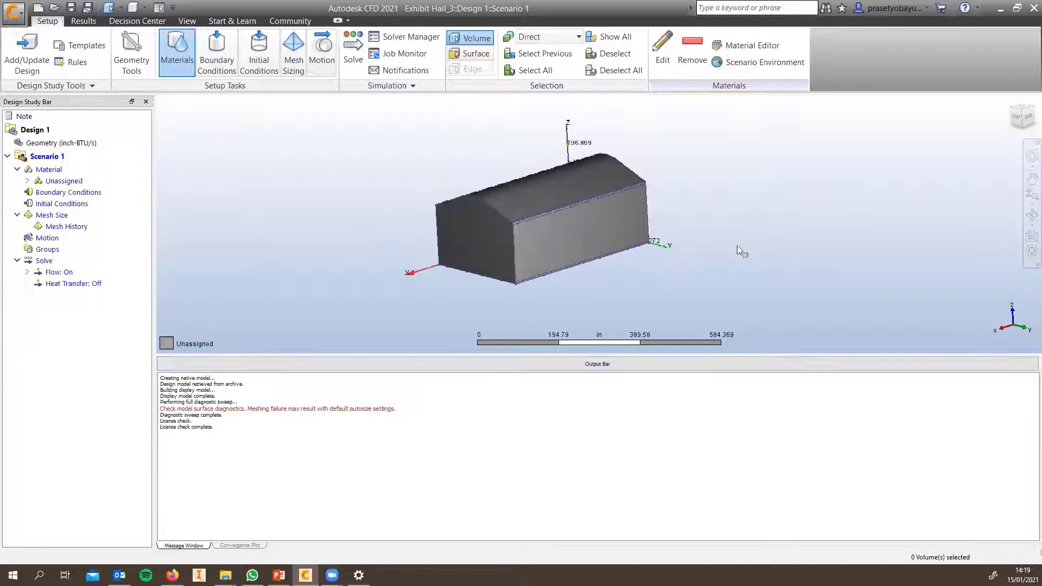
- Select the exhibit hall's wall volume and check the commands available for it
scroll(696, 217, "up", 4)
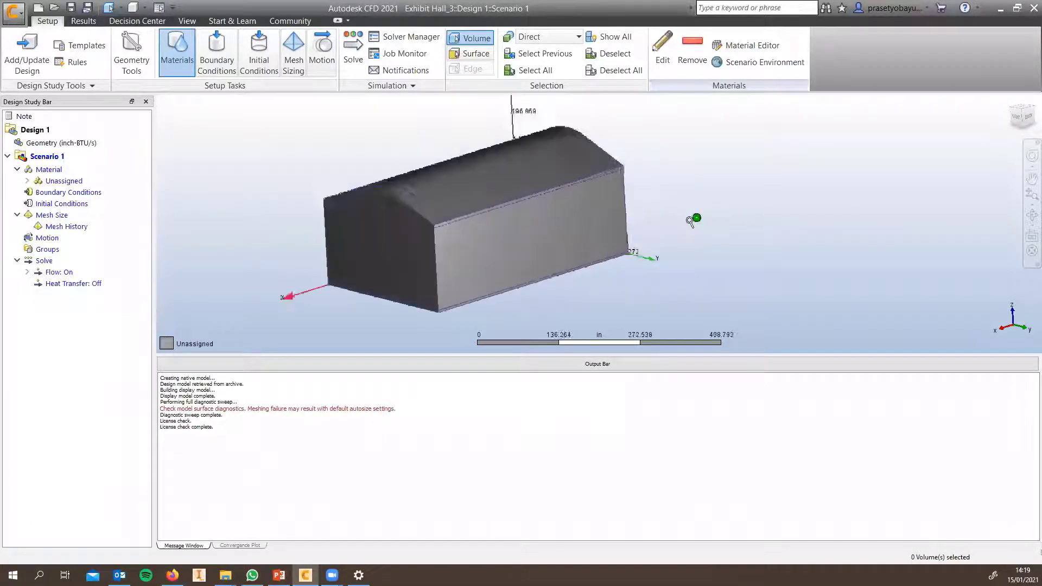
left_click(580, 215)
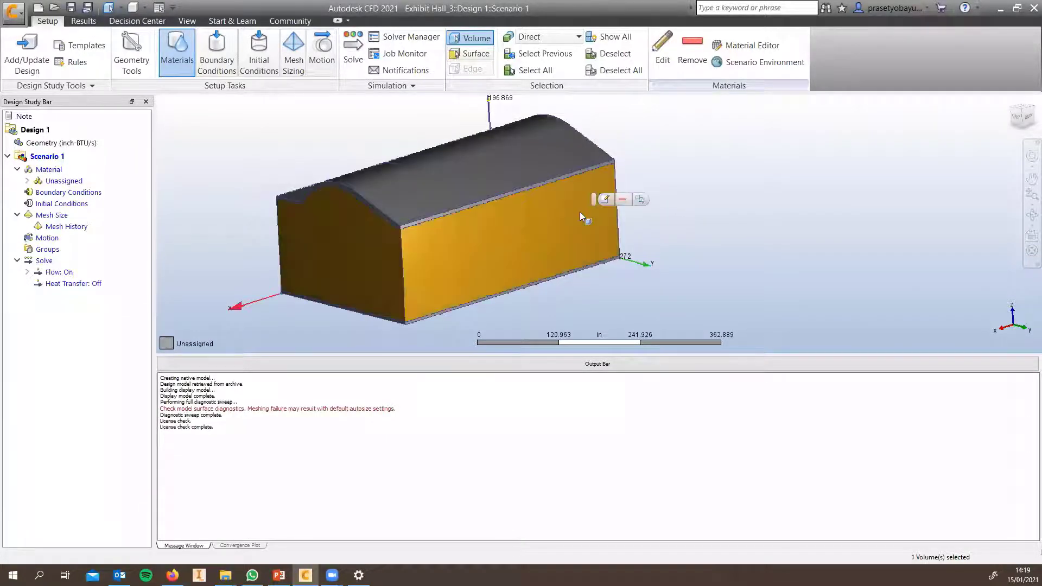
right_click(581, 213)
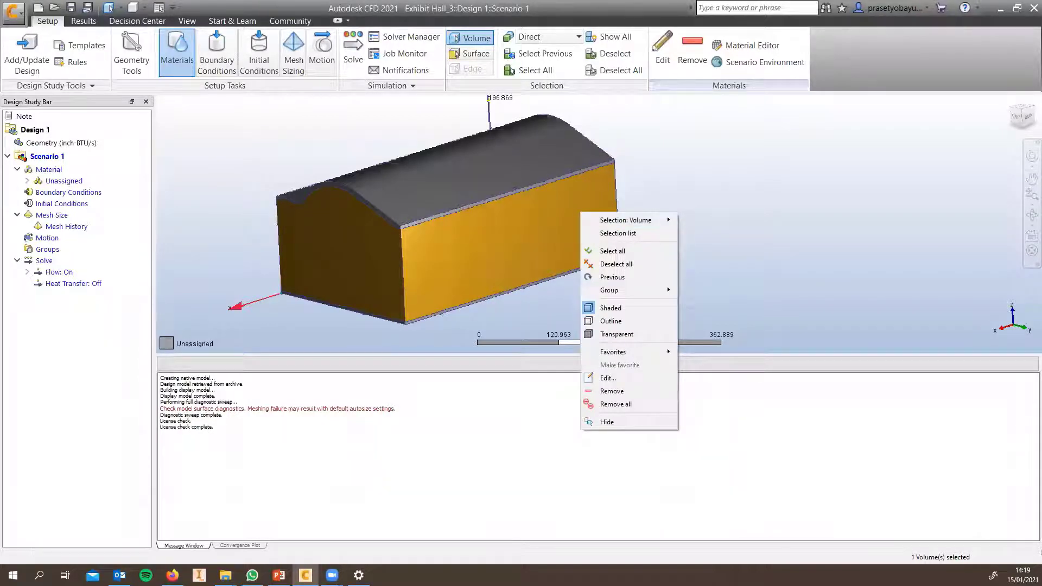
key("Escape")
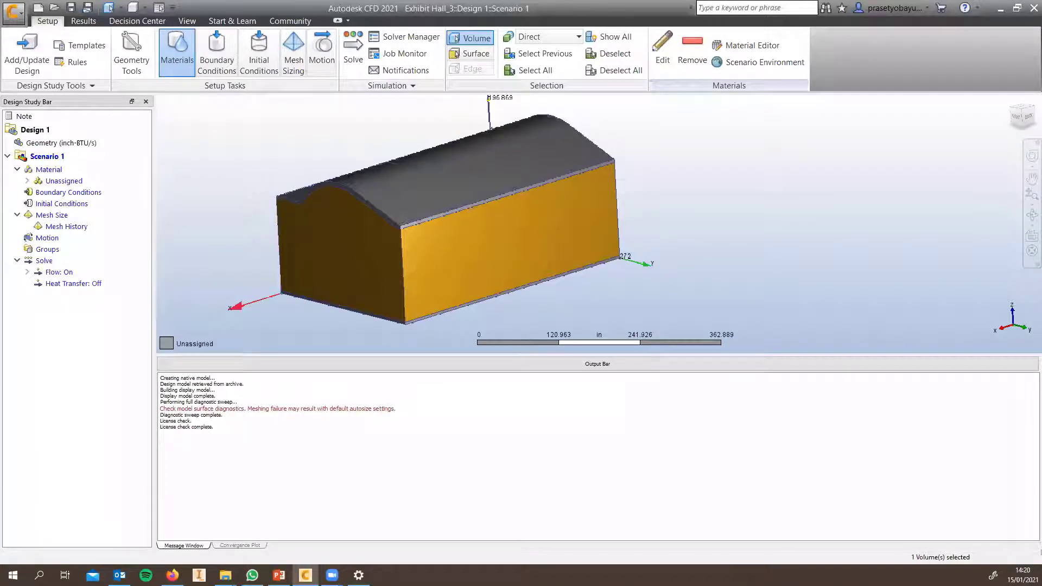
middle_click_drag(565, 186, 714, 186)
scroll(729, 190, "down", 3)
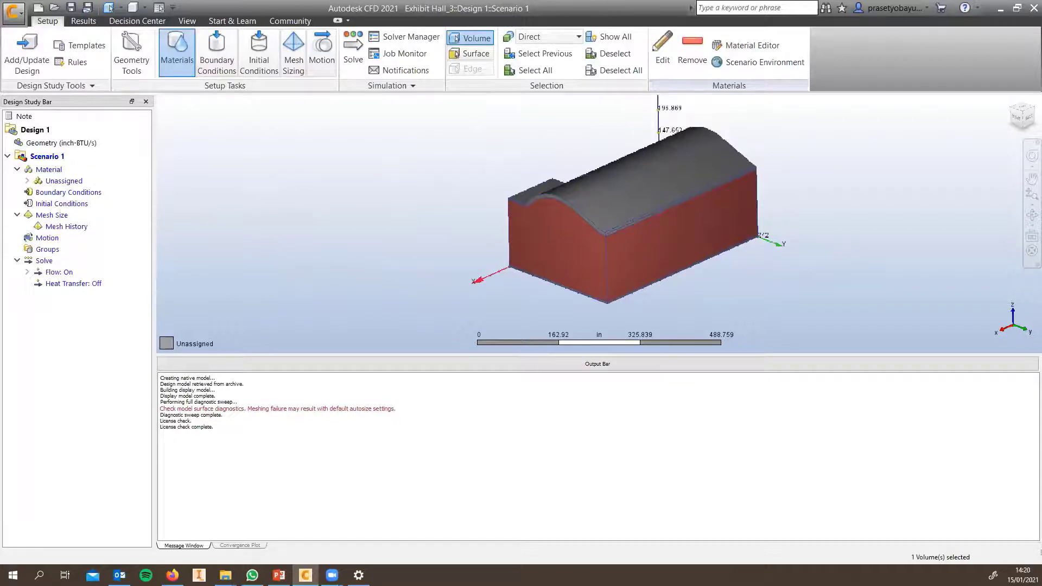
middle_click_drag(642, 210, 620, 210)
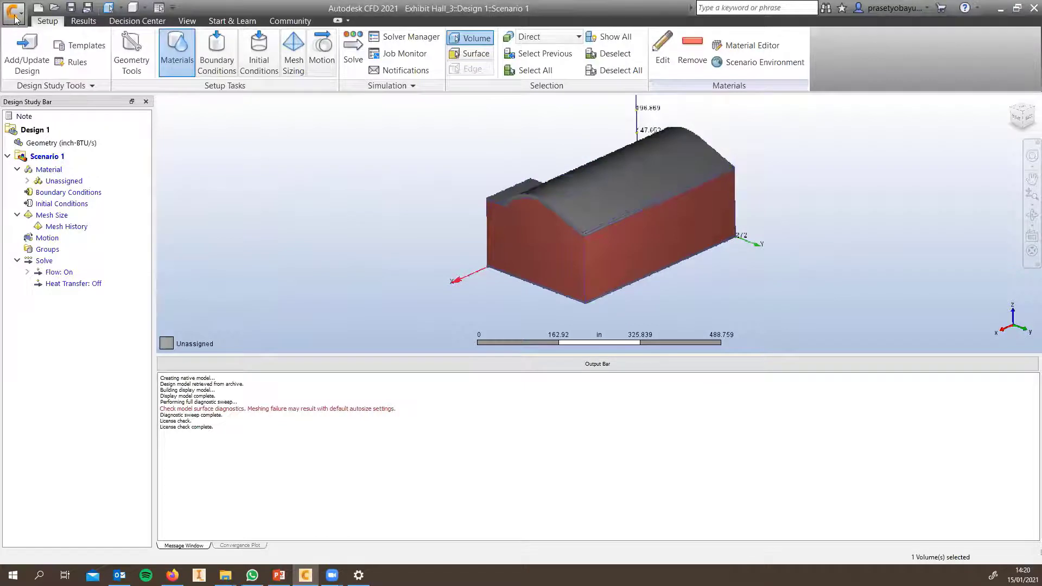
- Start opening another design study without saving the current one, and browse the Exhibit Hall folder in the CFD 2019 Tutorials
left_click(14, 18)
left_click(45, 73)
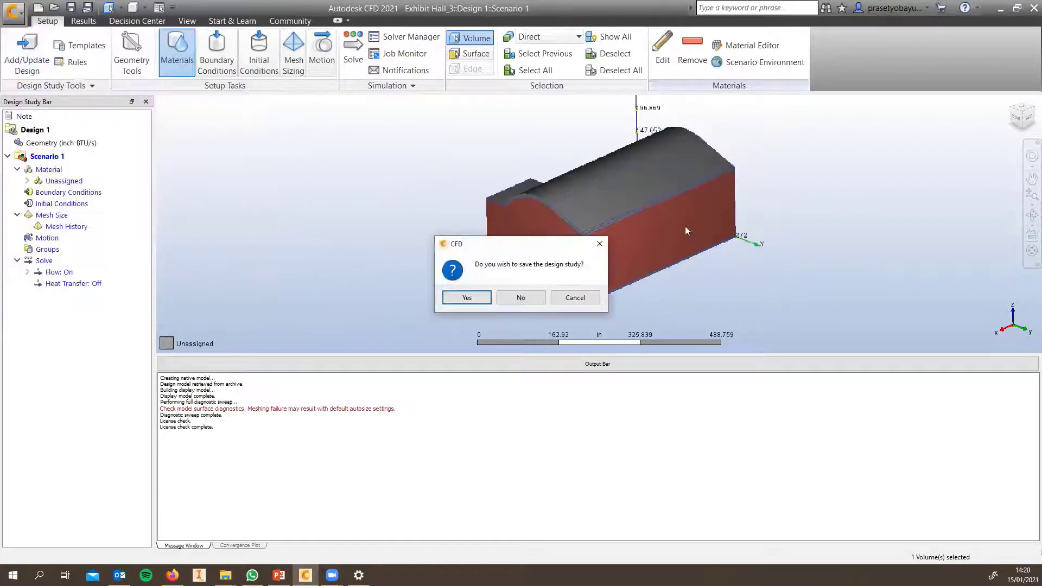
left_click(521, 298)
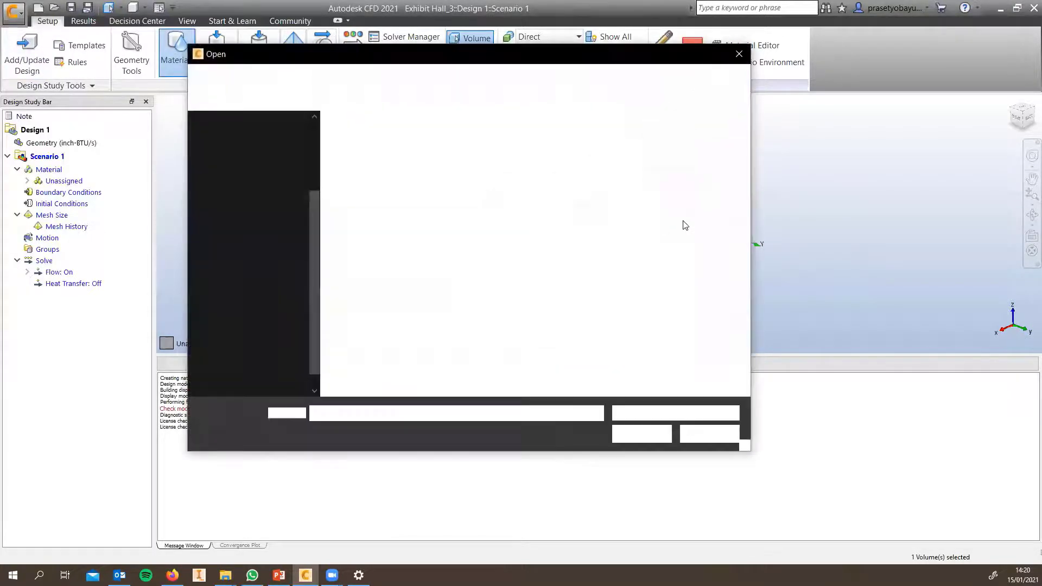
left_click(308, 75)
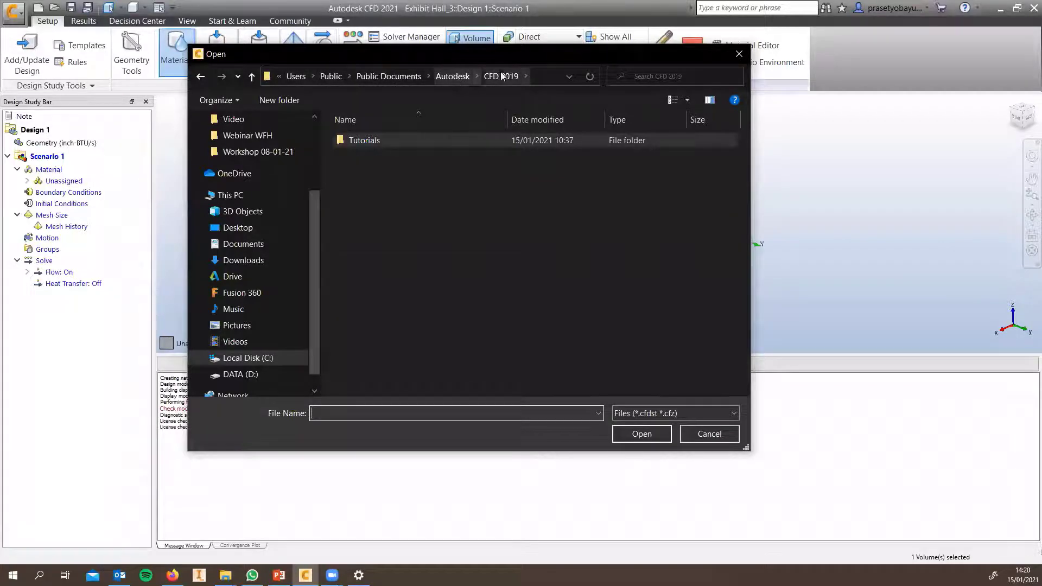
left_click(452, 76)
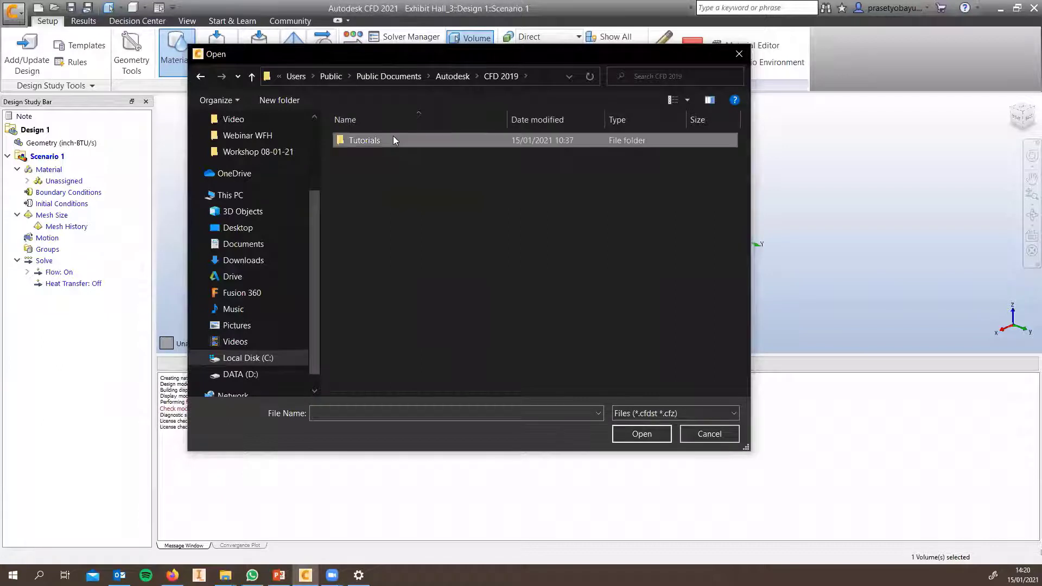
double_click(393, 139)
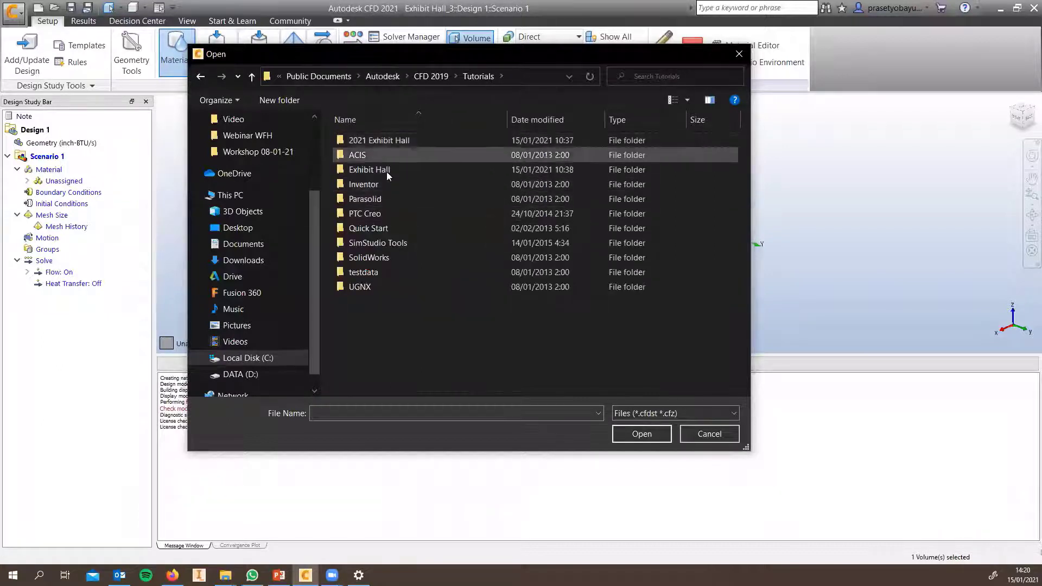
double_click(393, 170)
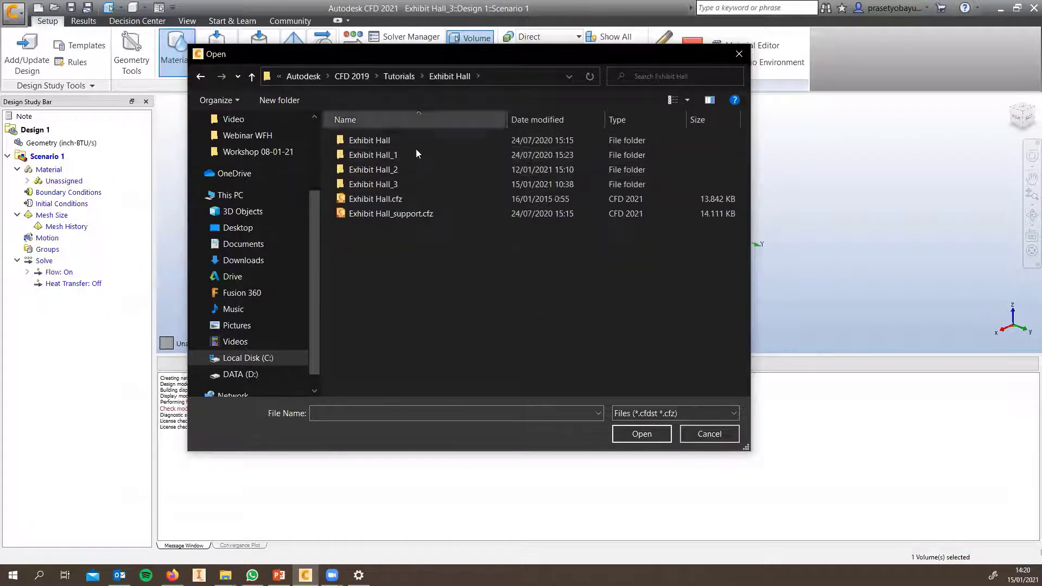
double_click(375, 141)
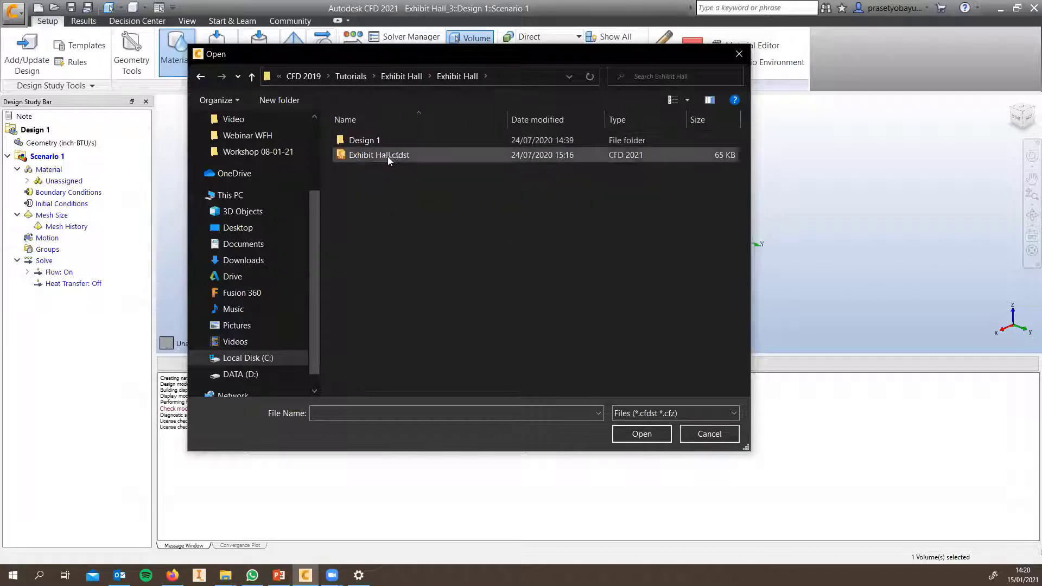
left_click(201, 76)
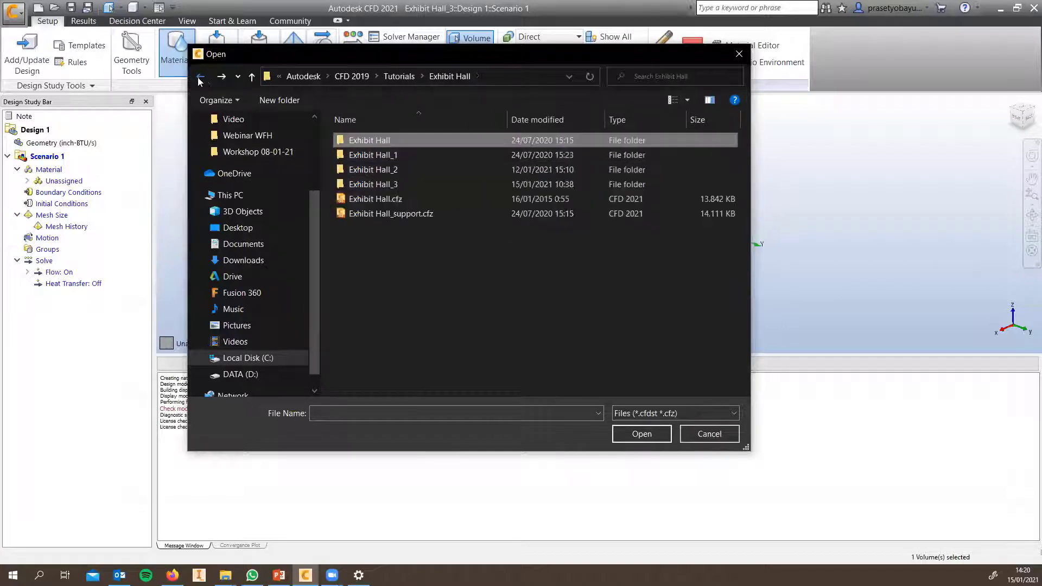
left_click(389, 198)
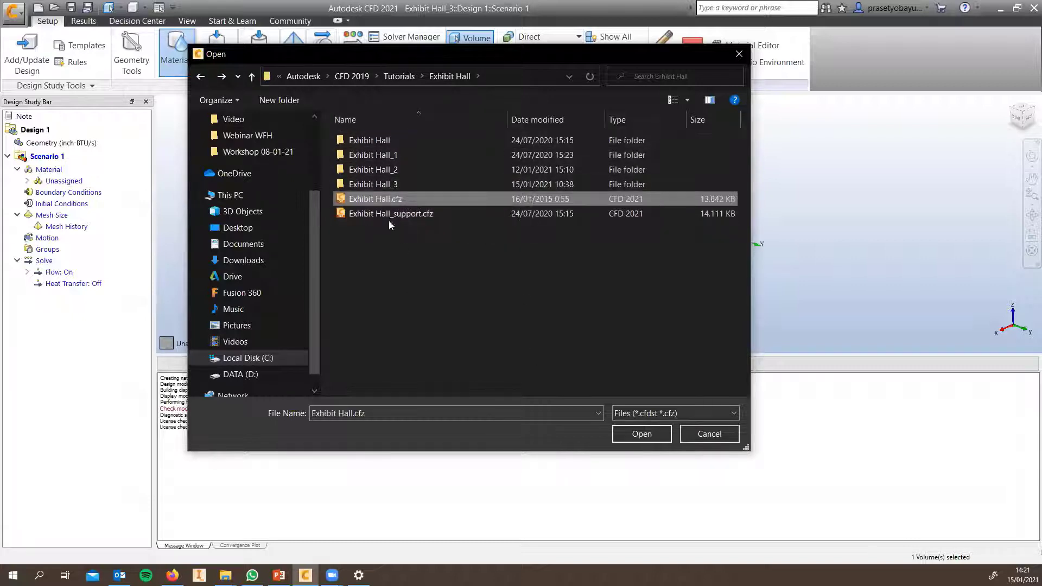
- Try to open the Exhibit Hall_3.cfdst design study from the Exhibit Hall_3 folder
double_click(382, 183)
left_click(376, 155)
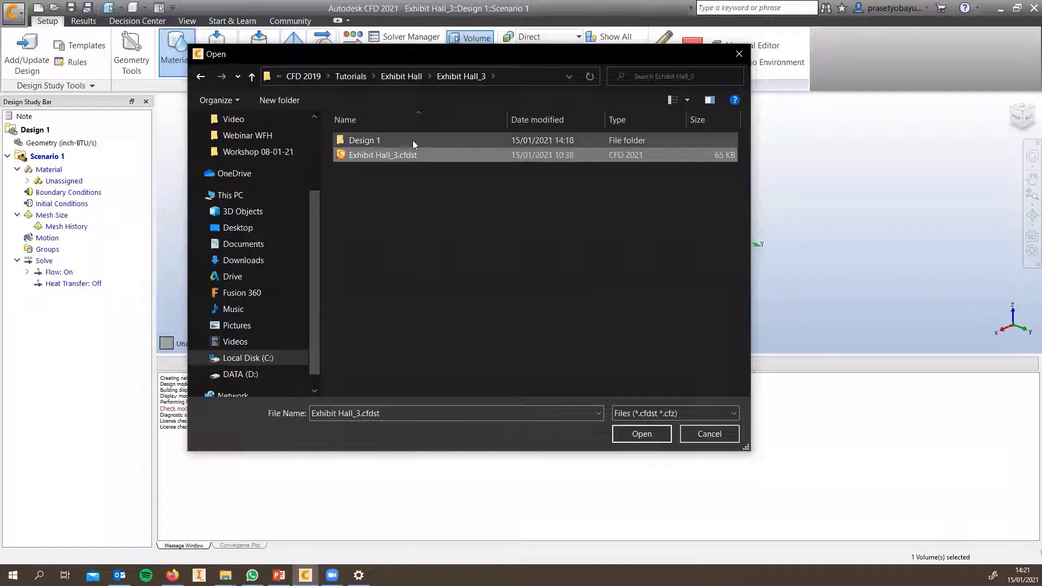
left_click(402, 155)
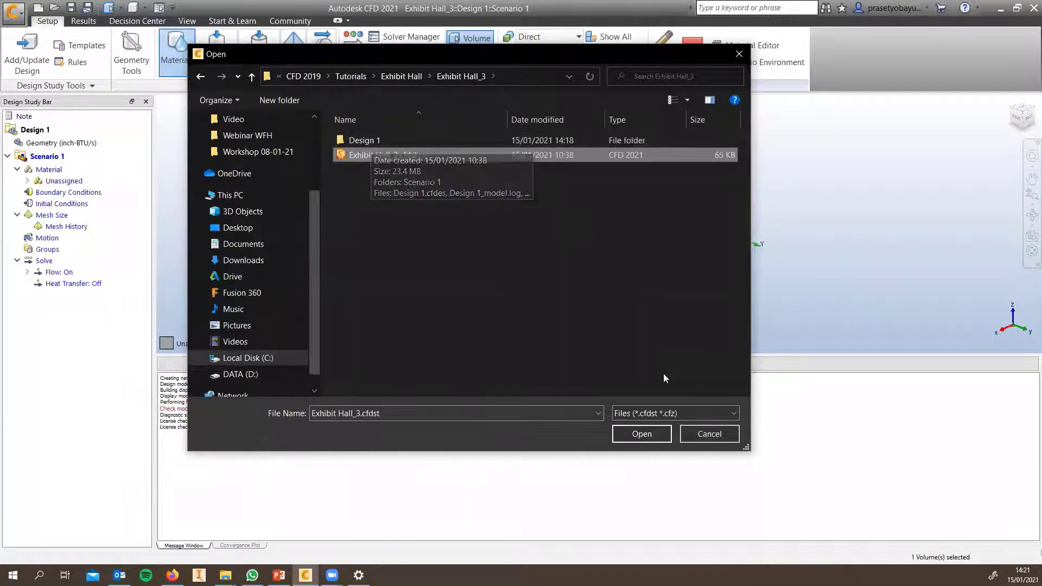
left_click(642, 434)
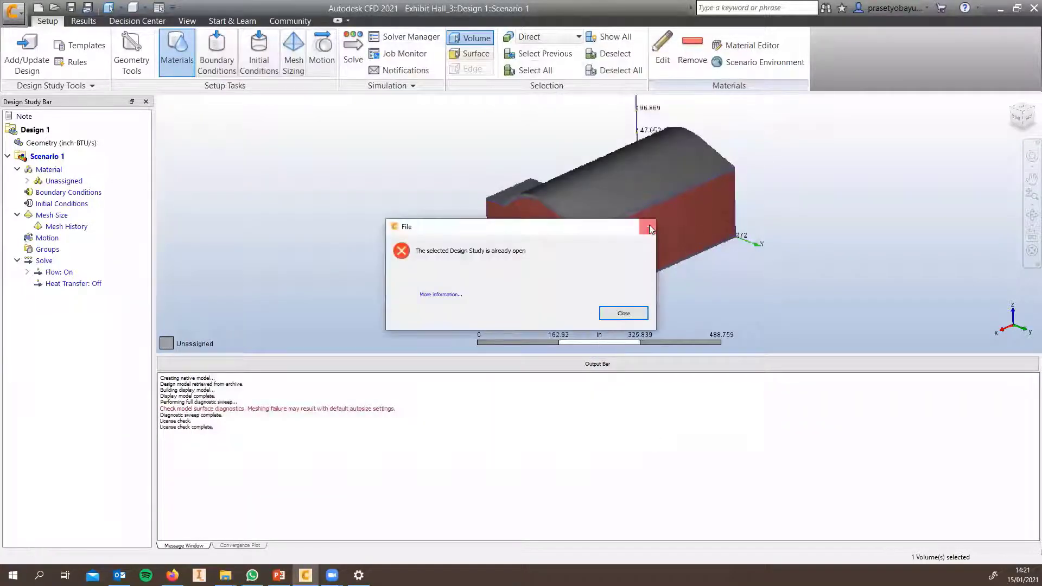
left_click(649, 228)
- Deselect the hall's wall volume
middle_click_drag(641, 239, 730, 199, "shift")
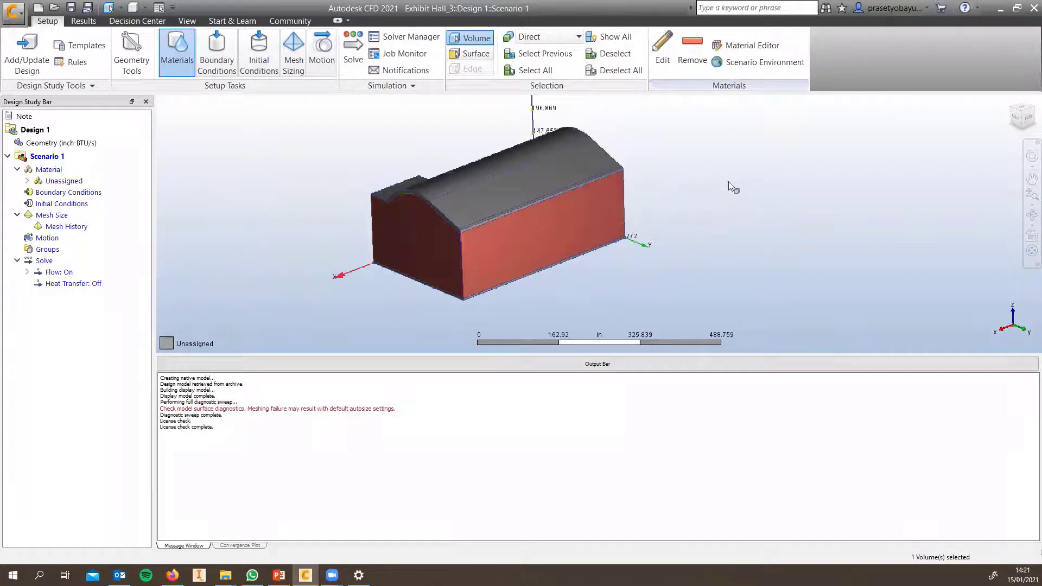
left_click(540, 228)
right_click(541, 228)
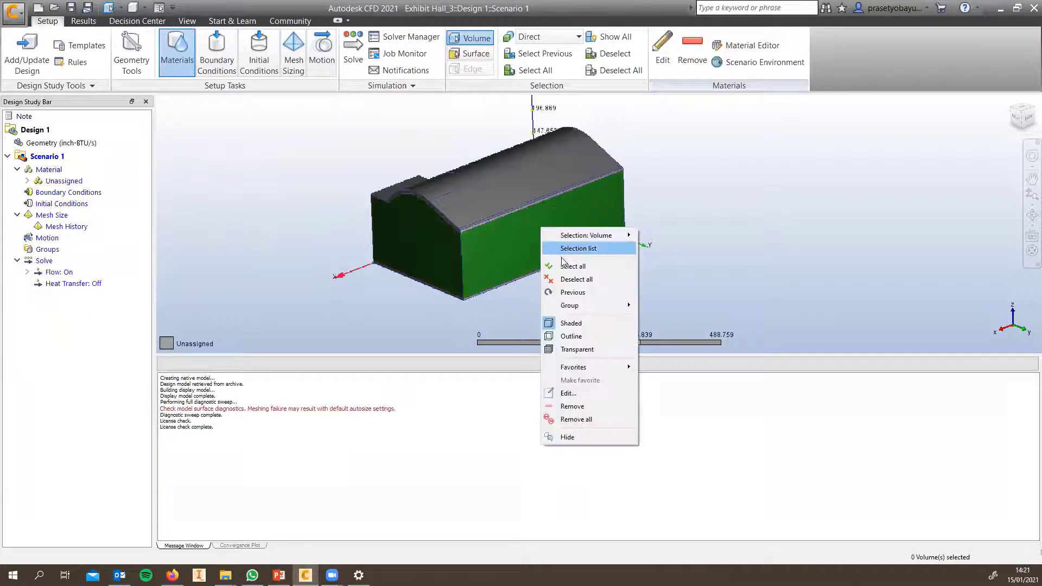
left_click(705, 275)
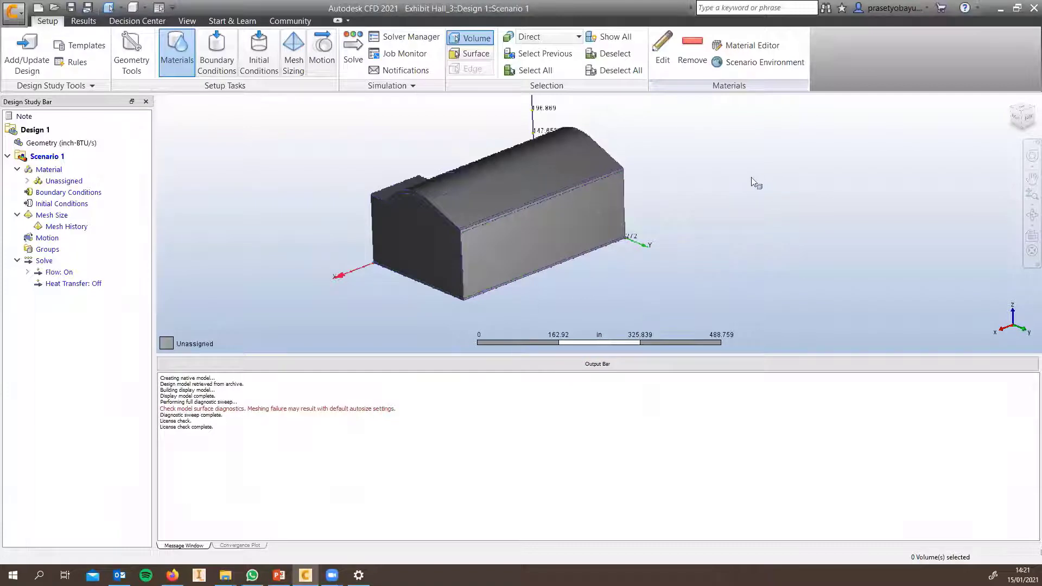
- Hide the wall volume and inspect the hall's interior between the floor and the roof
left_click(576, 227)
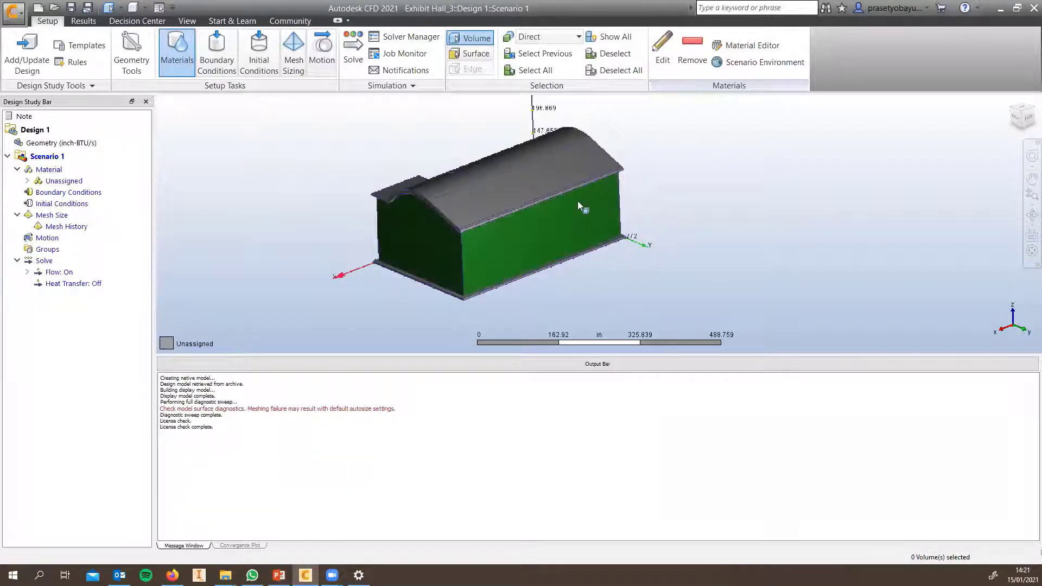
middle_click(562, 209, "ctrl")
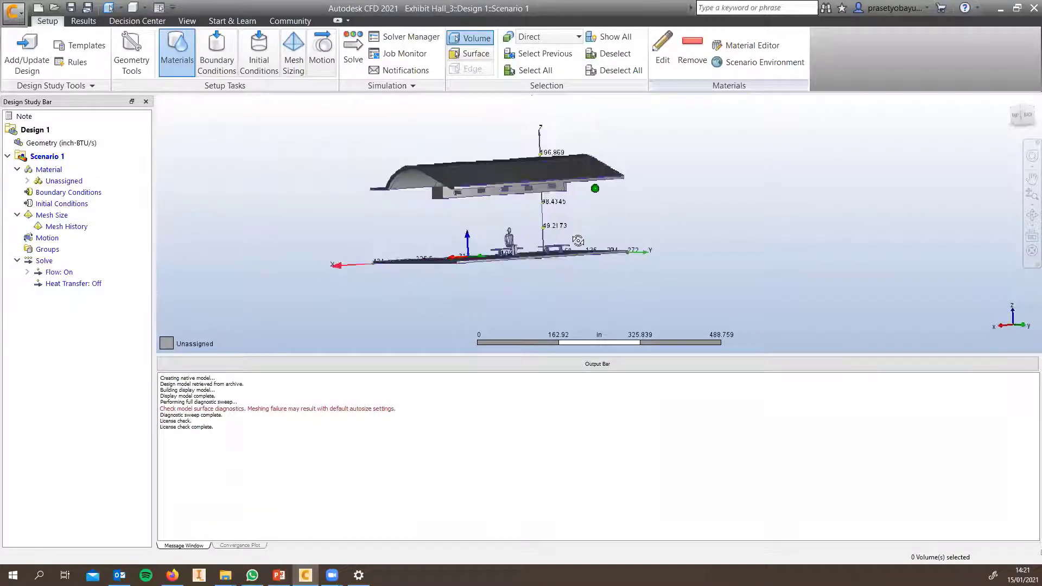
scroll(528, 240, "up", 2)
middle_click_drag(528, 240, 623, 242, "shift")
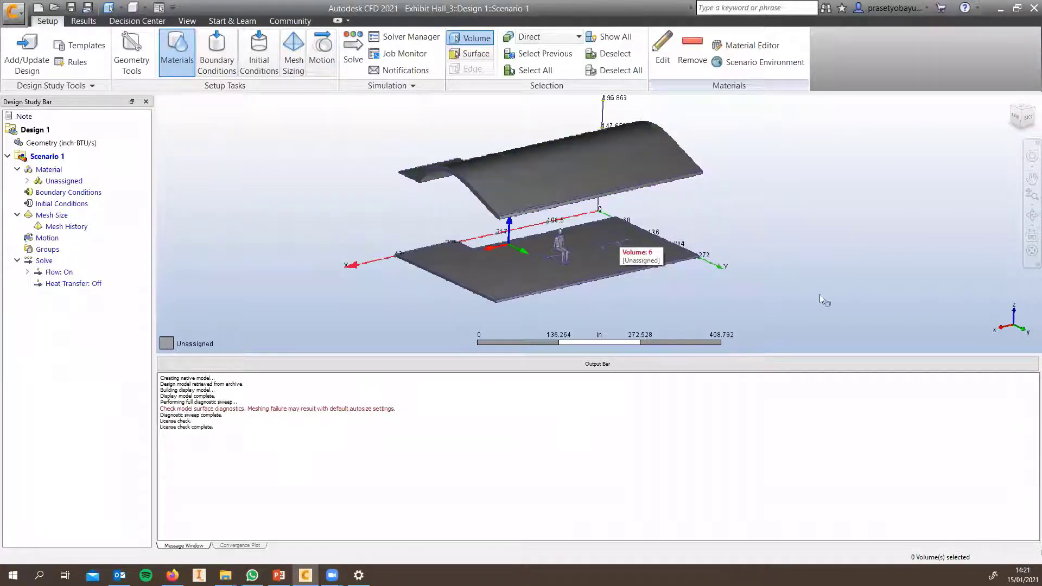
- Show the hidden wall volume again and view the complete hall from outside
left_click(832, 228)
middle_click_drag(800, 160, 760, 172, "shift")
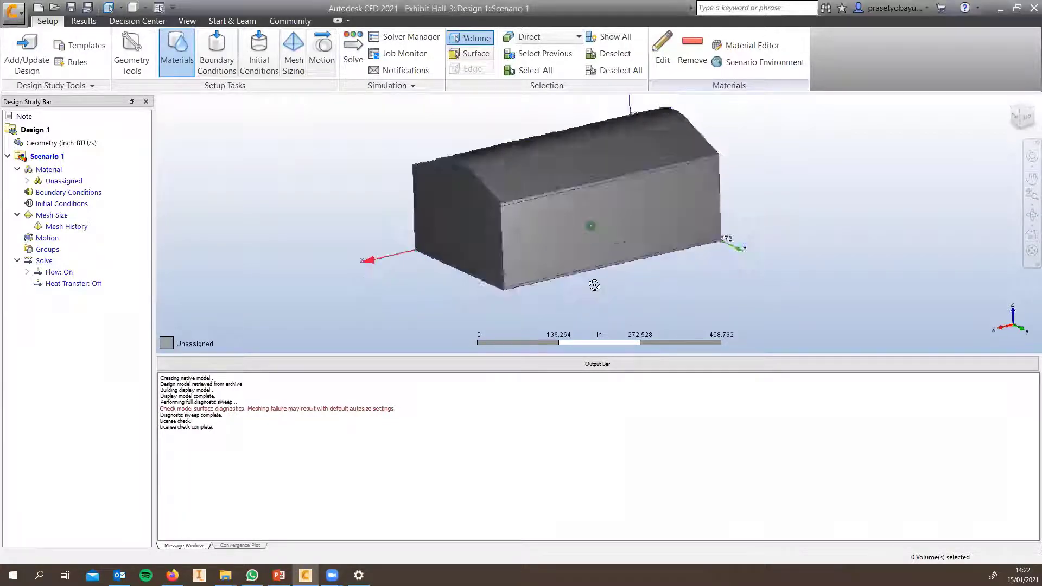
middle_click_drag(587, 230, 544, 241)
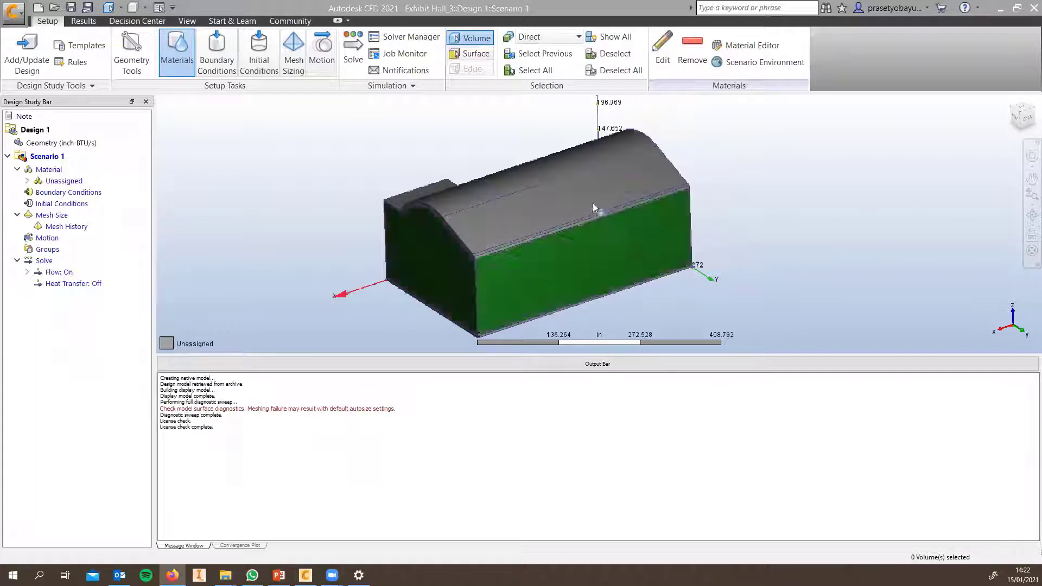
mouse_move(331, 200)
middle_mouse_down("shift")
mouse_move(344, 187)
mouse_move(340, 195)
middle_mouse_up("shift")
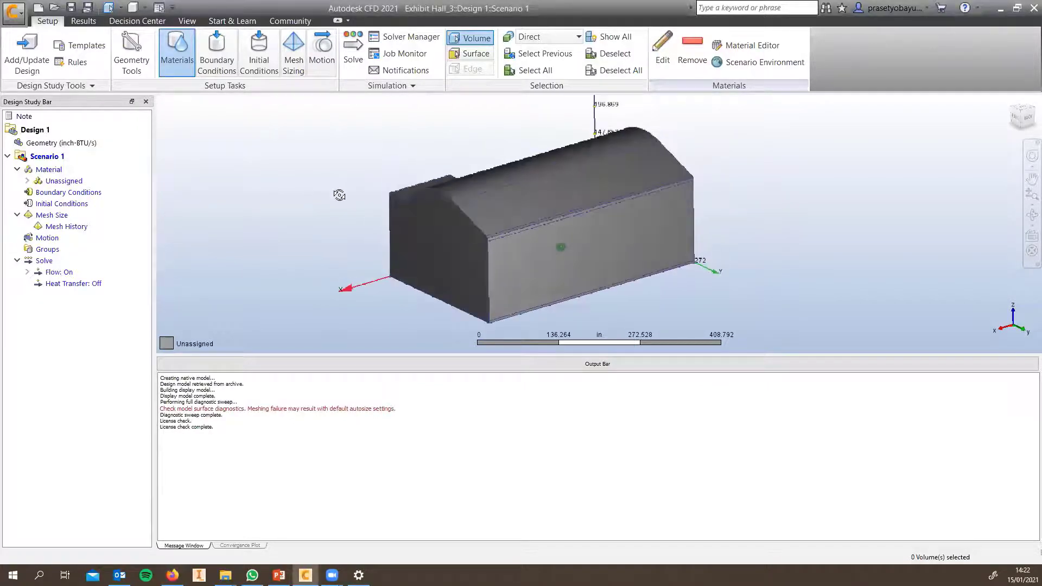
left_click(181, 40)
key("alt+Tab")
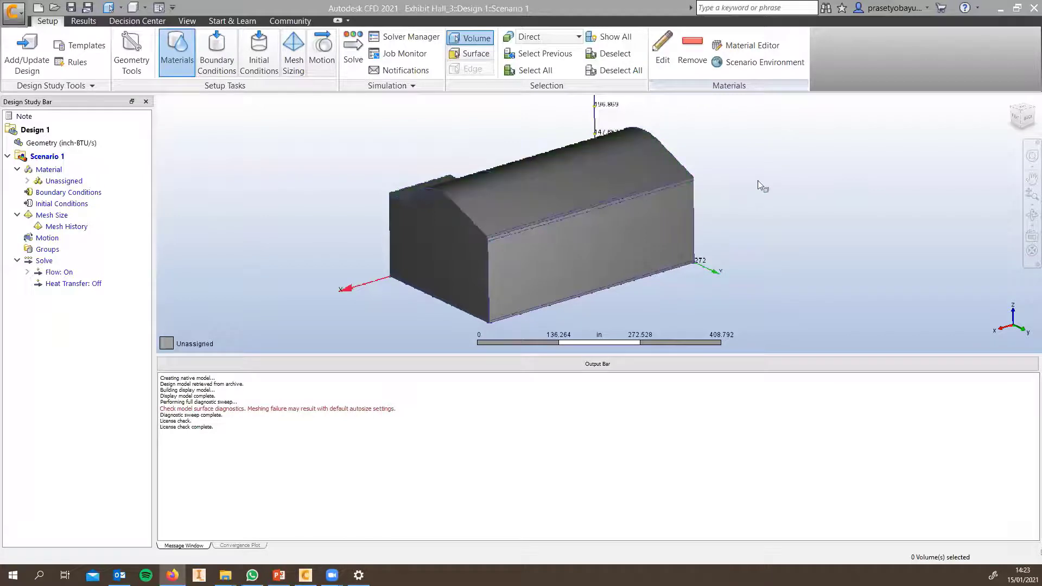
- Select the roof and wall volumes together, and clear the whole selection
left_click(526, 187)
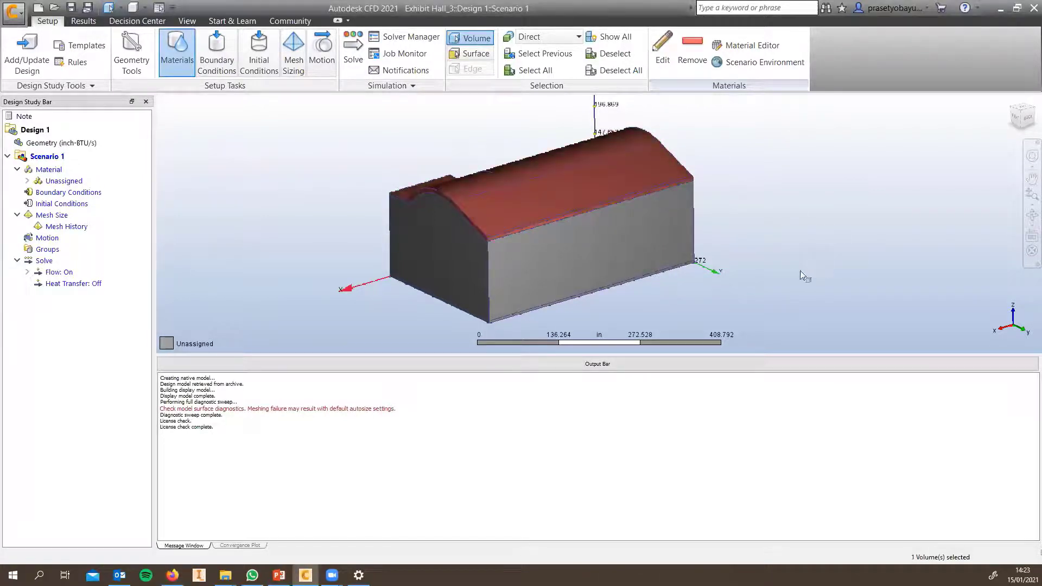
left_click(631, 246)
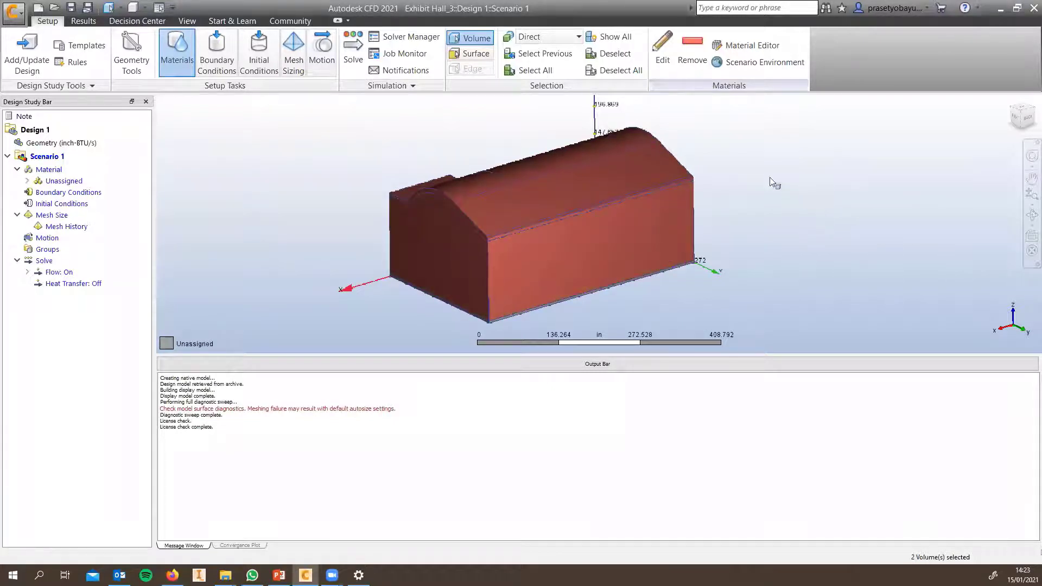
mouse_move(776, 168)
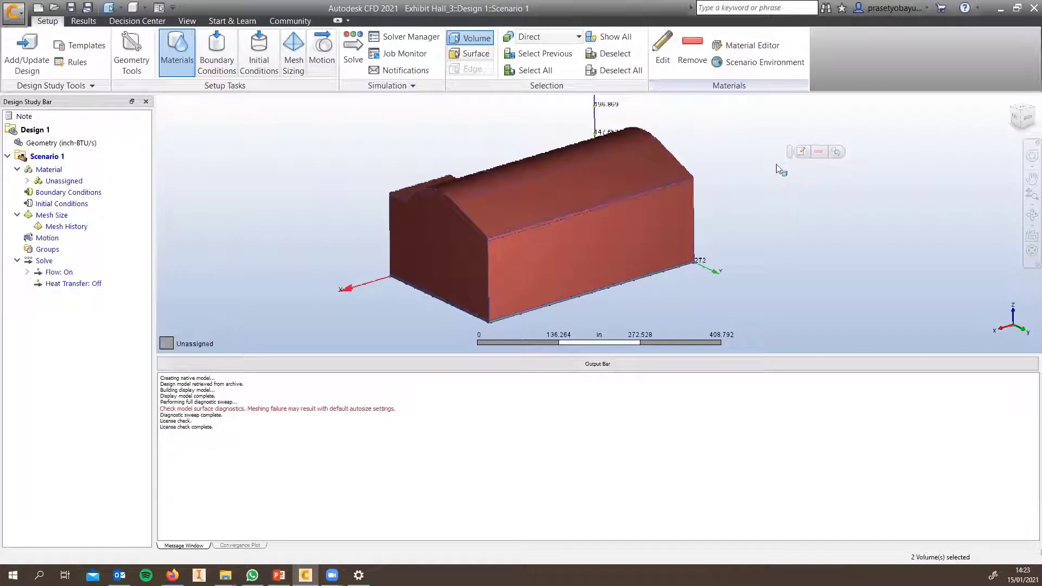
right_click(777, 168)
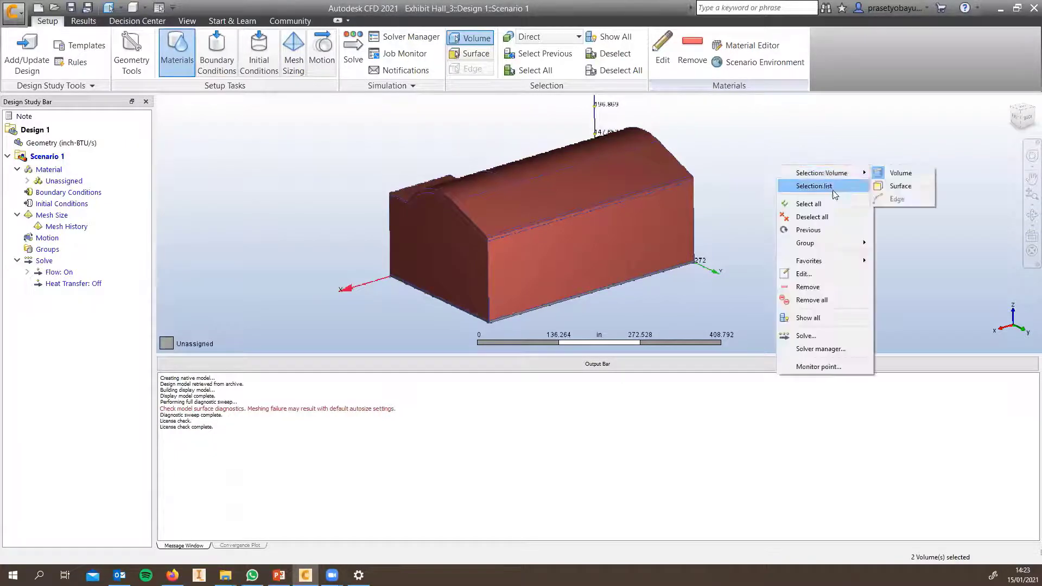
left_click(829, 217)
- Select the roof and wall volumes and hide the wall volume to expose the hall's interior
left_click(524, 191)
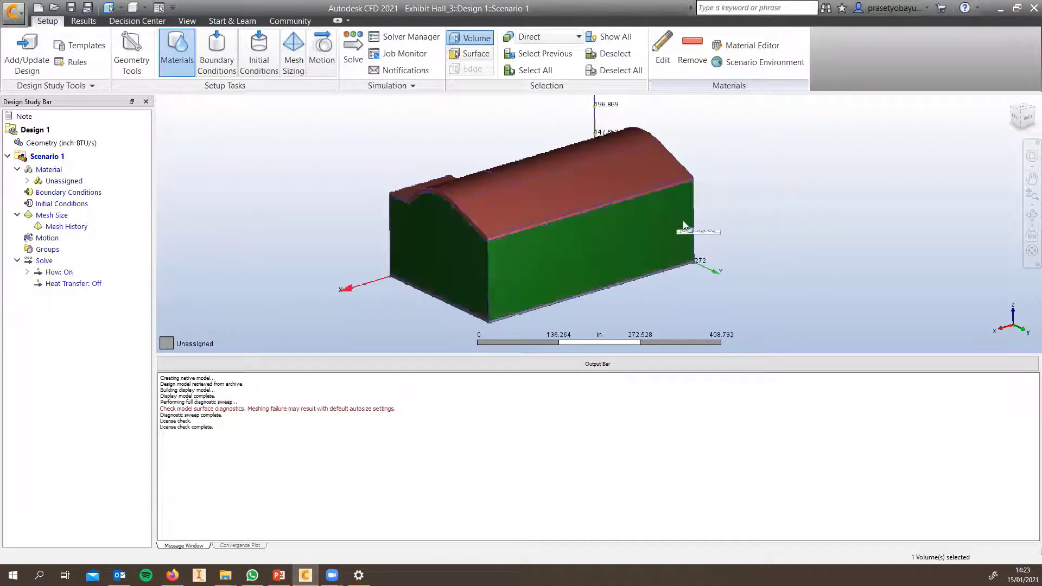
left_click(695, 191)
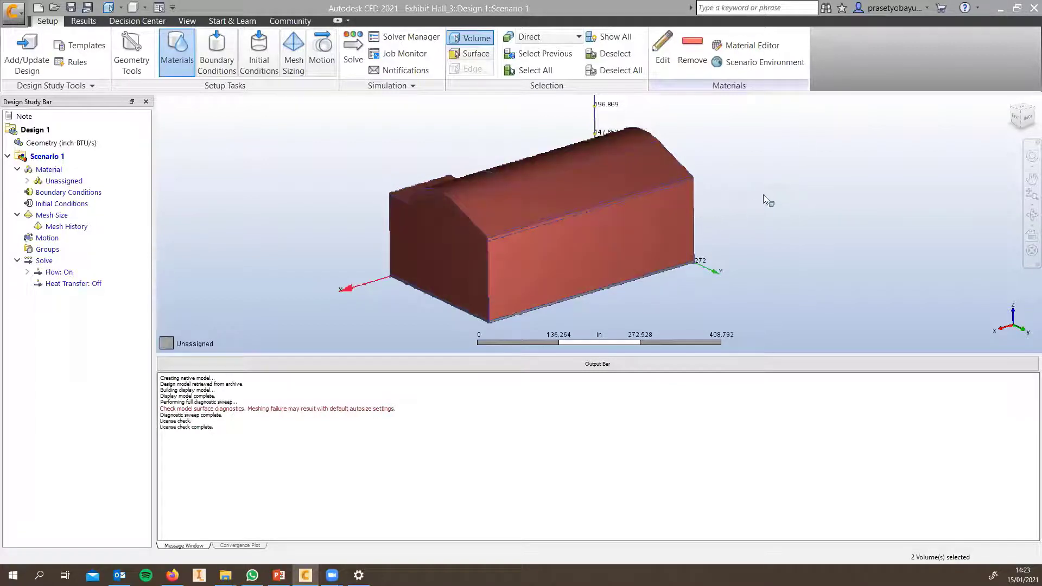
middle_click(680, 218, "ctrl")
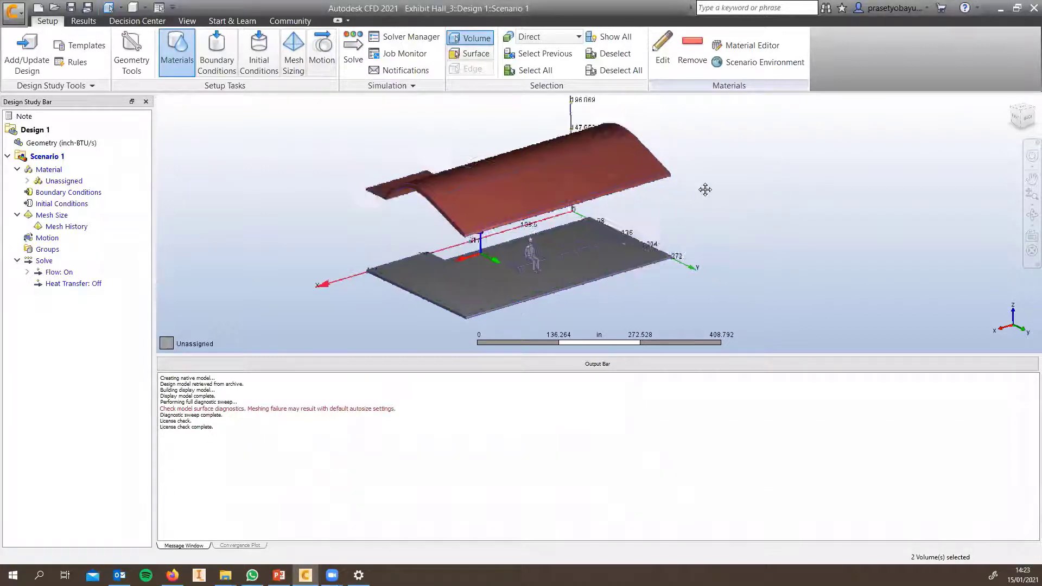
- Assign the solid material Glass Wool from the Default database to the selected roof and wall volumes
left_click(27, 181)
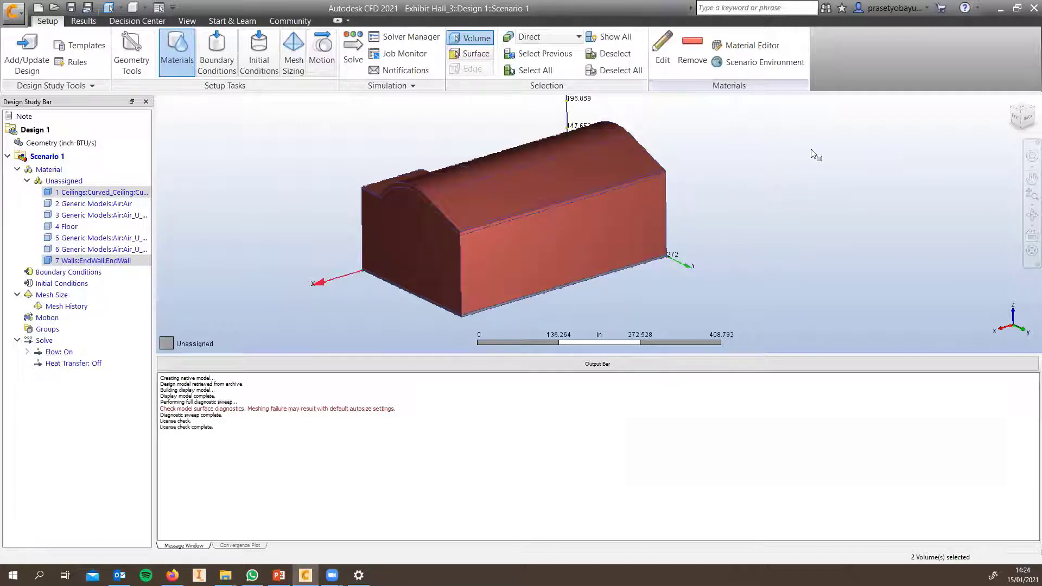
right_click(782, 146)
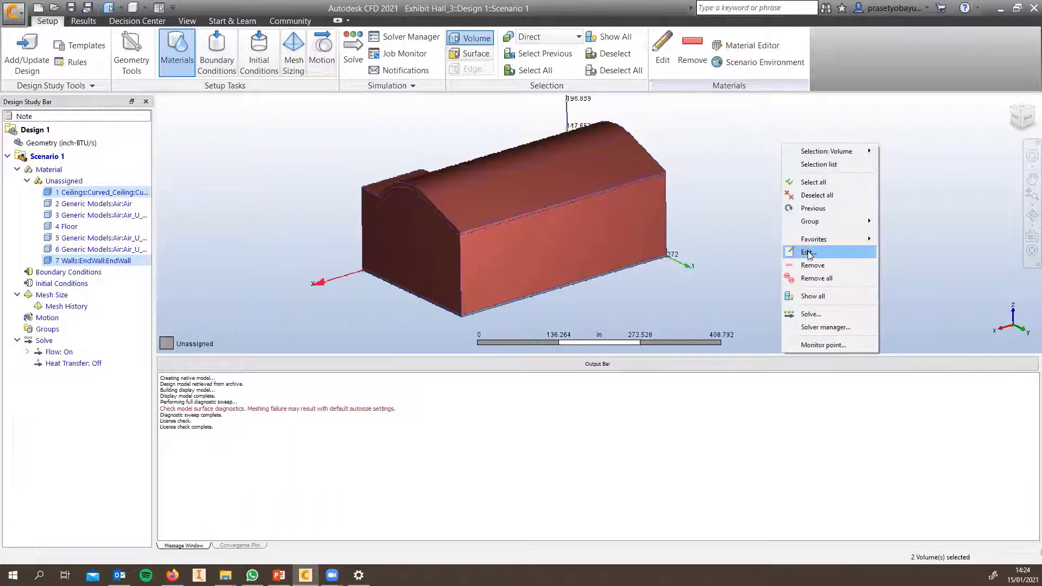
left_click(669, 64)
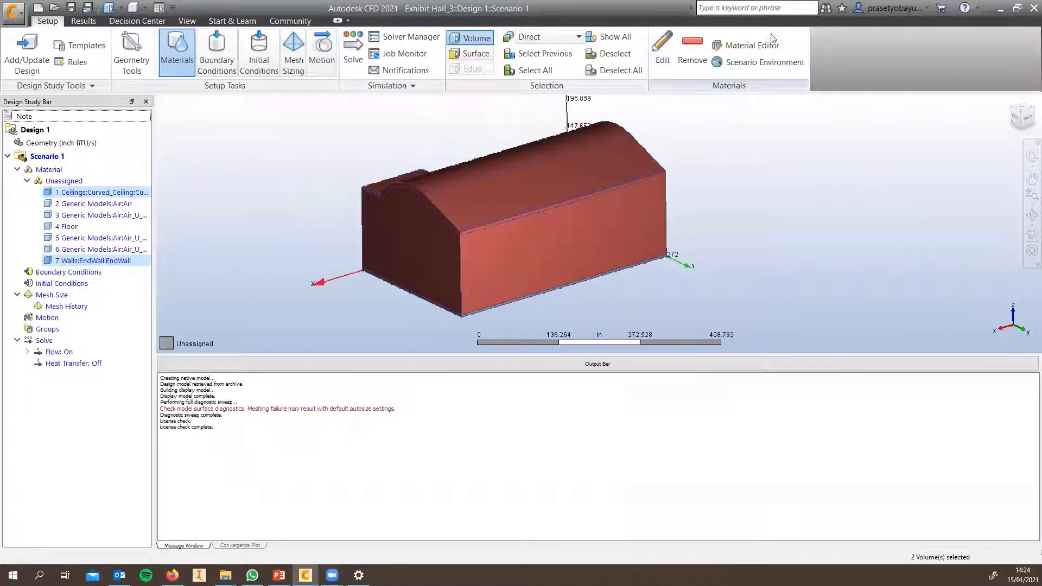
left_click(666, 44)
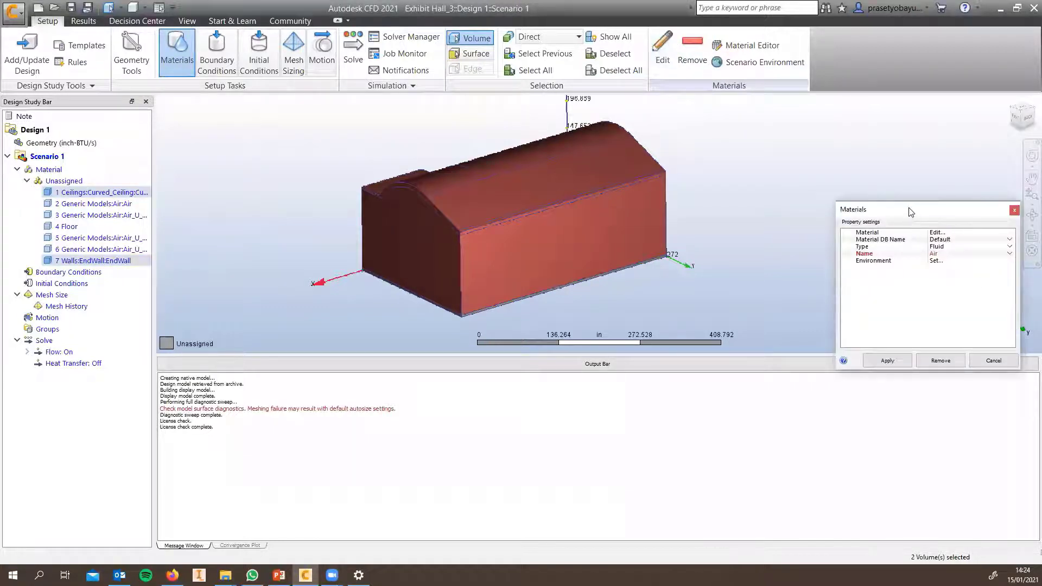
left_click_drag(917, 210, 782, 143)
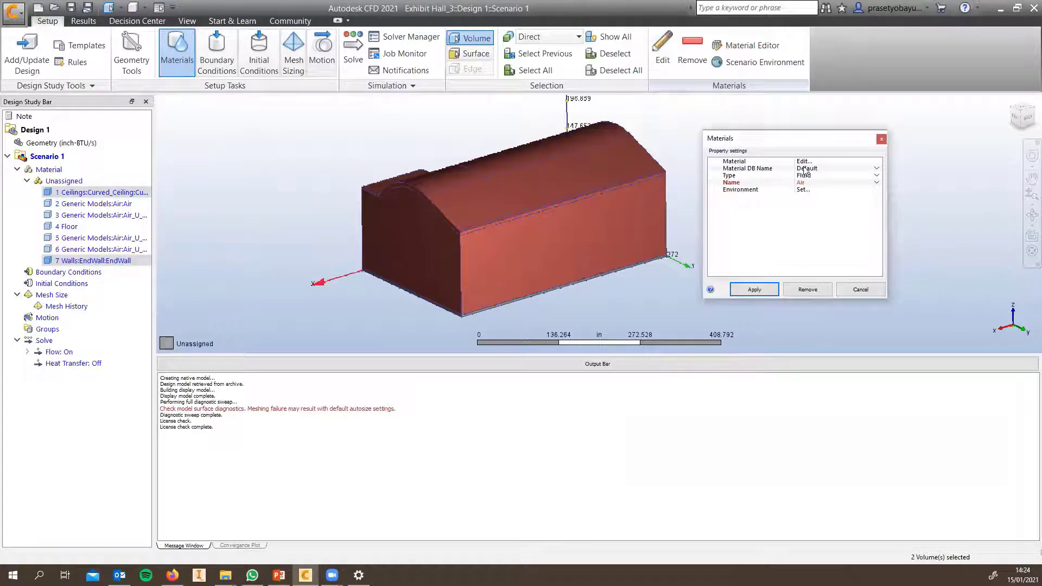
left_click(844, 176)
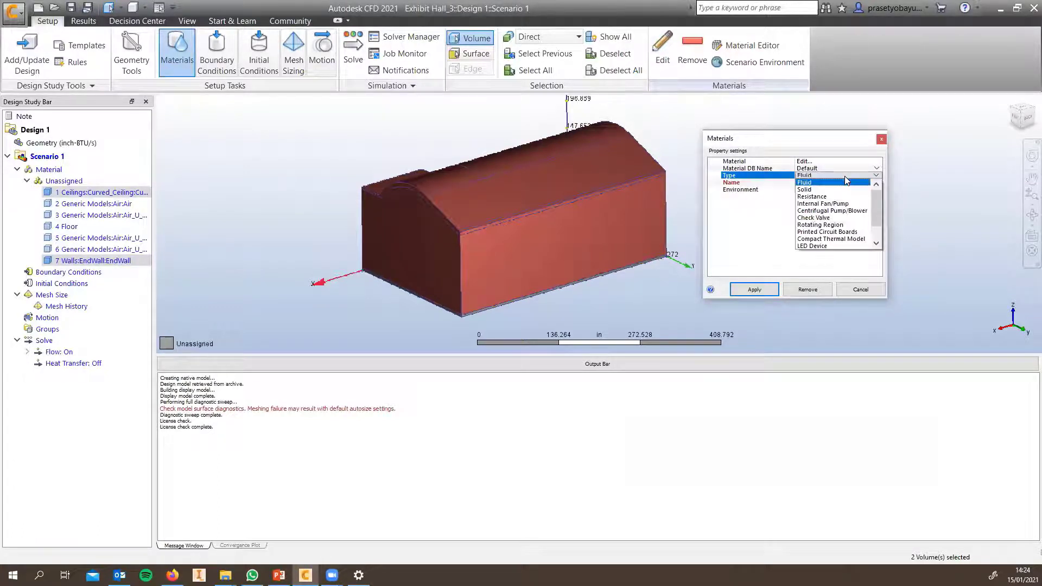
left_click(811, 190)
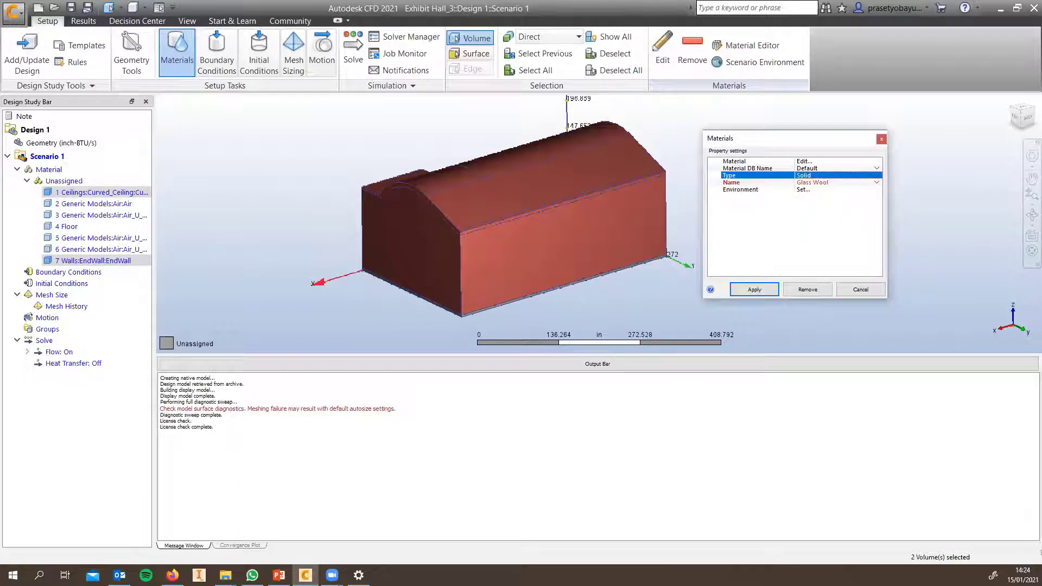
left_click(822, 183)
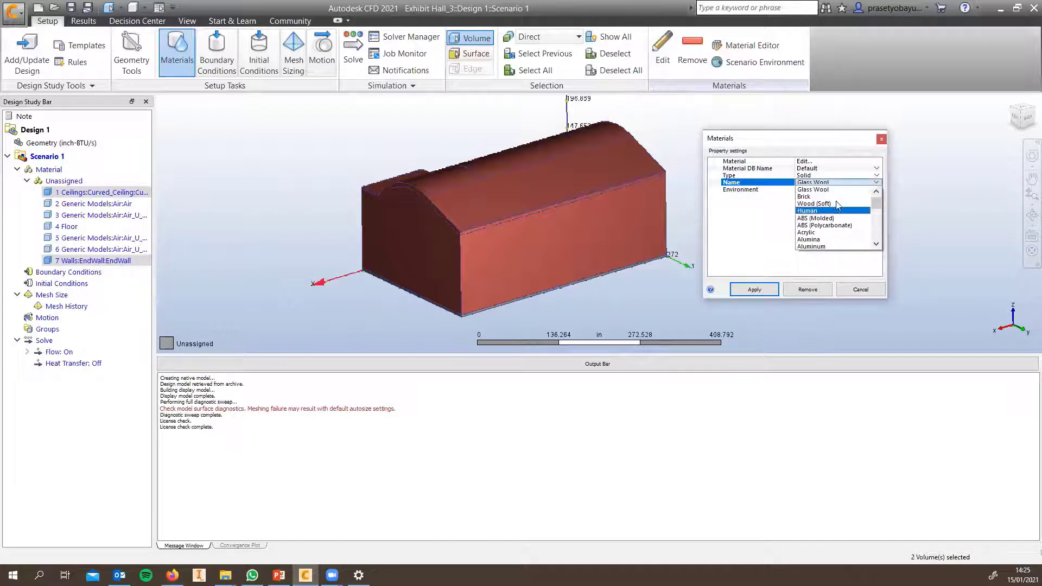
left_click(804, 191)
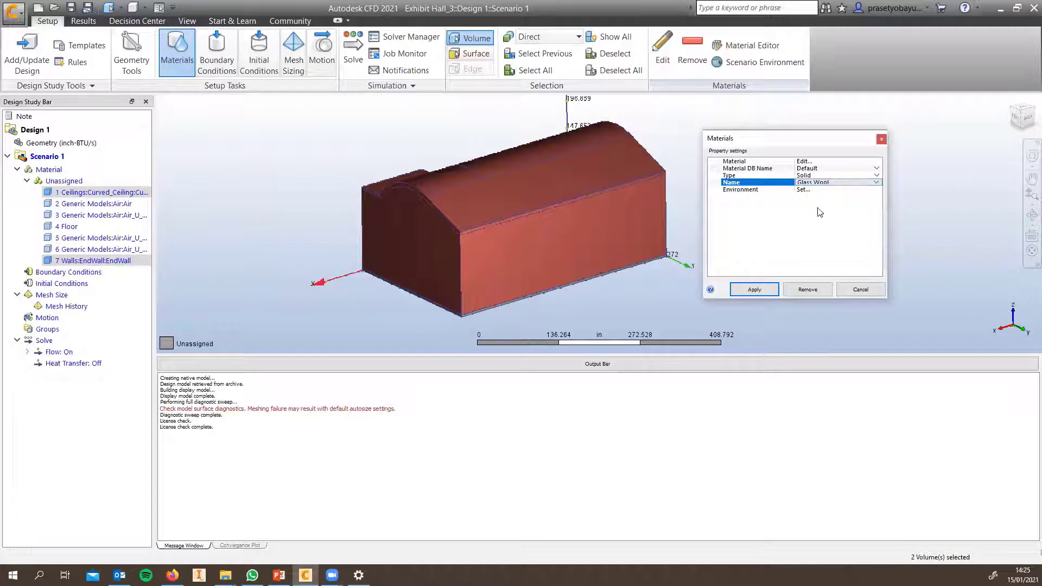
left_click(760, 290)
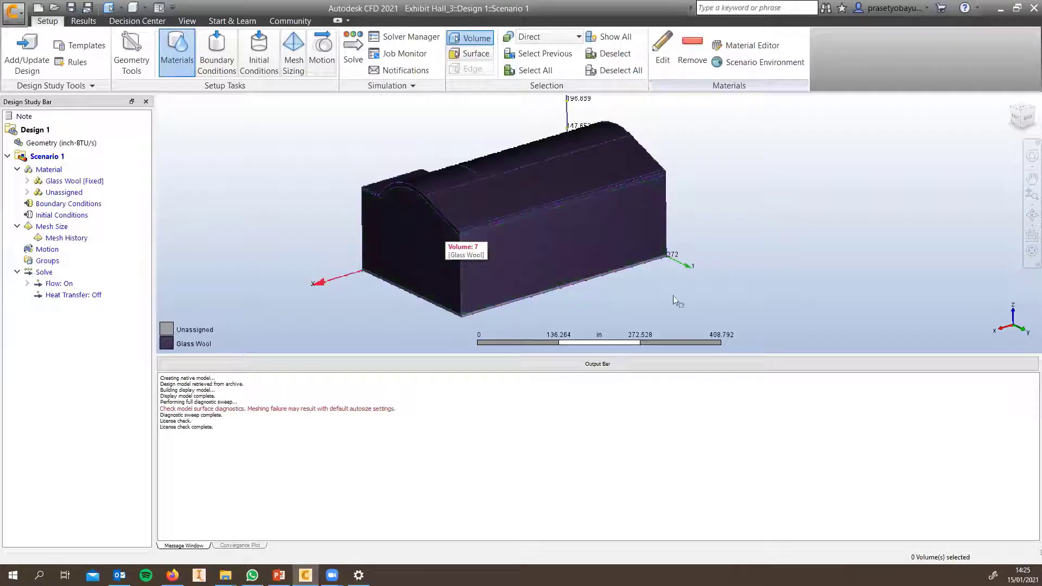
- Hide the Glass Wool roof and wall volumes to expose the hall's inner air volume
middle_click_drag(611, 312, 596, 279, "shift")
key("F6")
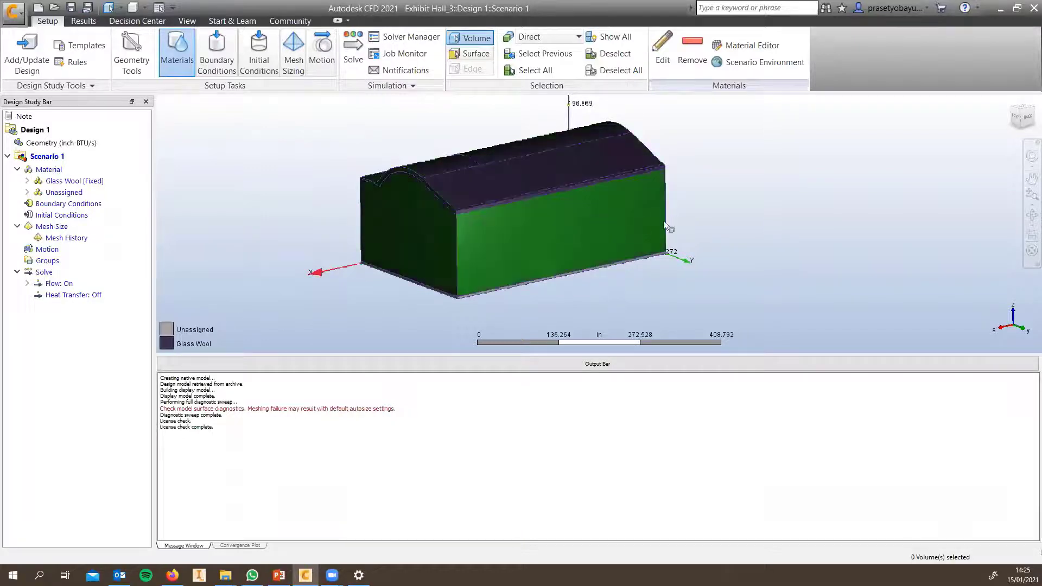
middle_click_drag(724, 184, 791, 196)
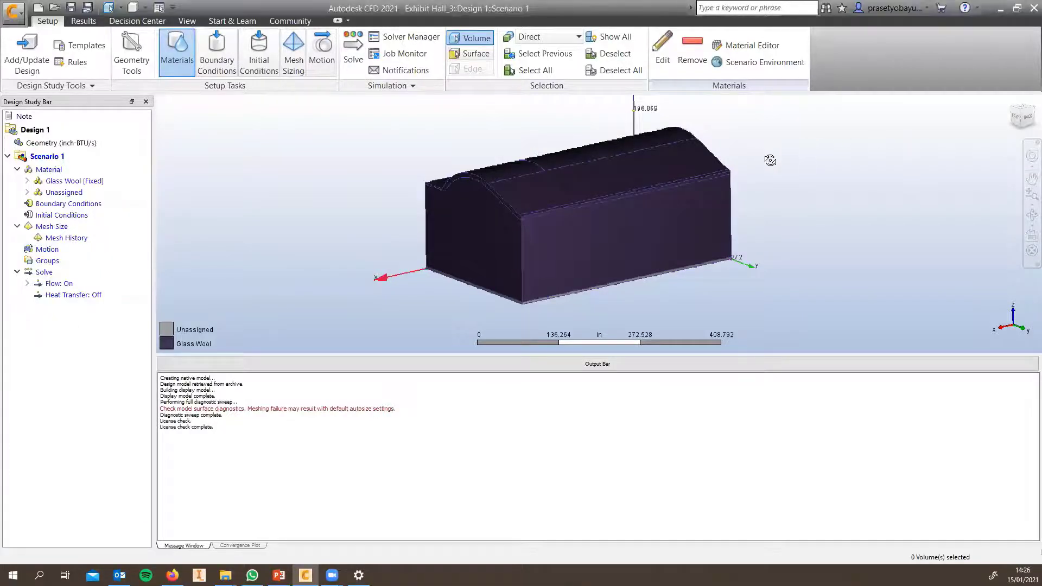
mouse_move(768, 163)
middle_mouse_down("shift")
mouse_move(782, 169)
mouse_move(760, 153)
middle_mouse_up("shift")
mouse_move(758, 190)
middle_mouse_down("shift")
mouse_move(747, 179)
mouse_move(771, 190)
middle_mouse_up("shift")
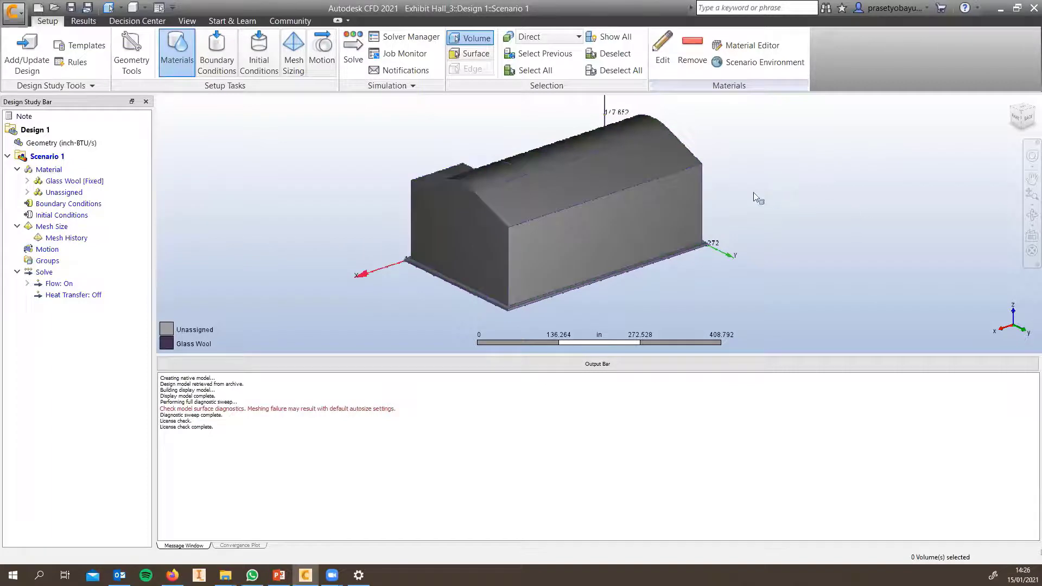
middle_click_drag(753, 192, 785, 231, "shift")
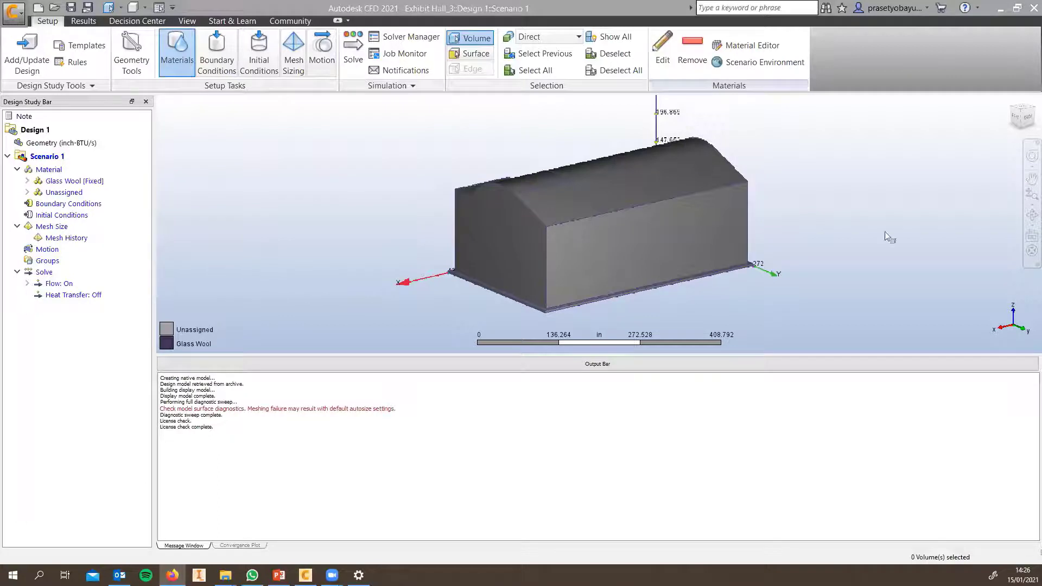
middle_click_drag(814, 175, 742, 225, "shift")
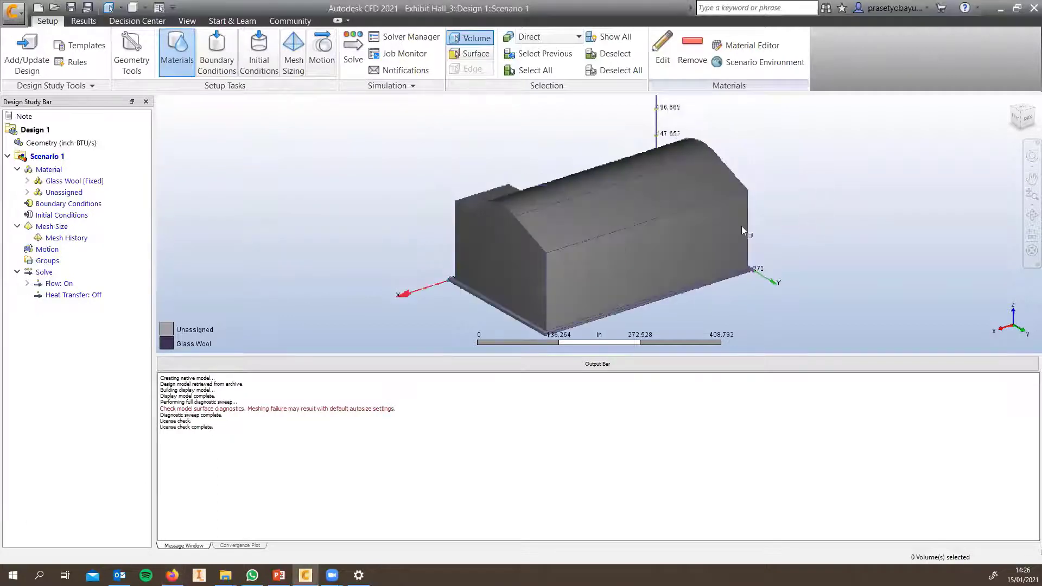
- Select the hall's inner air volume and set its material to type Fluid with the name Air
left_click(710, 226)
left_click(661, 55)
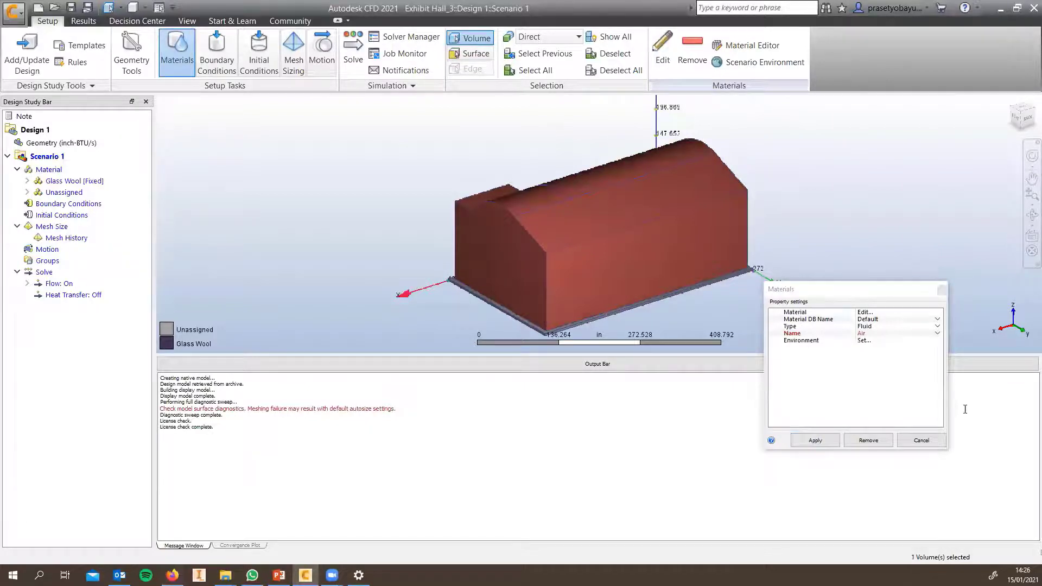
left_click(867, 326)
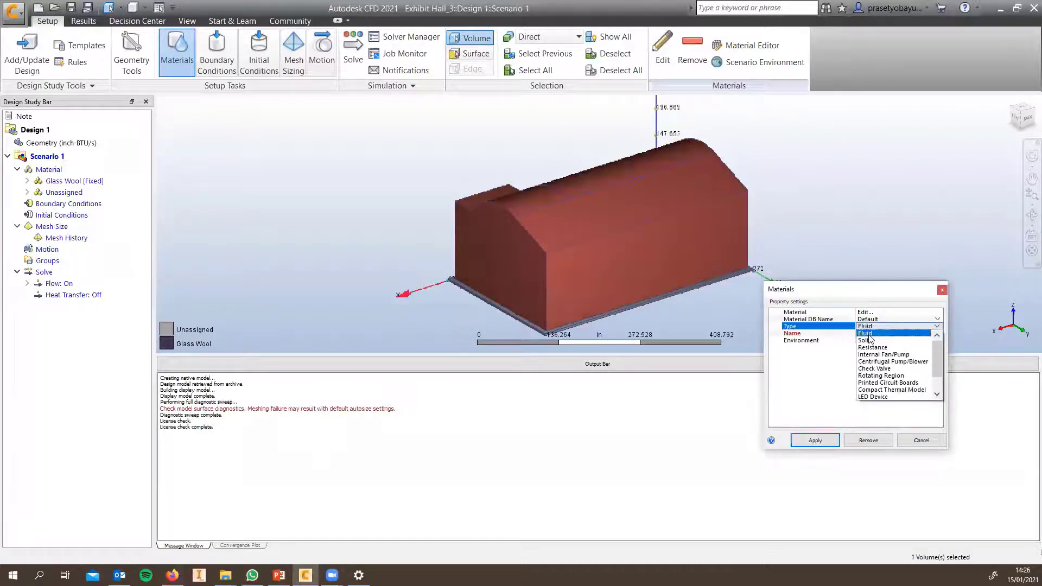
left_click(865, 330)
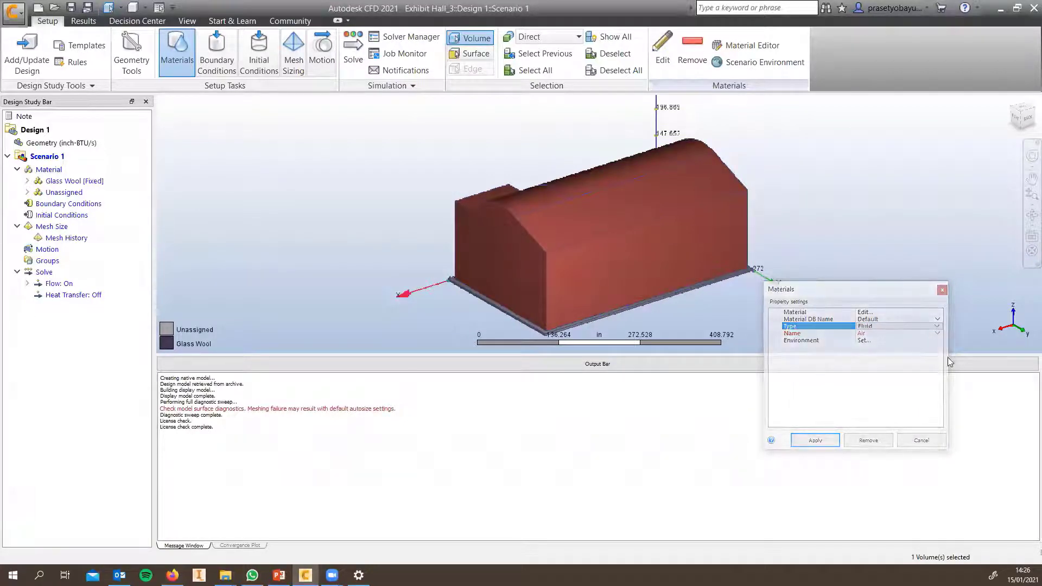
left_click(879, 333)
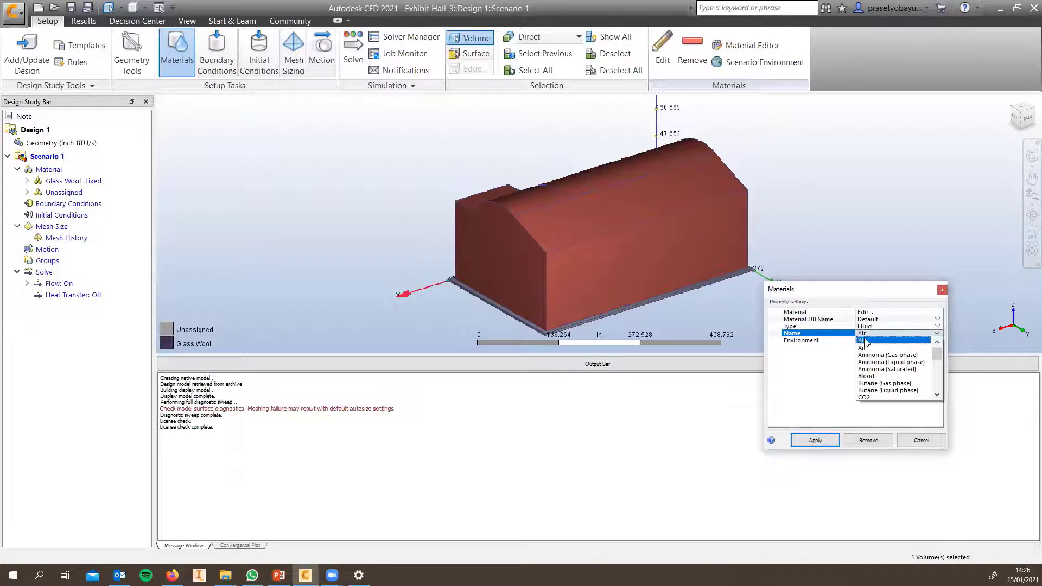
left_click(866, 341)
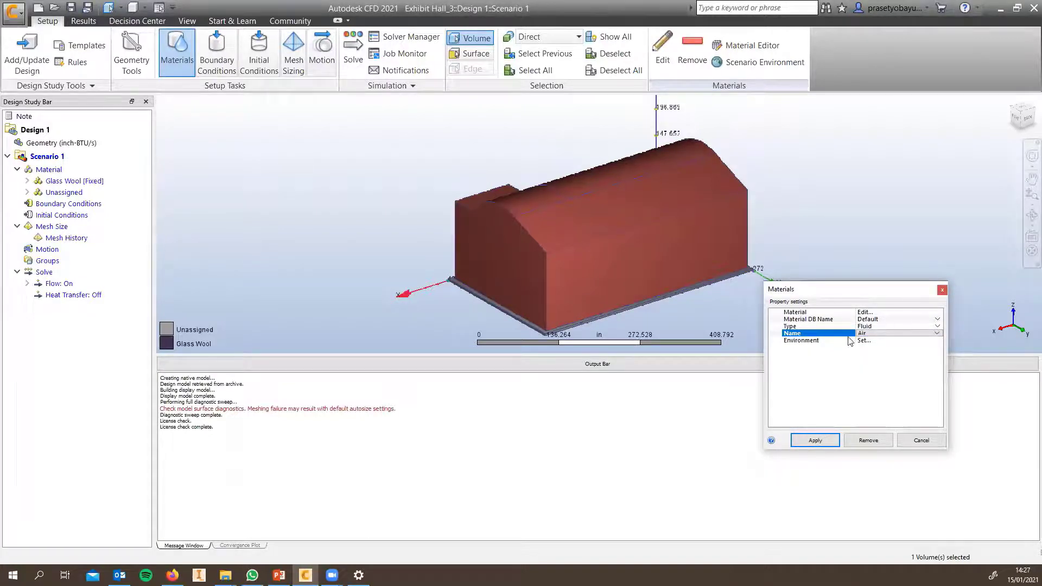
- Set the air's material environment to Variable and apply the material to the inner volume
left_click(865, 342)
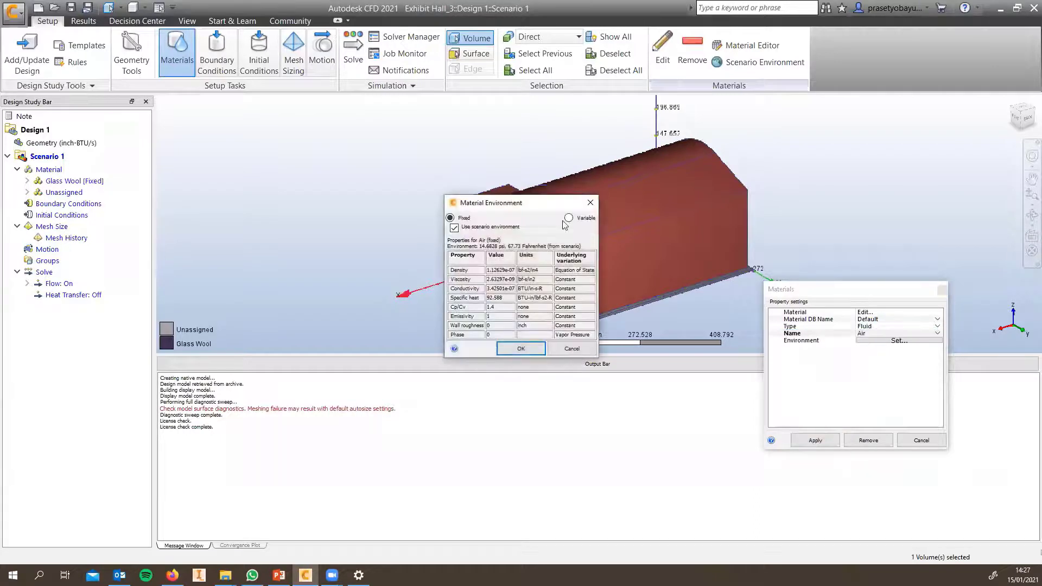
left_click_drag(511, 204, 492, 187)
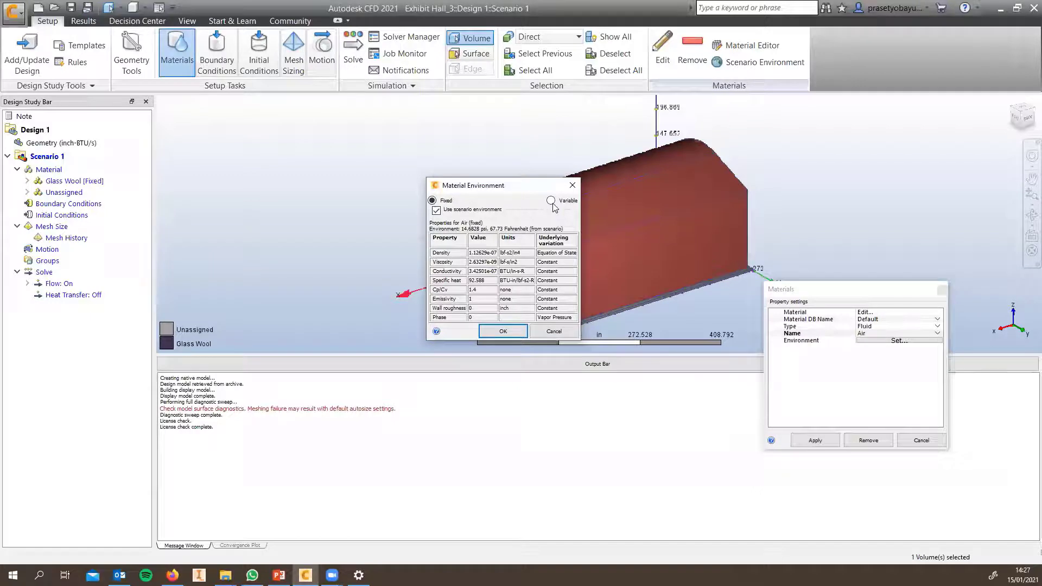
left_click_drag(521, 187, 394, 165)
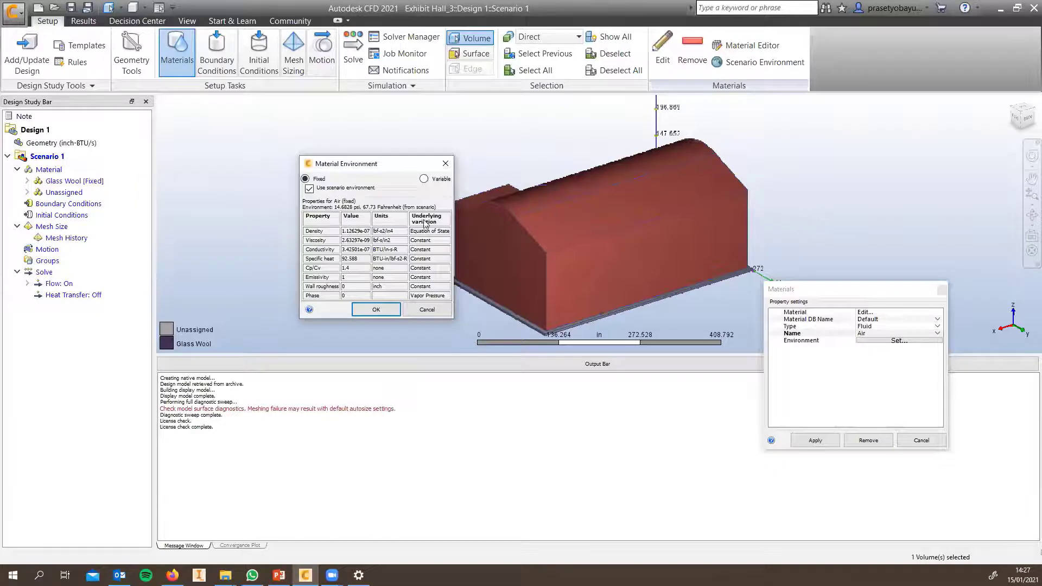
left_click(424, 179)
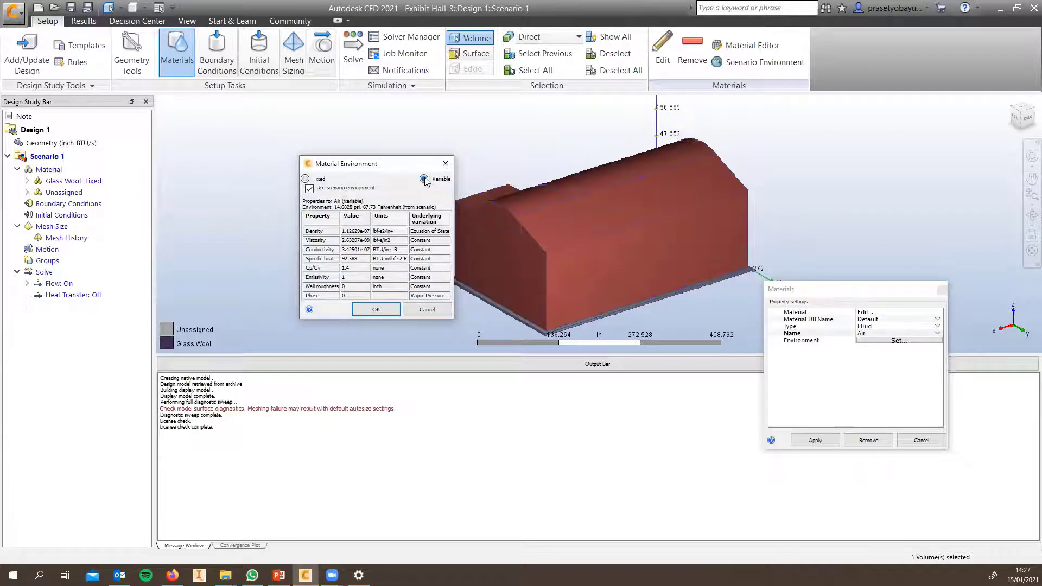
left_click(377, 309)
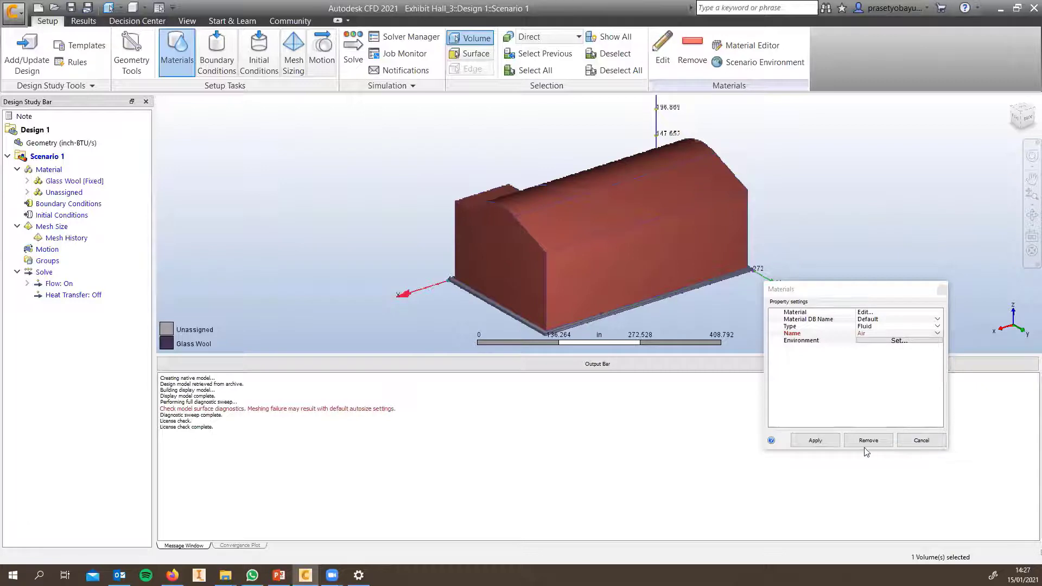
left_click(824, 439)
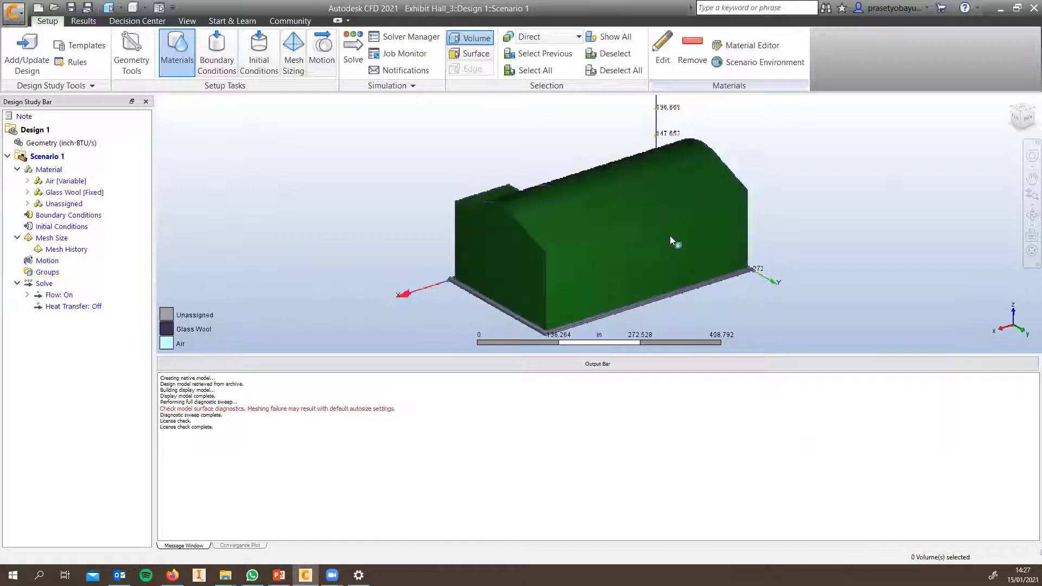
- Hide the air volume and inspect the floor and the seated person inside the hall
scroll(809, 225, "down", 1)
scroll(775, 196, "up", 2)
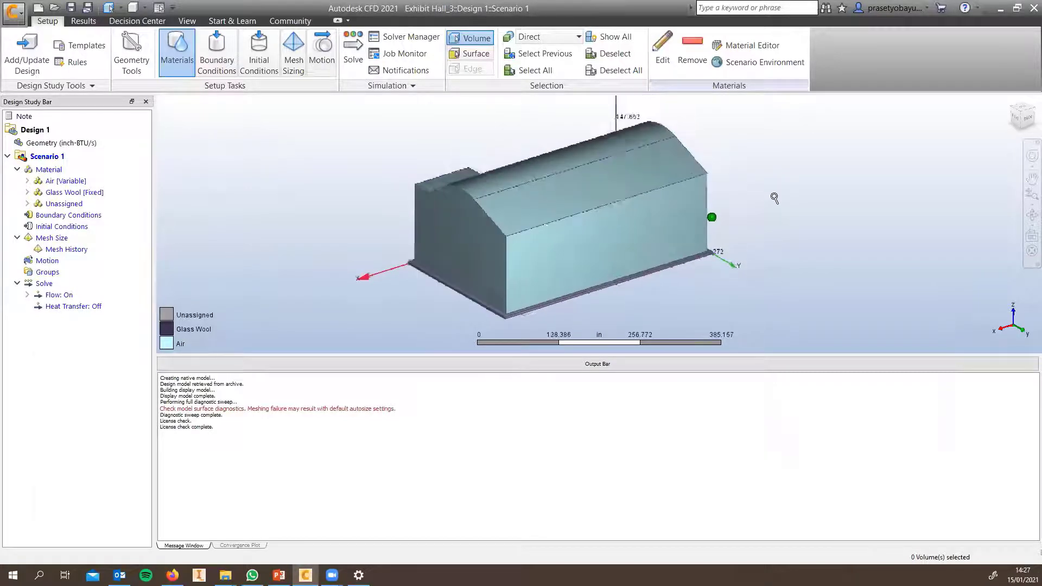
middle_click(679, 210, "ctrl")
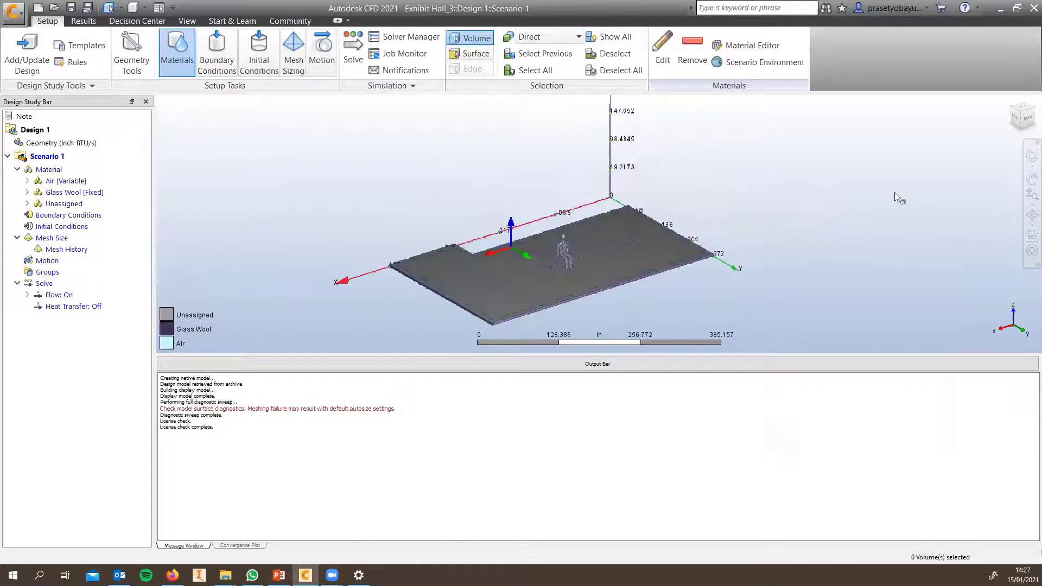
middle_click_drag(715, 227, 766, 237, "shift")
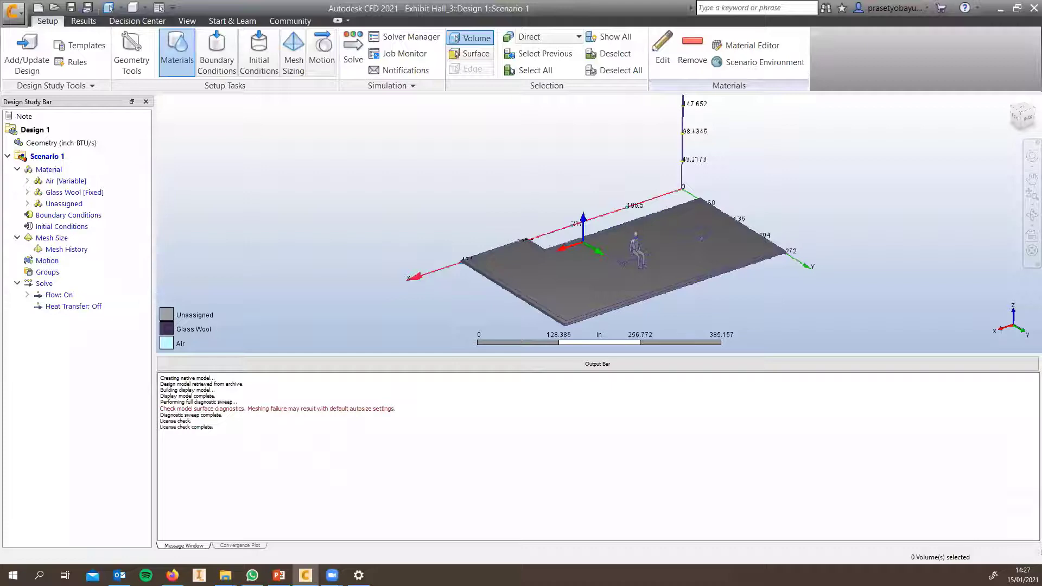
- Show the hidden volumes again and view the complete hall from outside and above
key("alt+Tab")
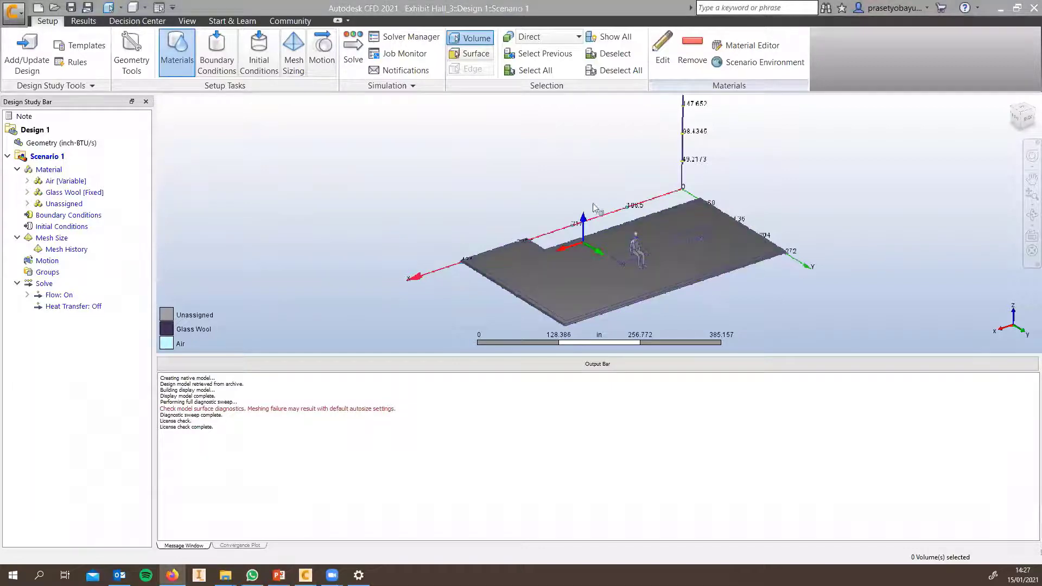
key("alt+Tab")
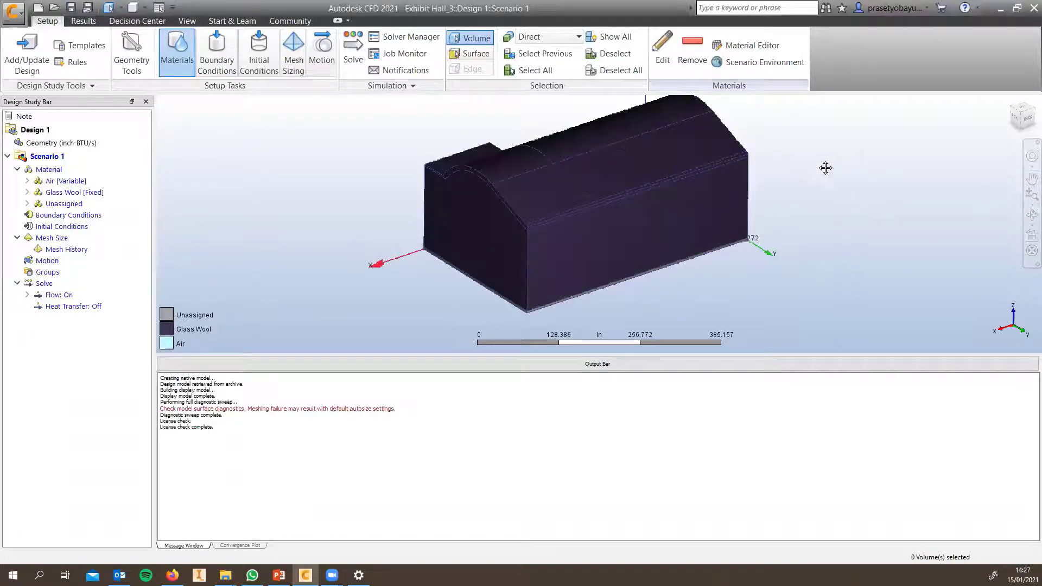
middle_click_drag(791, 185, 798, 182)
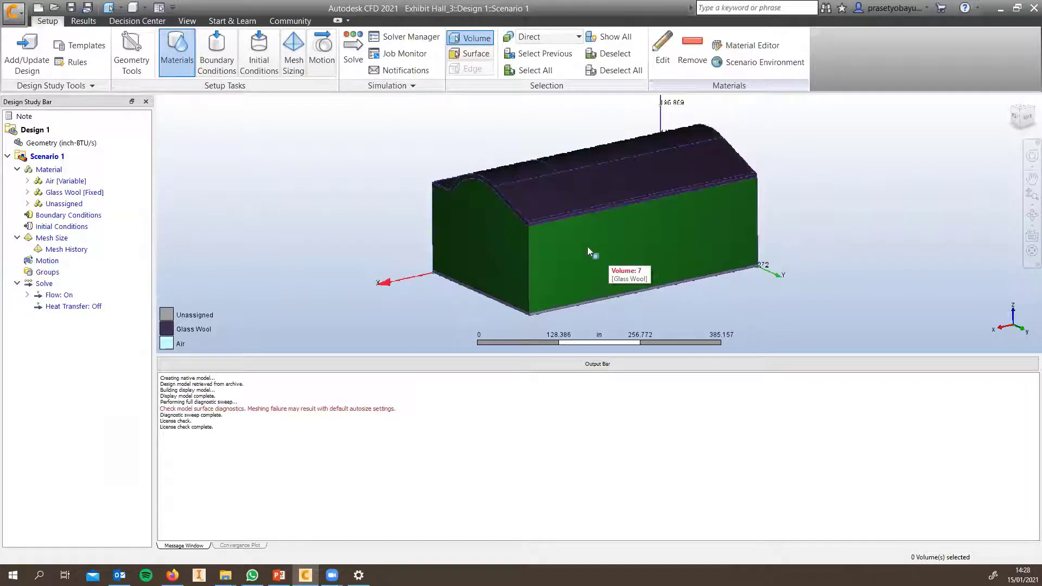
middle_click_drag(587, 246, 662, 225, "shift")
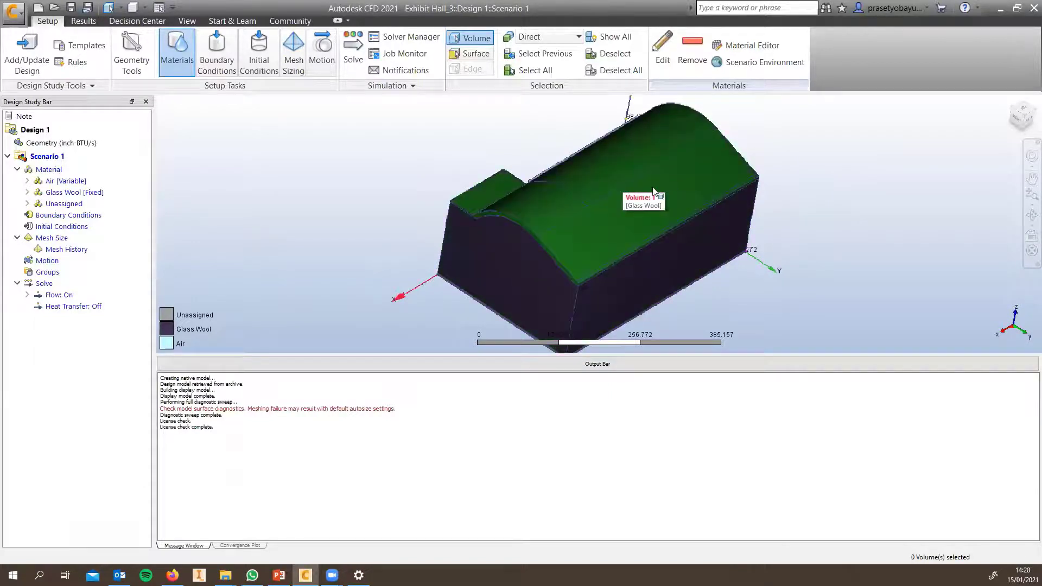
- Select the hall's roof and wall volumes and review the Solid material names available for them, then close the settings without applying
left_click(690, 199)
left_click(692, 270)
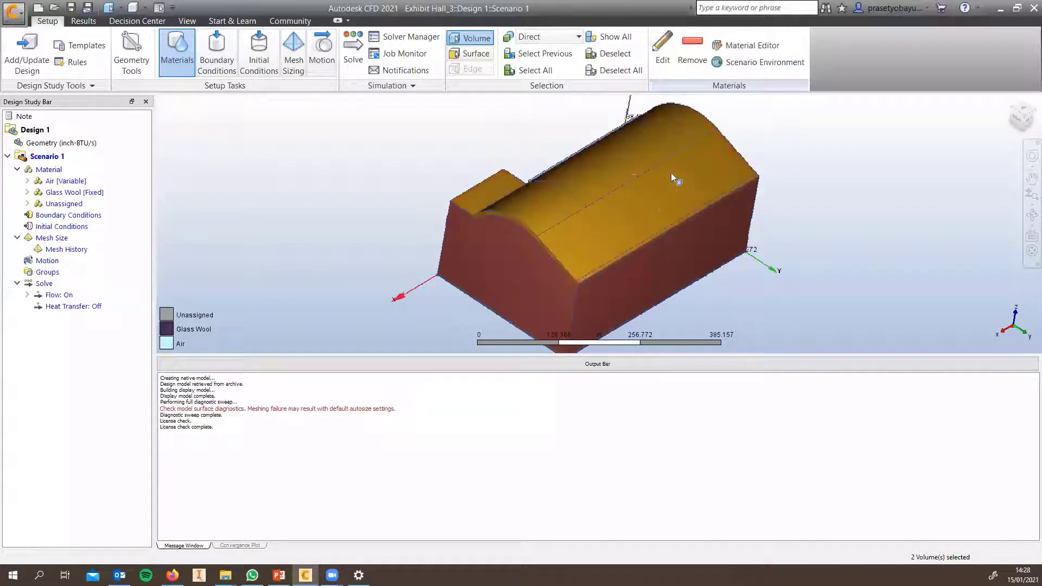
left_click(667, 57)
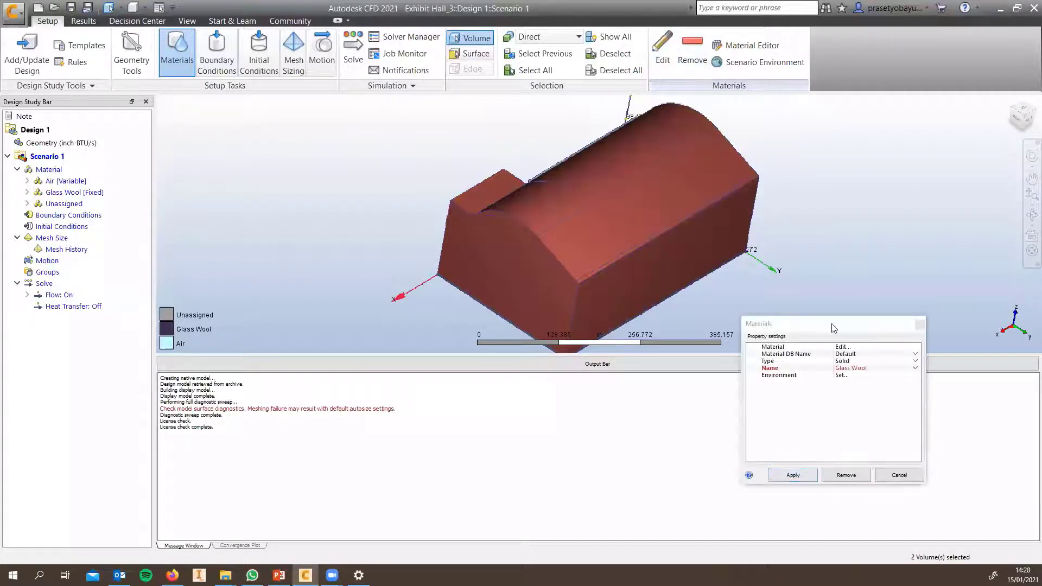
left_click_drag(836, 327, 790, 167)
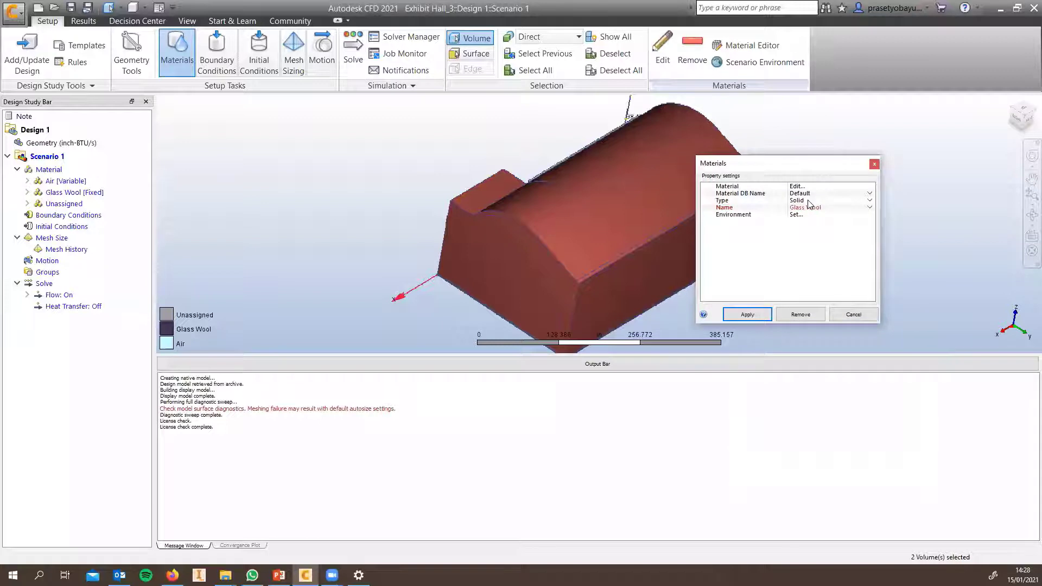
left_click(810, 201)
left_click(815, 204)
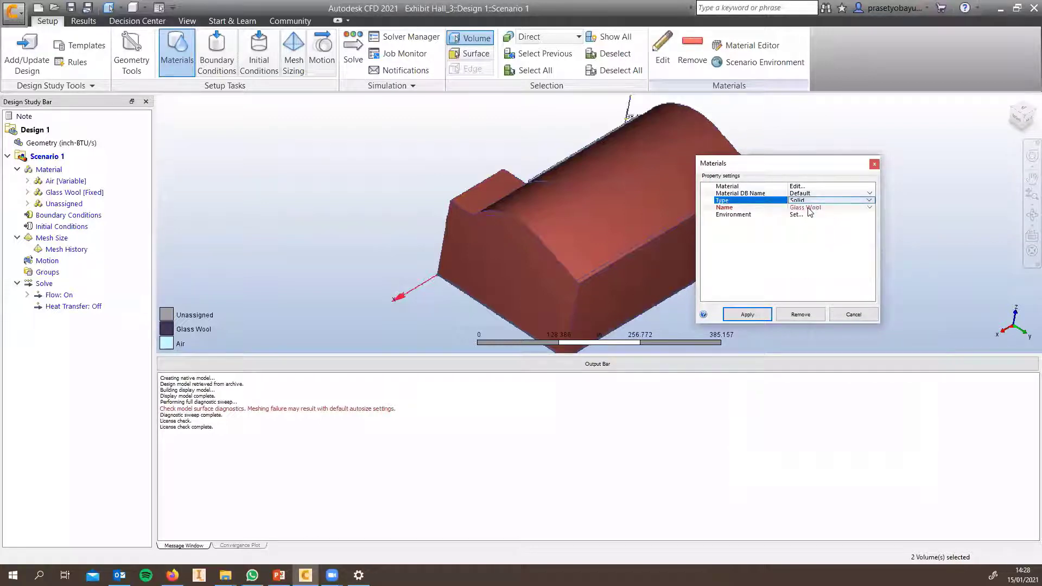
left_click(814, 208)
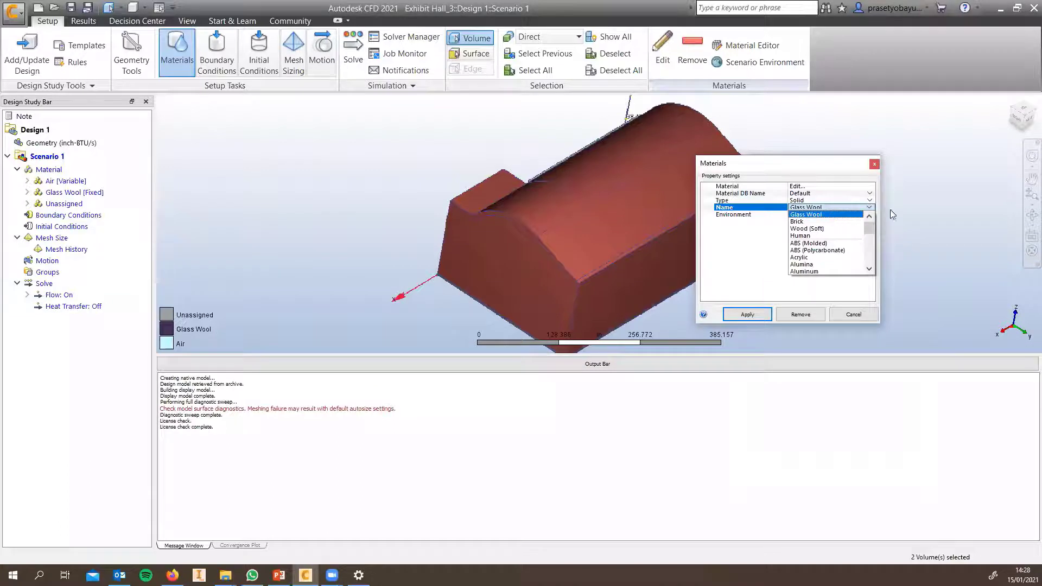
left_click(854, 315)
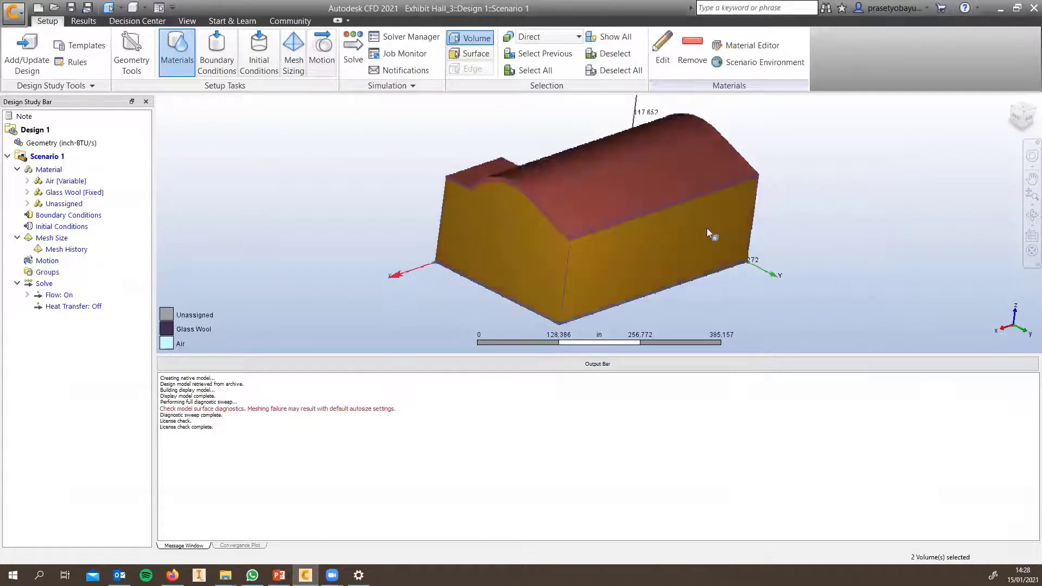
- Hide the outer volumes to inspect the floor and seated person, then bring back the roof and inner air volume
middle_click(731, 199, "ctrl")
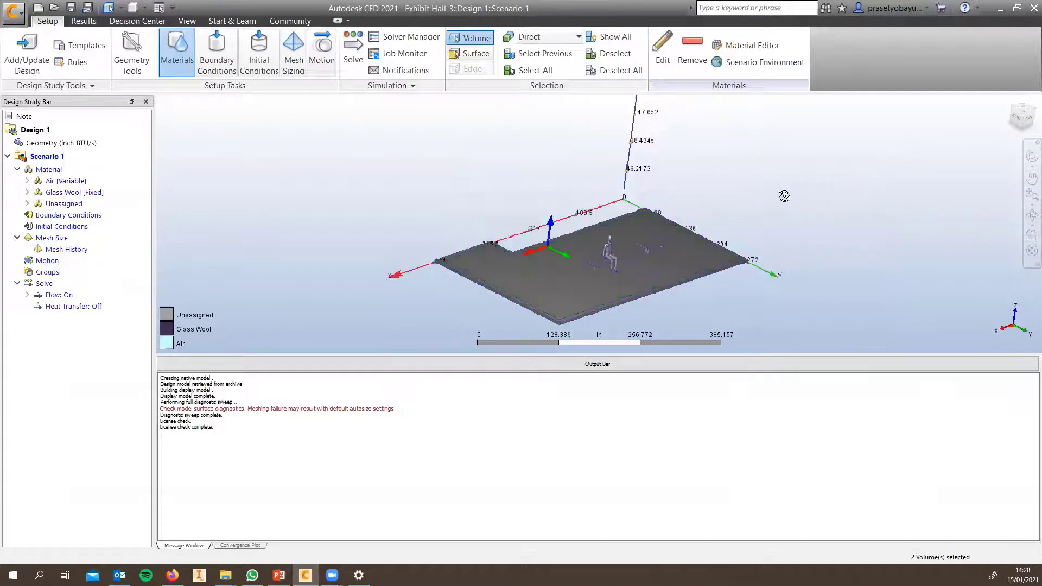
middle_click_drag(784, 196, 798, 191, "shift")
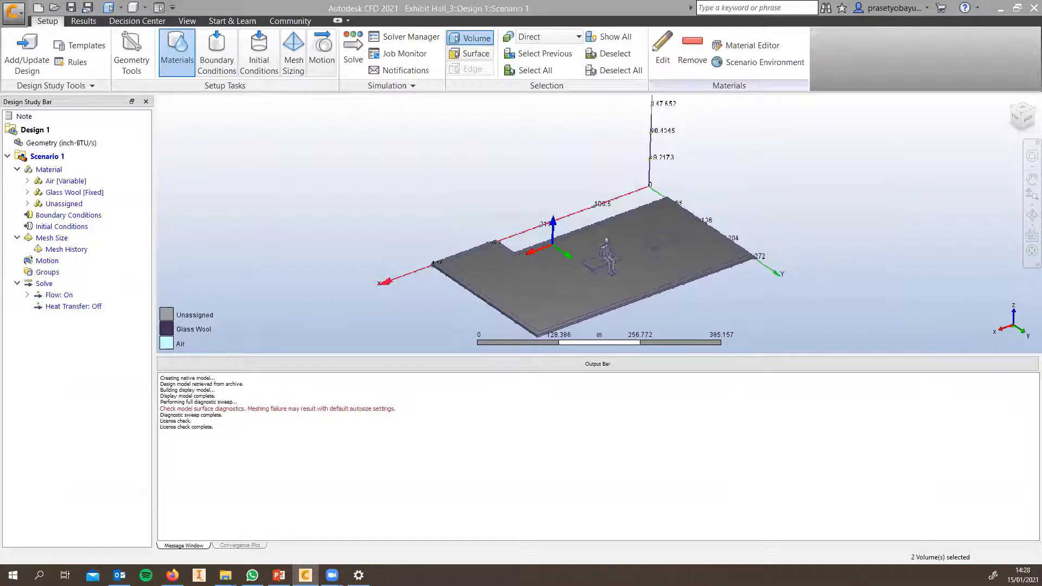
left_click(871, 189)
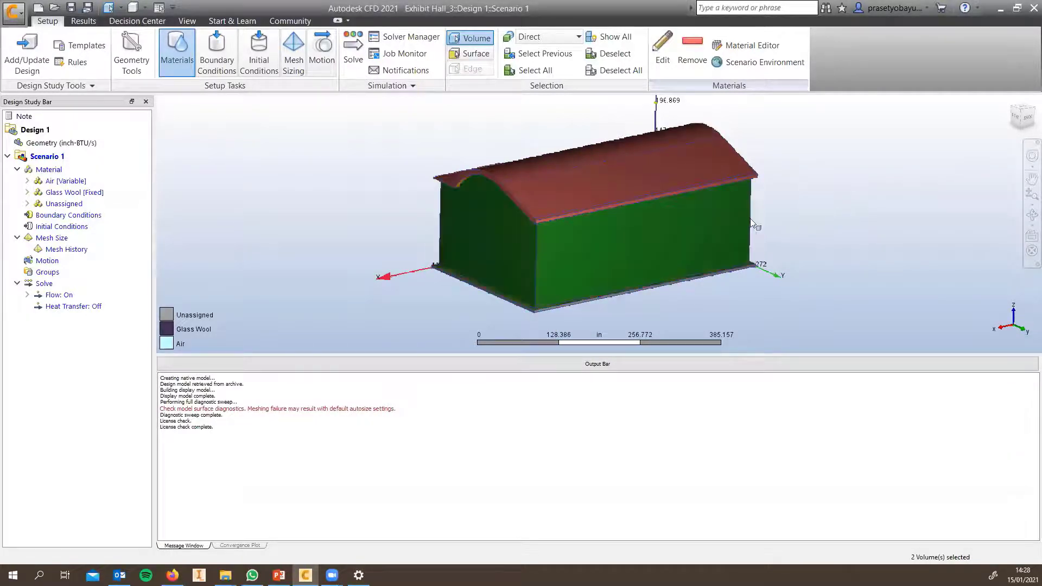
middle_click_drag(821, 199, 823, 221, "shift")
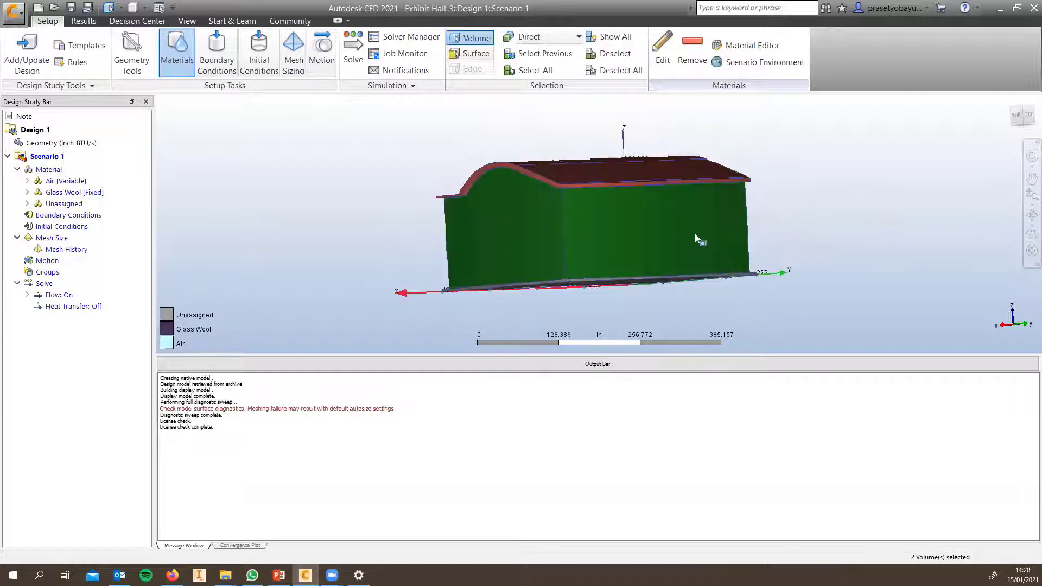
- Add the inner air volume to the selection and review the Fluid type with Air in its material settings, without applying it
left_click(662, 212)
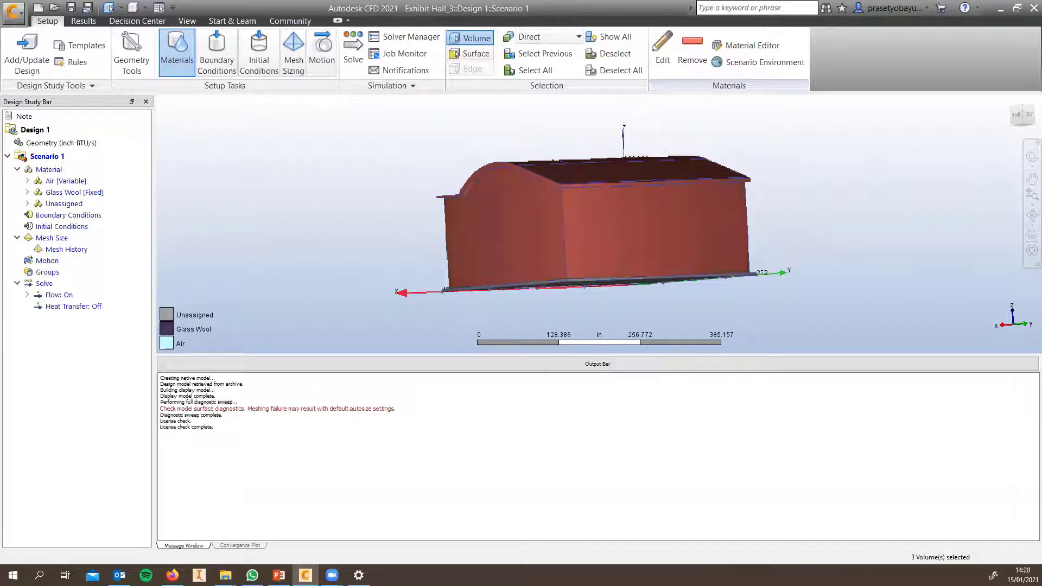
left_click(661, 52)
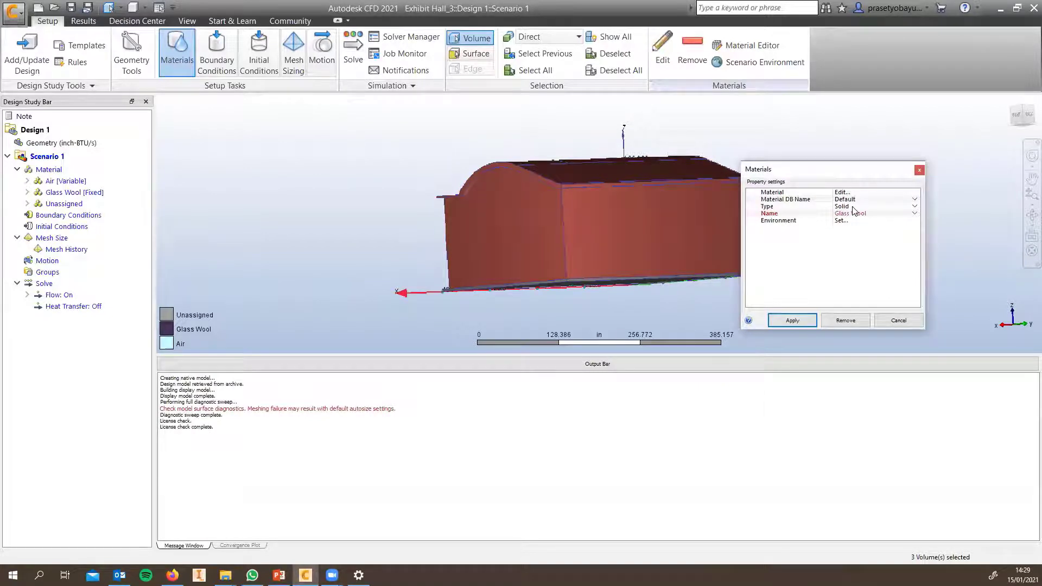
left_click(859, 206)
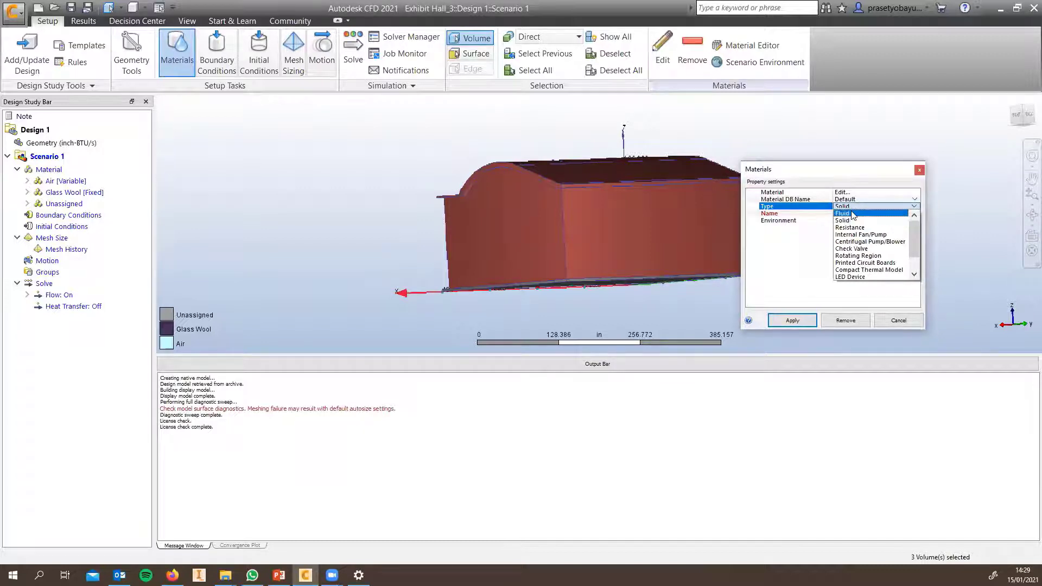
left_click(853, 214)
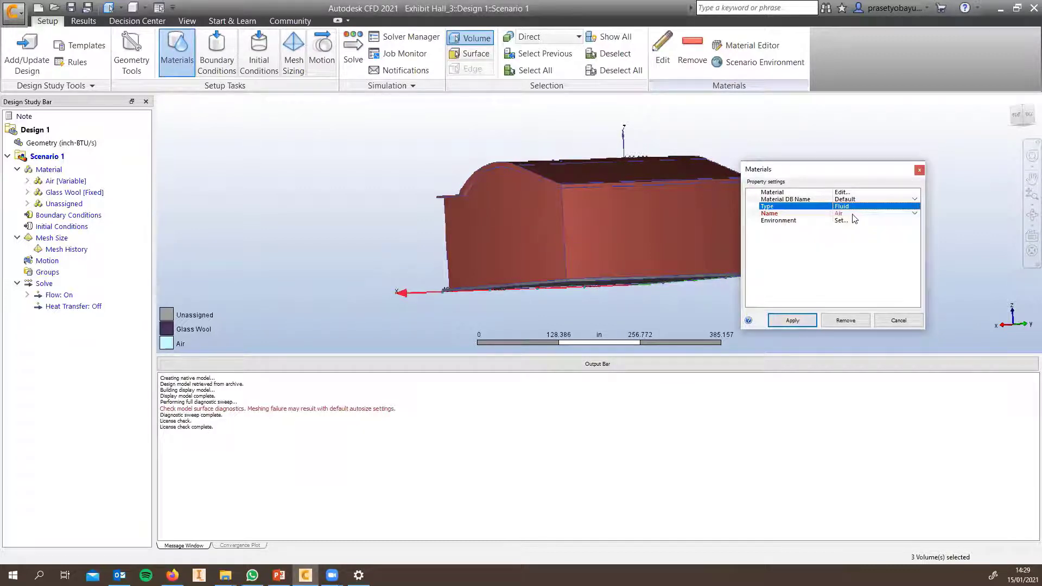
left_click(897, 321)
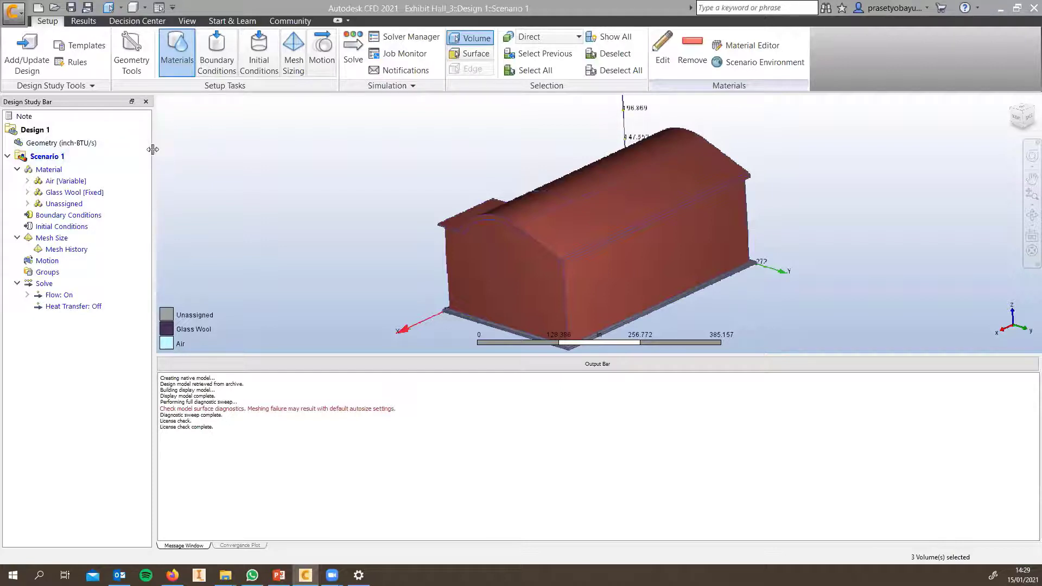
- Widen the Design Study Bar and examine the options of the Rule Manager, then close it
left_click_drag(165, 147, 187, 147)
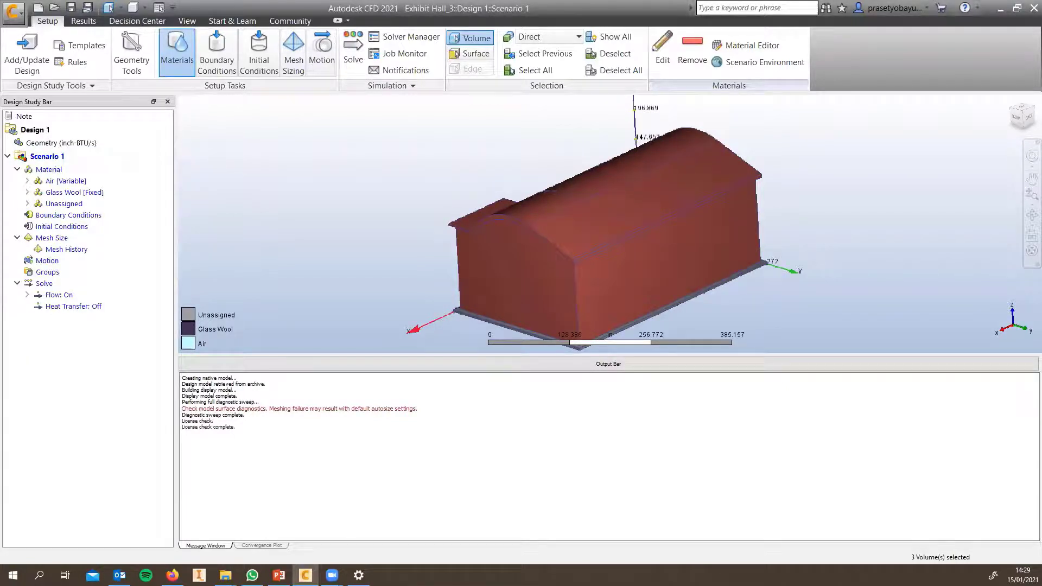
left_click(76, 63)
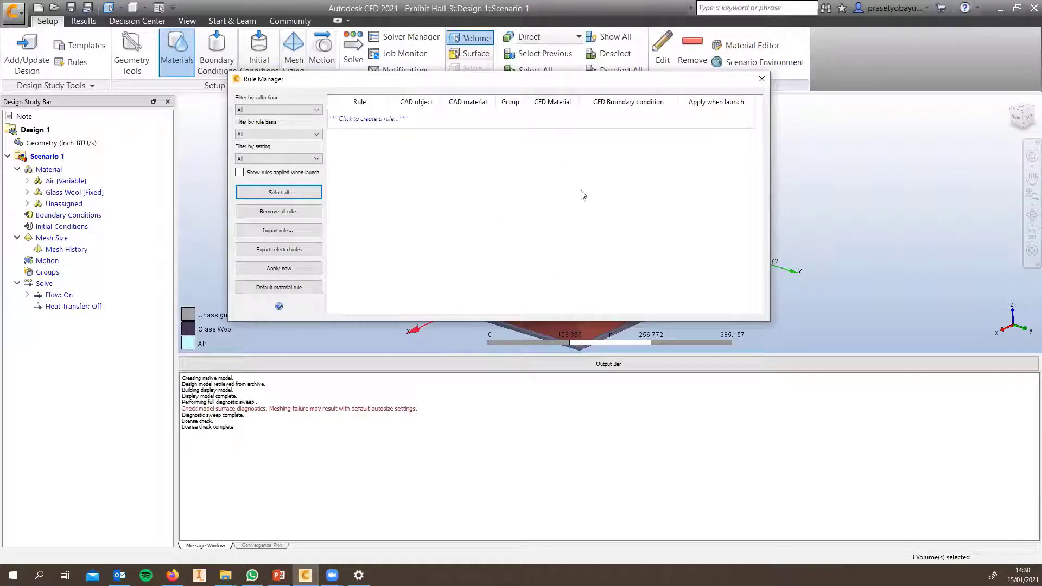
left_click(762, 79)
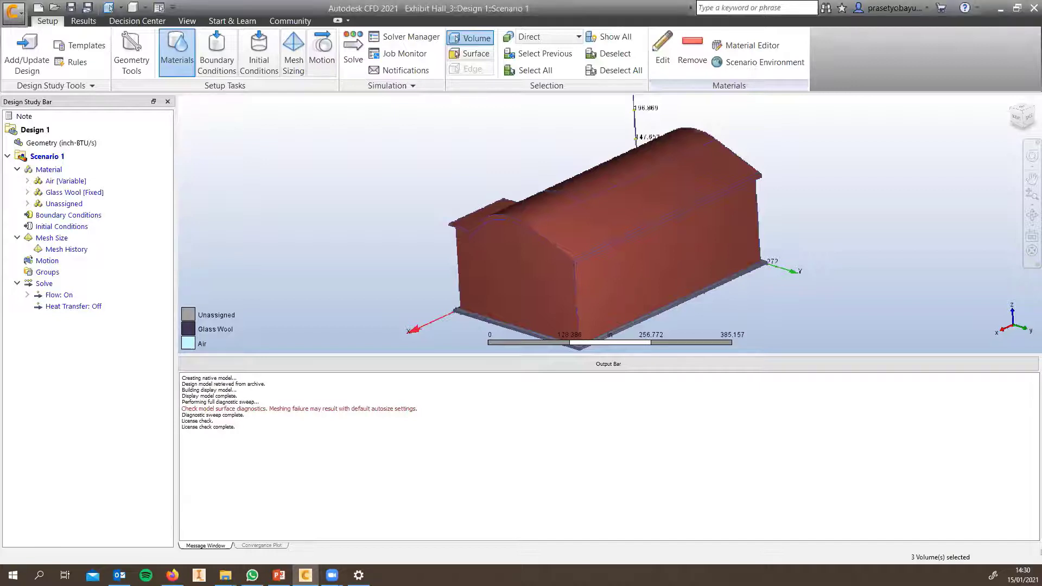
- Hide the inner air volume and the roof to expose the floor, the benches and the seated person
middle_click_drag(766, 223, 742, 251, "shift")
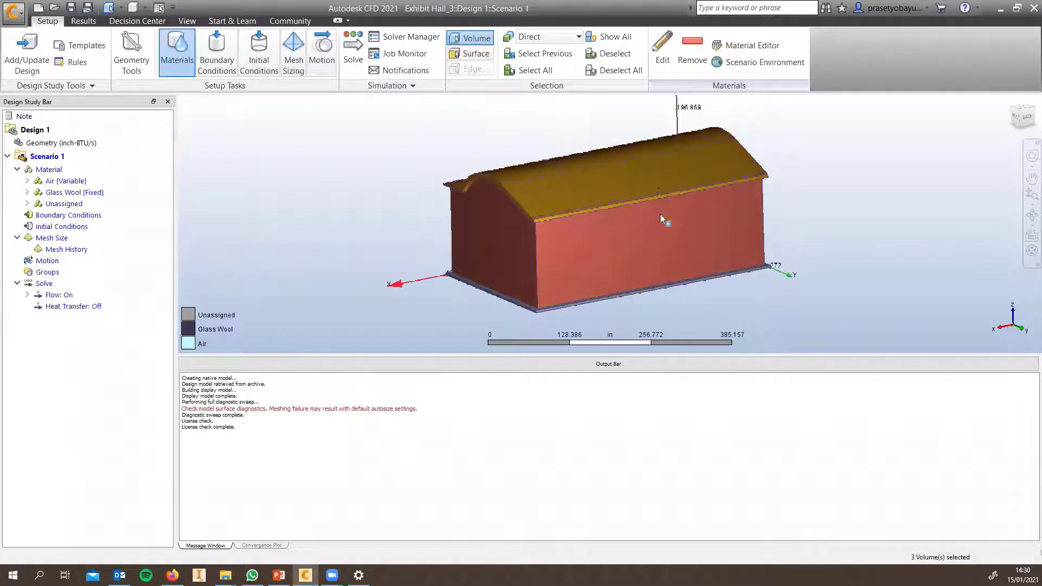
middle_click(665, 227, "ctrl")
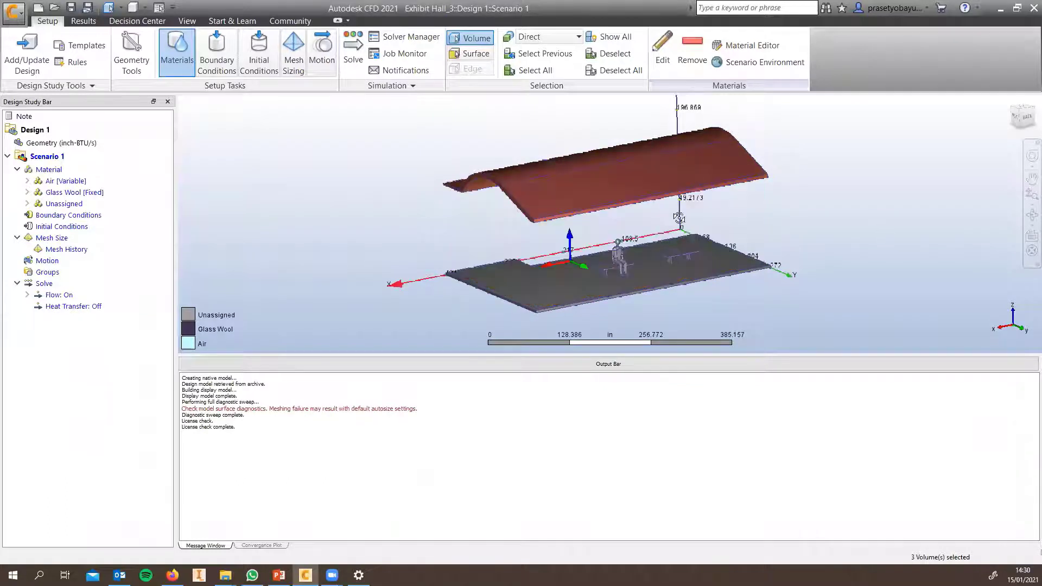
middle_click(706, 188, "ctrl")
middle_click_drag(770, 241, 566, 226, "shift")
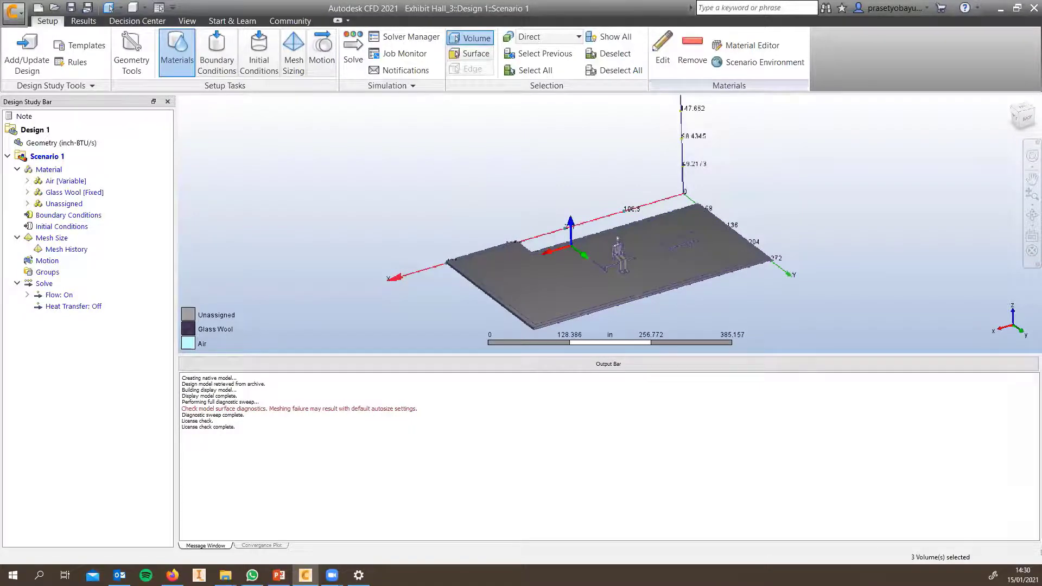
middle_click_drag(754, 262, 641, 222)
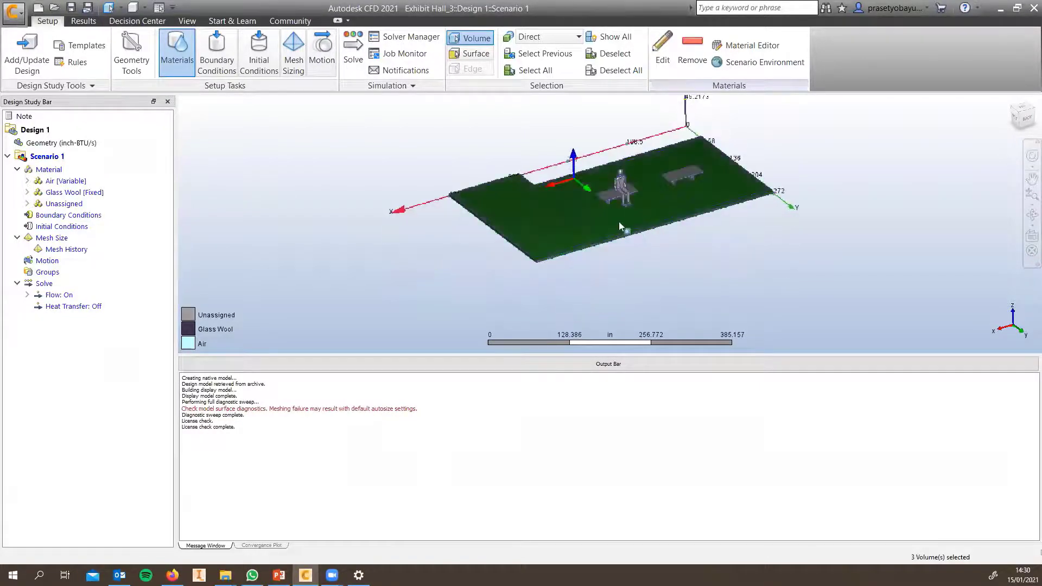
- Add the floor to the selected volumes and assign them the Solid material Brick
left_click(619, 223)
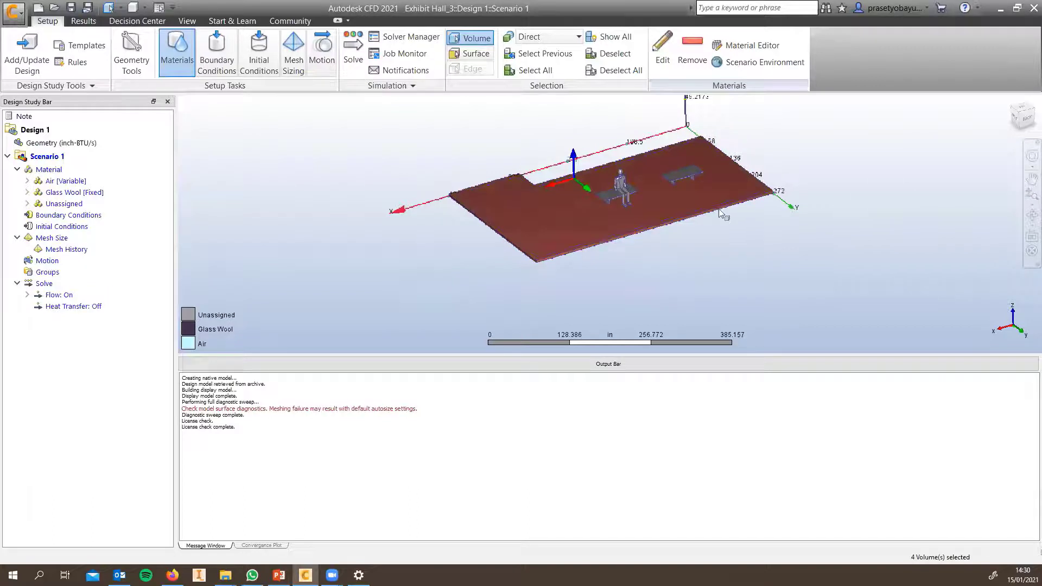
left_click(666, 70)
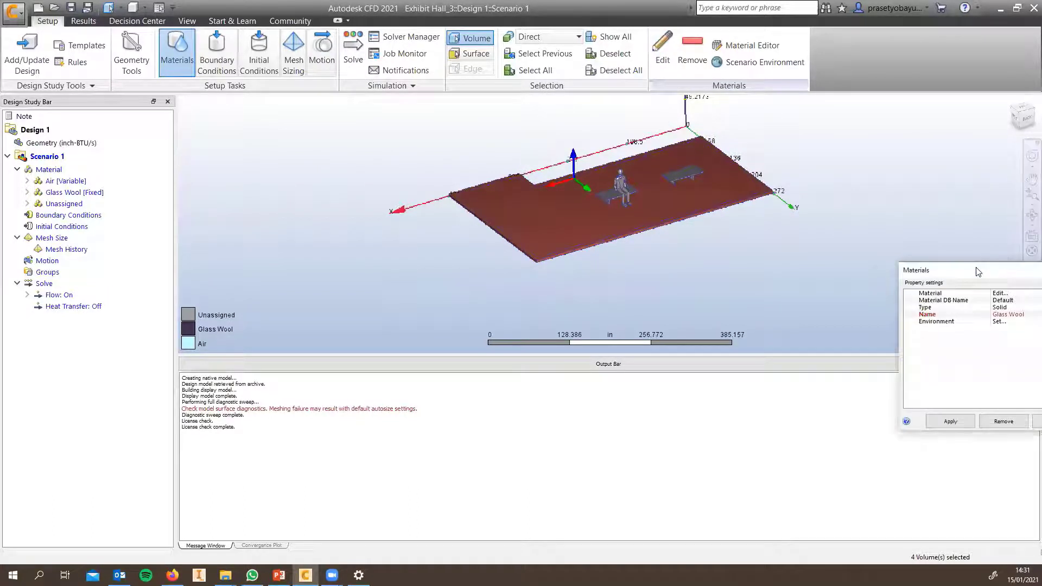
left_click_drag(979, 271, 853, 189)
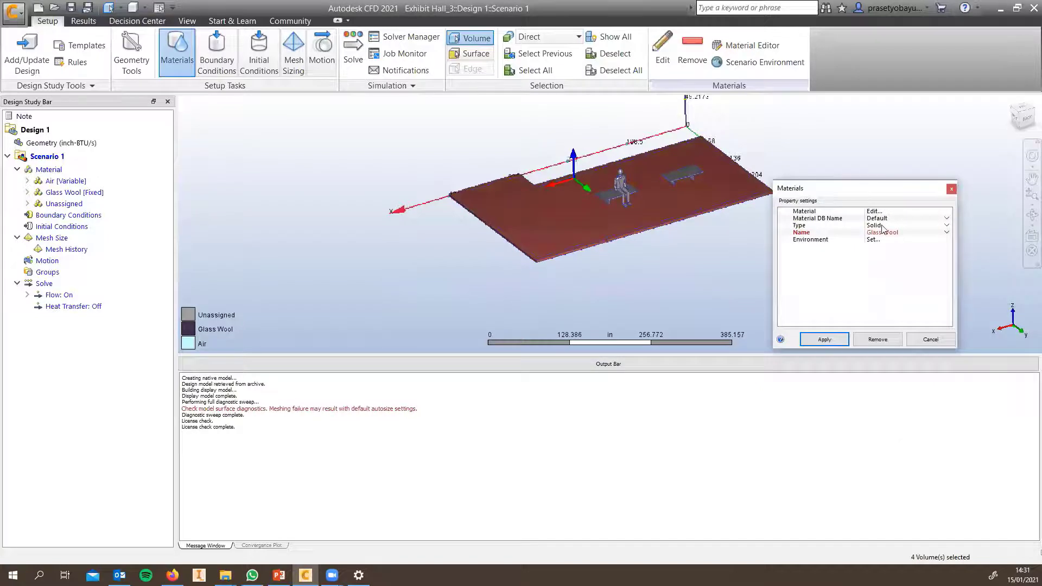
left_click(882, 226)
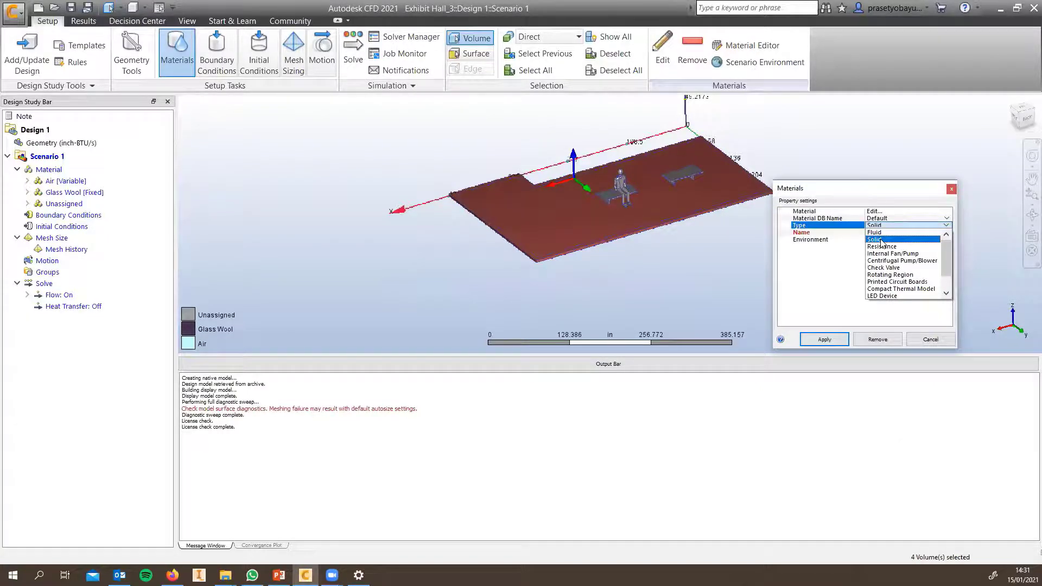
left_click(882, 239)
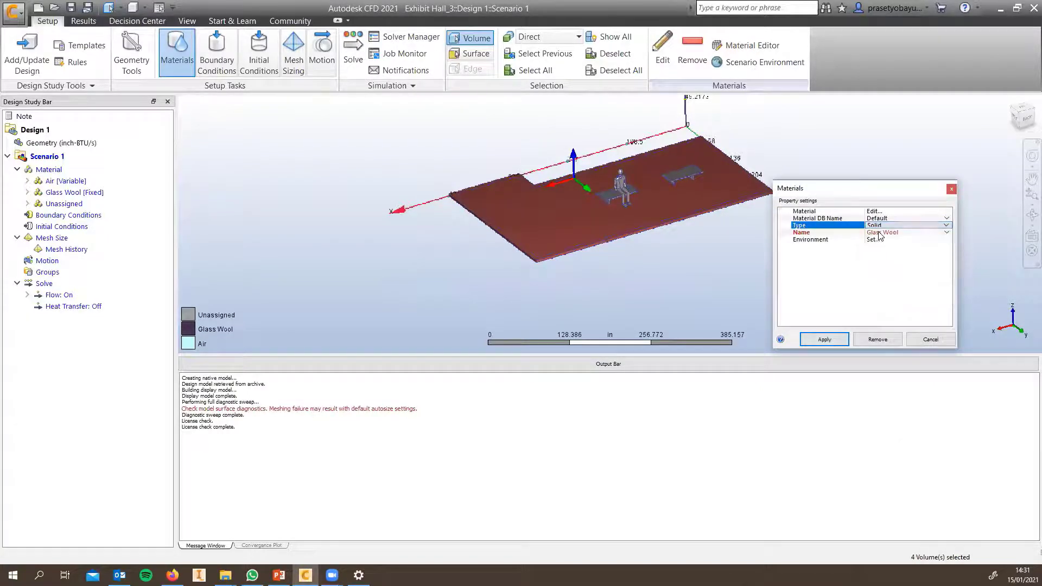
left_click(880, 234)
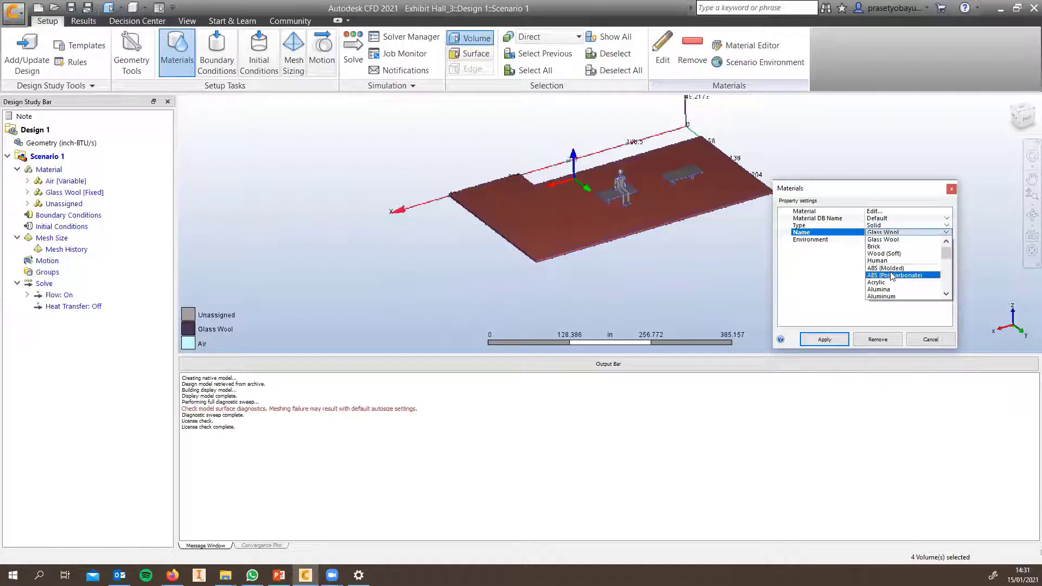
left_click(885, 247)
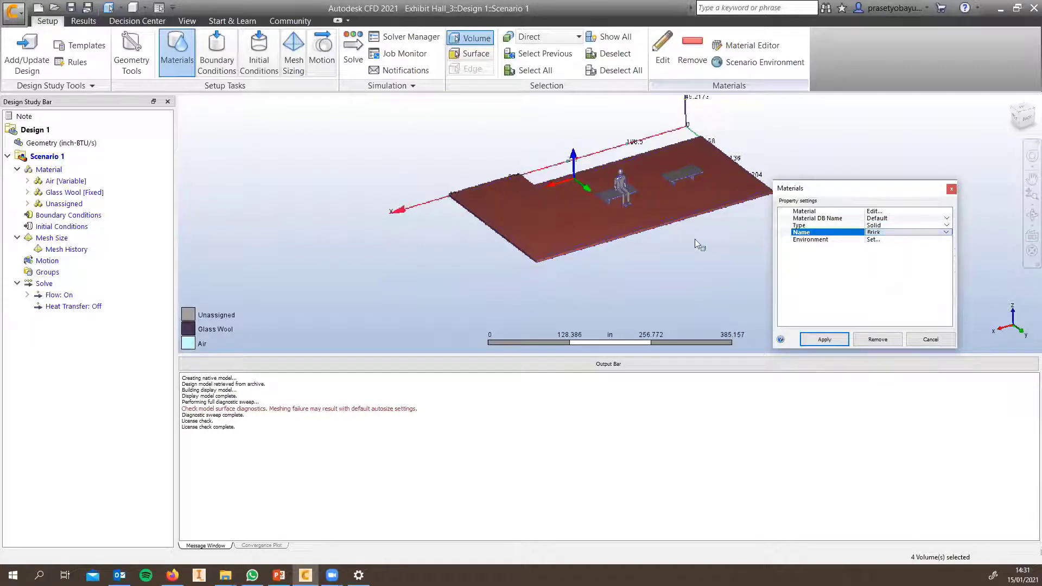
middle_click_drag(698, 168, 633, 177)
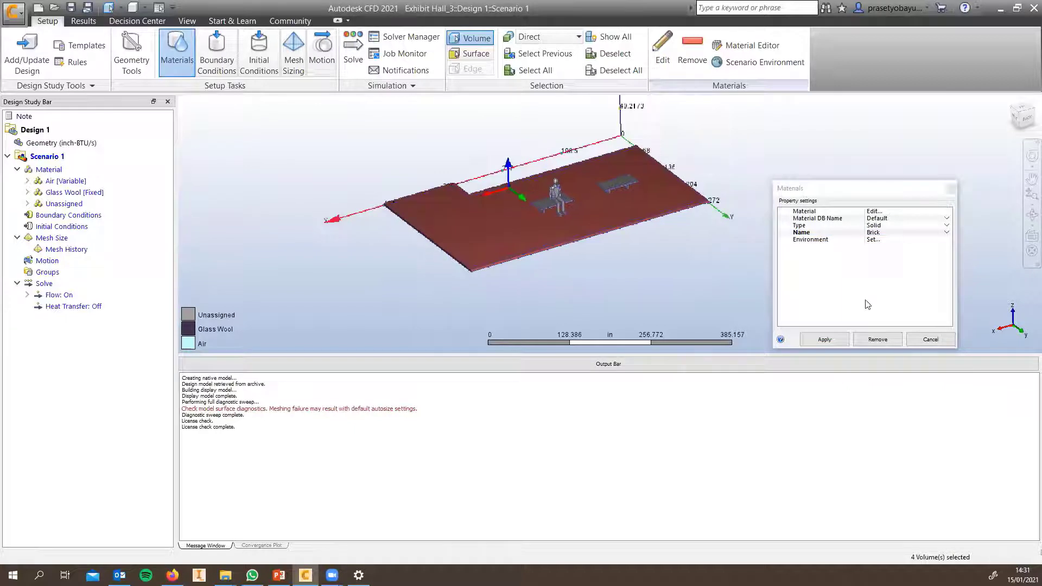
left_click(826, 341)
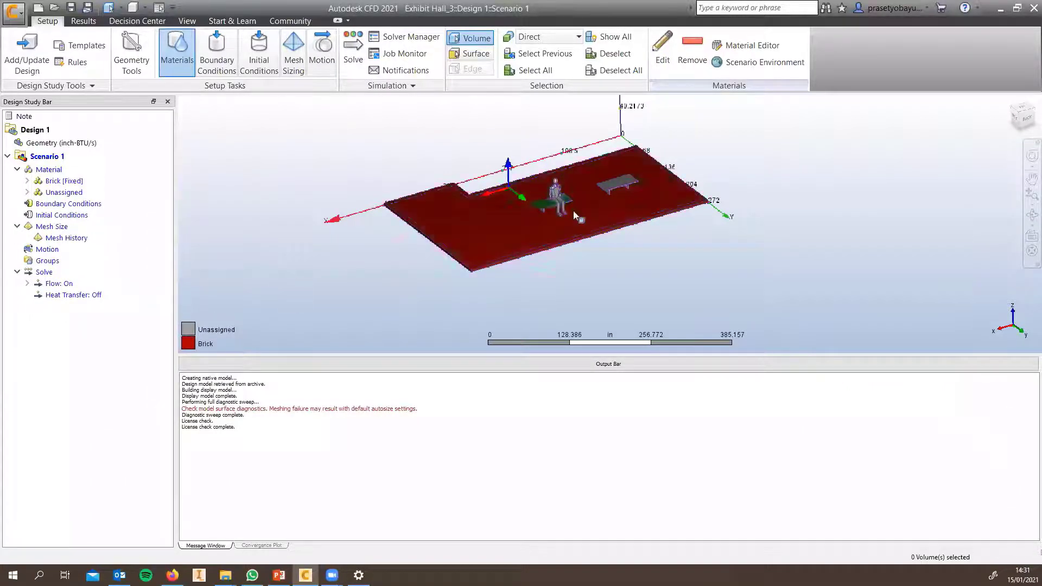
- Show the hidden volumes again and assign the Solid material Glass Wool to the roof and the walls
scroll(726, 226, "up", 2)
scroll(725, 225, "down", 4)
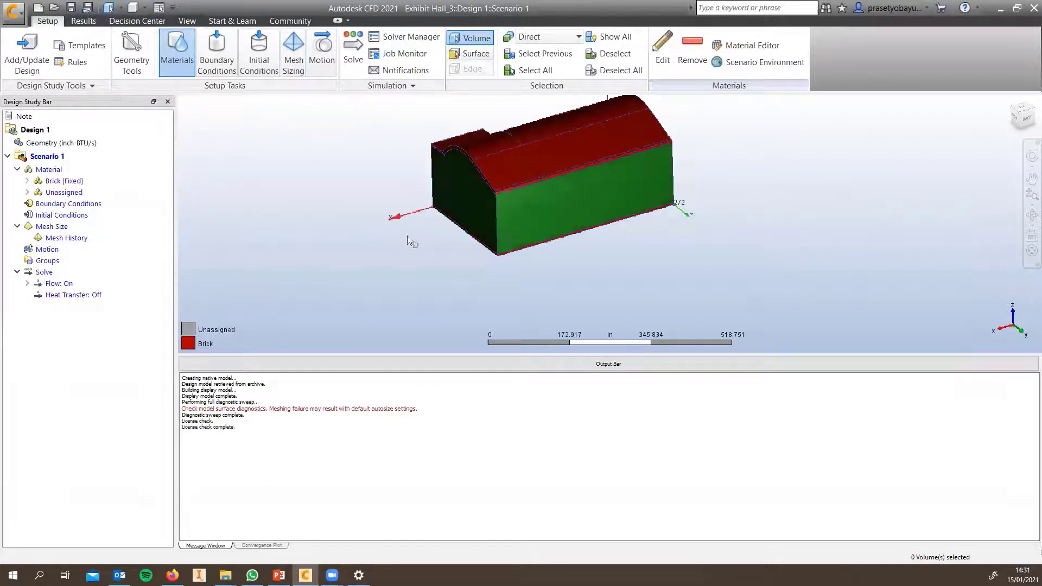
middle_click_drag(619, 204, 728, 233, "shift")
left_click(661, 169)
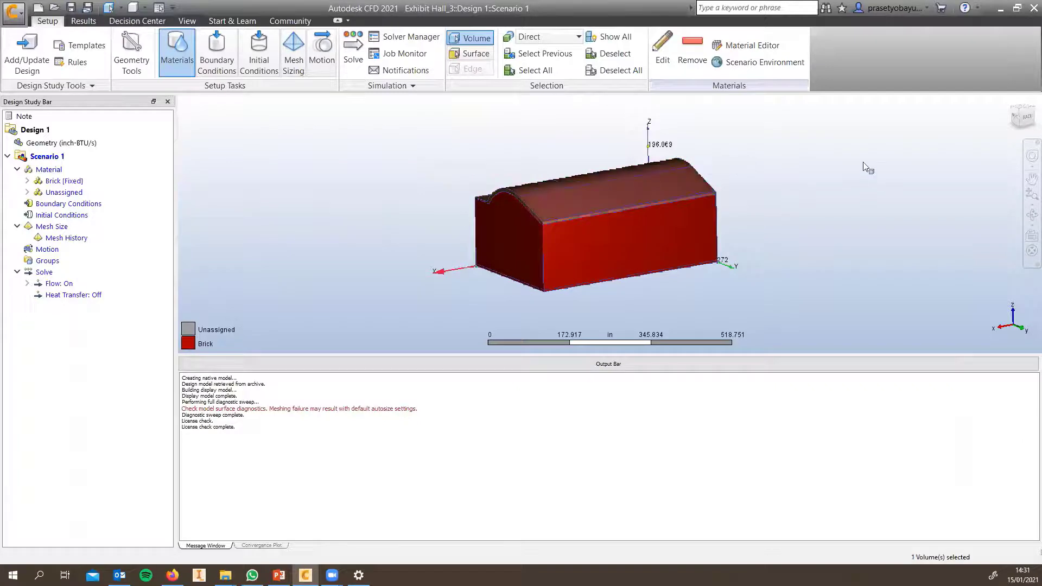
right_click(865, 164)
left_click(616, 190)
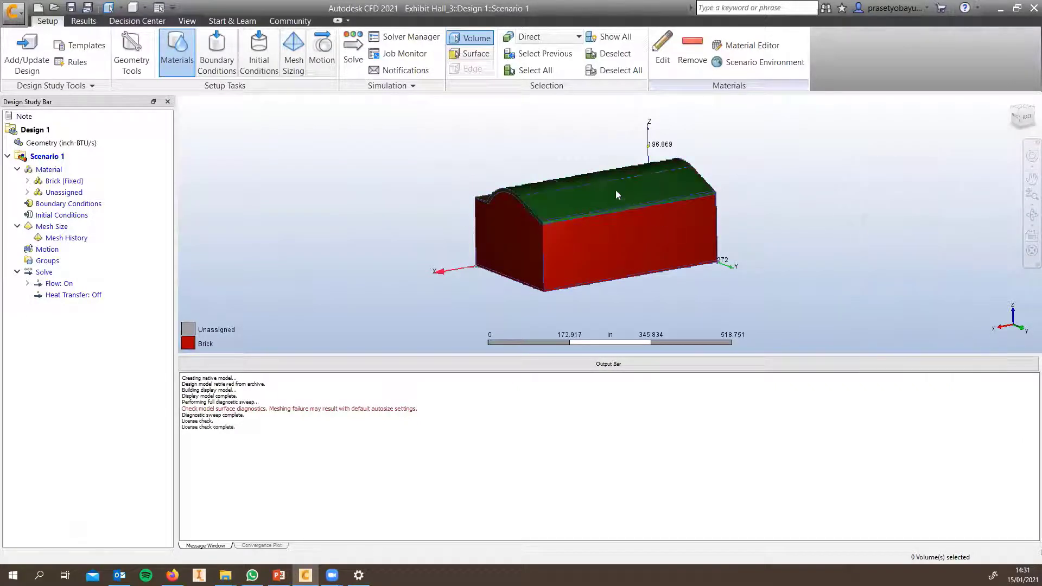
double_click(631, 229)
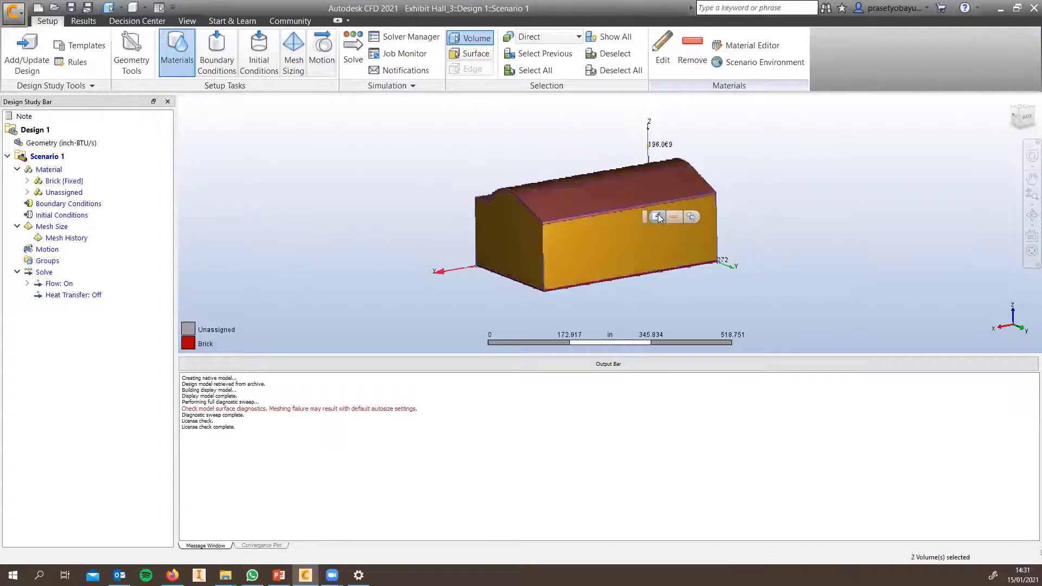
left_click(802, 336)
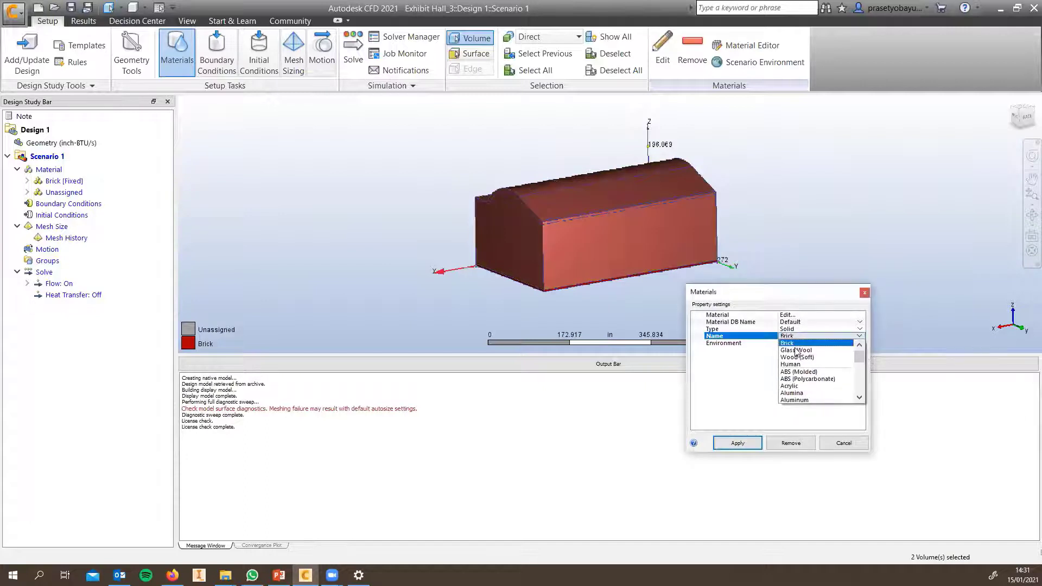
left_click(797, 350)
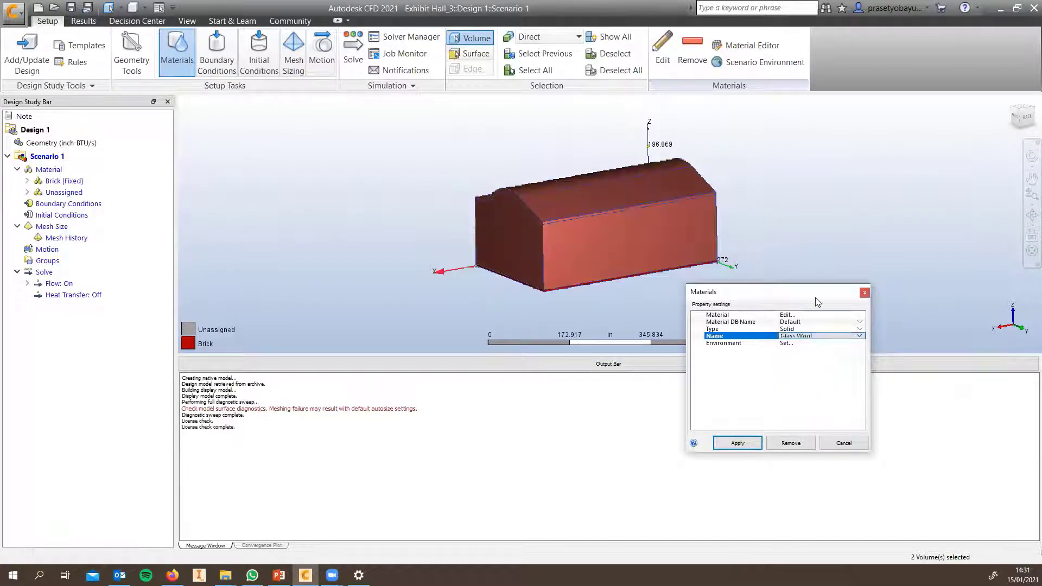
left_click(738, 443)
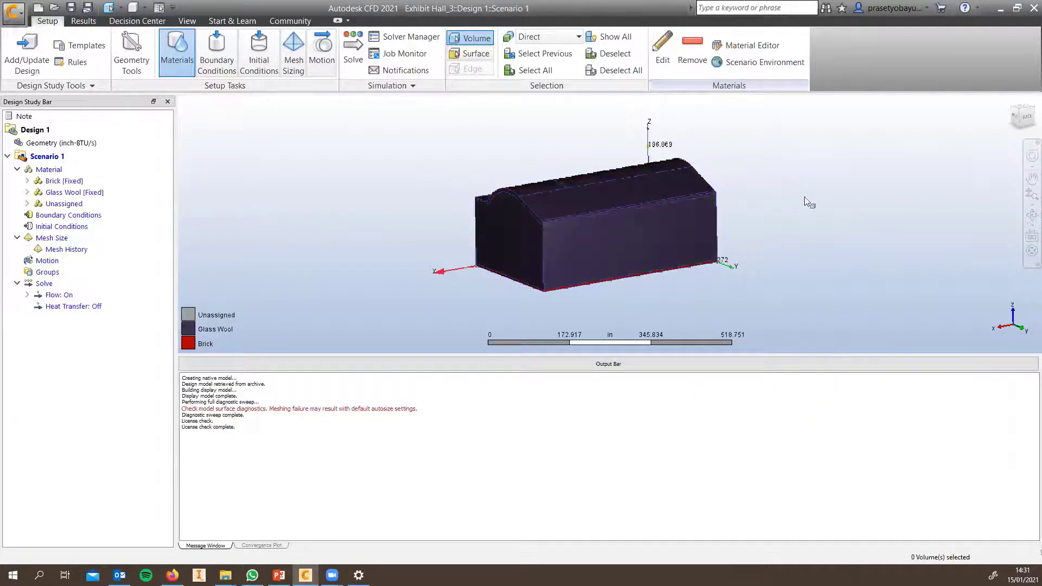
- Hide the roof and walls, then assign the inner volume the Fluid material Air, accepting its variable scenario environment
left_click(689, 227)
left_click(663, 52)
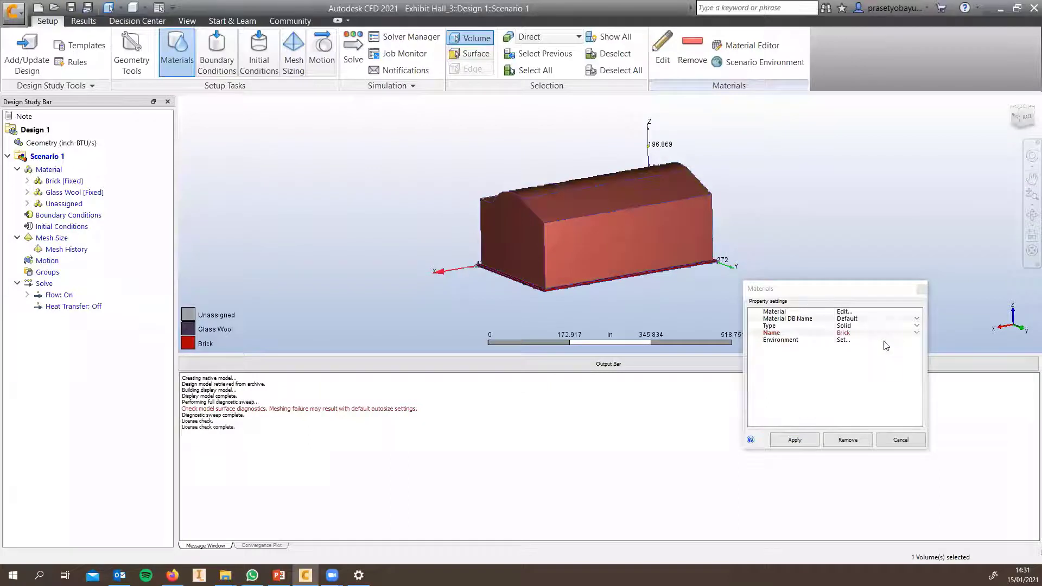
left_click(856, 333)
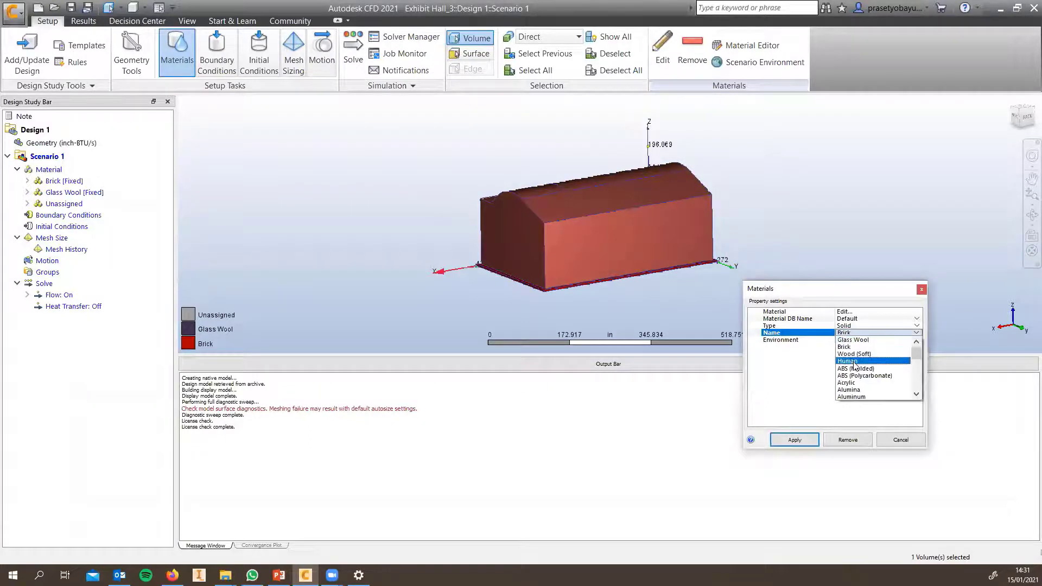
left_click(855, 325)
left_click(857, 332)
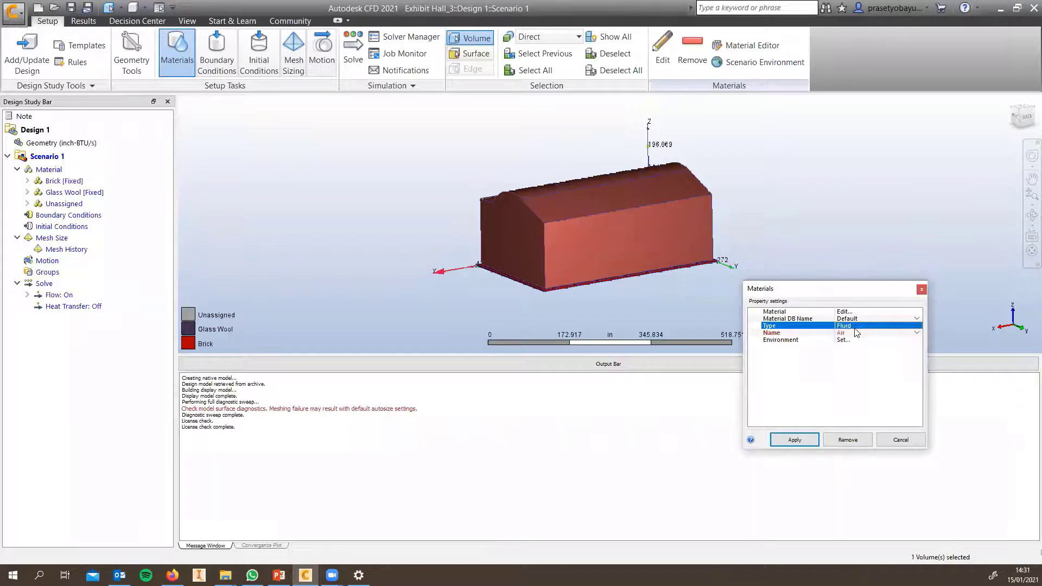
left_click(858, 341)
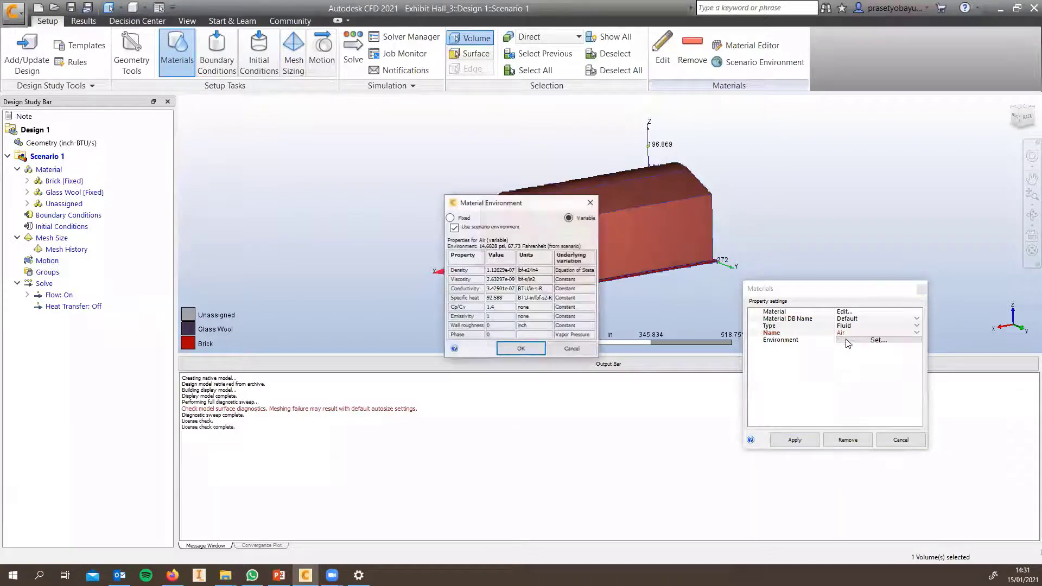
left_click(516, 349)
left_click(794, 440)
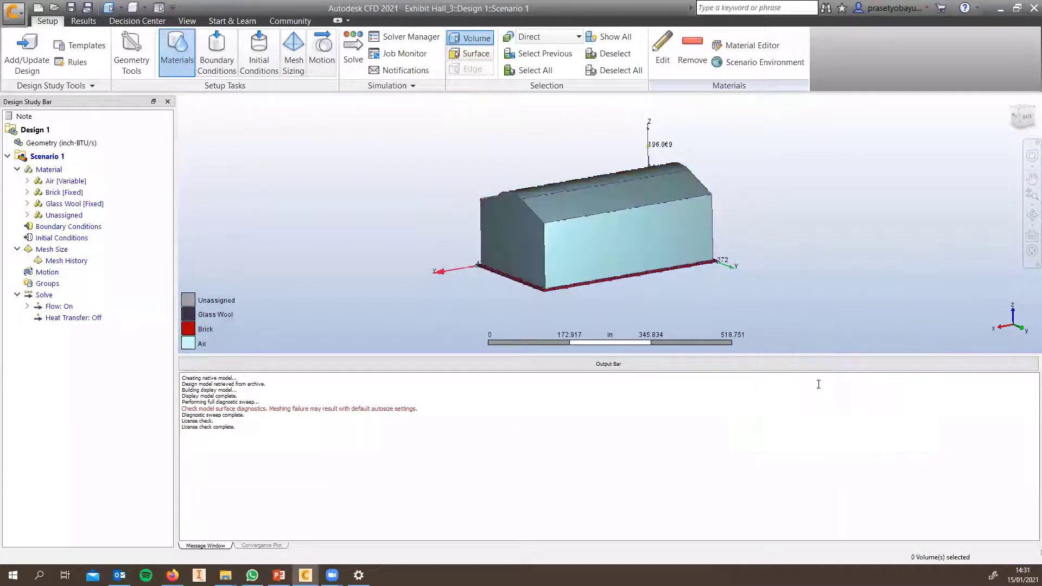
- Hide the roof, the walls and the inner air volume to expose the floor and furniture, and clear the selection
middle_click_drag(736, 175, 789, 174, "shift")
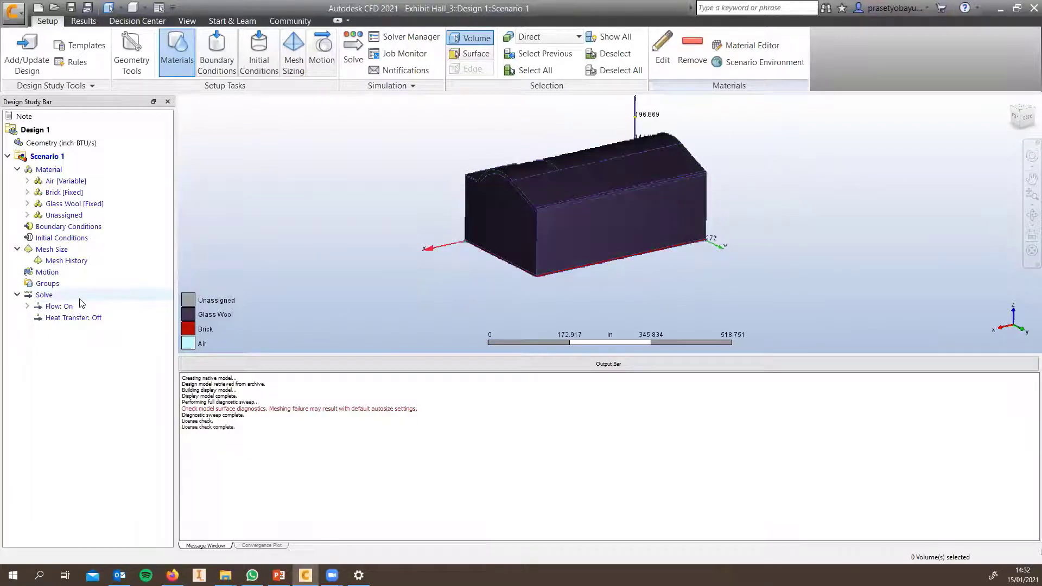
middle_click_drag(756, 178, 794, 154)
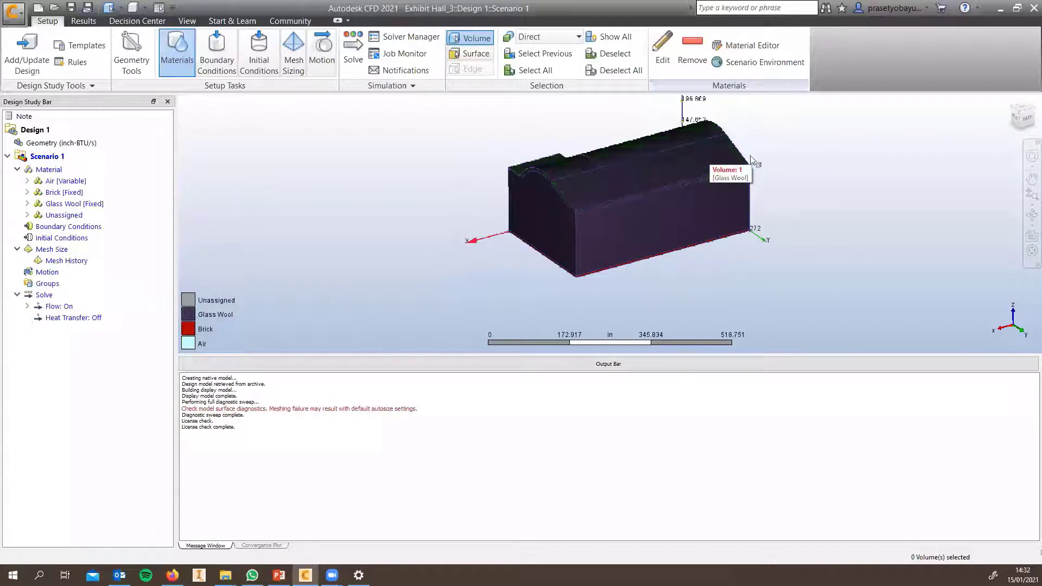
left_click(708, 156)
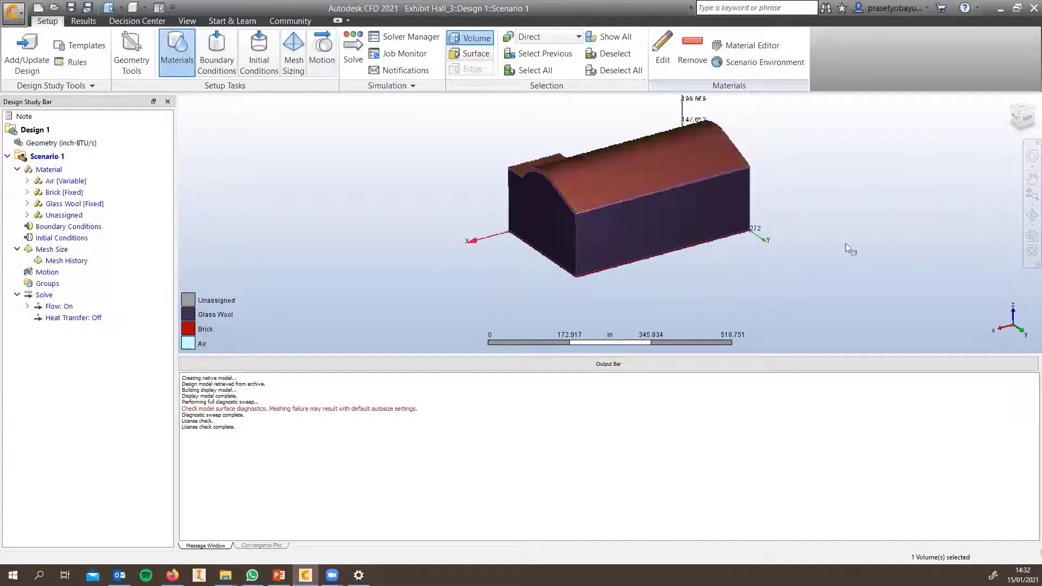
left_click(707, 209)
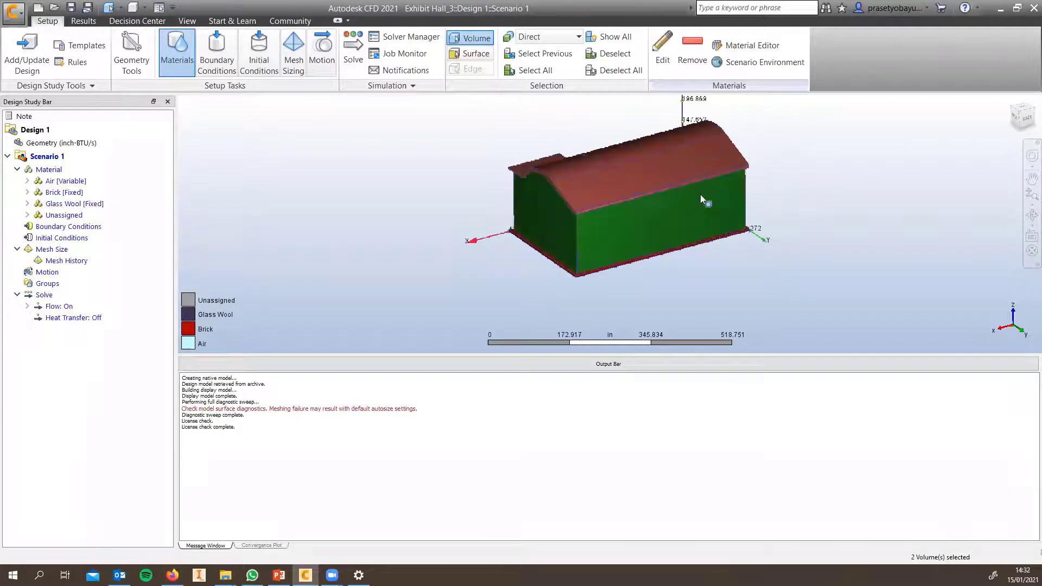
middle_click(724, 189, "ctrl")
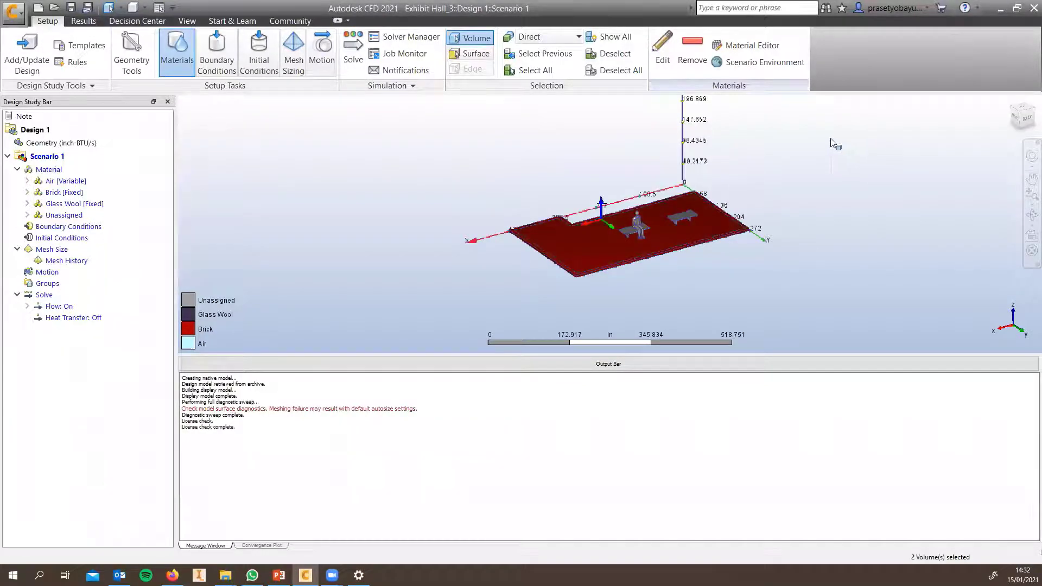
right_click(833, 143)
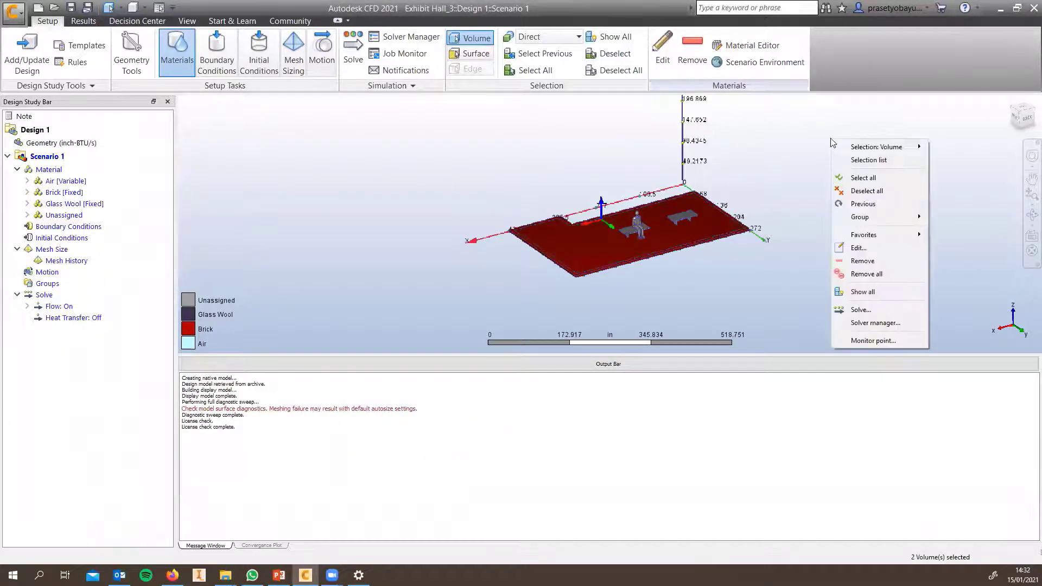
left_click(866, 192)
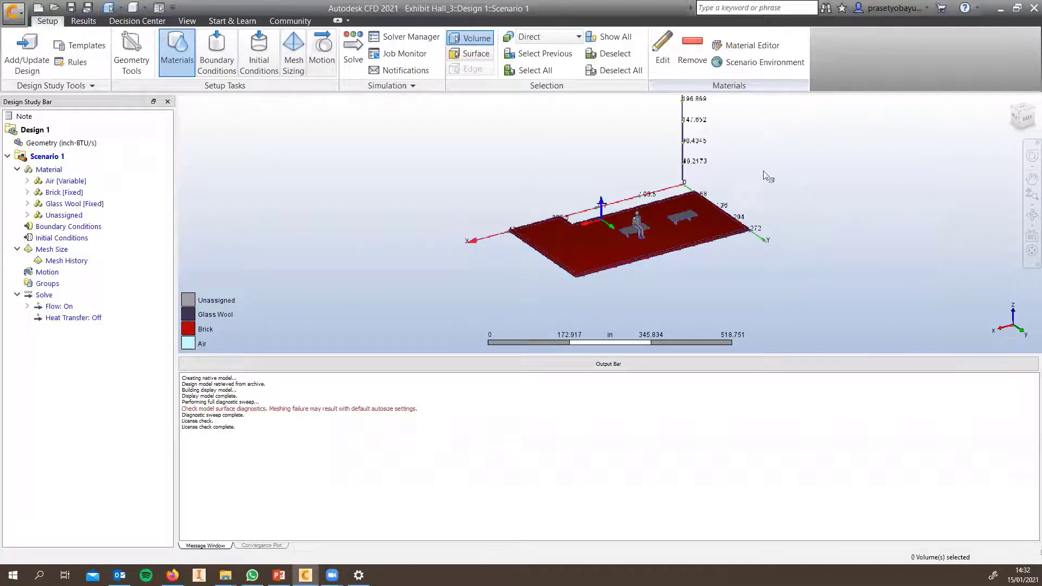
right_click(884, 177)
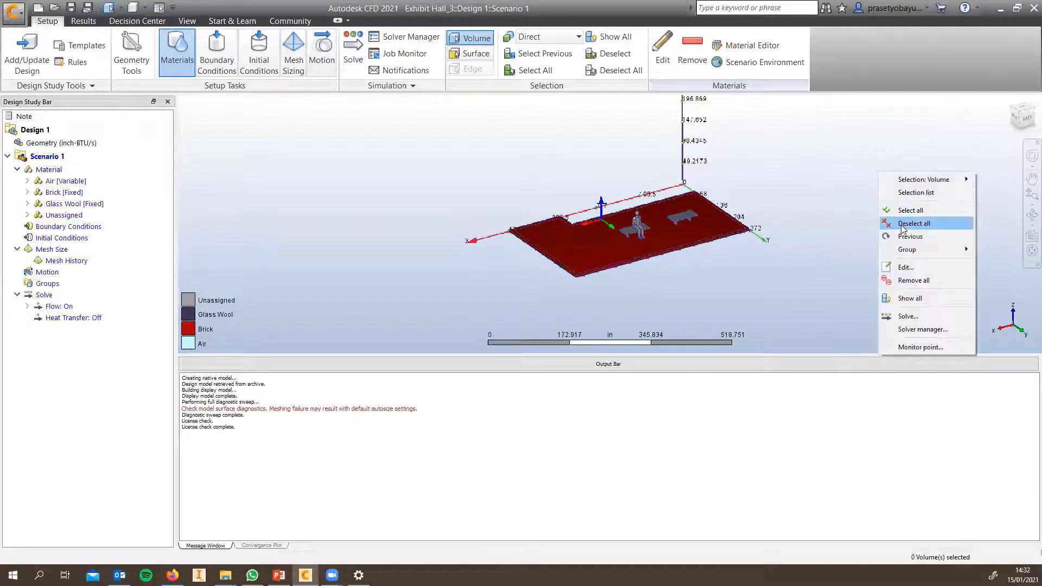
left_click(901, 221)
- Select the seated person and both benches, then clear the selection
scroll(663, 232, "down", 2)
scroll(663, 232, "up", 8)
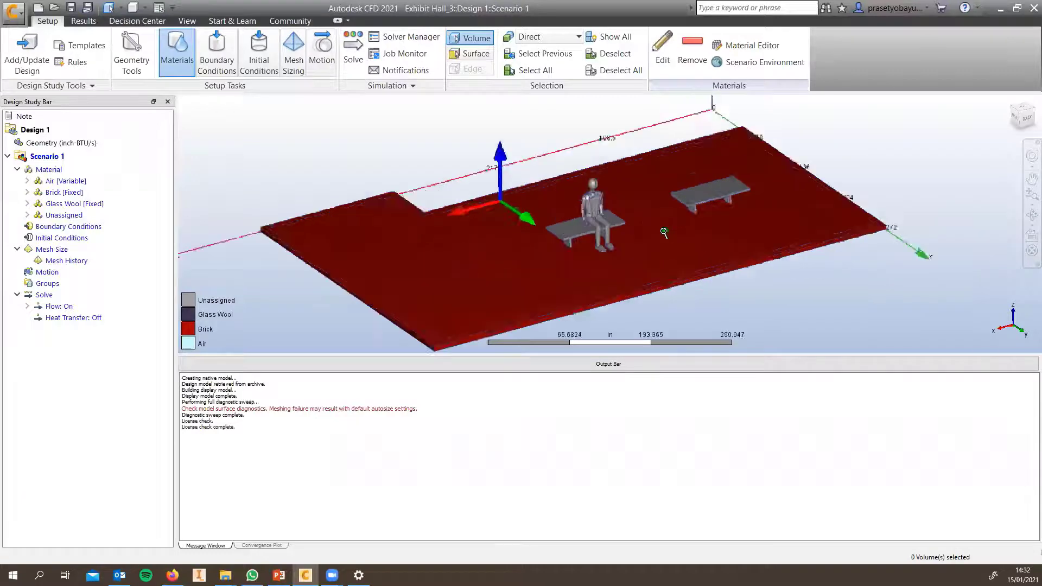
left_click(532, 172)
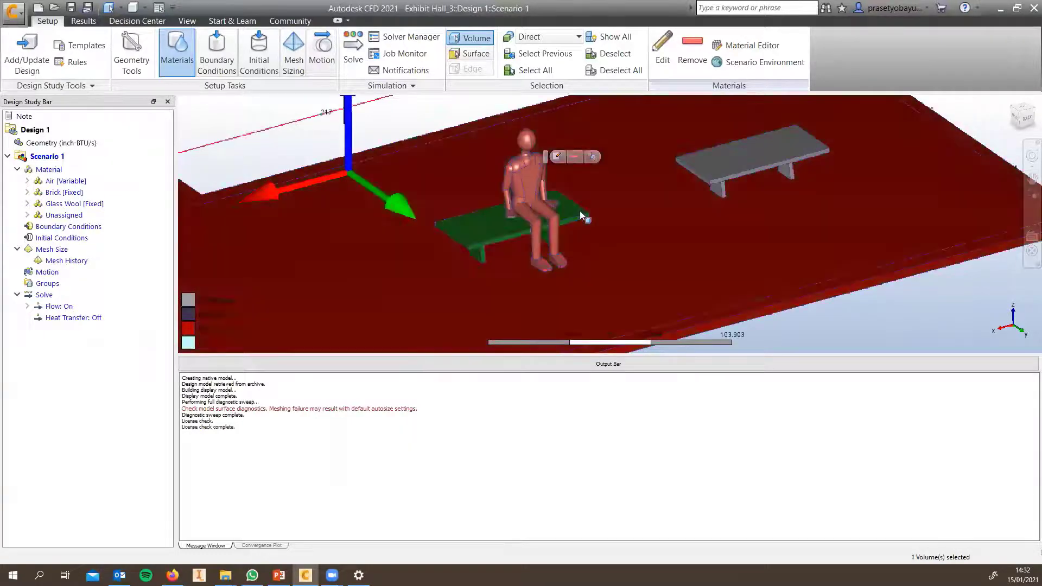
left_click(580, 212)
left_click(748, 185)
scroll(748, 186, "down", 2)
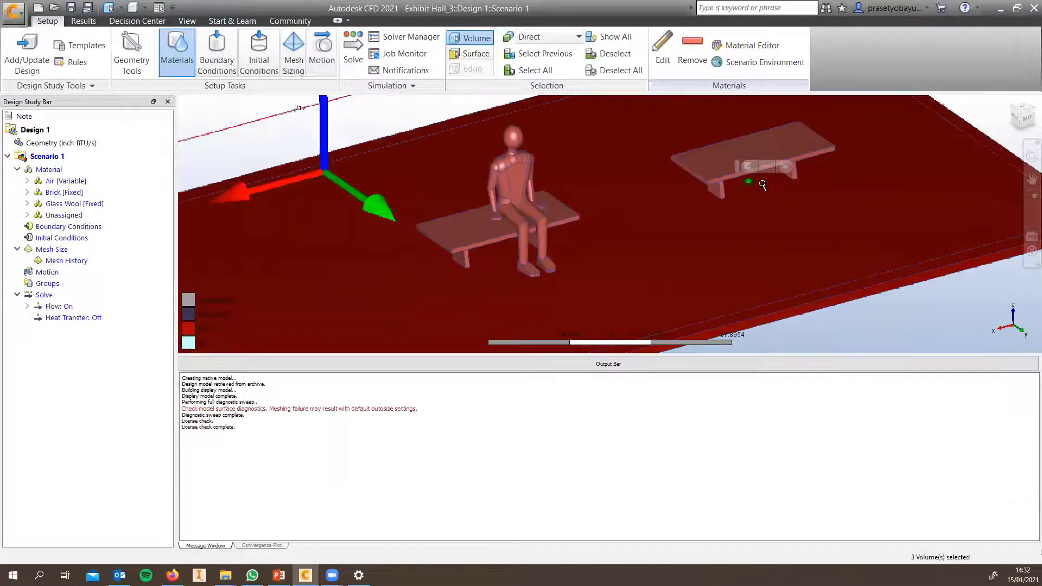
scroll(874, 157, "down", 5)
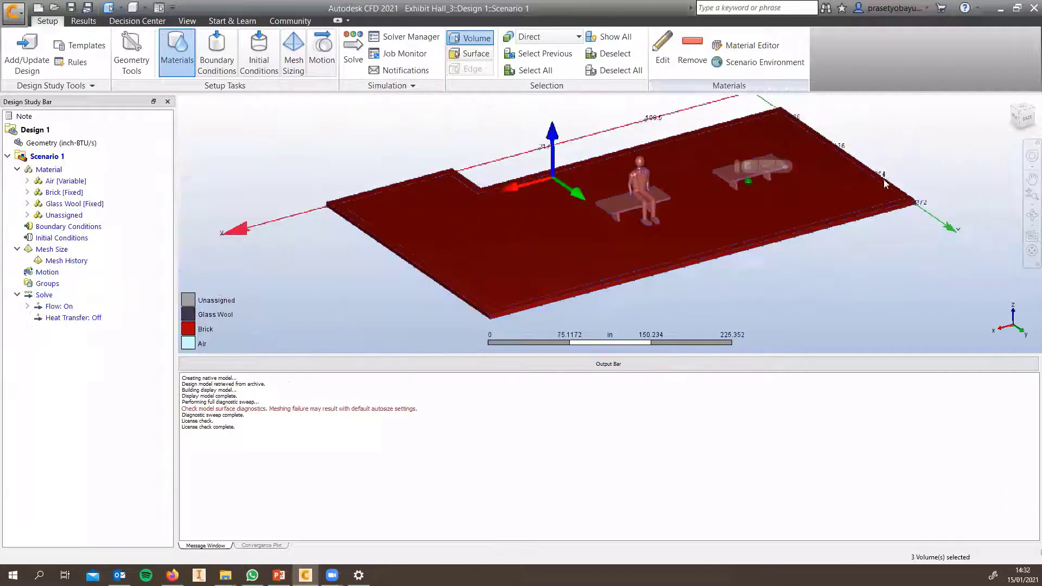
left_click(887, 197)
scroll(887, 196, "down", 1)
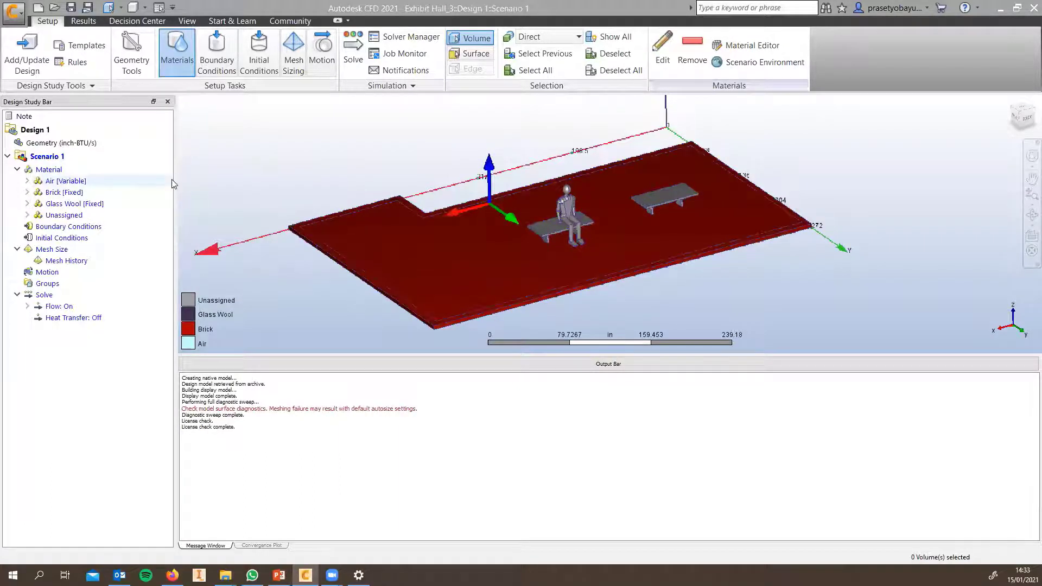
- Widen the Design Study Bar and expand the Air, Brick, Glass Wool and Unassigned groups to review their volumes
left_click_drag(175, 177, 280, 182)
left_click(27, 181)
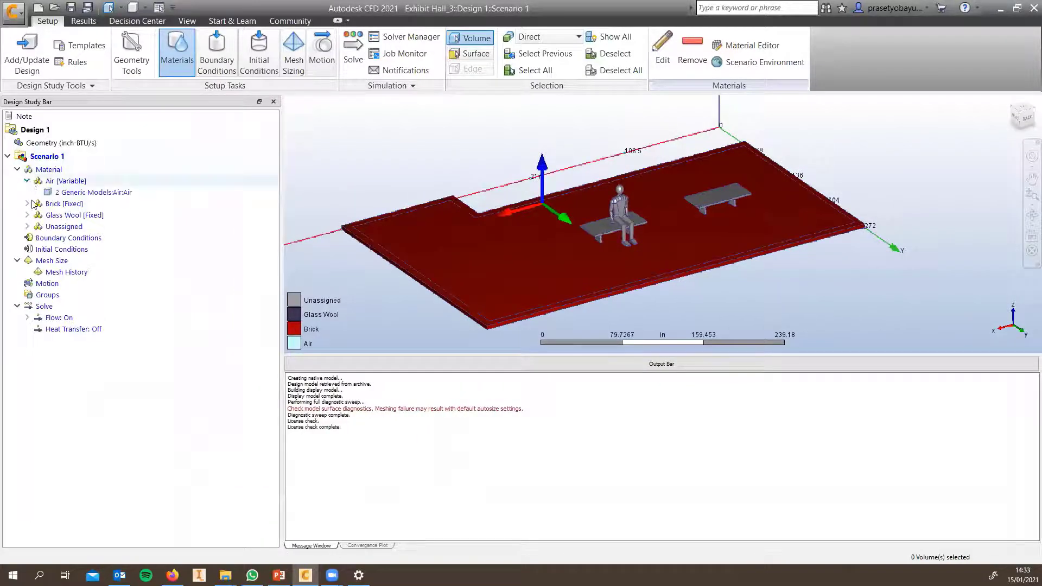
left_click(27, 203)
left_click(27, 226)
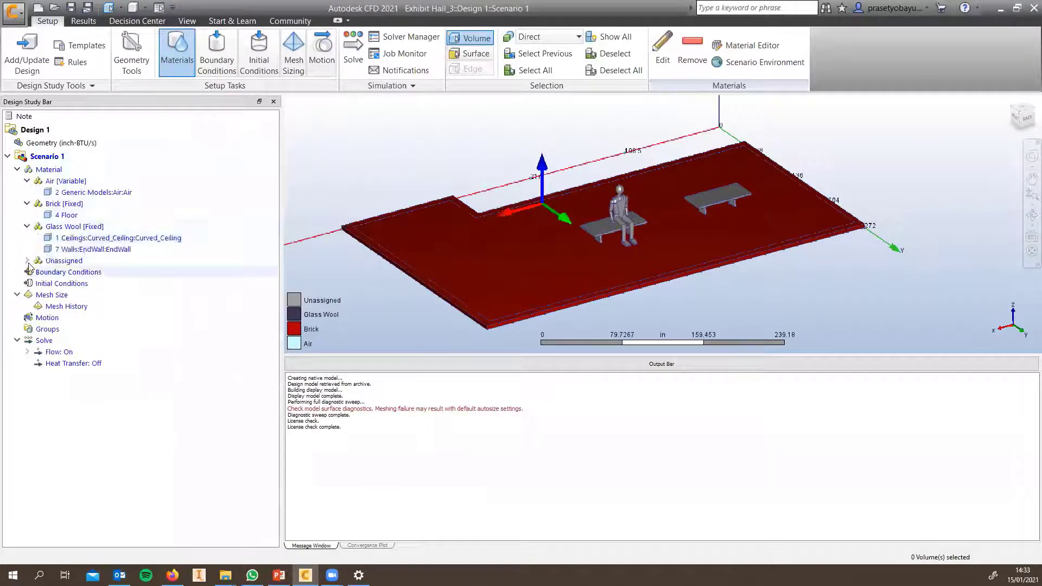
left_click(27, 261)
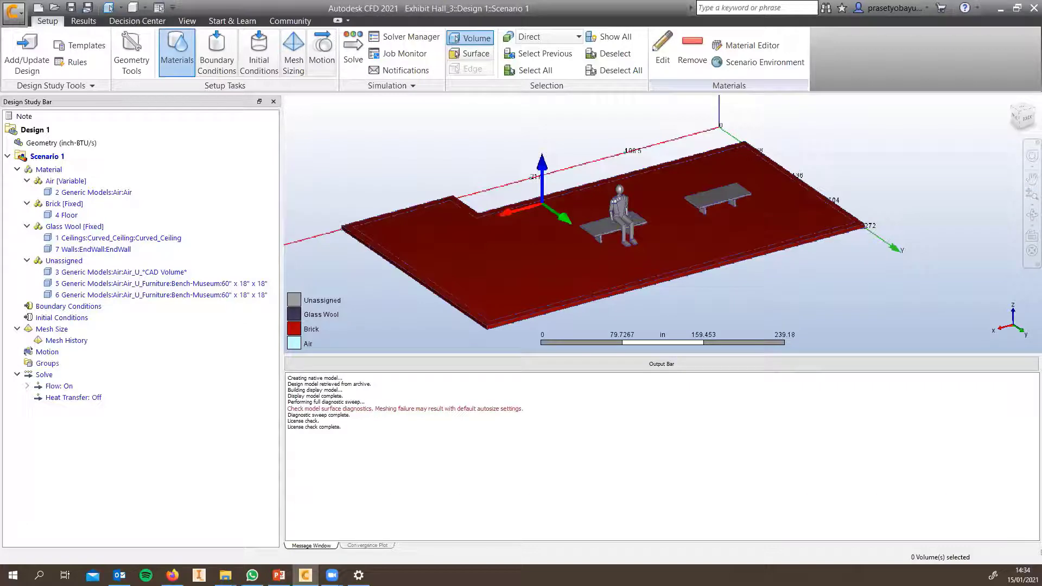
- Identify the seated person and the occupied bench in the Unassigned group by selecting them, then deselect both
middle_click_drag(729, 192, 645, 205)
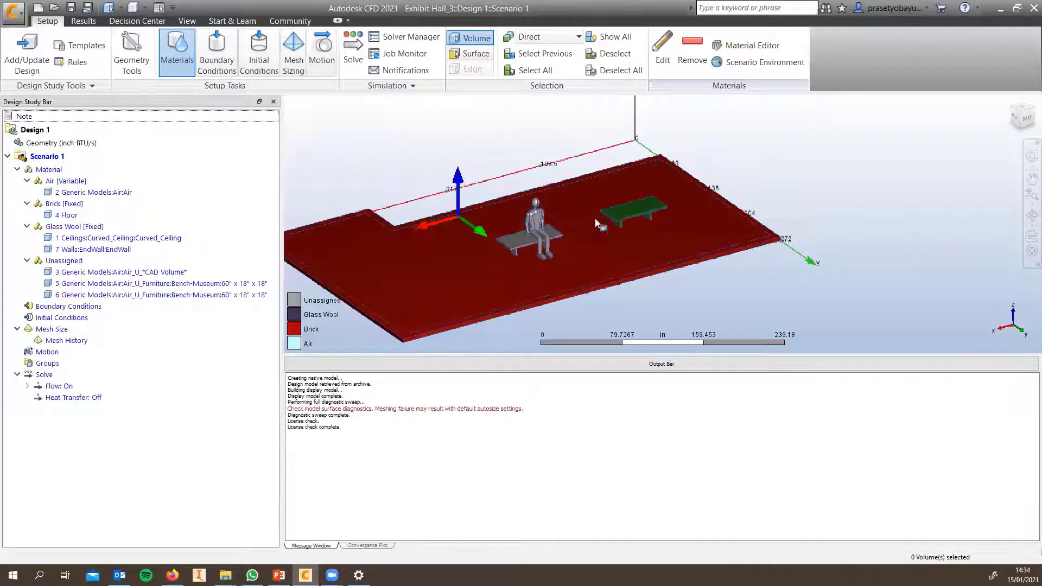
scroll(543, 225, "up", 2)
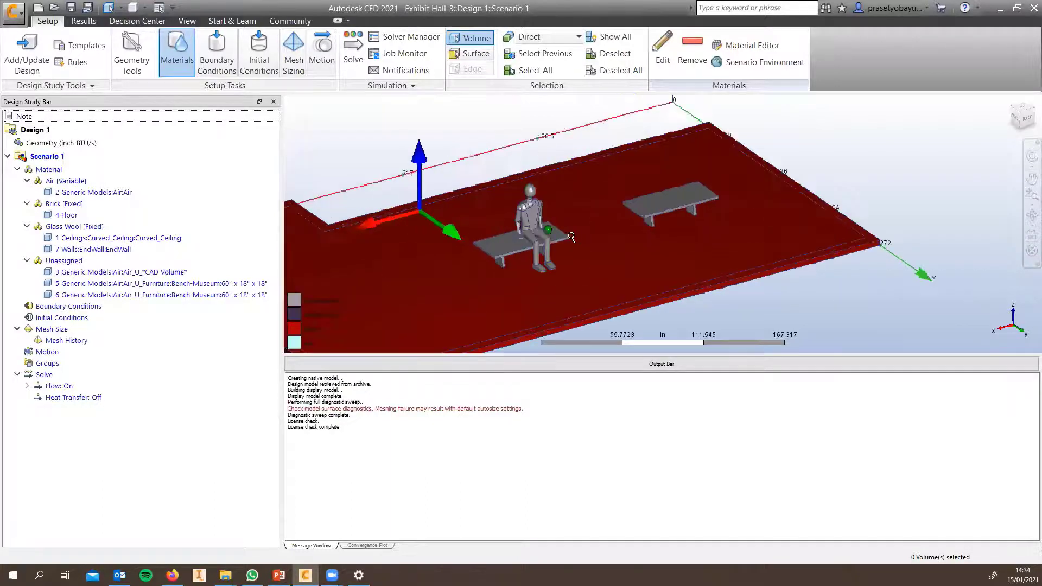
left_click(533, 212)
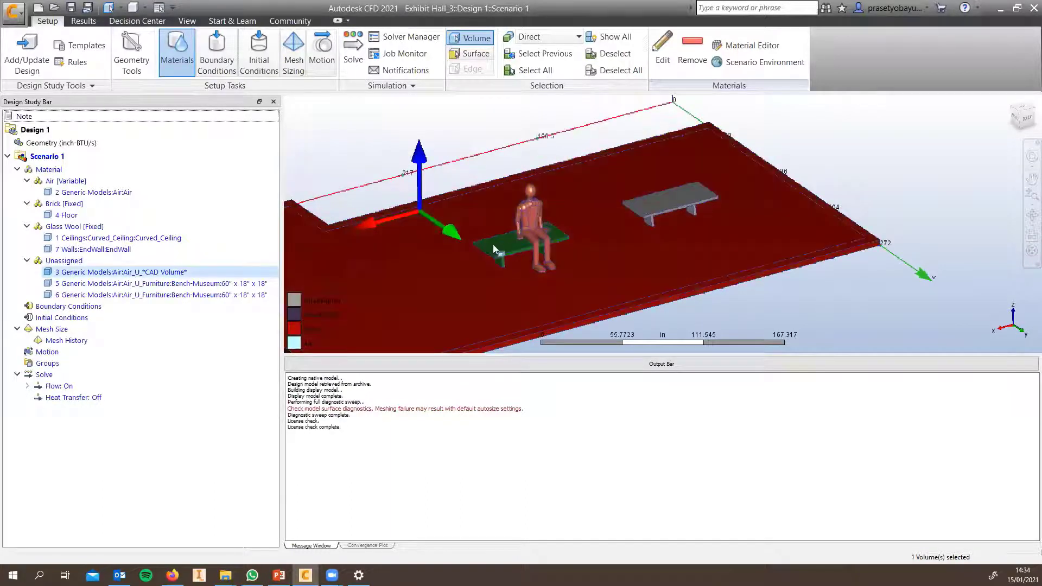
left_click(497, 248)
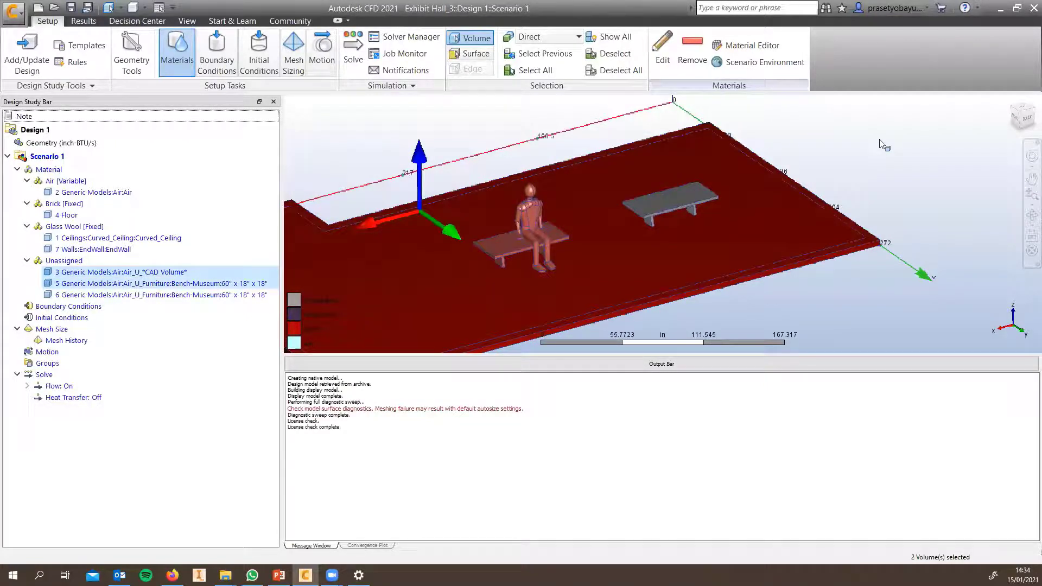
right_click(880, 141)
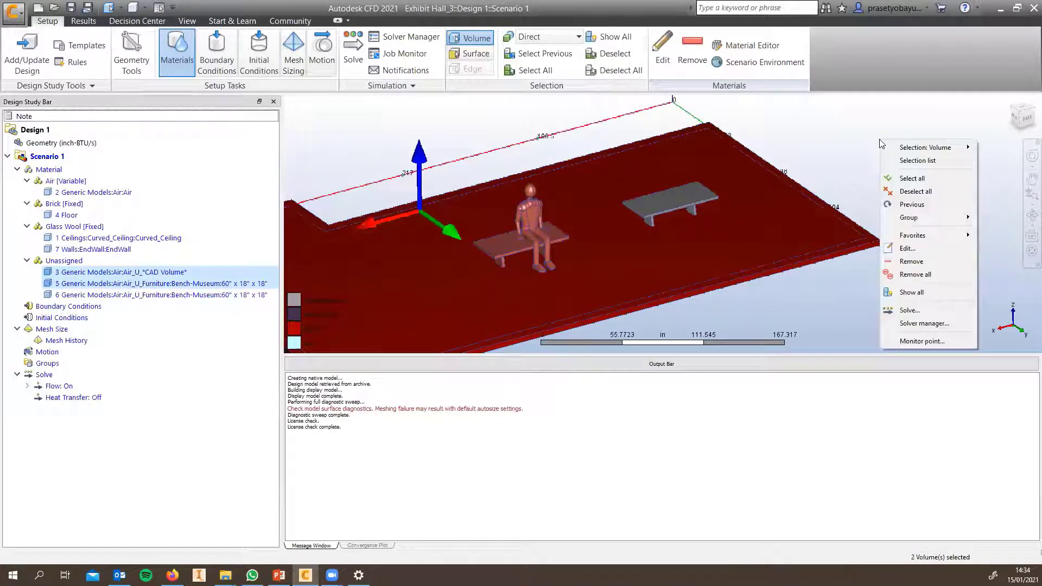
left_click(899, 192)
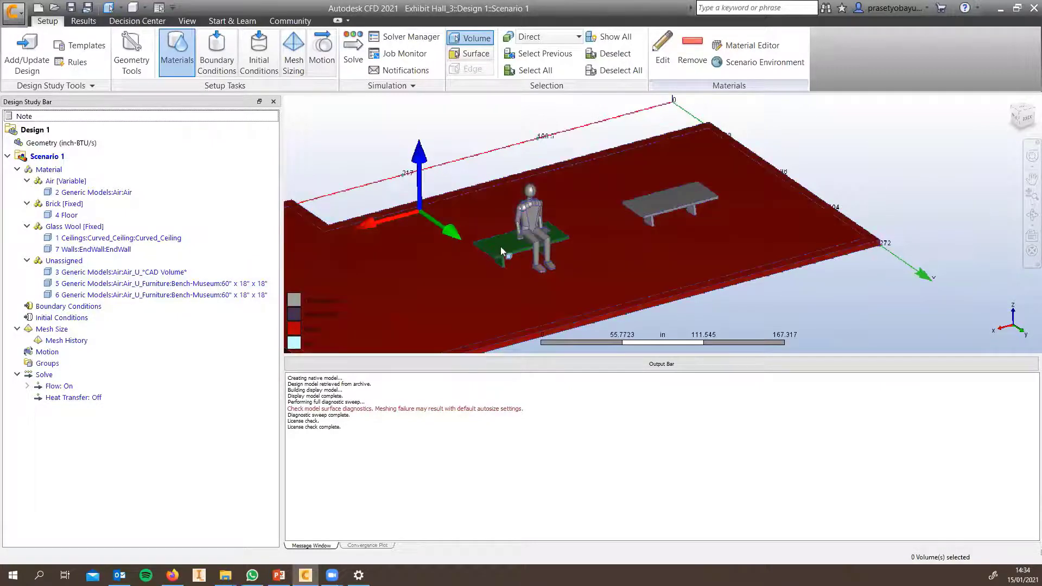
- Assign the Solid material Wood (Soft) to both benches
left_click(500, 247)
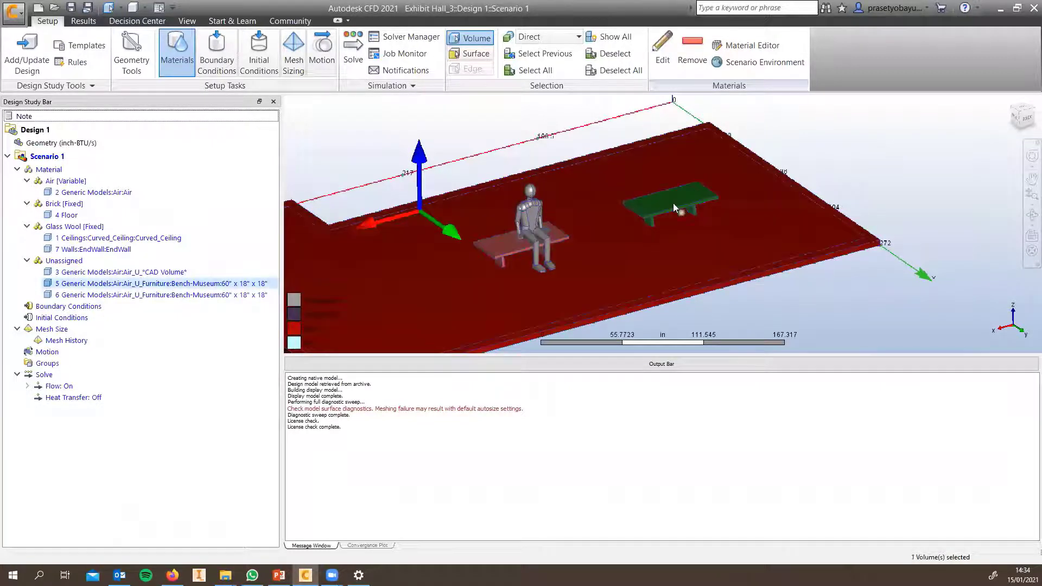
left_click(673, 203)
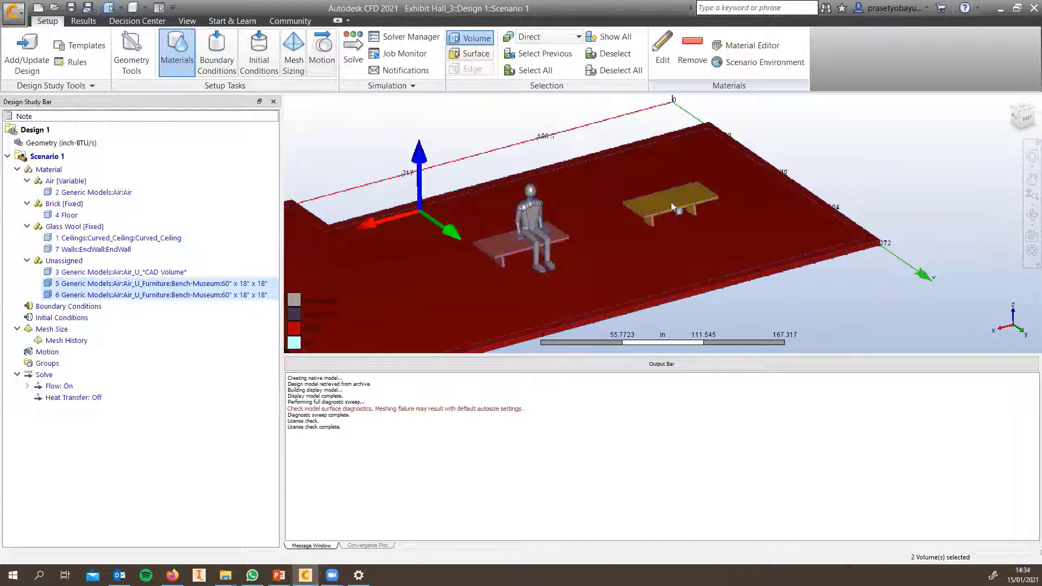
left_click(671, 64)
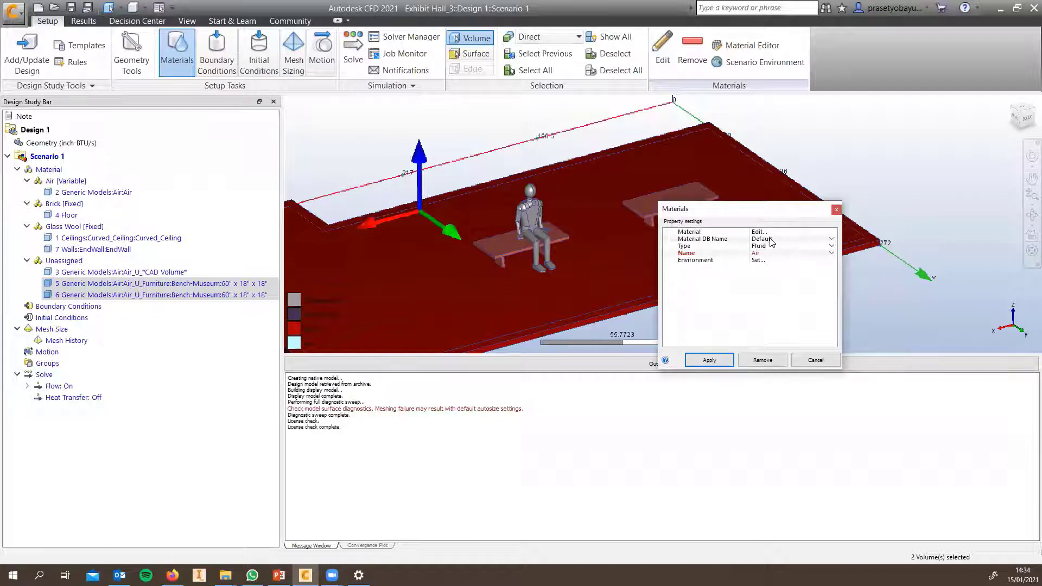
left_click(767, 249)
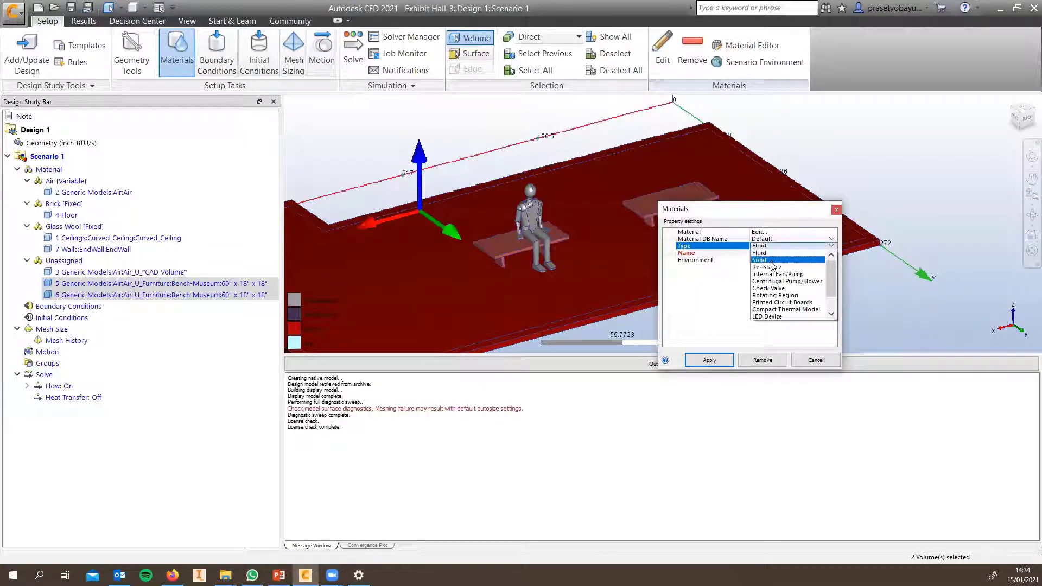
left_click(773, 261)
left_click(767, 253)
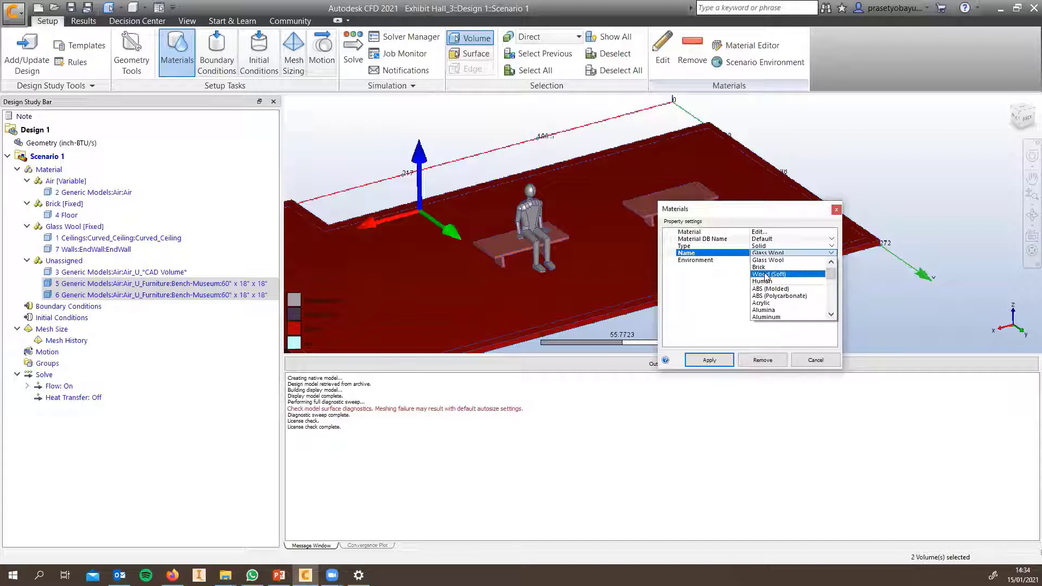
left_click(766, 274)
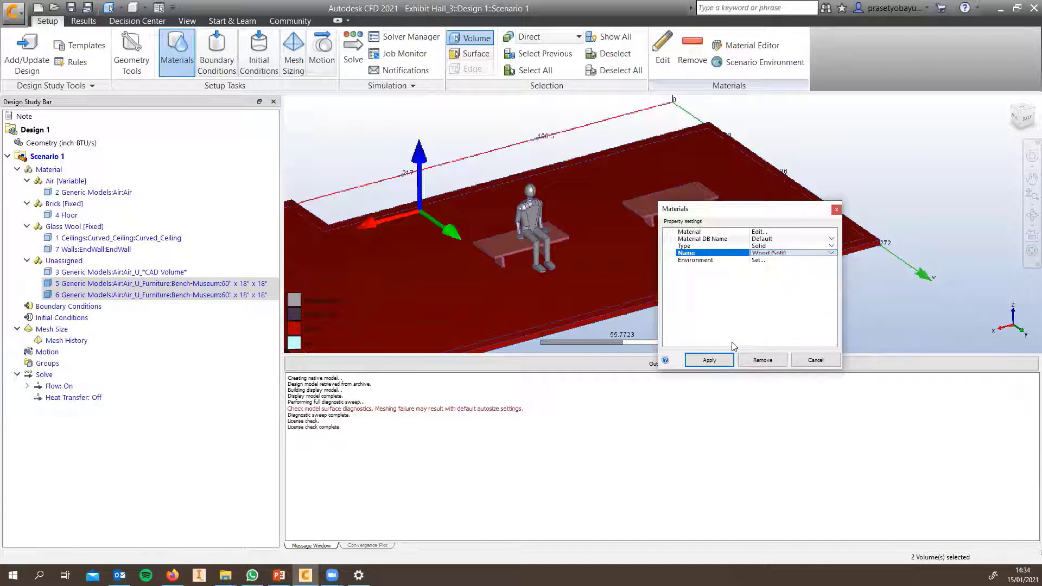
left_click(710, 360)
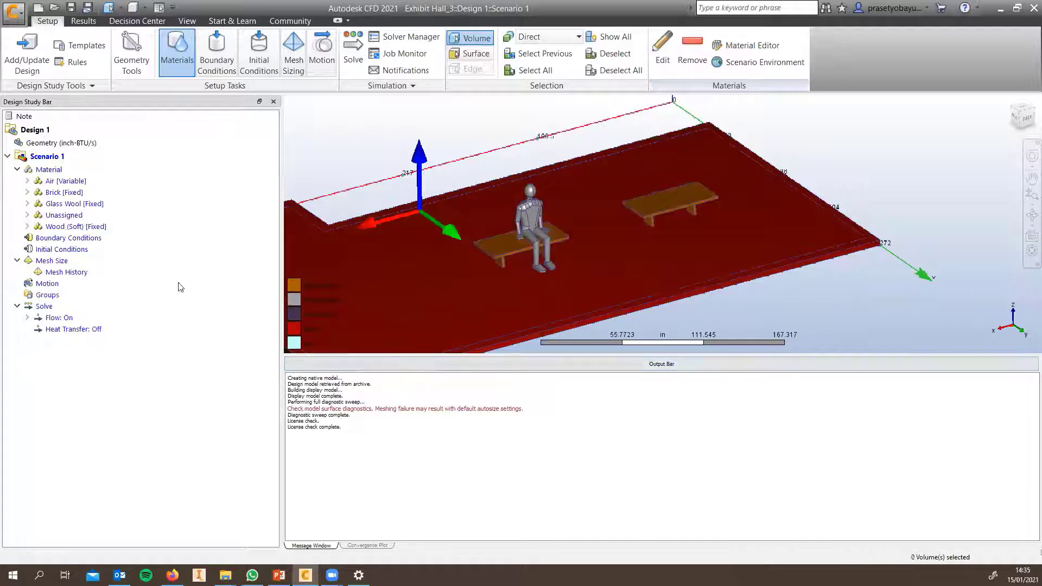
- Expand the Wood (Soft) and Unassigned groups, identify the remaining unassigned volume by selecting it, and clear the selection
left_click(28, 227)
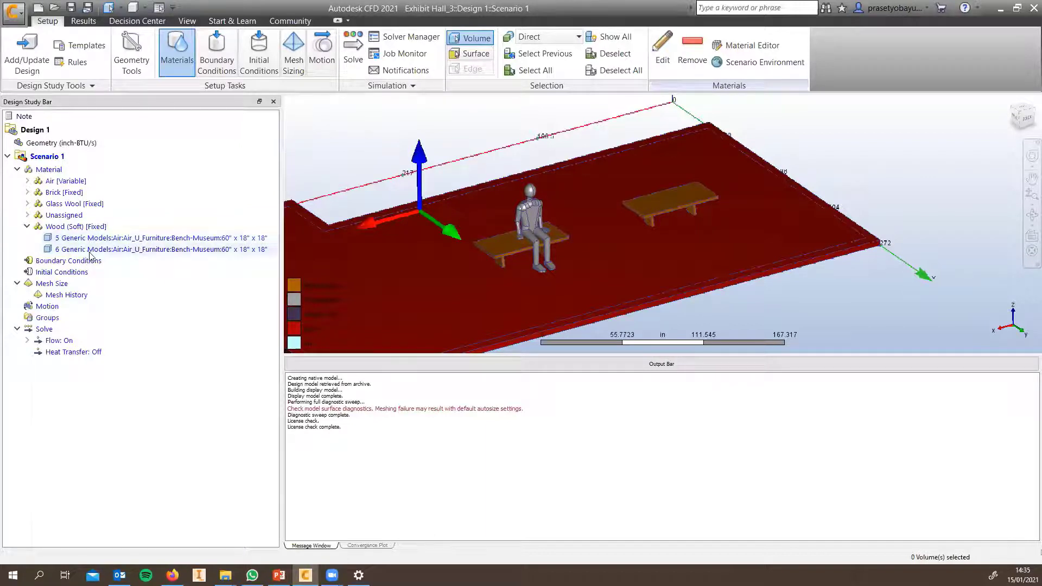
left_click(28, 215)
left_click(706, 226)
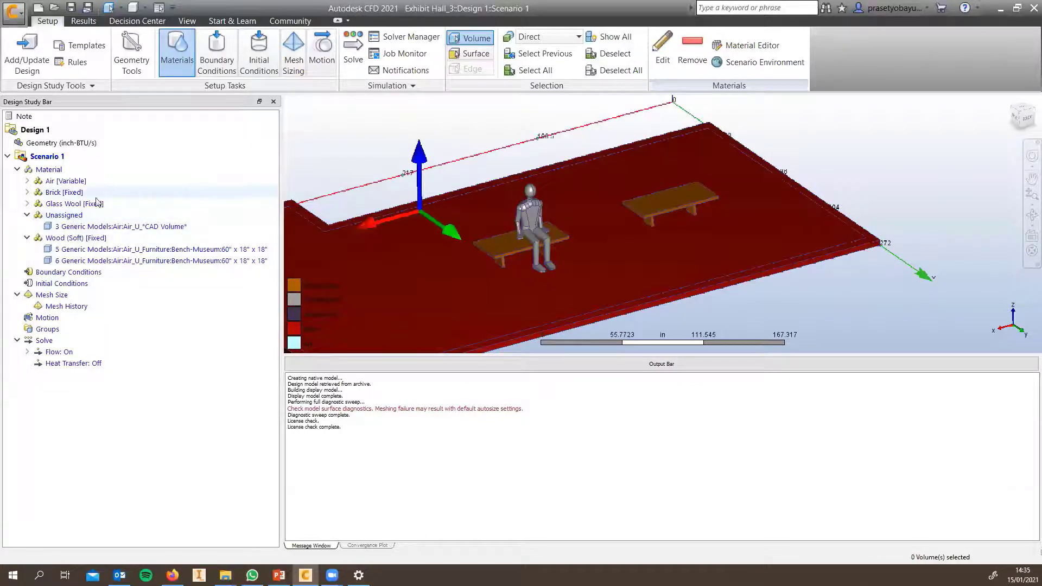
left_click(75, 229)
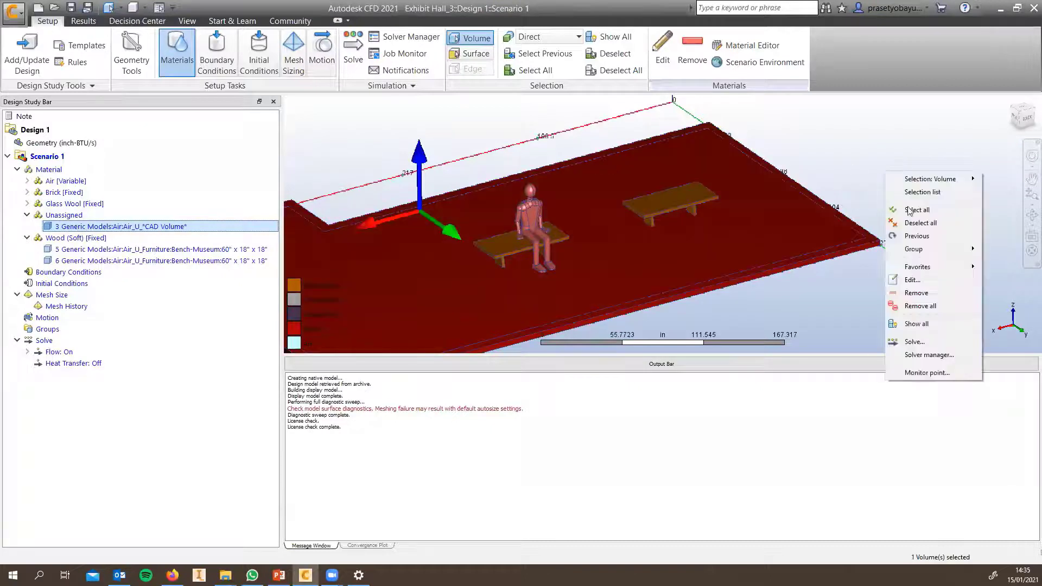
right_click(885, 171)
left_click(921, 223)
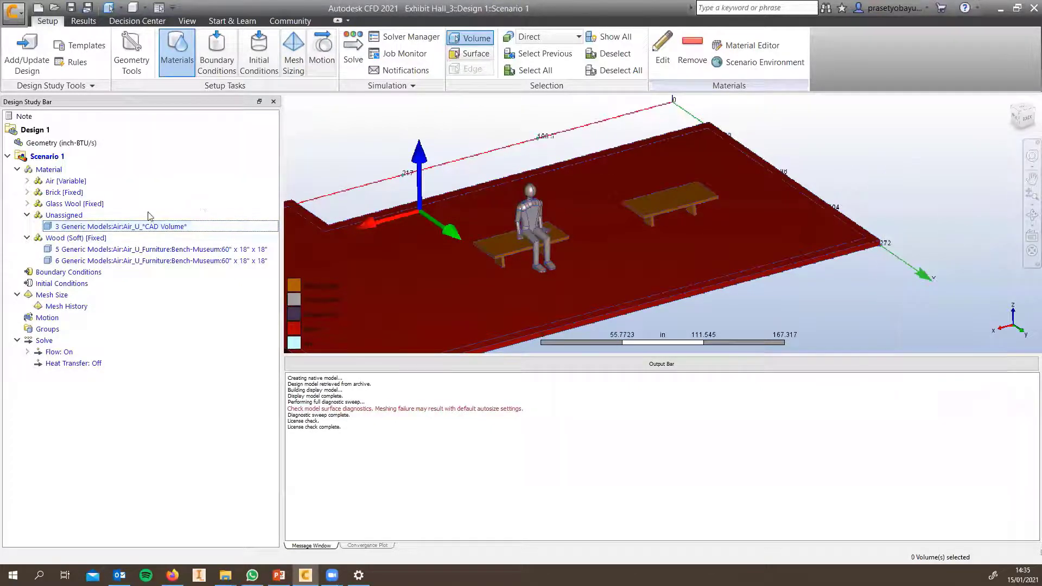
- Highlight the unassigned CAD volume and the Glass Wool group in the model, then deselect everything
left_click(79, 228)
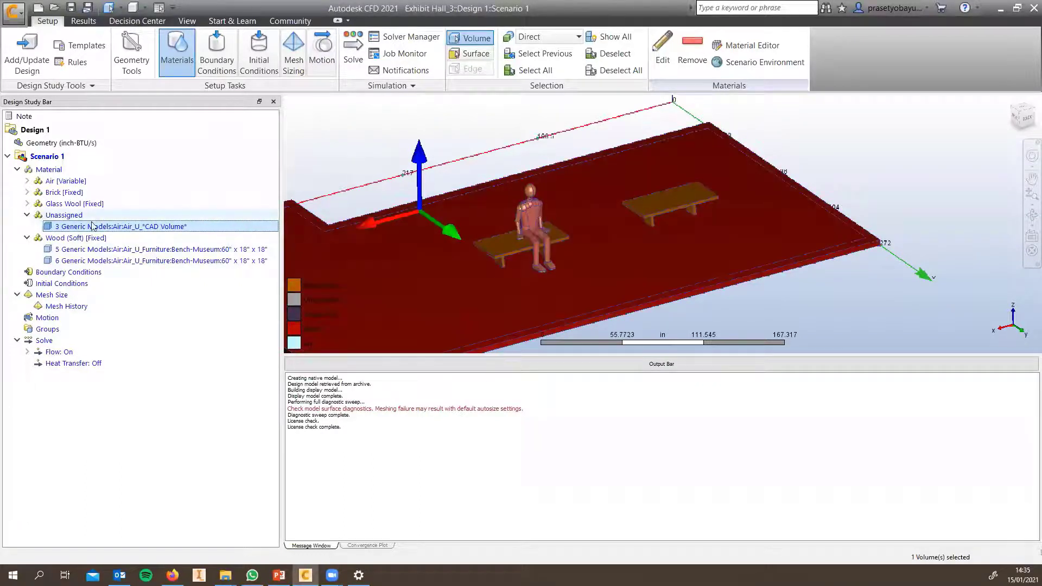
left_click_drag(92, 227, 279, 202)
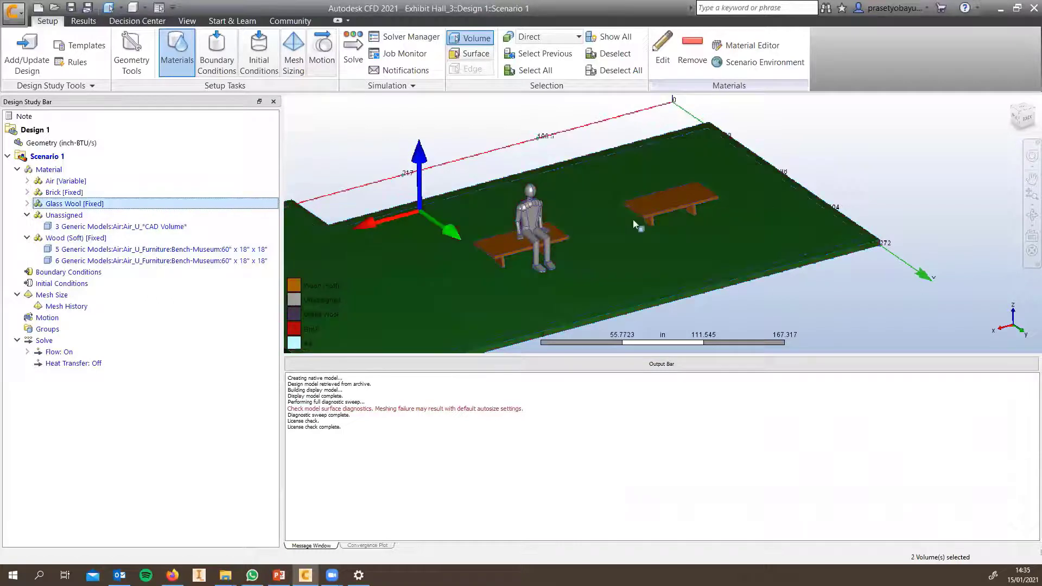
scroll(660, 227, "down", 2)
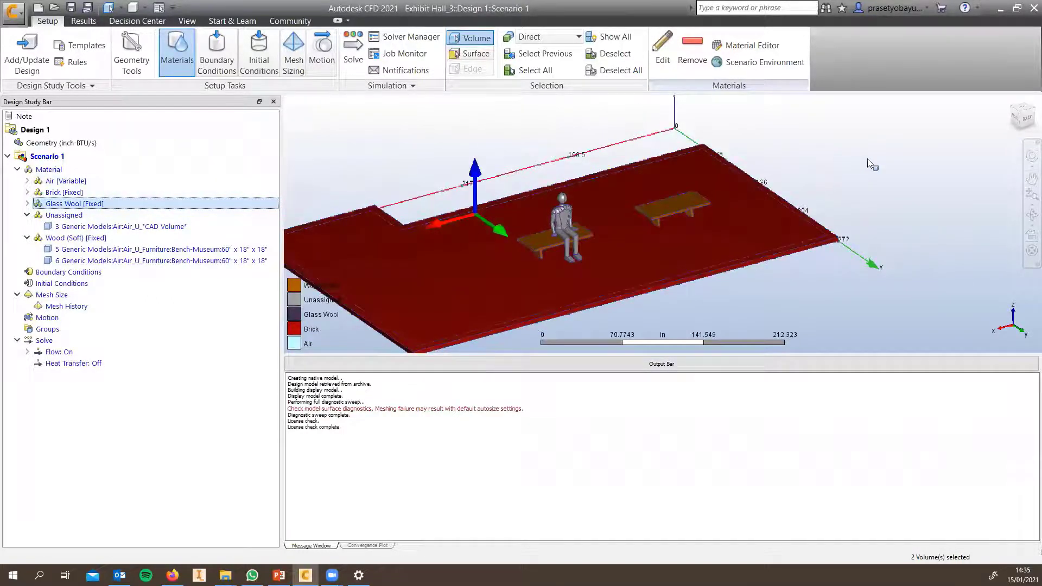
right_click(822, 144)
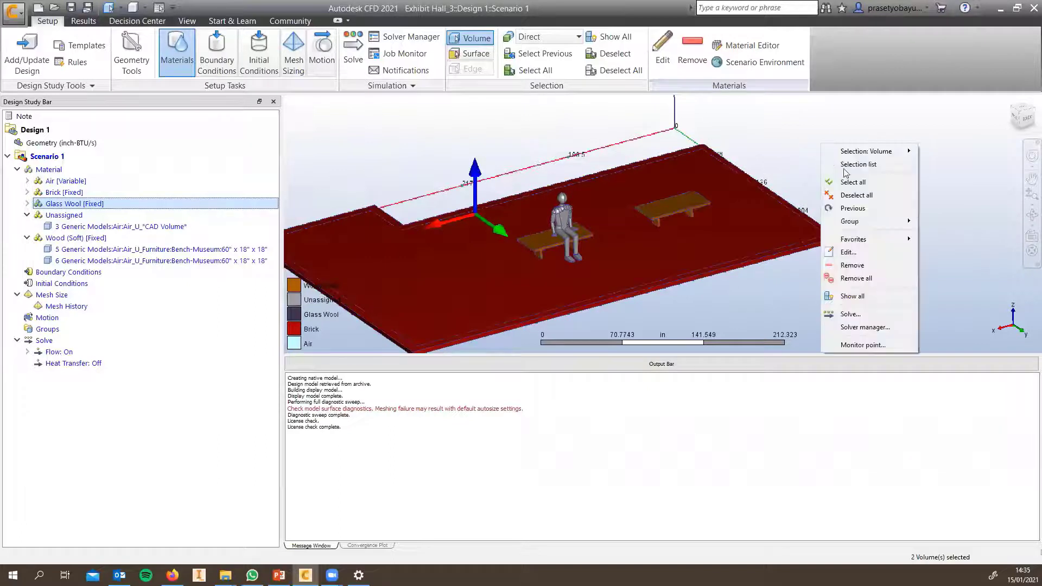
left_click(865, 198)
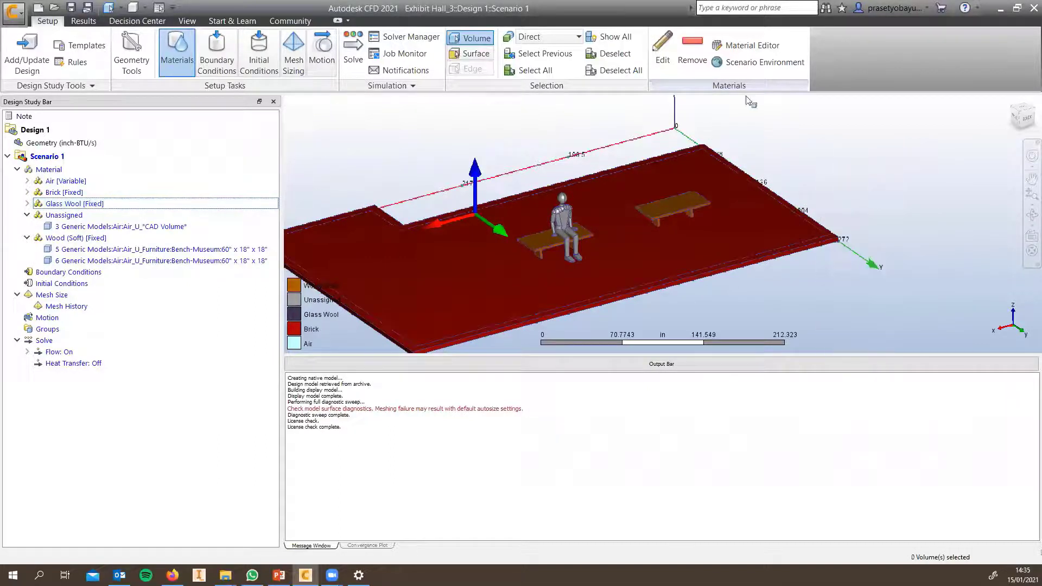
- Assign the Solid material Human to the seated person
left_click(565, 212)
left_click(664, 60)
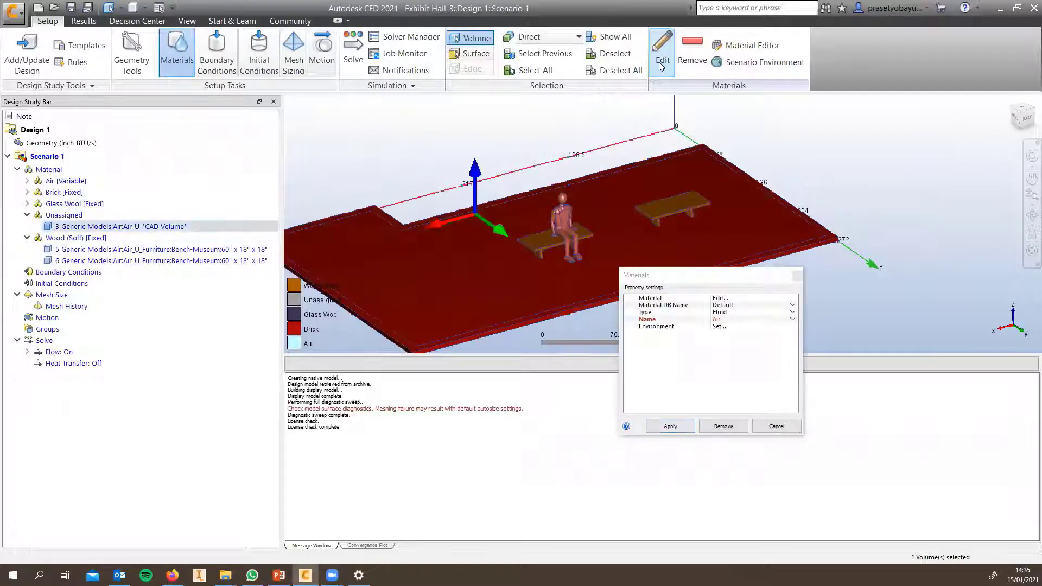
left_click_drag(691, 277, 550, 111)
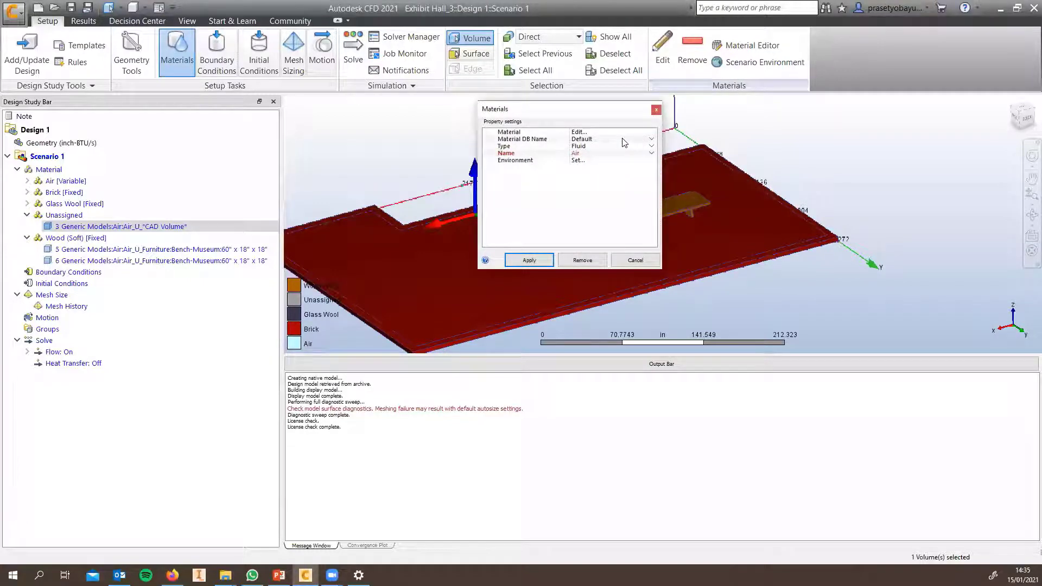
left_click(601, 149)
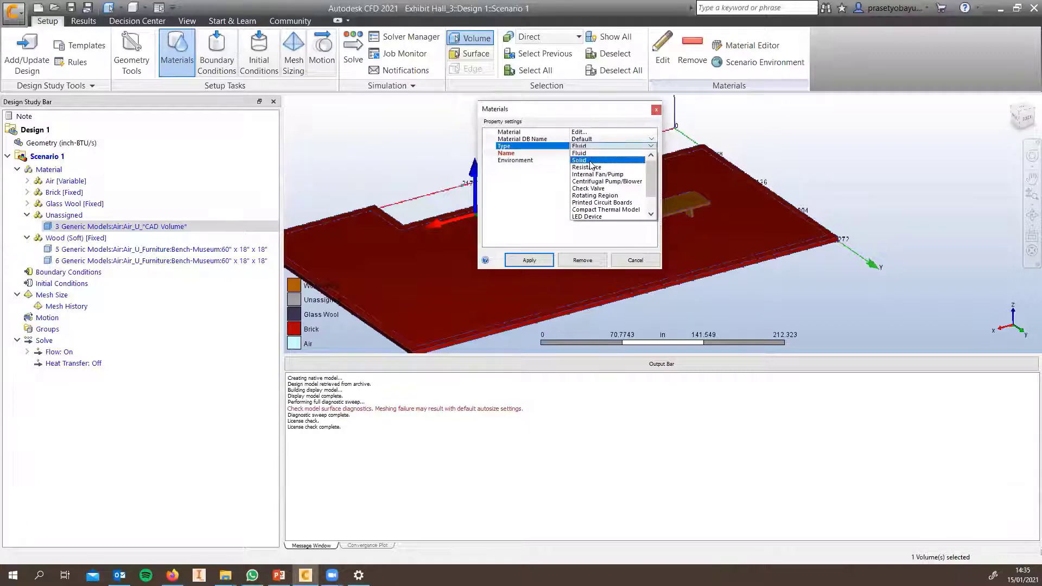
left_click(593, 160)
left_click(594, 154)
scroll(589, 206, "down", 10)
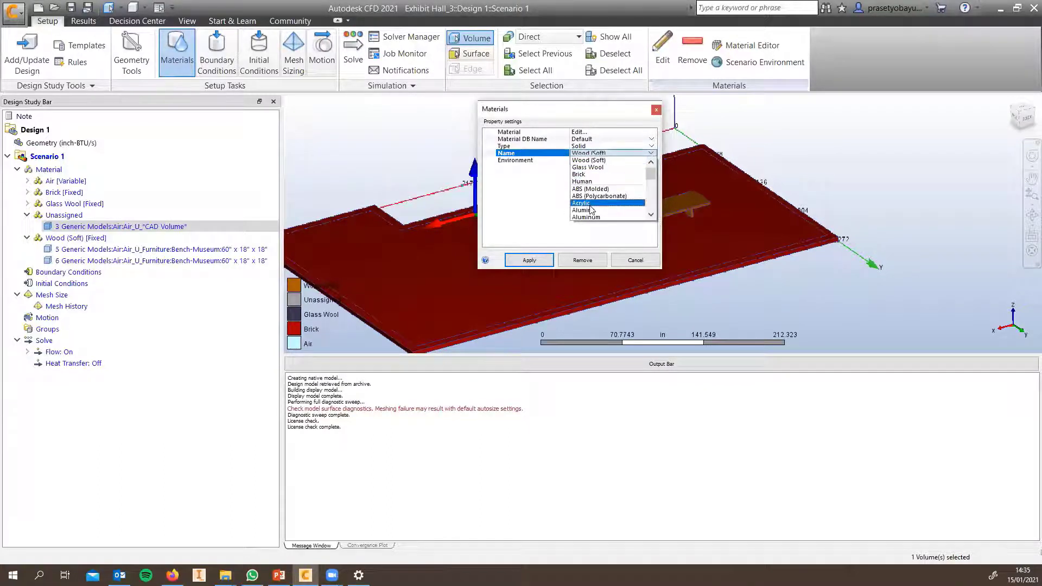
scroll(592, 196, "up", 5)
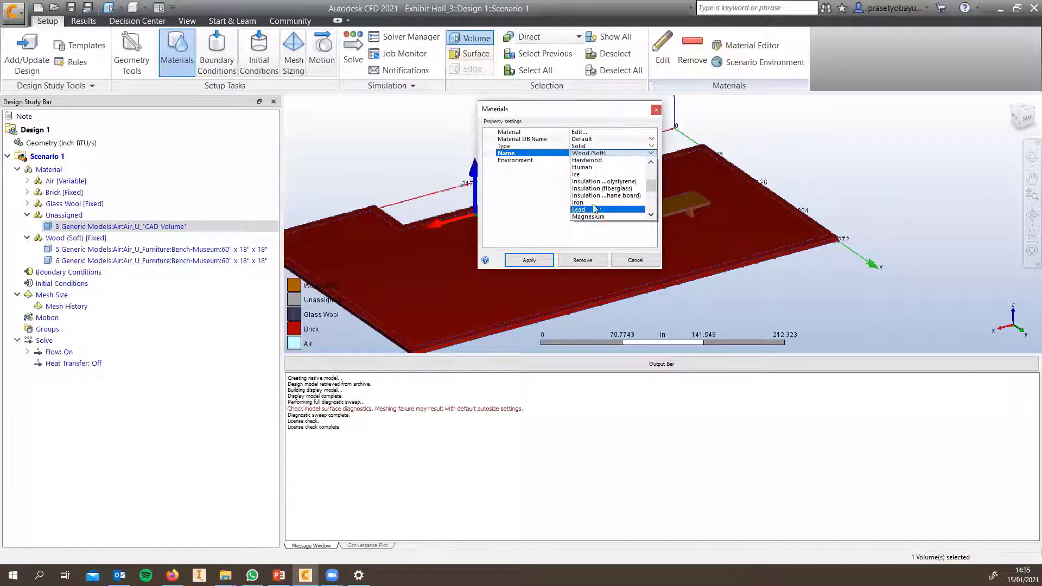
left_click(596, 168)
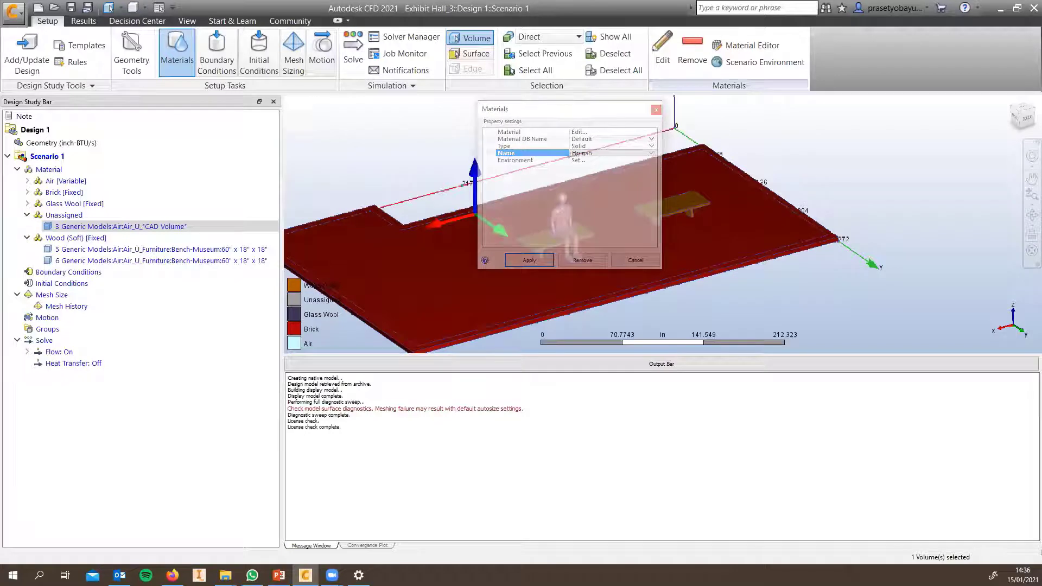
key("alt+Tab")
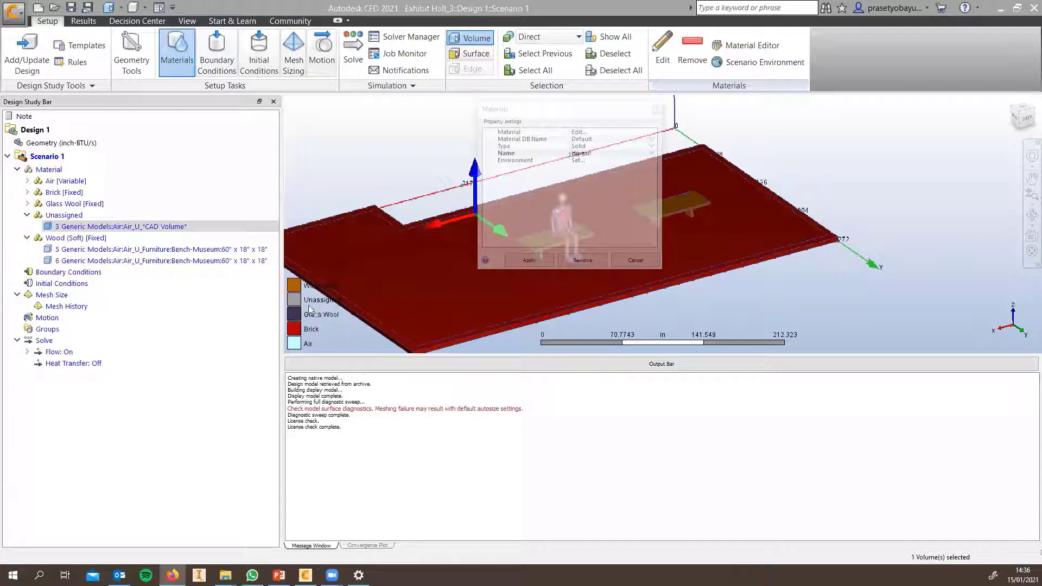
left_click(529, 260)
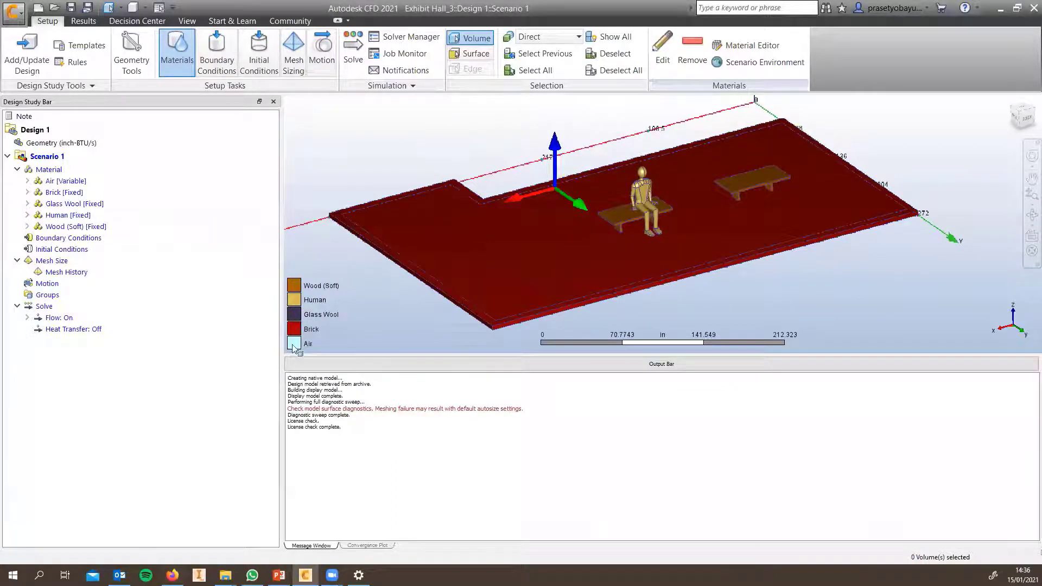
- Show all hidden volumes again and inspect the complete building from the side with the air inlet and outlet extensions
mouse_move(31, 185)
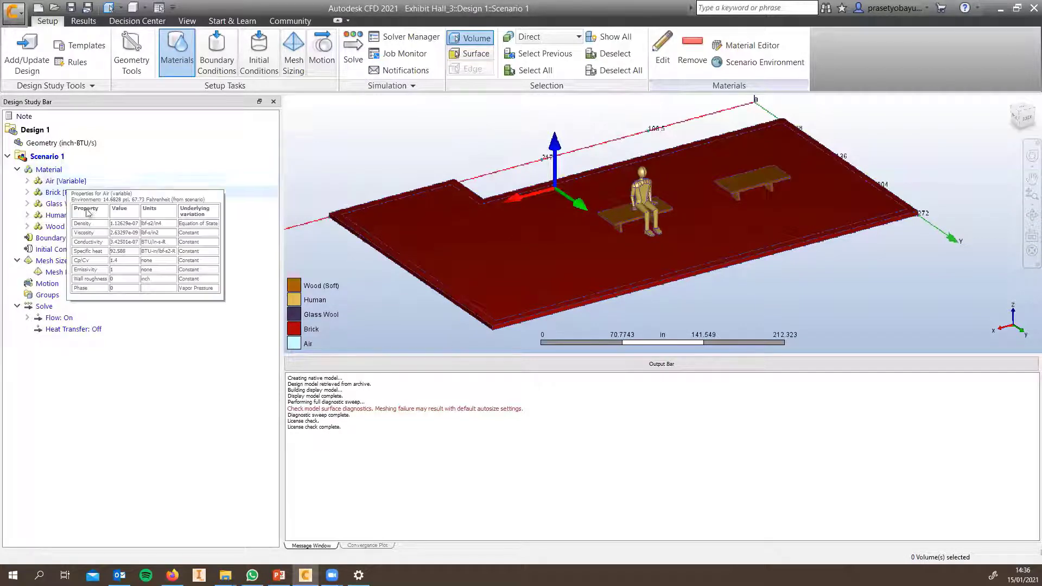
mouse_move(55, 229)
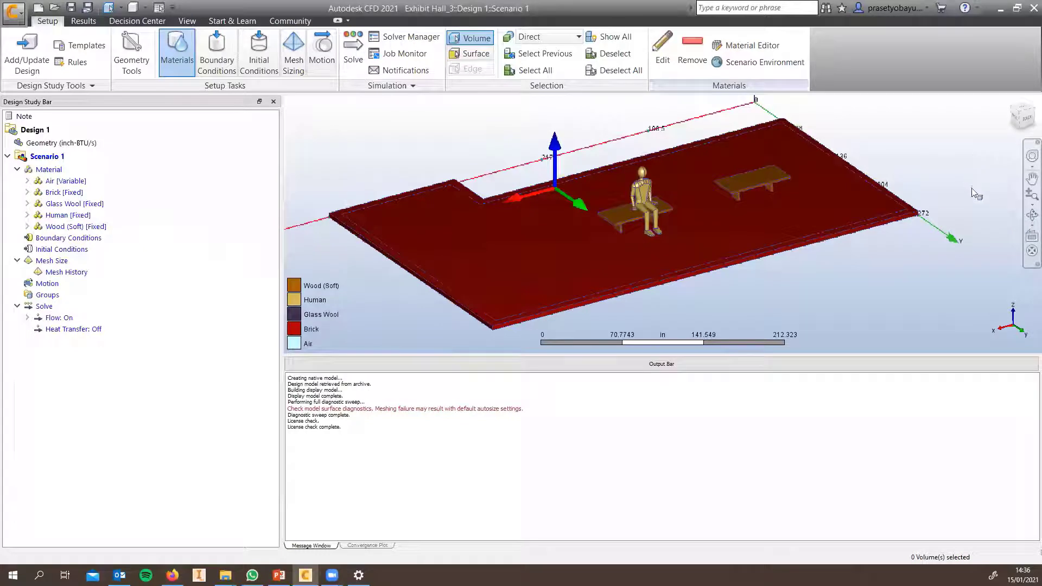
key("ctrl+shift+h")
middle_click_drag(941, 170, 939, 212, "shift")
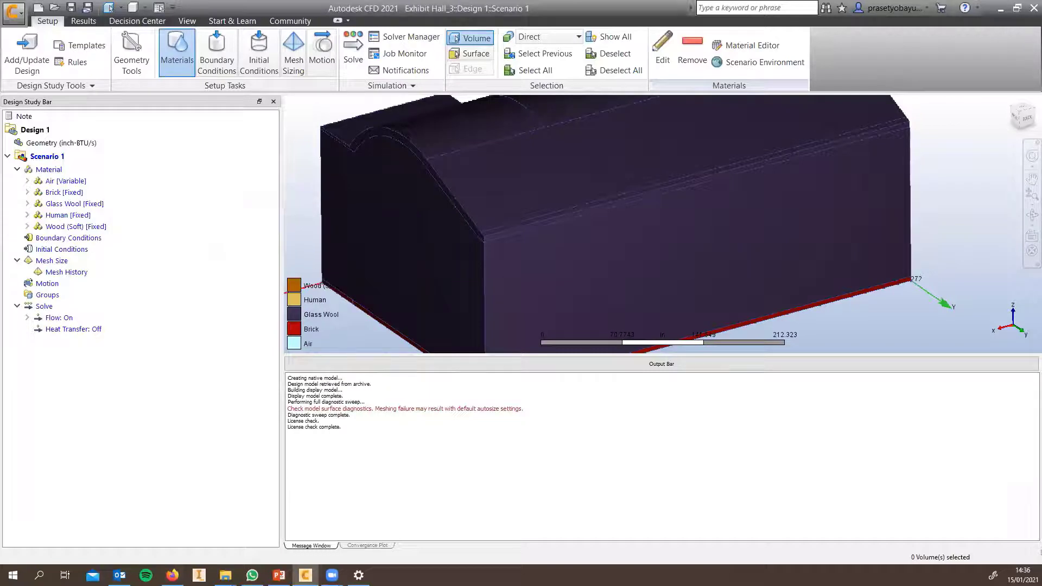
key("alt+Tab")
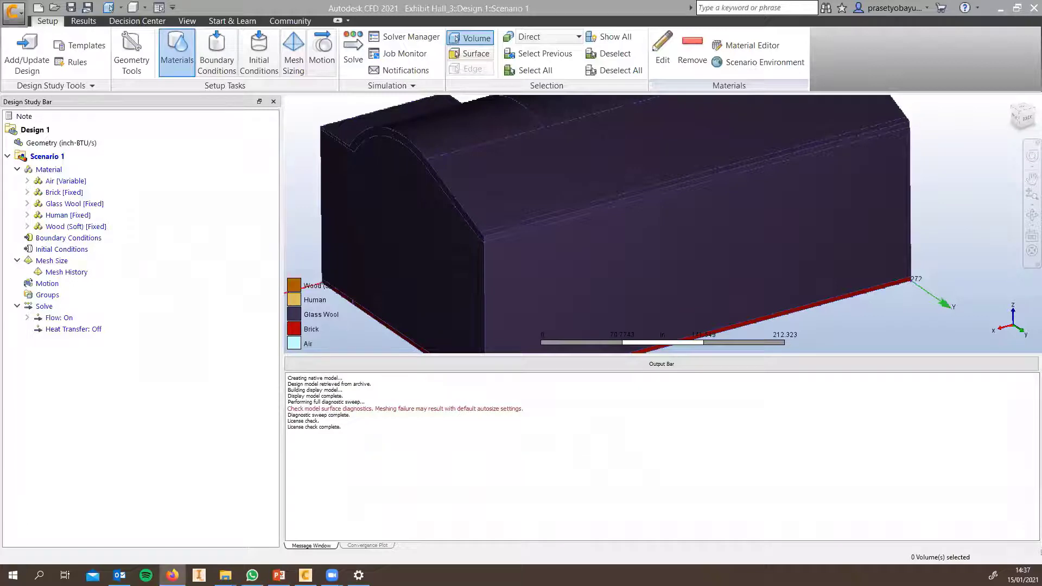
scroll(557, 187, "down", 4)
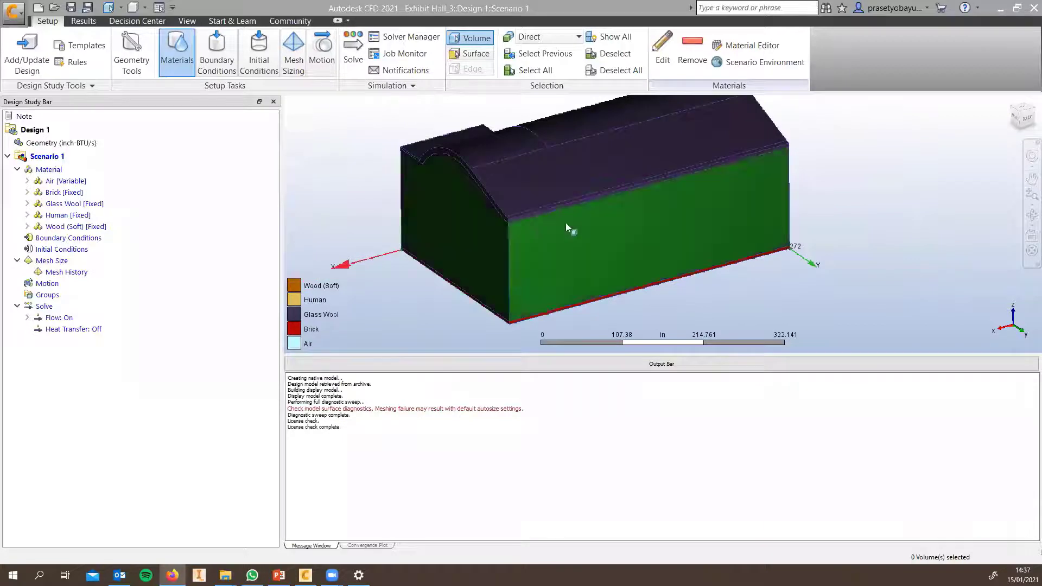
middle_click_drag(474, 225, 641, 228, "shift")
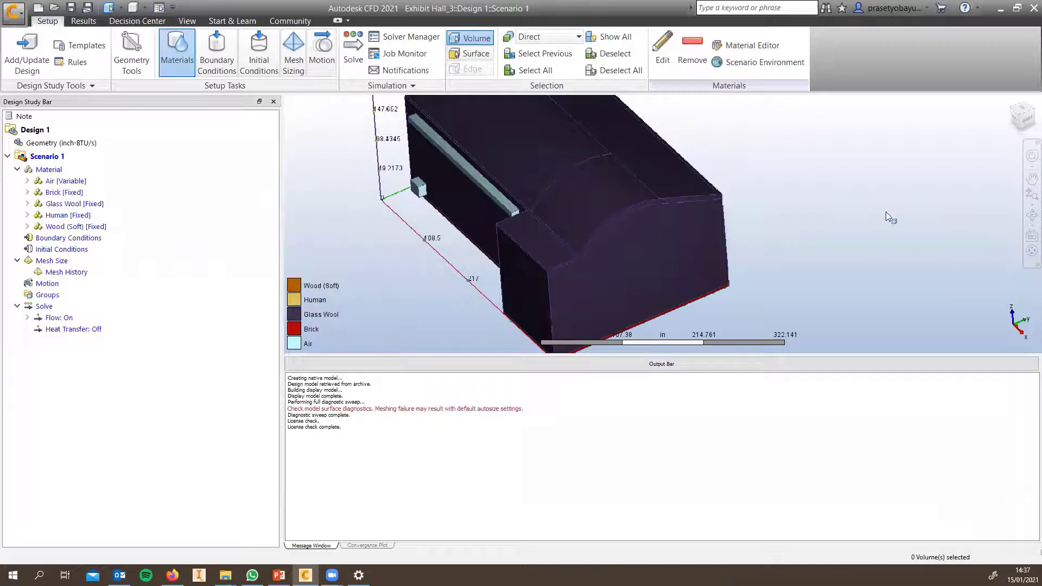
middle_click_drag(620, 230, 648, 230, "shift")
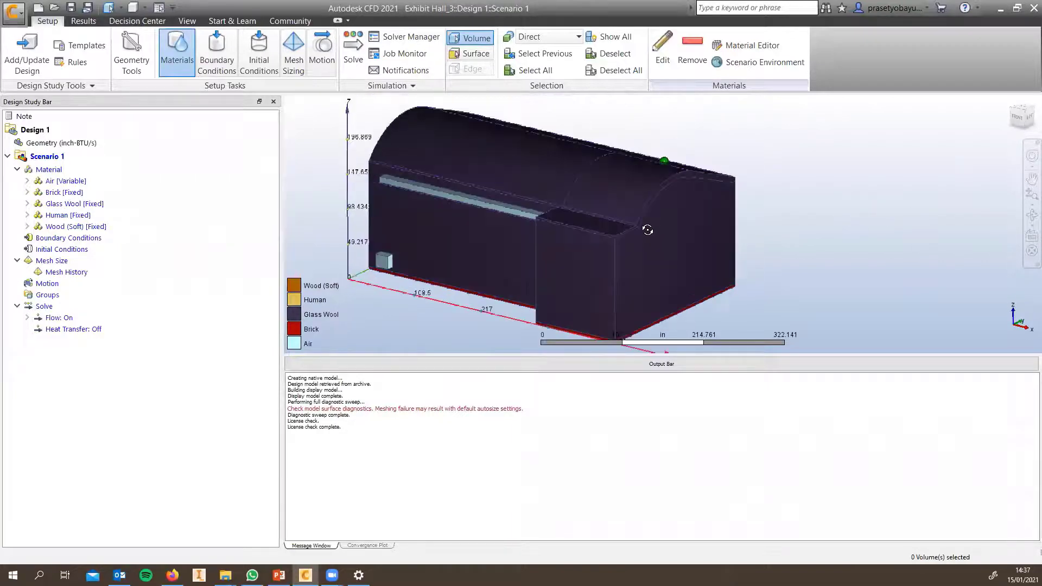
- Switch the setup task from Materials to Boundary Conditions with surface selection active
left_click(212, 50)
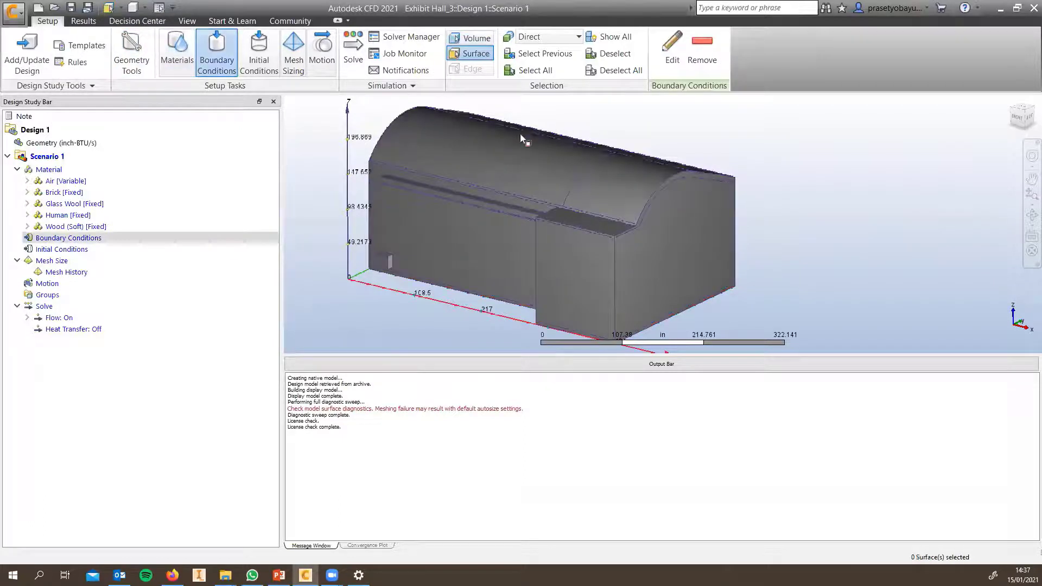
left_click(169, 60)
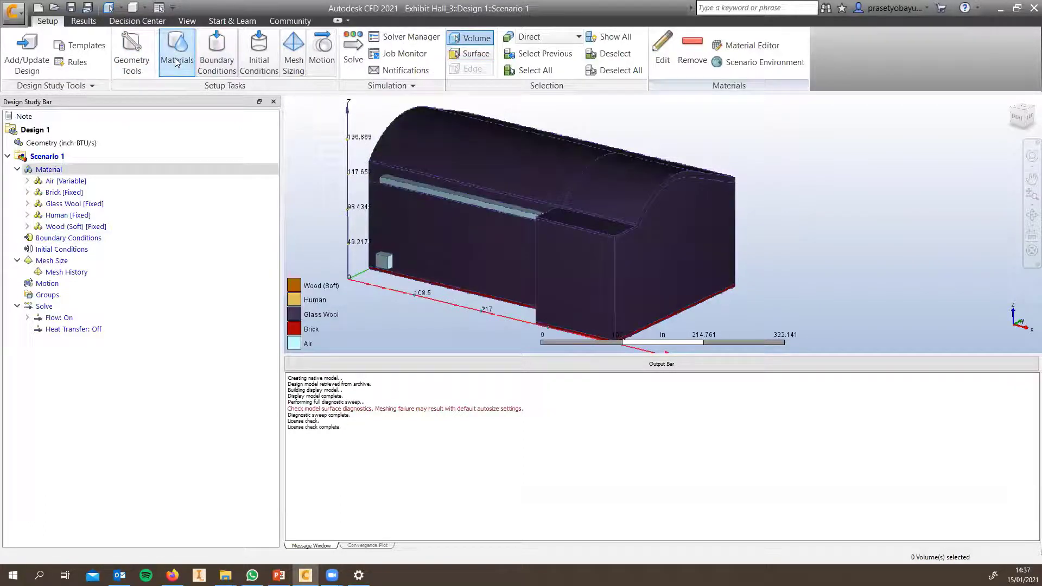
left_click(213, 60)
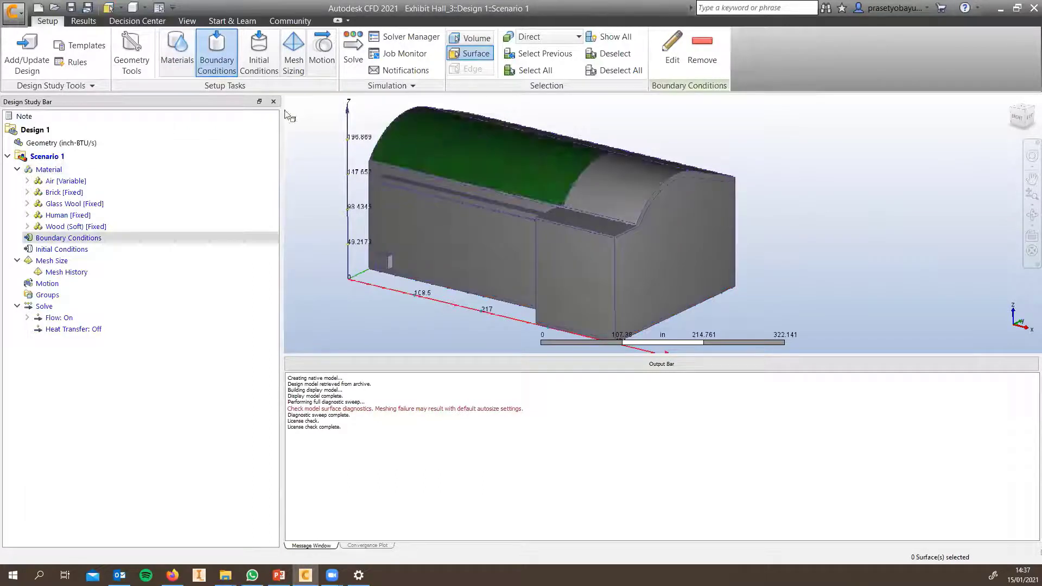
middle_click_drag(801, 199, 434, 248, "shift")
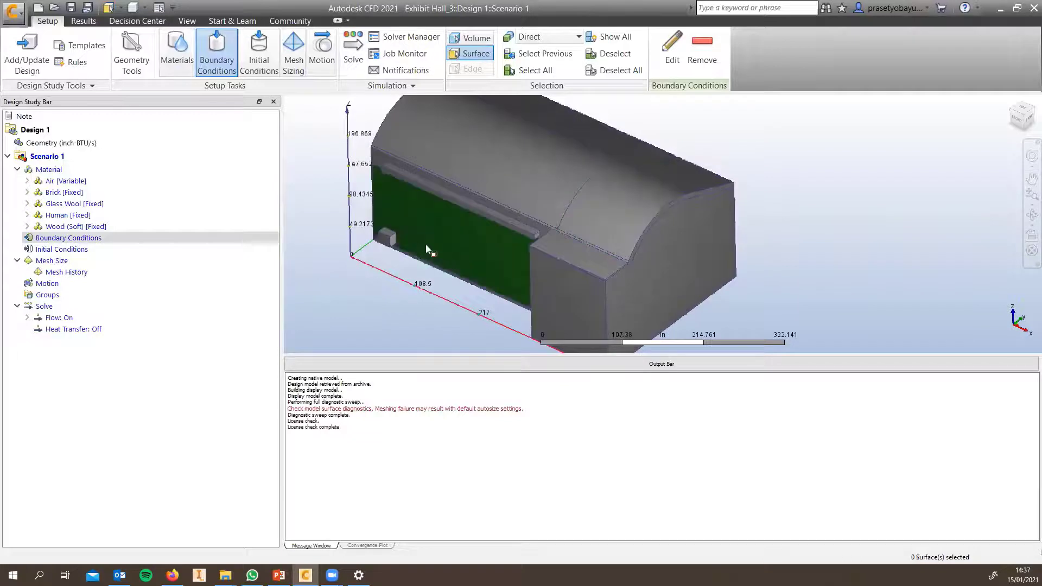
- Select the front surface of the long air inlet extension high on the side wall and choose Volume Flow Rate as its boundary condition type
scroll(427, 250, "up", 3)
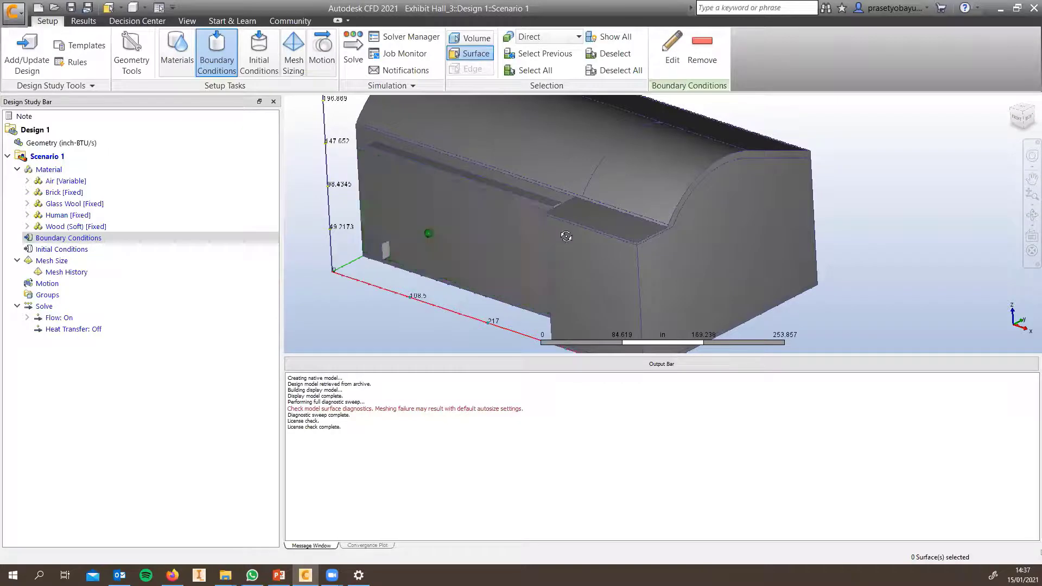
middle_click_drag(563, 233, 666, 253)
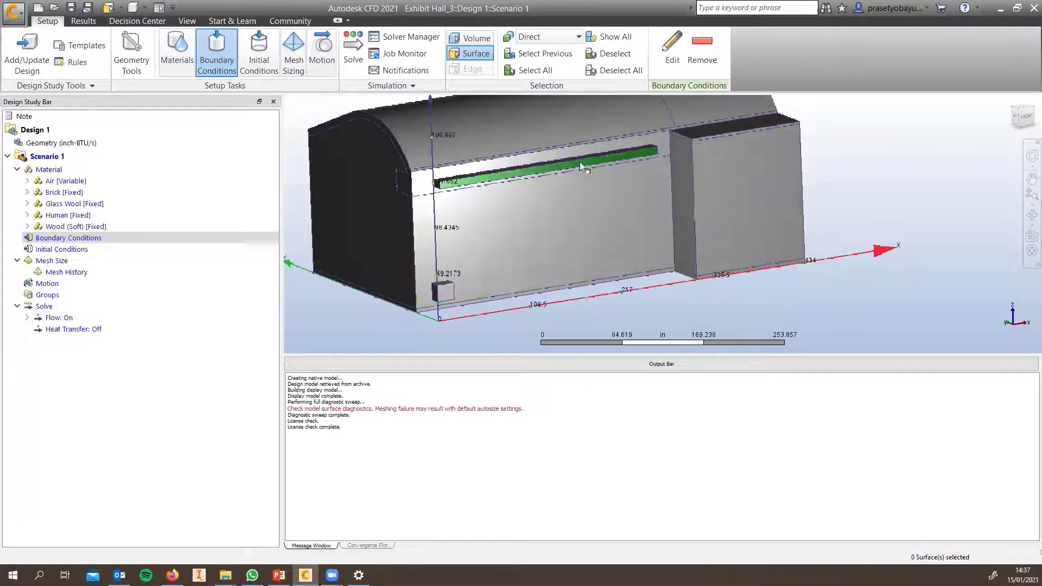
scroll(582, 163, "up", 3)
scroll(590, 166, "up", 1)
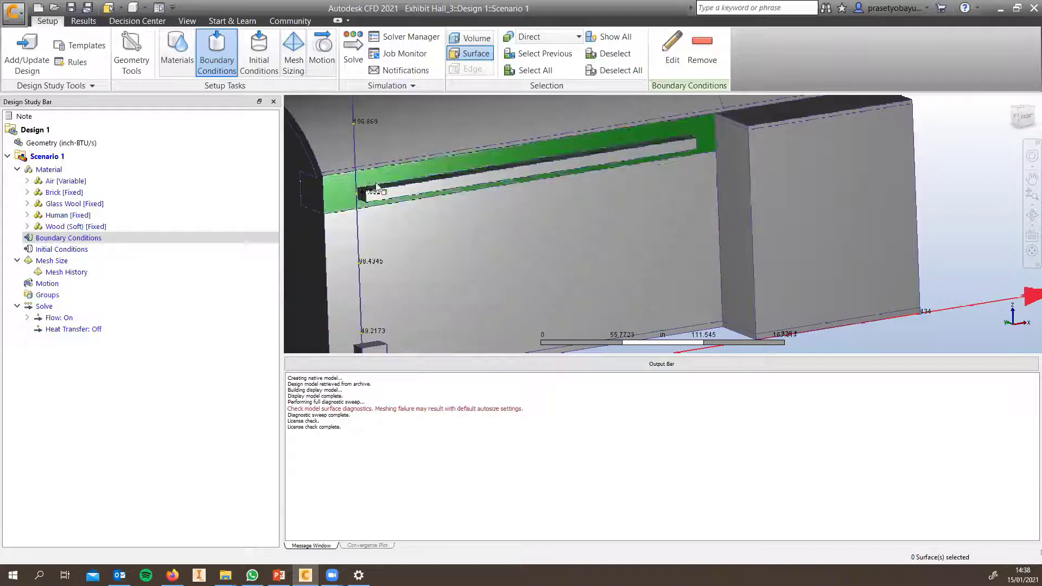
left_click(458, 43)
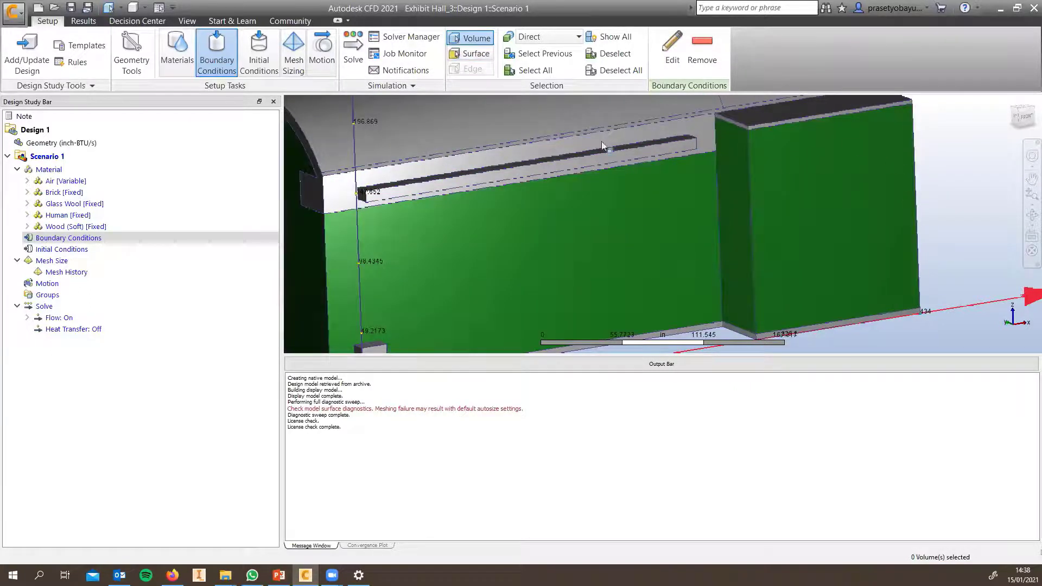
left_click(471, 55)
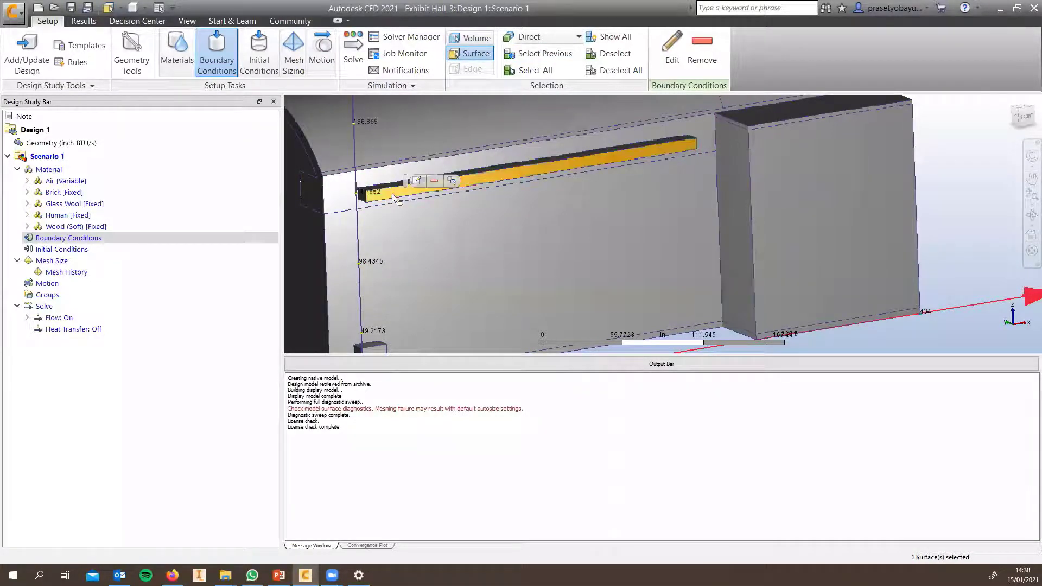
left_click(438, 191)
left_click(682, 52)
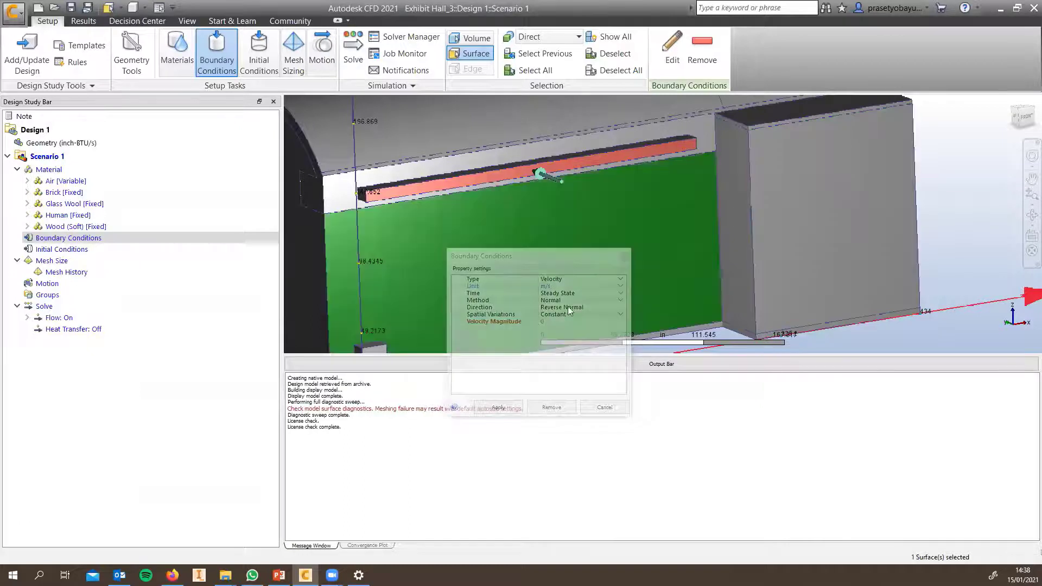
left_click(569, 279)
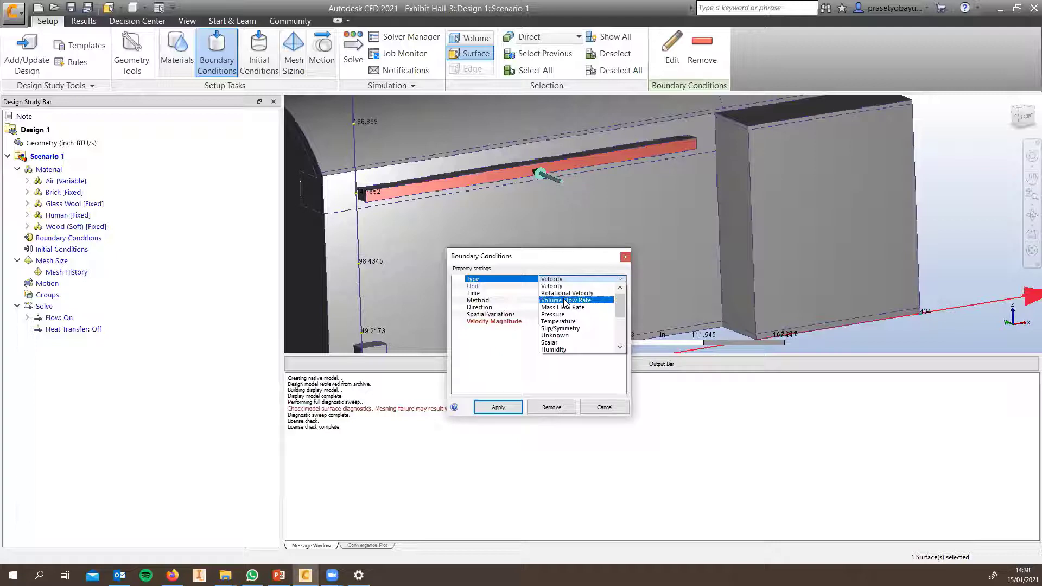
left_click(565, 302)
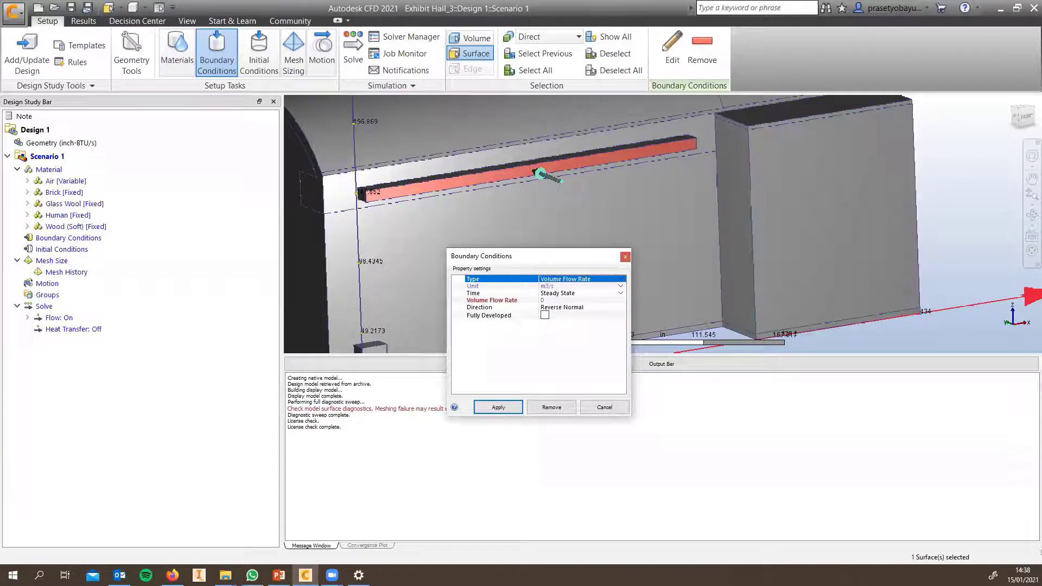
- Set the inlet's volume flow rate to 550 ft3/min and apply the boundary condition
left_click(559, 288)
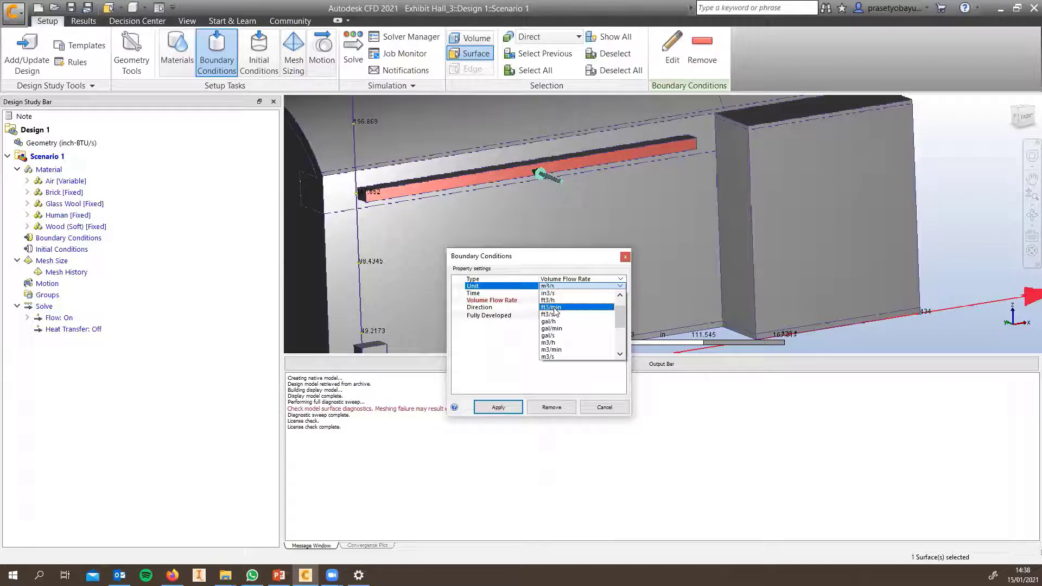
left_click(554, 308)
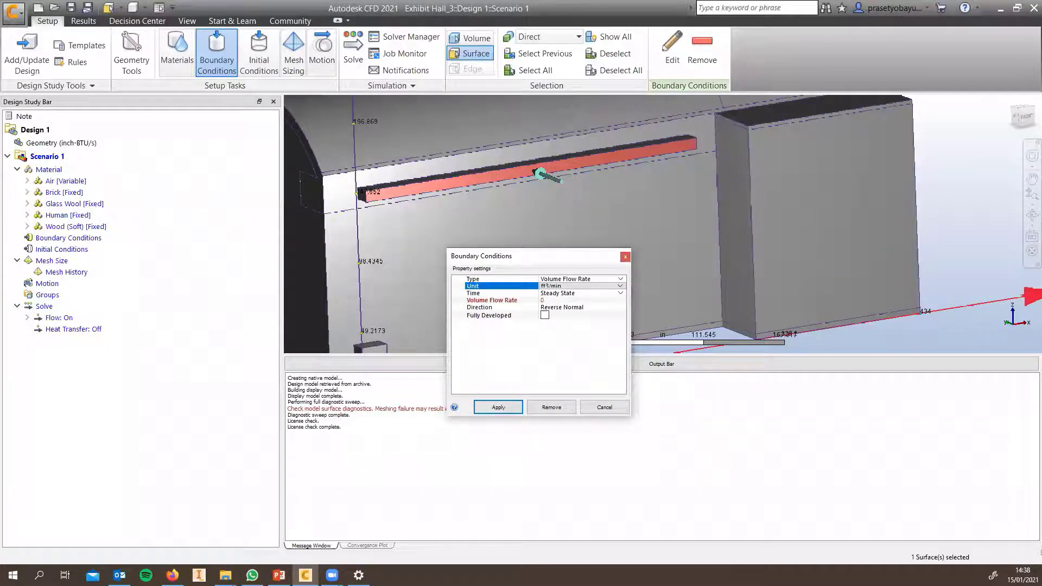
left_click(549, 301)
type("5")
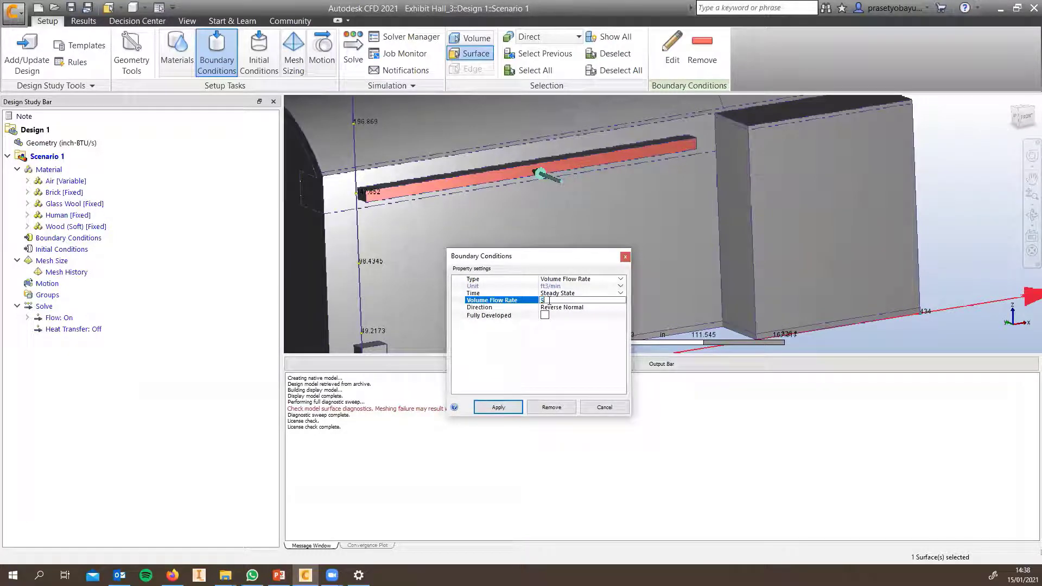
type("50")
left_click(498, 408)
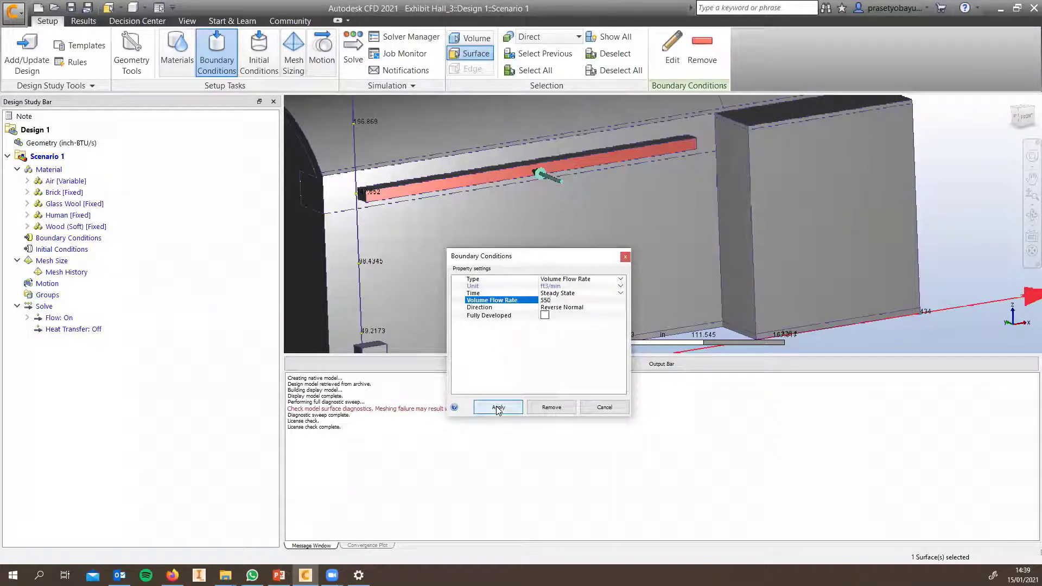
- Reselect the previously selected inlet surface and choose Temperature as the type for an additional boundary condition
scroll(467, 179, "down", 5)
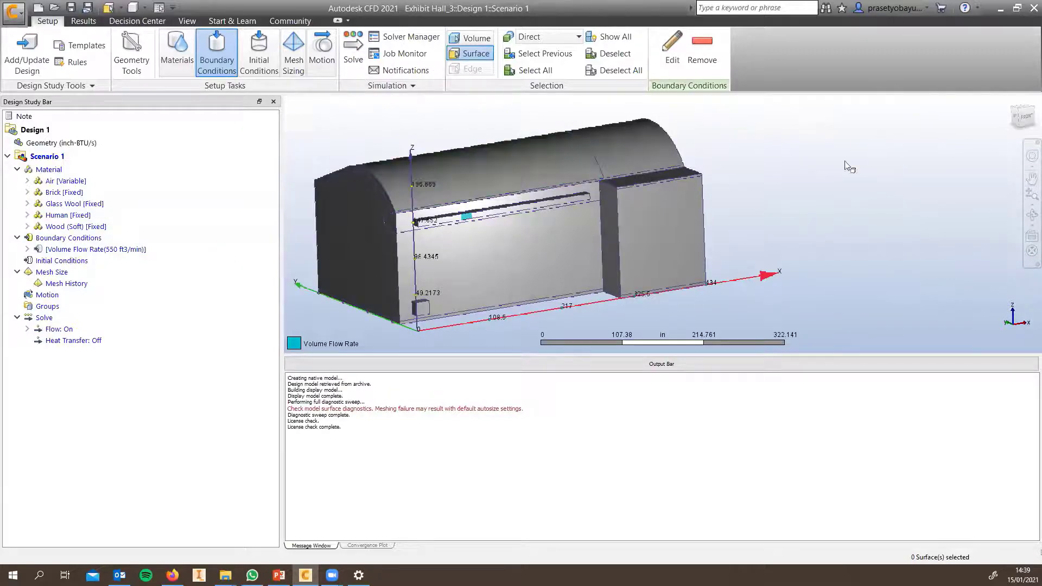
scroll(505, 203, "up", 1)
scroll(505, 203, "up", 5)
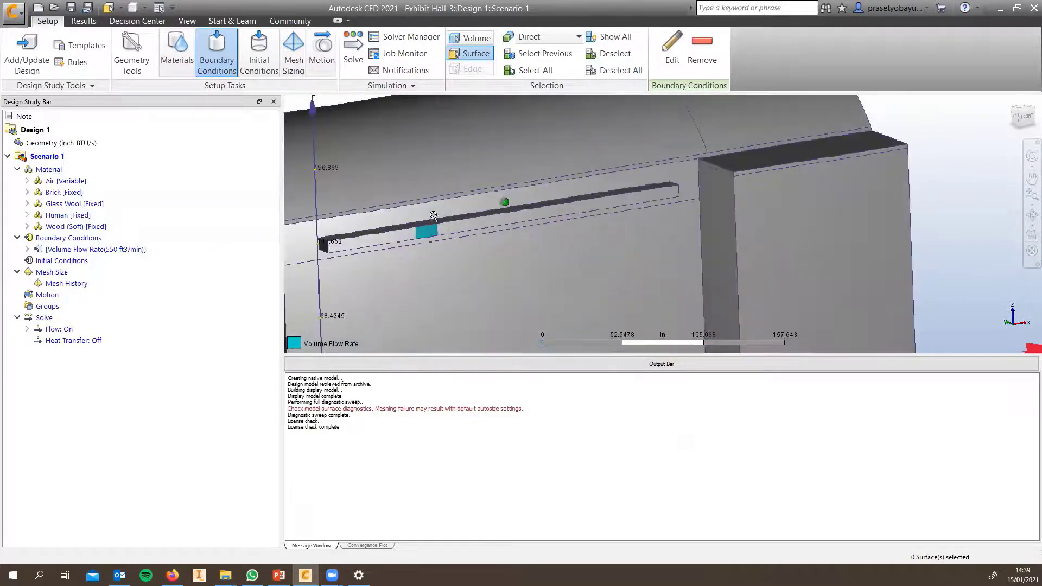
scroll(435, 232, "down", 3)
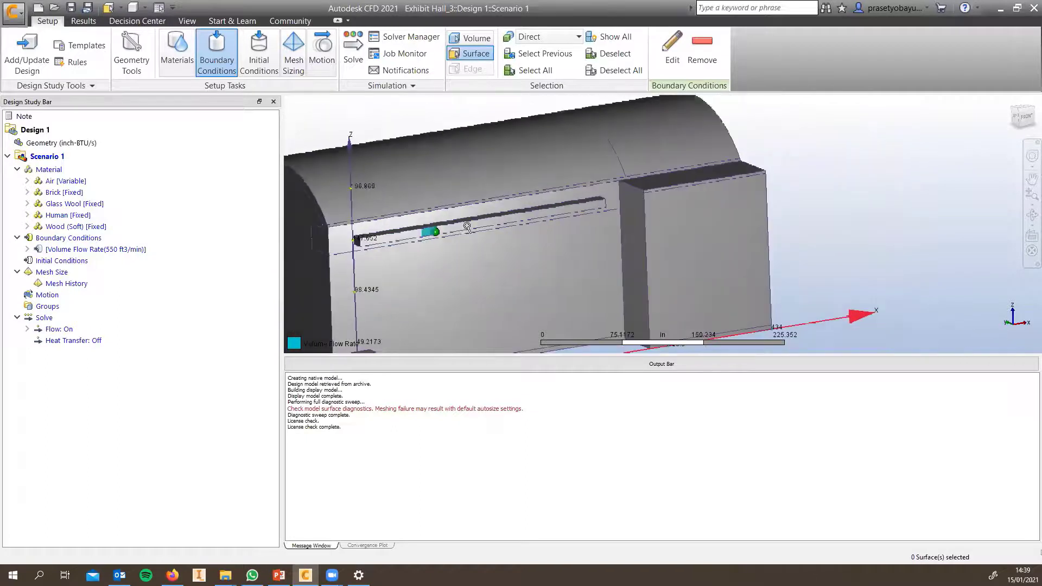
right_click(881, 139)
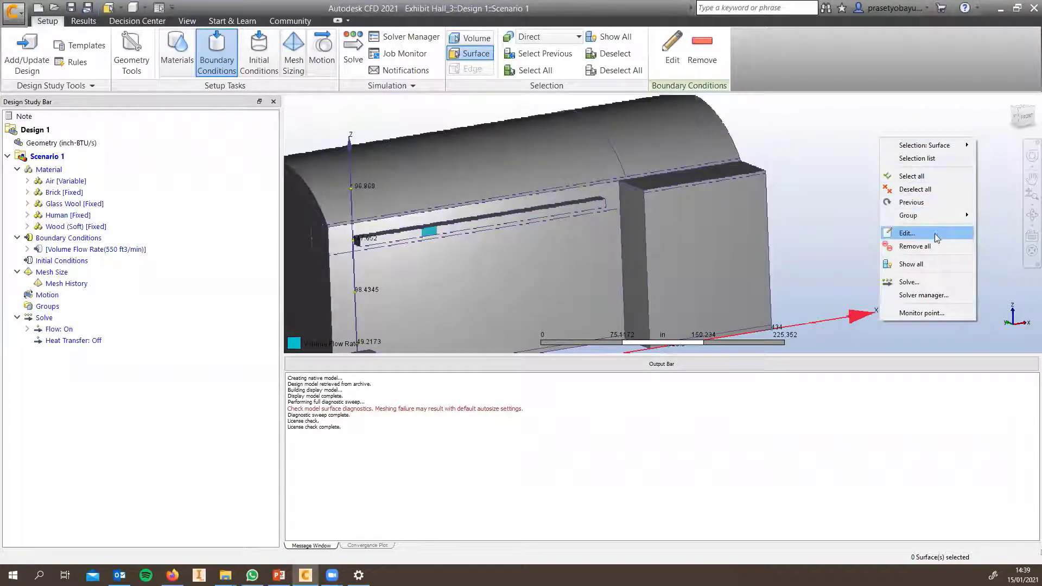
left_click(912, 203)
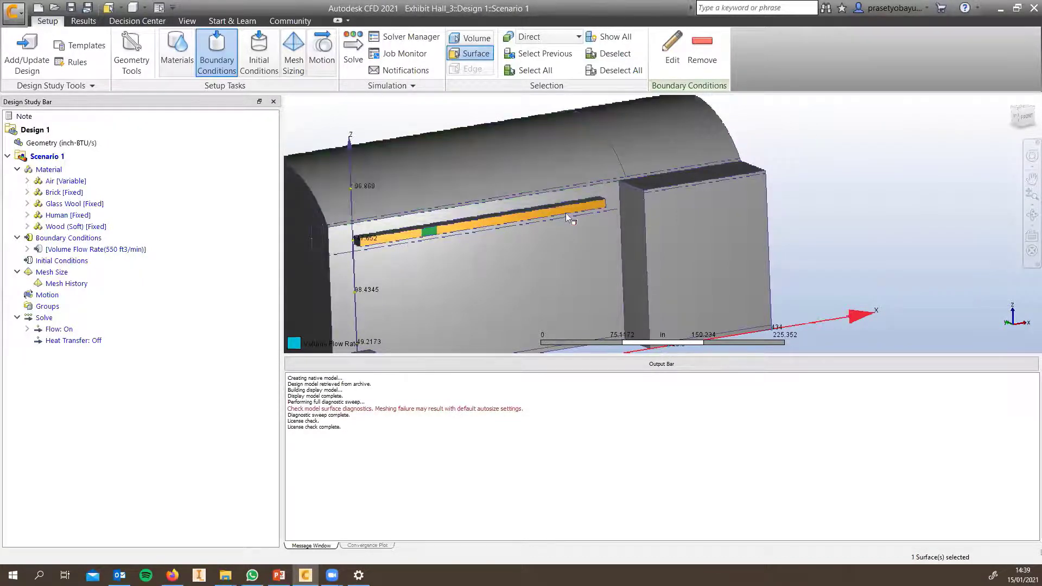
left_click(669, 49)
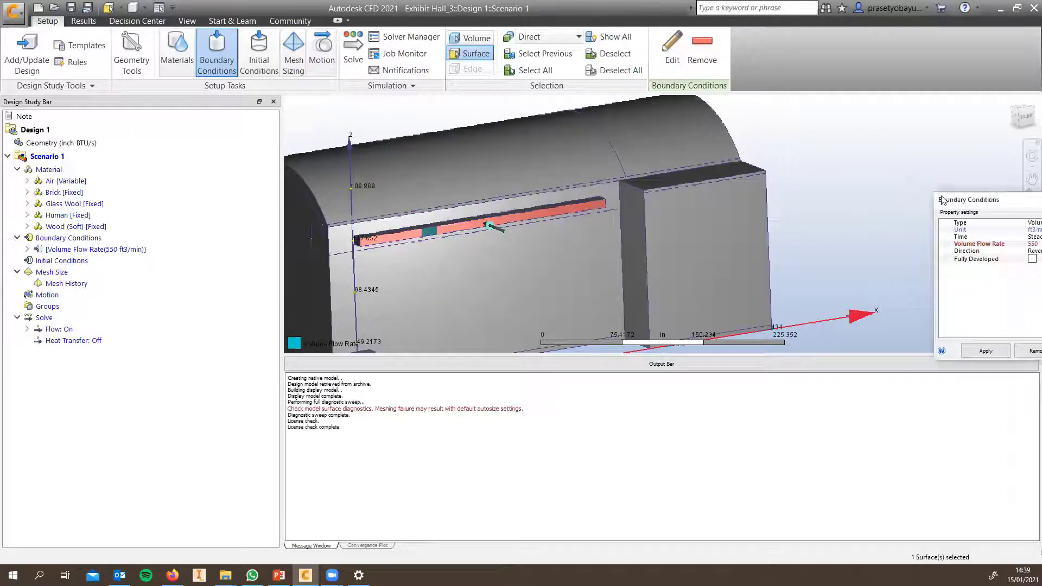
left_click_drag(943, 201, 711, 169)
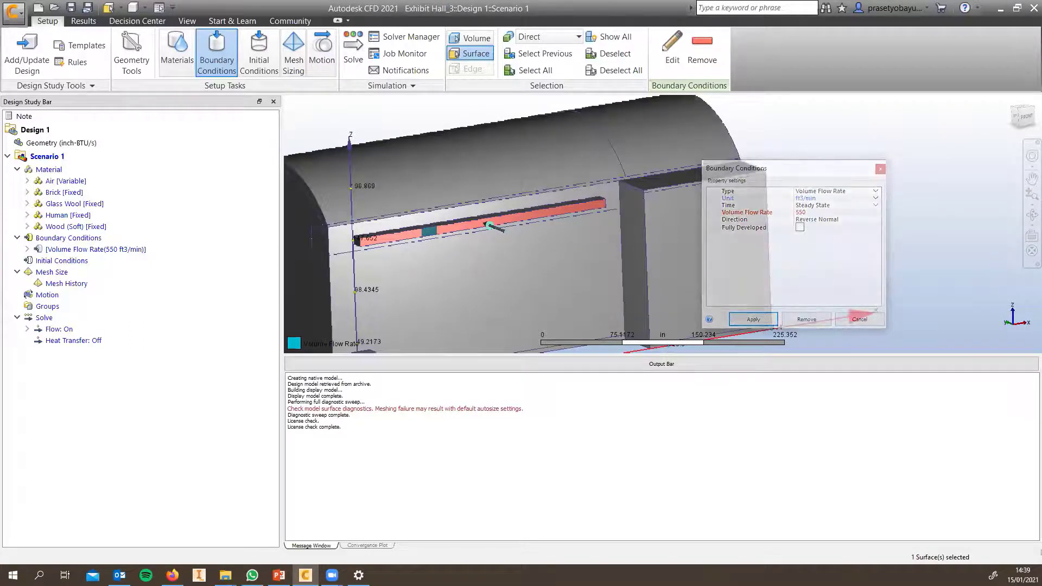
left_click(835, 192)
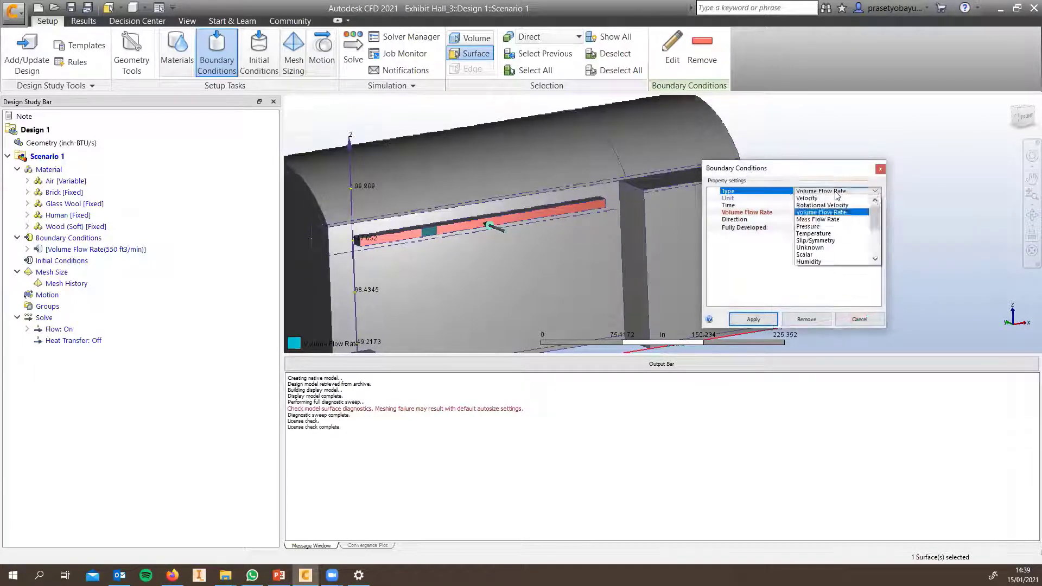
left_click(839, 233)
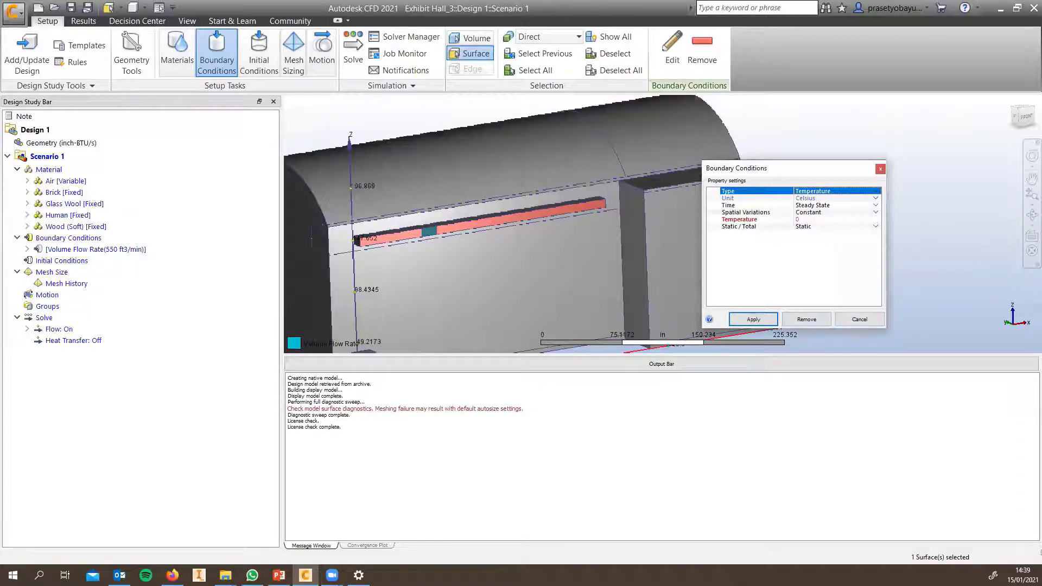
- Set the inlet temperature to 64 Fahrenheit and apply the boundary condition
left_click(798, 198)
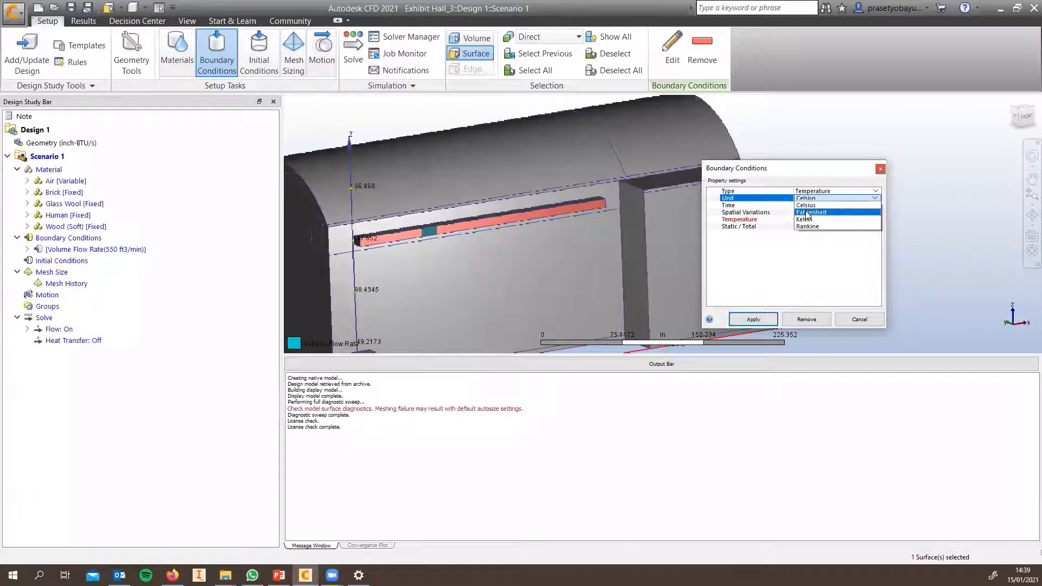
left_click(809, 212)
left_click(812, 220)
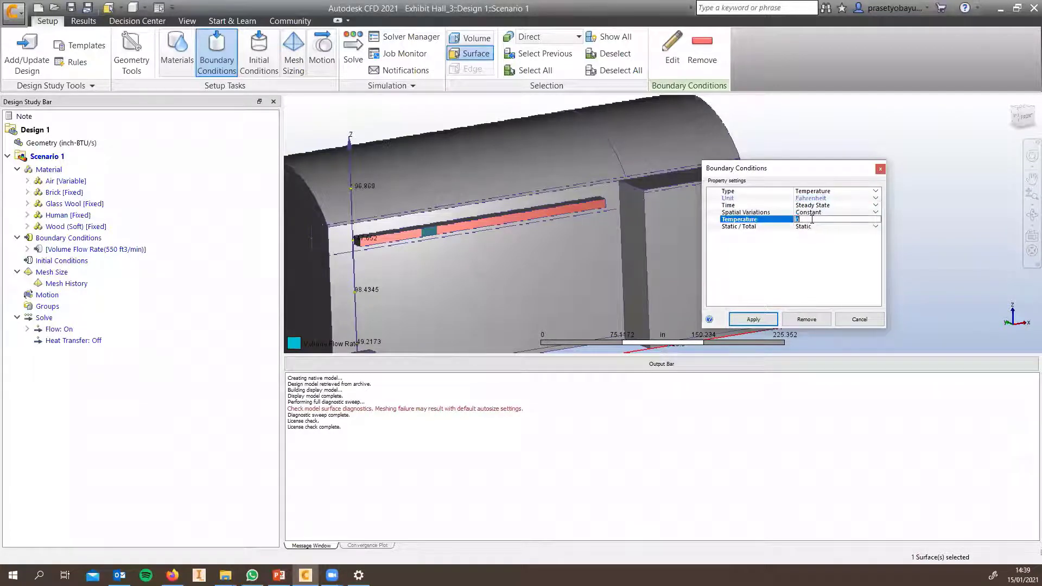
type("64")
left_click(753, 319)
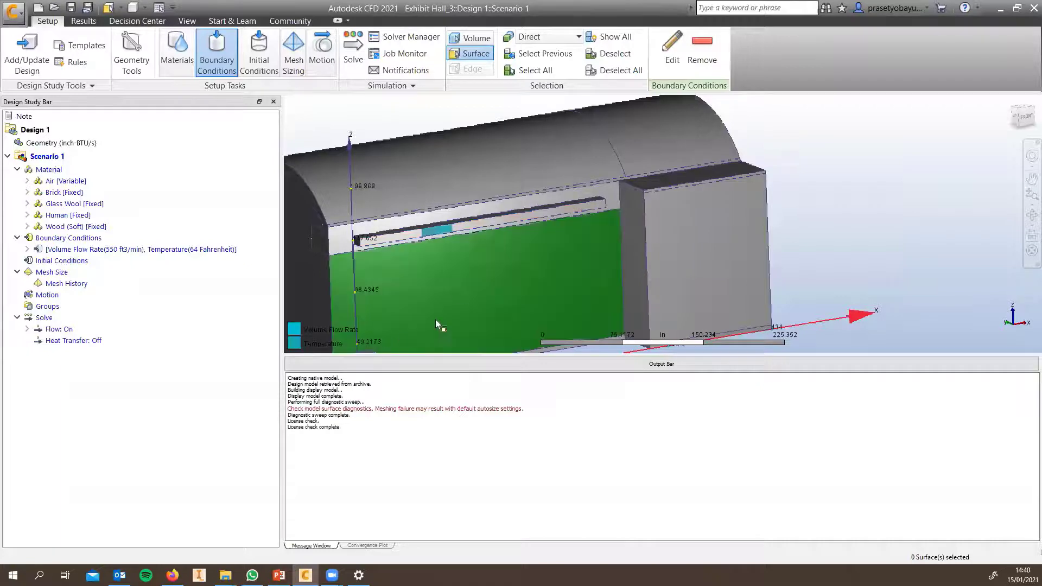
- Examine the Volume Flow Rate and Temperature markers on the inlet surface up close and inspect the building from several sides
middle_click_drag(401, 350, 603, 320)
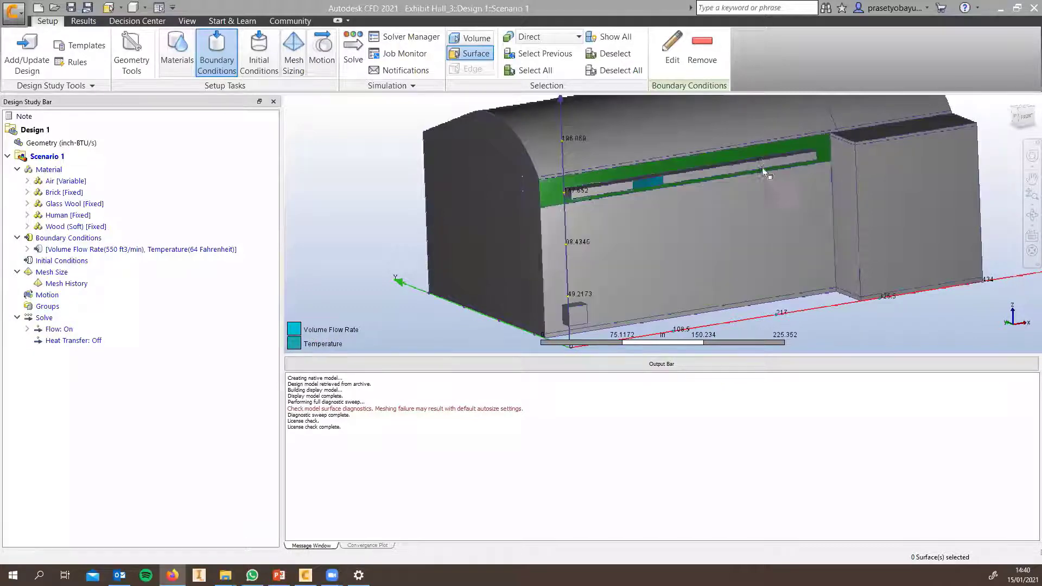
middle_click_drag(763, 167, 548, 253, "shift")
scroll(549, 253, "down", 1)
scroll(548, 252, "up", 8)
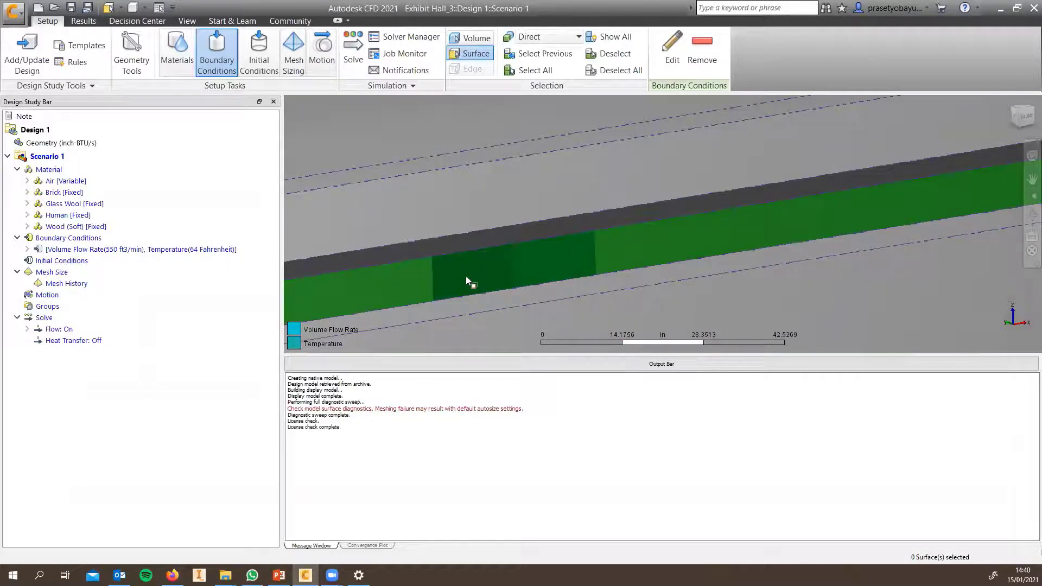
scroll(749, 179, "up", 2)
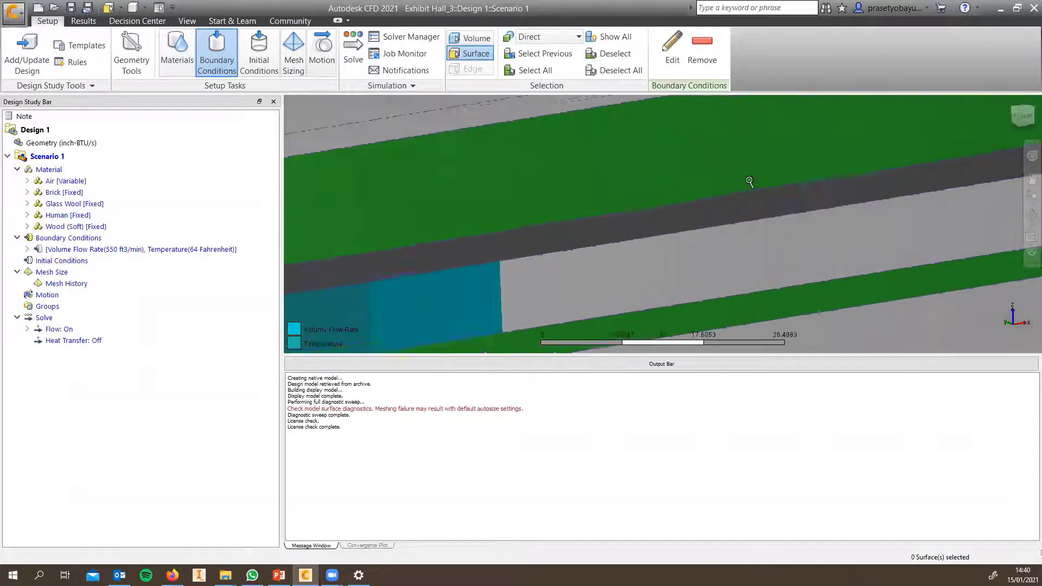
scroll(739, 193, "down", 10)
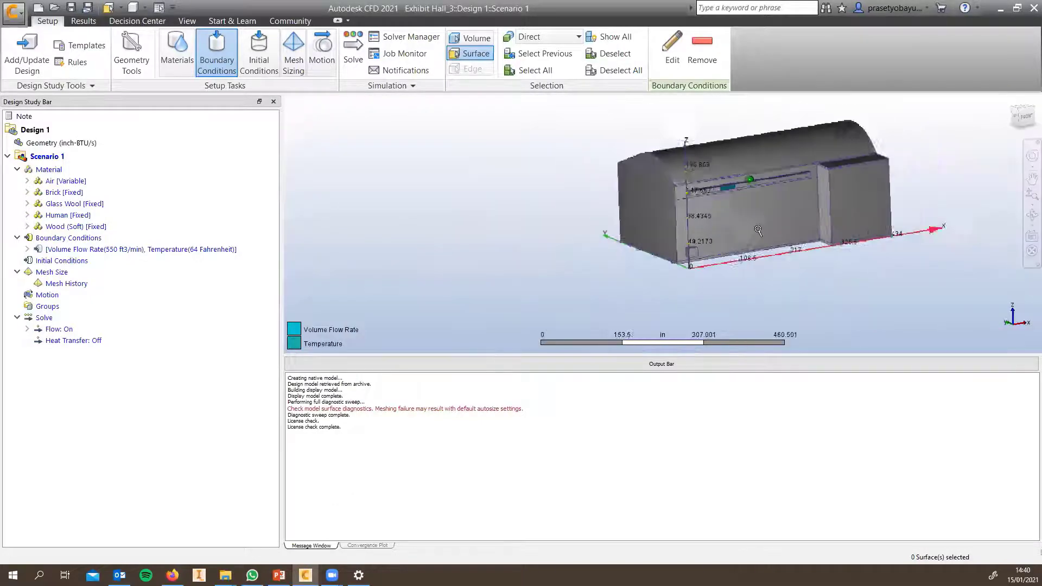
middle_click_drag(852, 228, 739, 199, "shift")
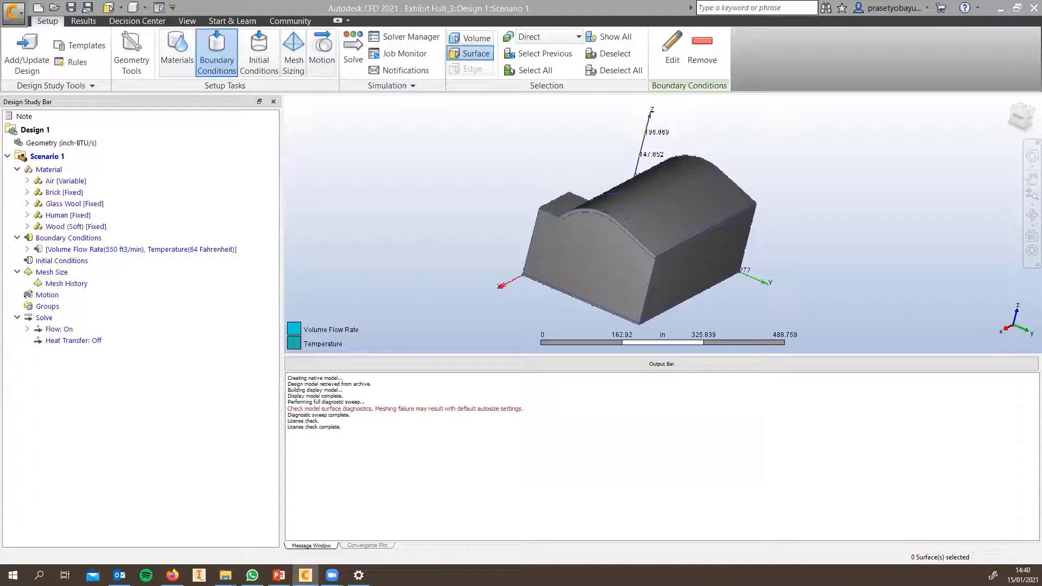
middle_click_drag(557, 254, 612, 201, "shift")
scroll(614, 198, "up", 3)
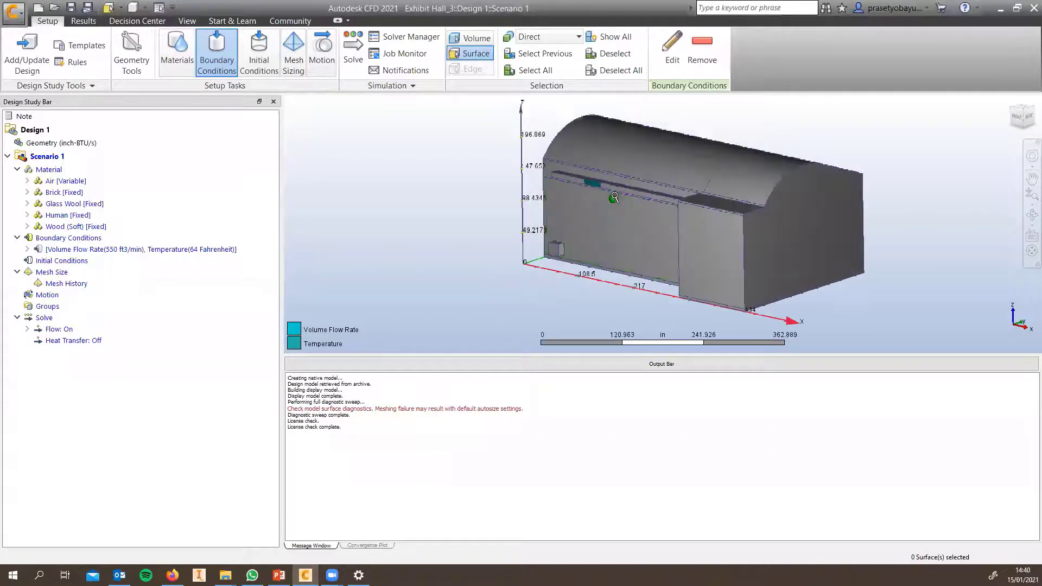
scroll(614, 197, "up", 5)
middle_click_drag(873, 210, 713, 215)
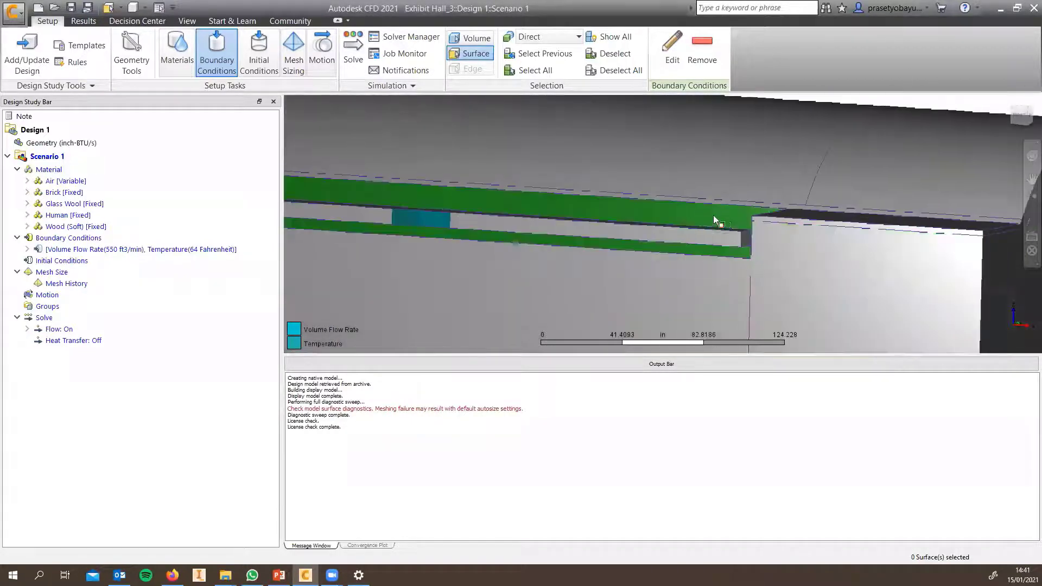
scroll(764, 212, "down", 3)
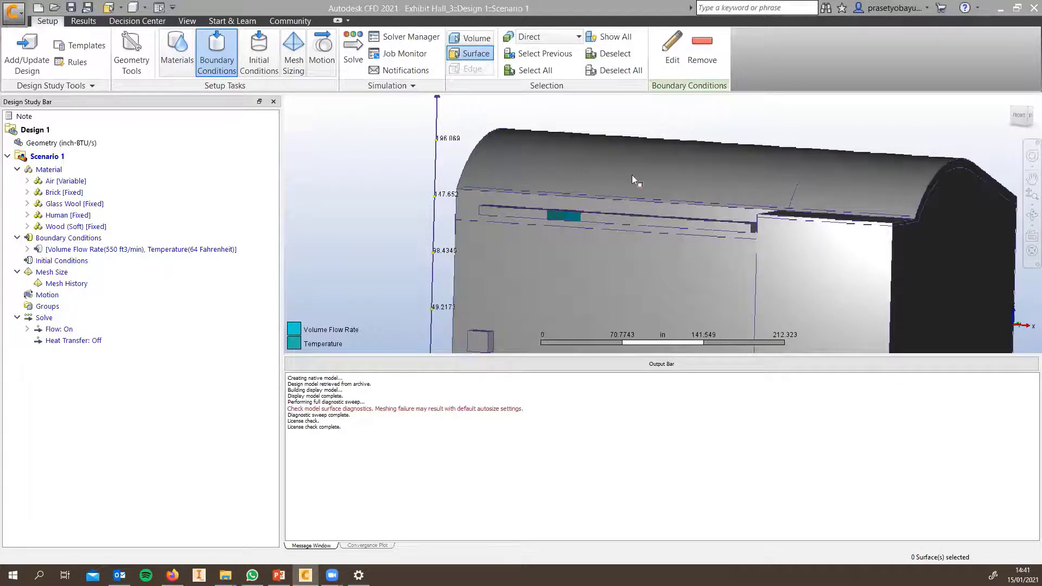
middle_click_drag(632, 179, 632, 185, "shift")
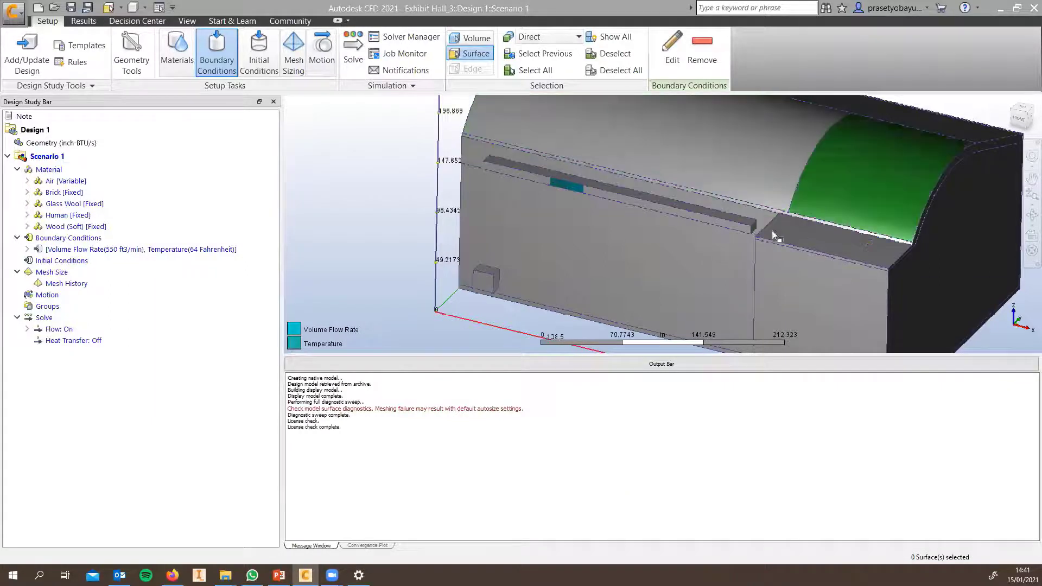
middle_click_drag(772, 230, 739, 196)
right_click(661, 240)
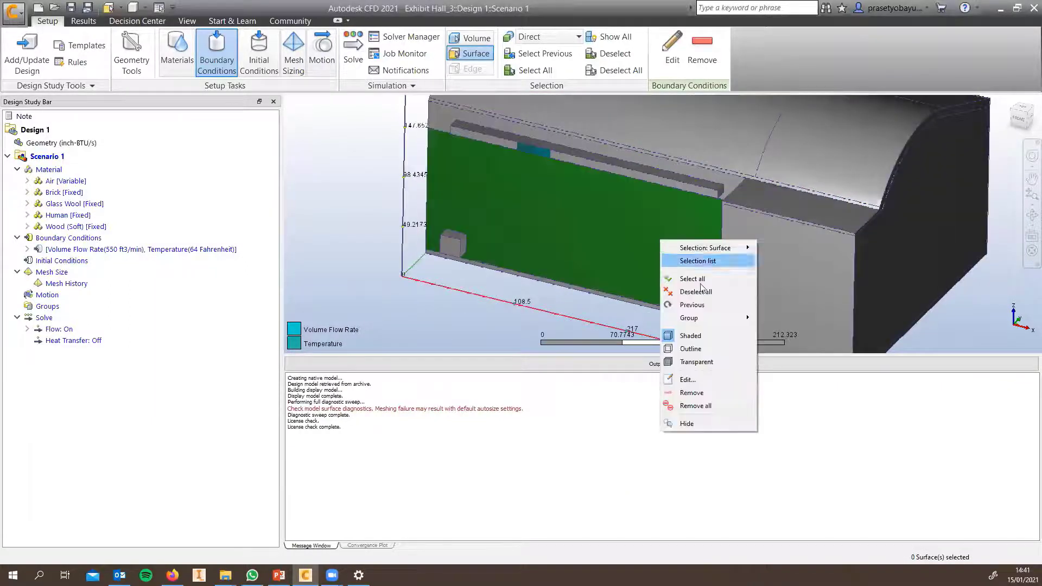
left_click(688, 380)
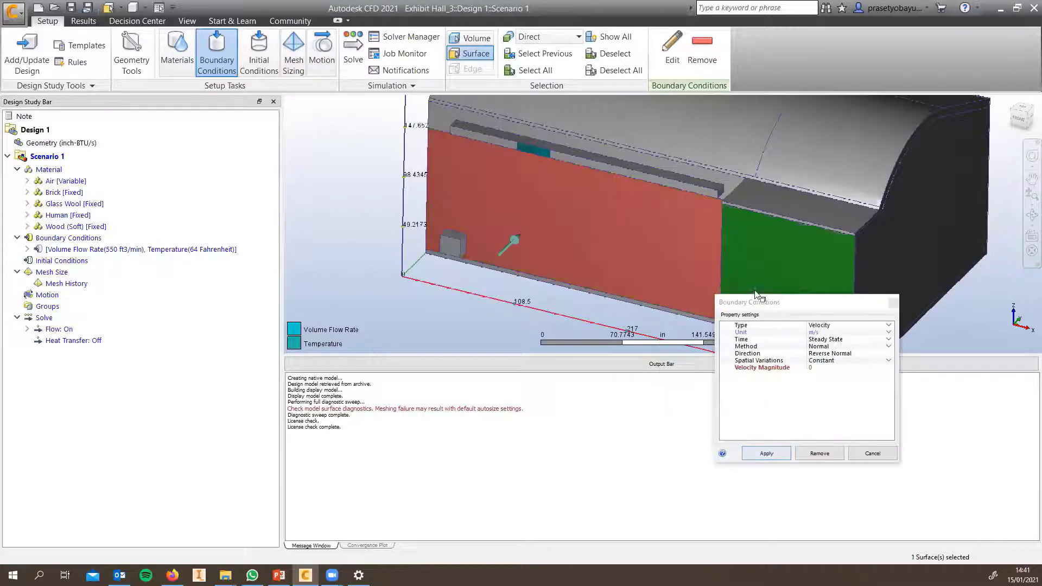
left_click(673, 222)
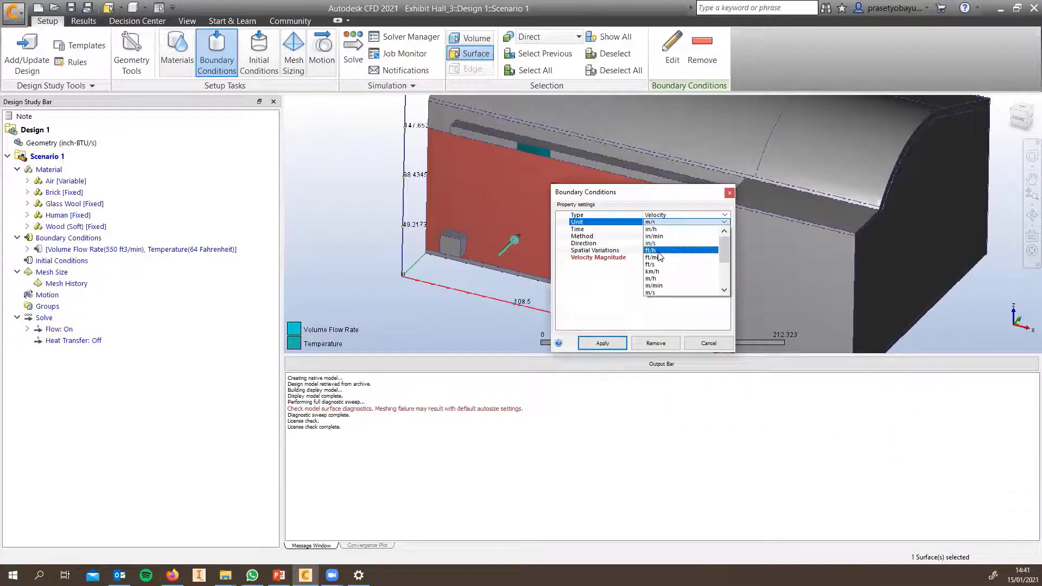
scroll(665, 248, "down", 1)
scroll(666, 248, "down", 2)
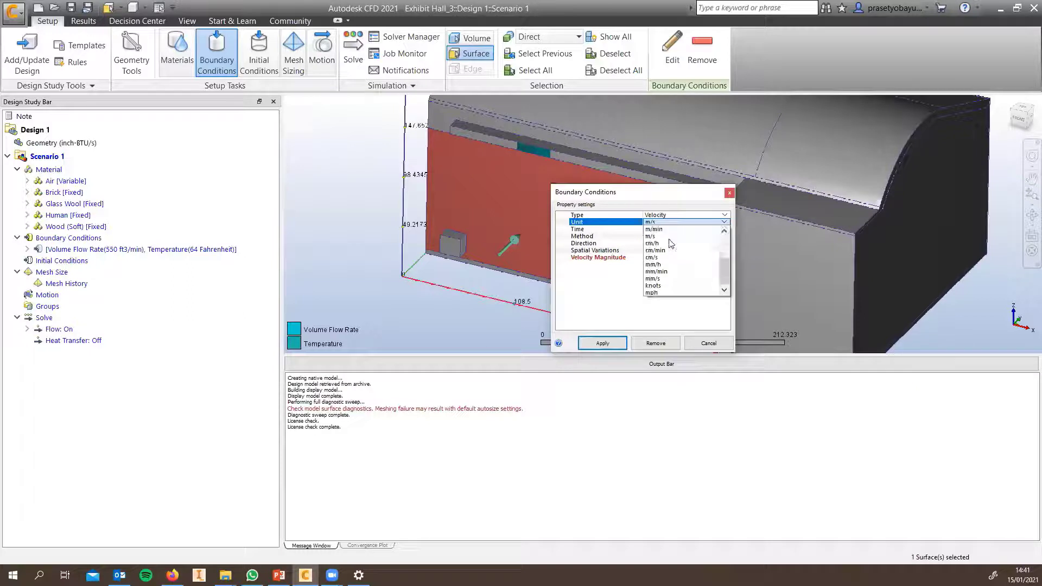
scroll(660, 252, "up", 3)
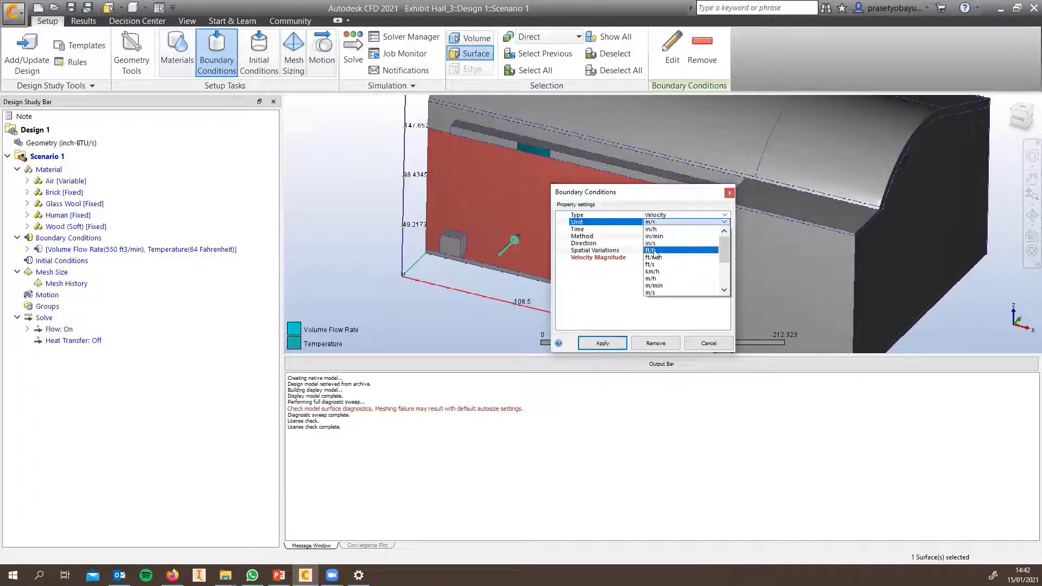
scroll(660, 269, "down", 3)
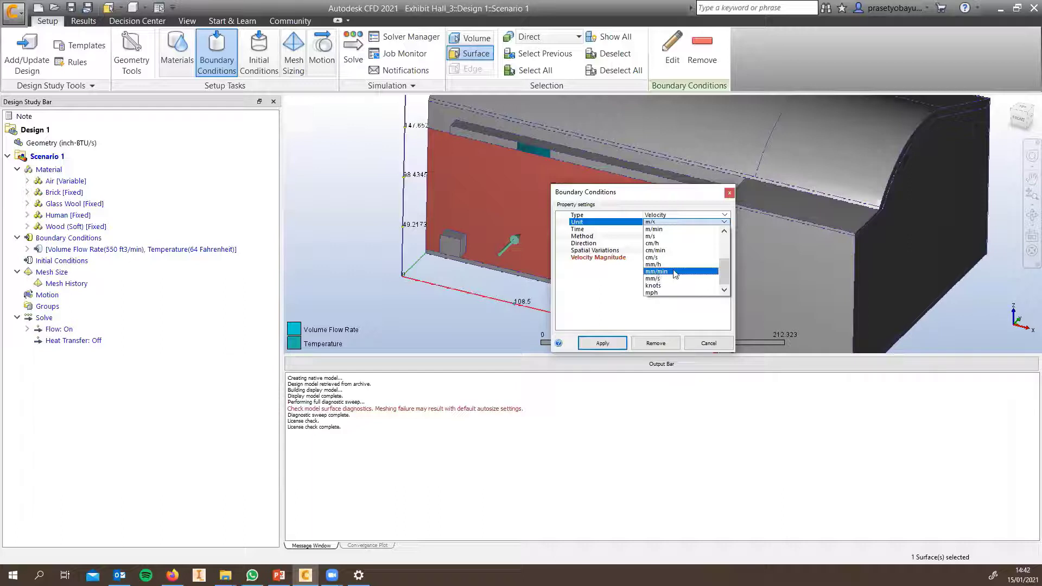
key("Up")
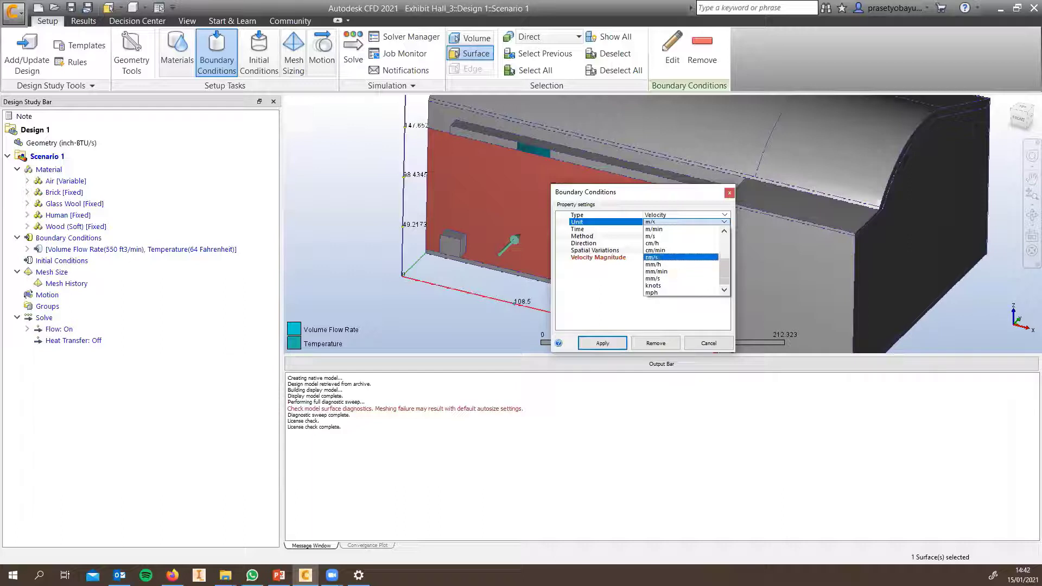
left_click(822, 201)
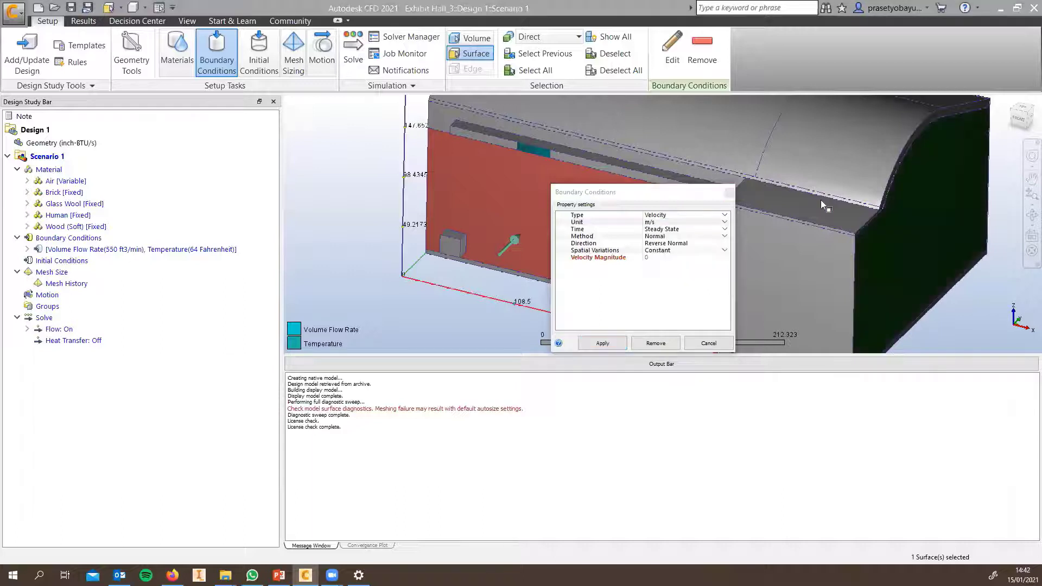
left_click(709, 343)
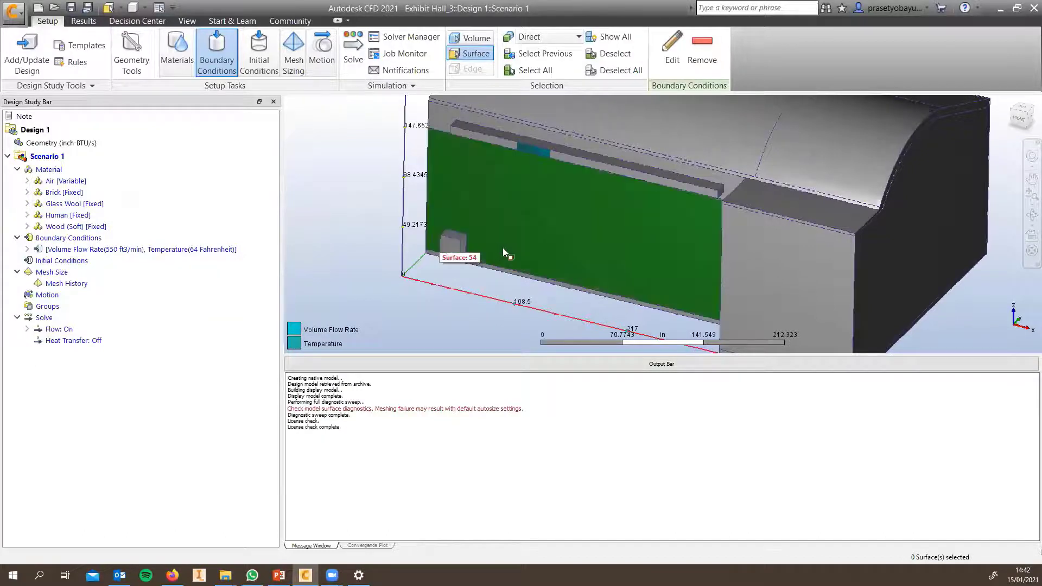
- Start a boundary condition on the front face of the small box low on the front wall and choose Pressure as its type
left_click(451, 248)
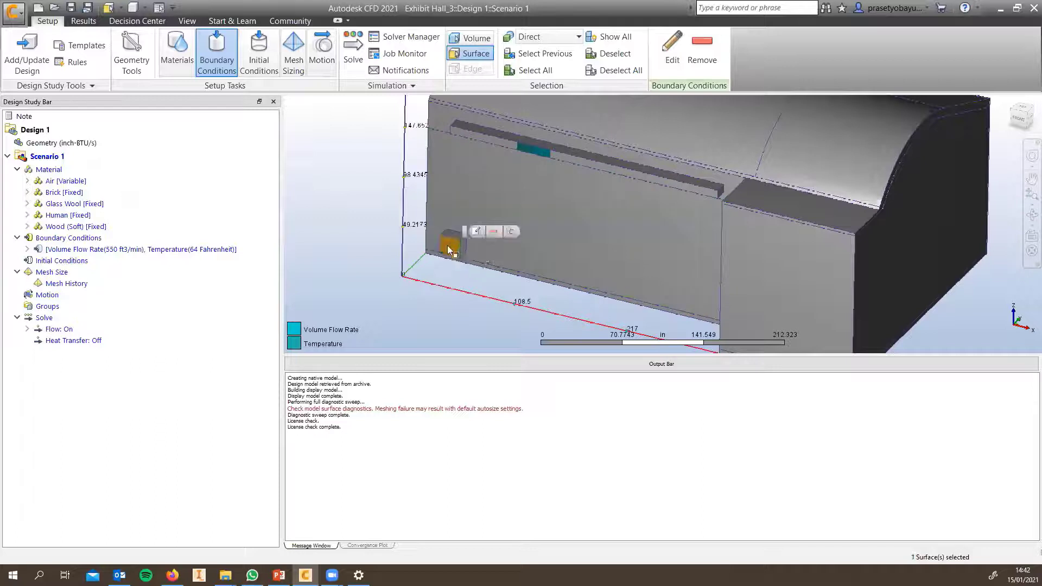
left_click(476, 231)
left_click_drag(593, 306, 422, 169)
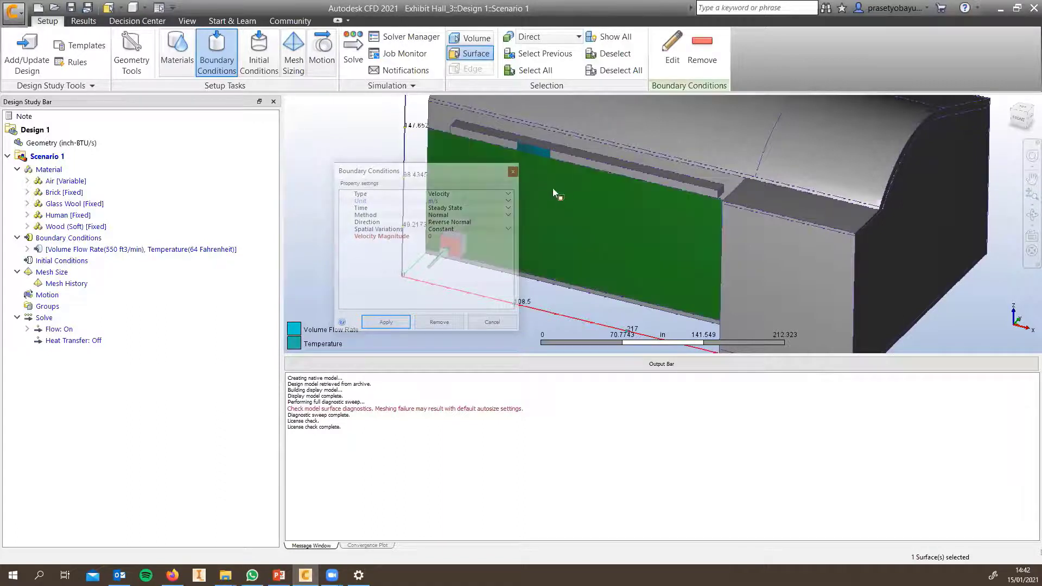
left_click_drag(413, 172, 344, 163)
left_click(376, 188)
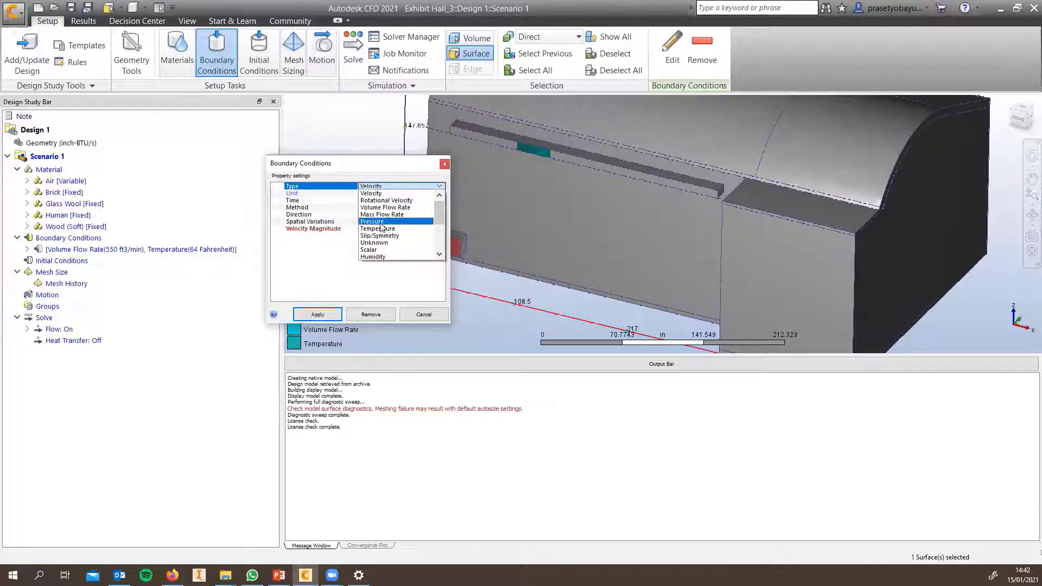
left_click(374, 222)
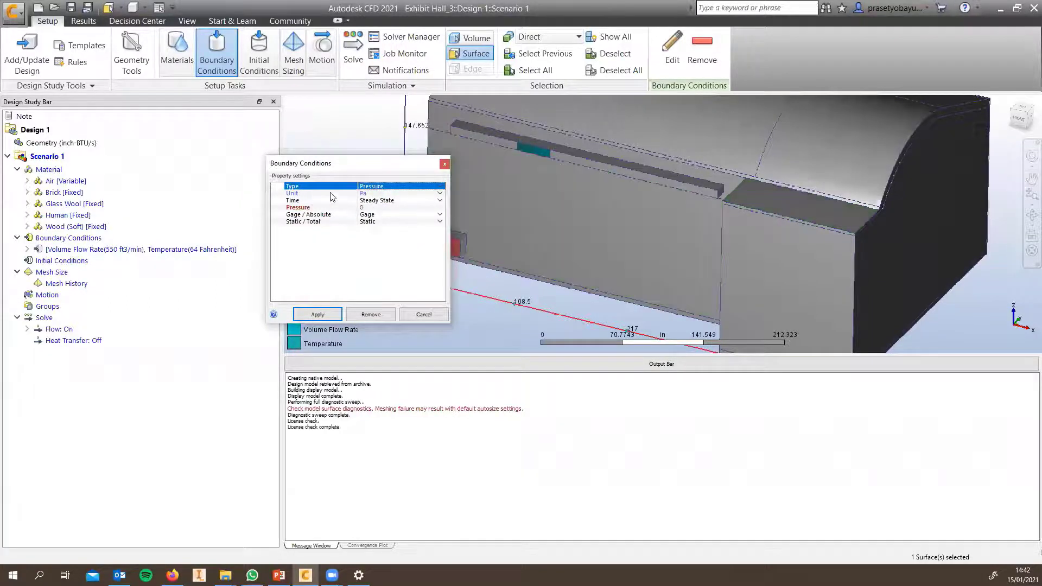
- Set the outlet's gage pressure to 0 psi, static and steady state, and apply the boundary condition
left_click(373, 194)
left_click(370, 201)
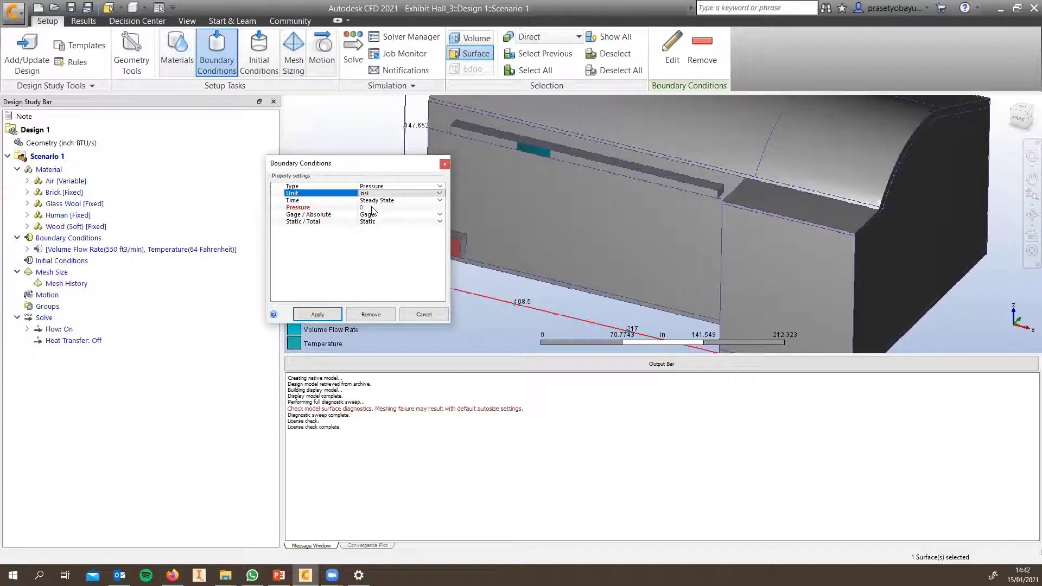
left_click(371, 209)
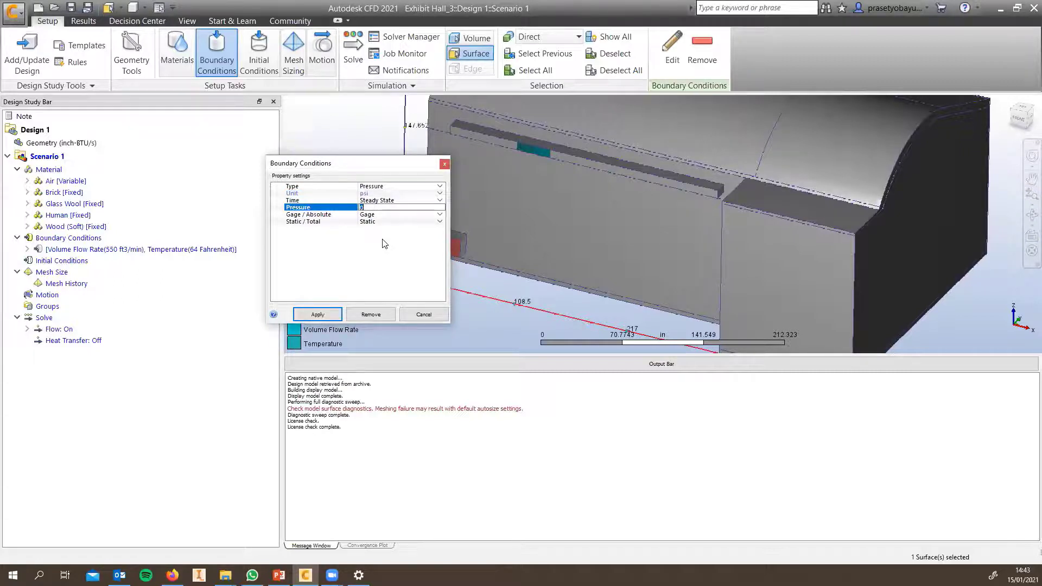
key("Return")
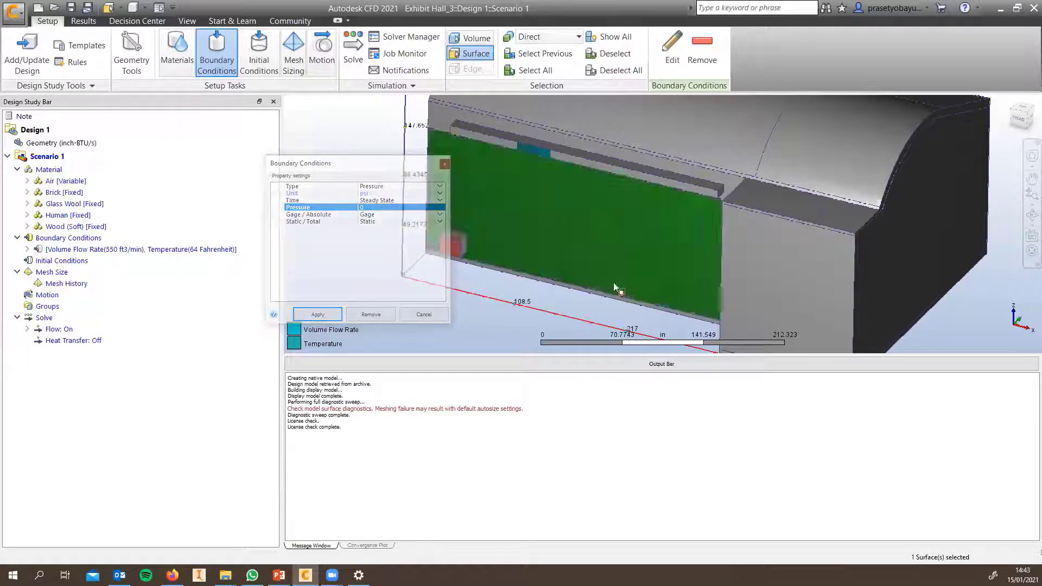
left_click(318, 315)
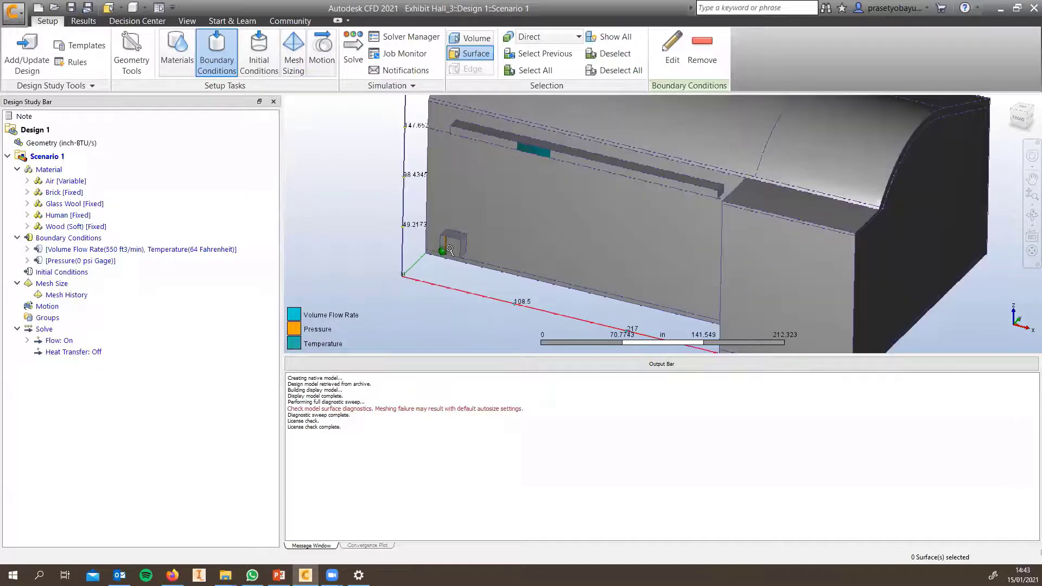
- Inspect the Pressure marker on the outlet and expand both boundary conditions in the scenario tree to list their assigned surfaces
scroll(481, 242, "up", 5)
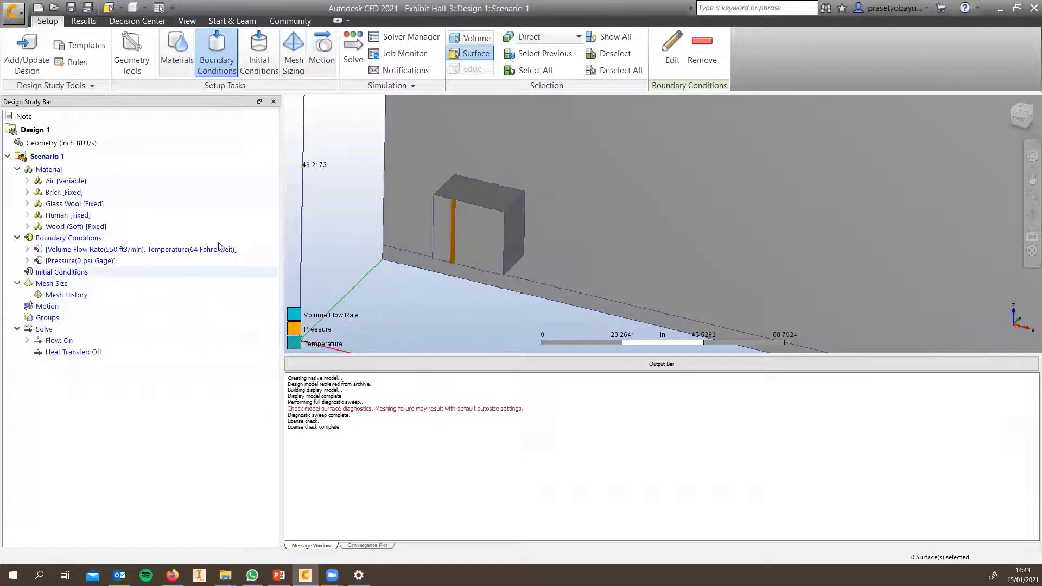
left_click(27, 249)
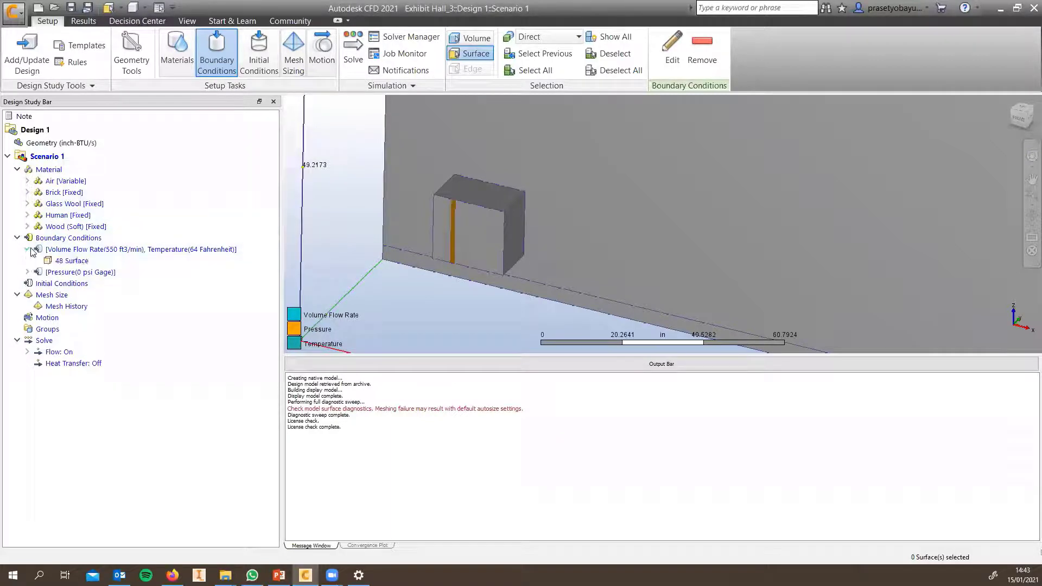
left_click(27, 272)
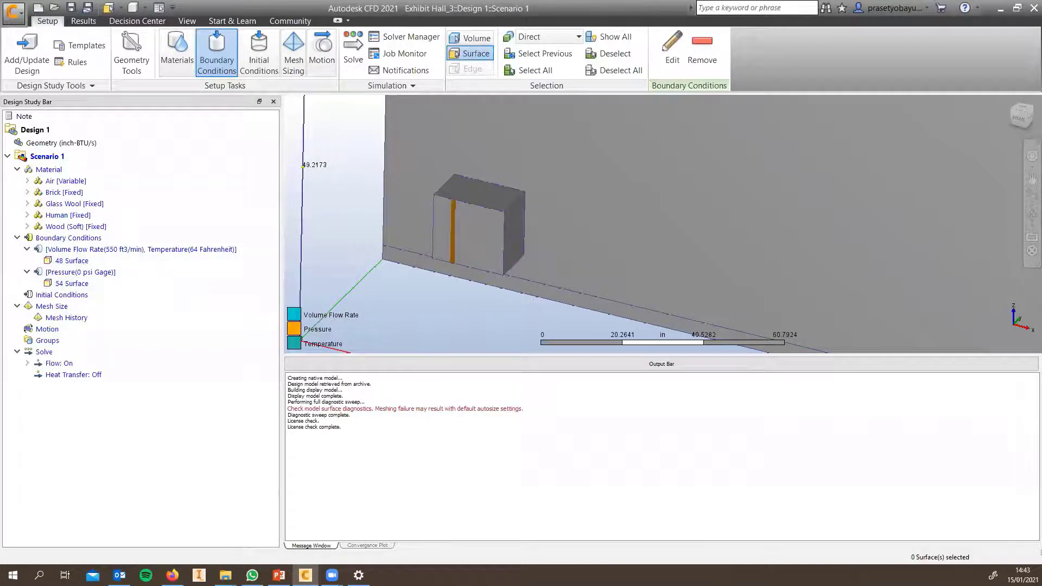
key("alt+Tab")
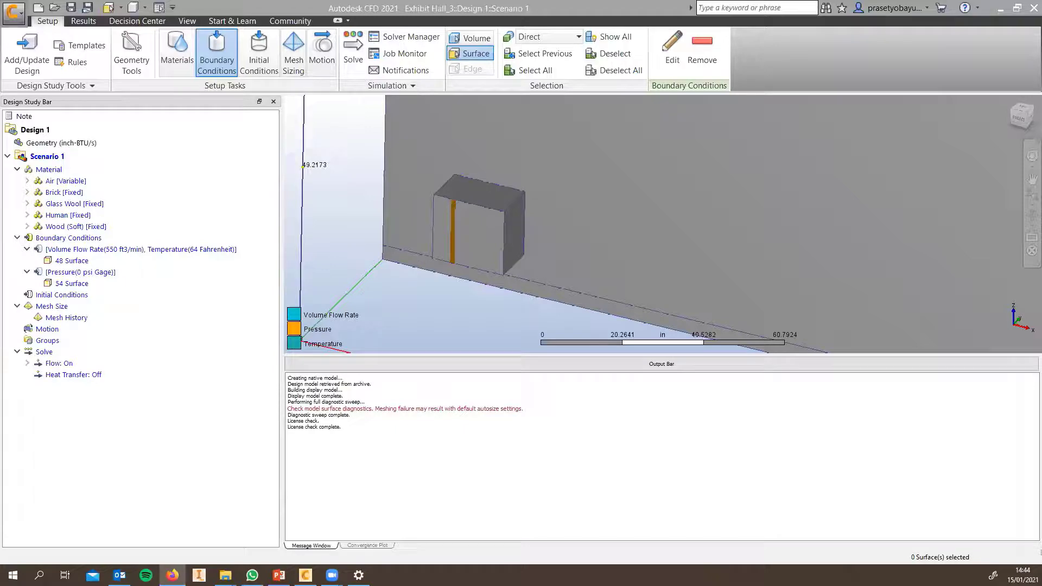
- Select the three main roof surfaces of the hall and the flat roof surface of the projecting annex
scroll(595, 208, "down", 6)
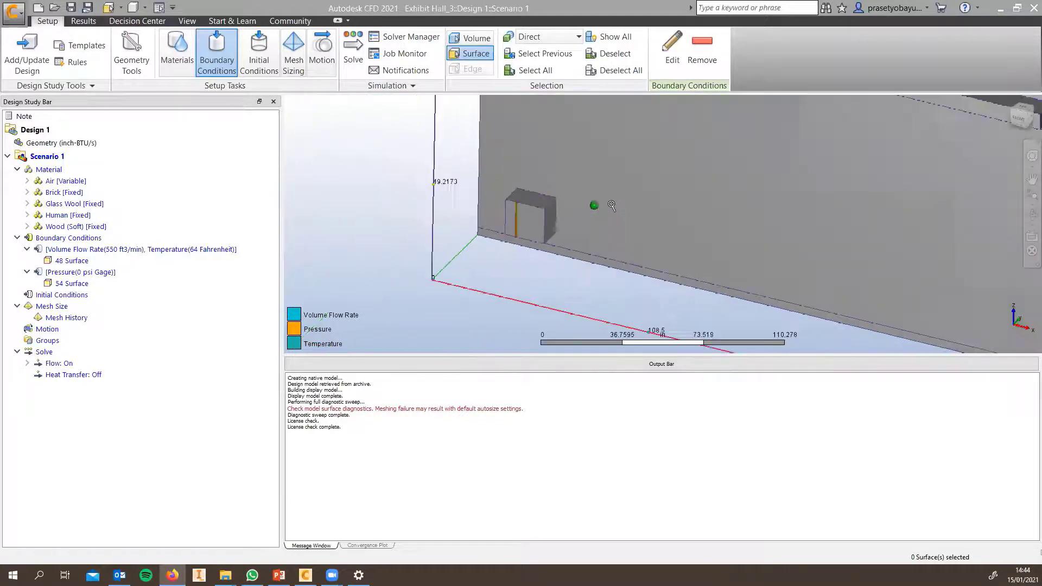
middle_click_drag(691, 184, 716, 218, "shift")
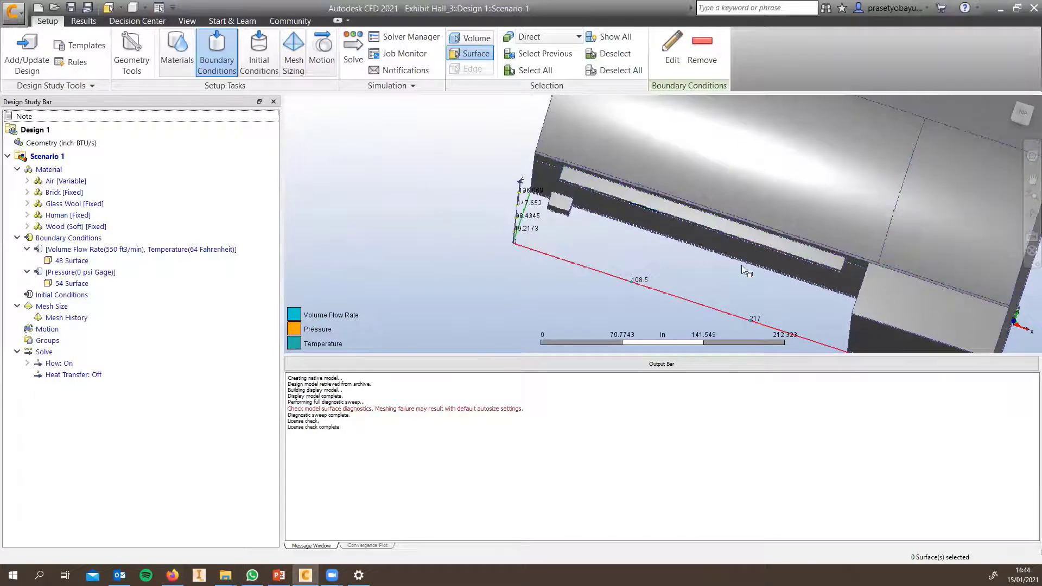
middle_click_drag(760, 268, 818, 256, "shift")
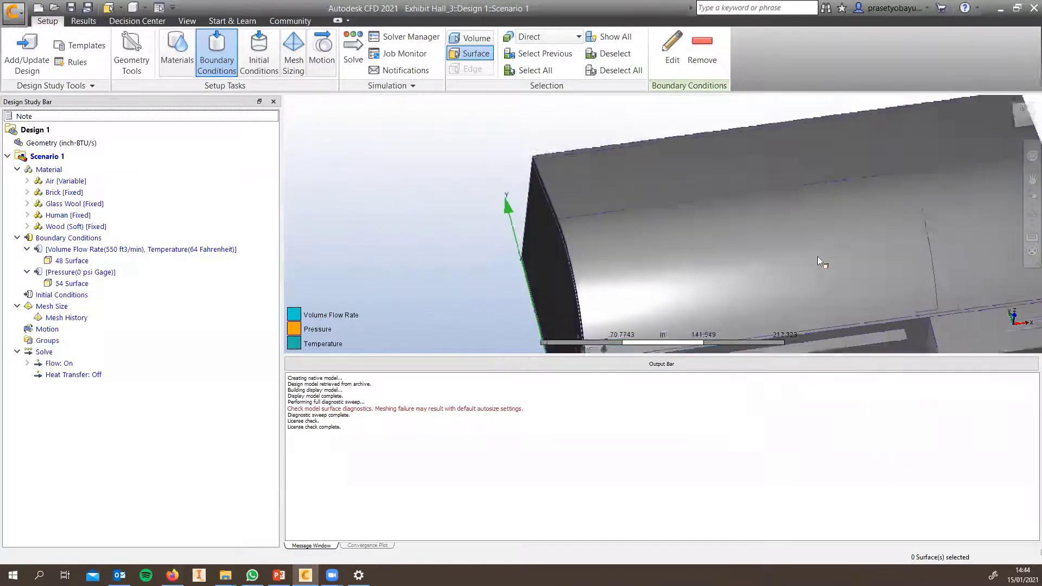
scroll(818, 257, "down", 2)
left_click(777, 205)
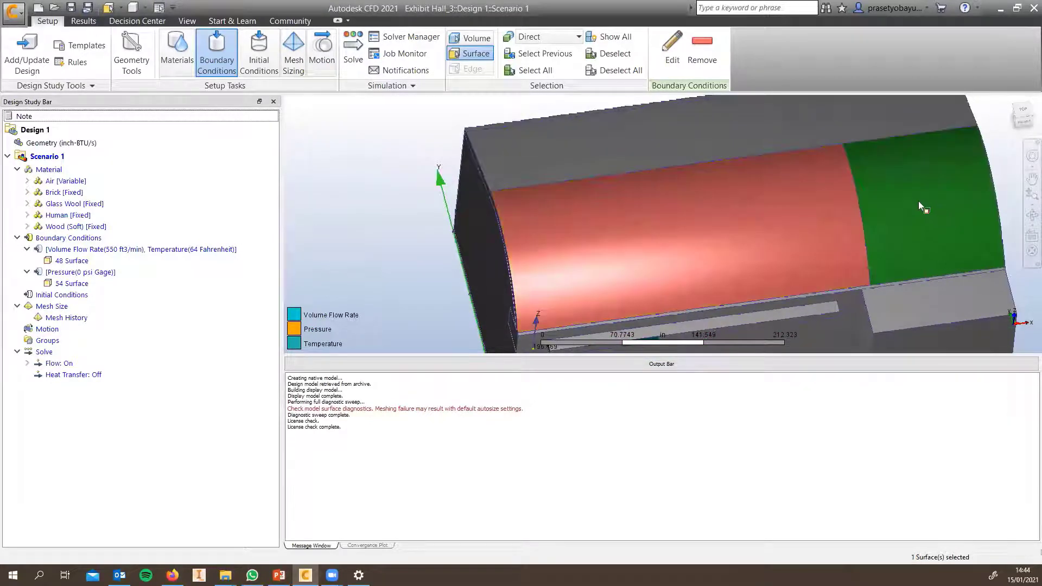
left_click(919, 200)
left_click(807, 129)
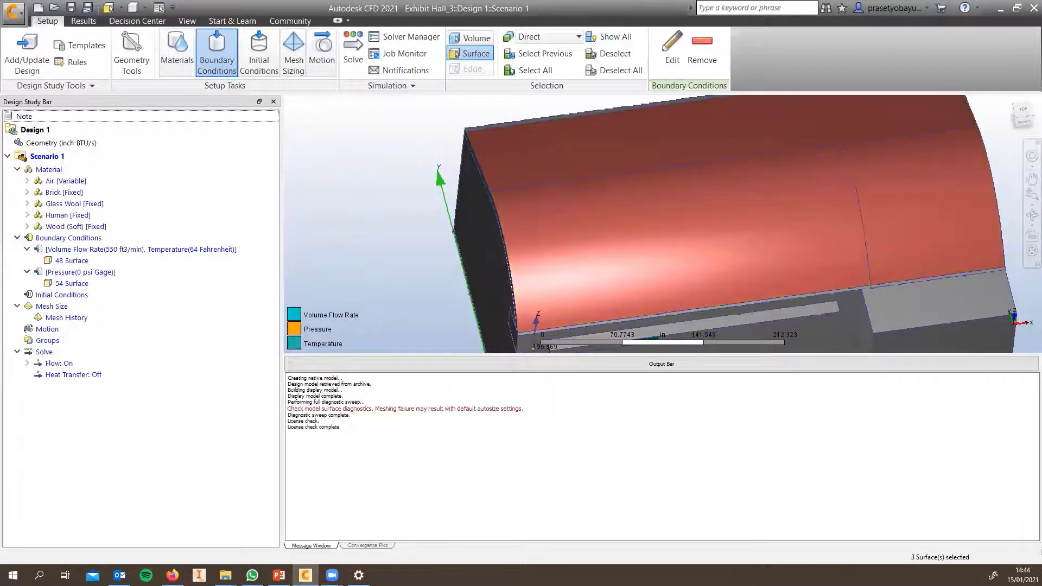
middle_click_drag(855, 354, 823, 205, "shift")
left_click(823, 205)
- Add the narrow edge strips along the front and the back of the main roof to the surface selection
scroll(777, 185, "up", 5)
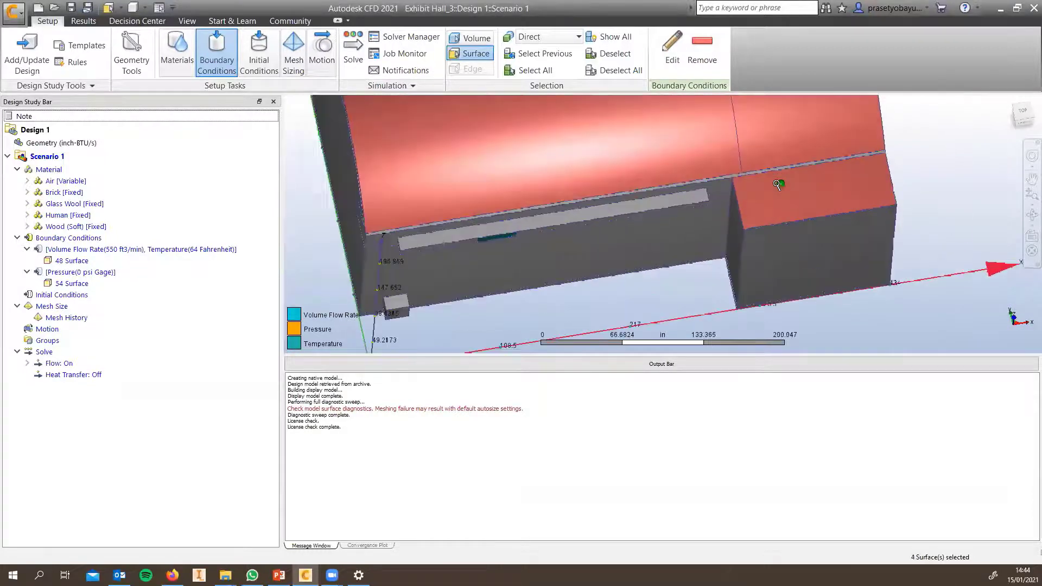
left_click(765, 147)
scroll(794, 174, "down", 2)
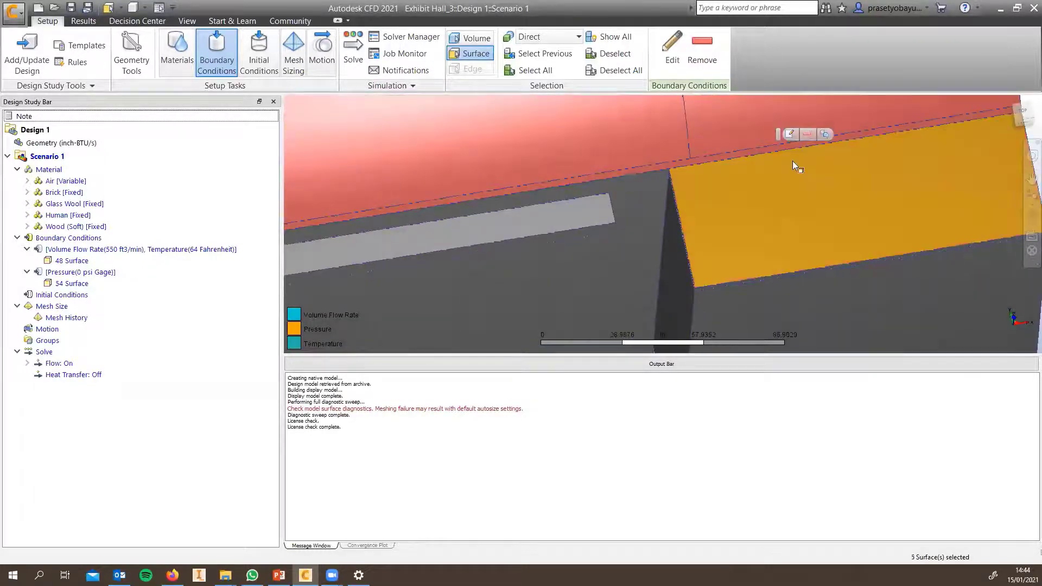
scroll(794, 188, "down", 6)
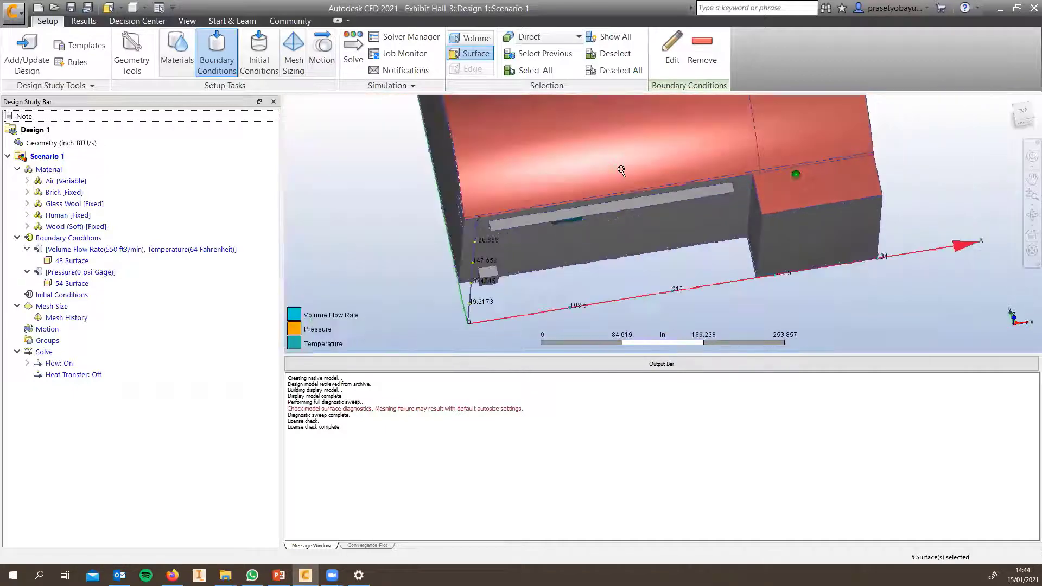
middle_click_drag(625, 218, 624, 256, "shift")
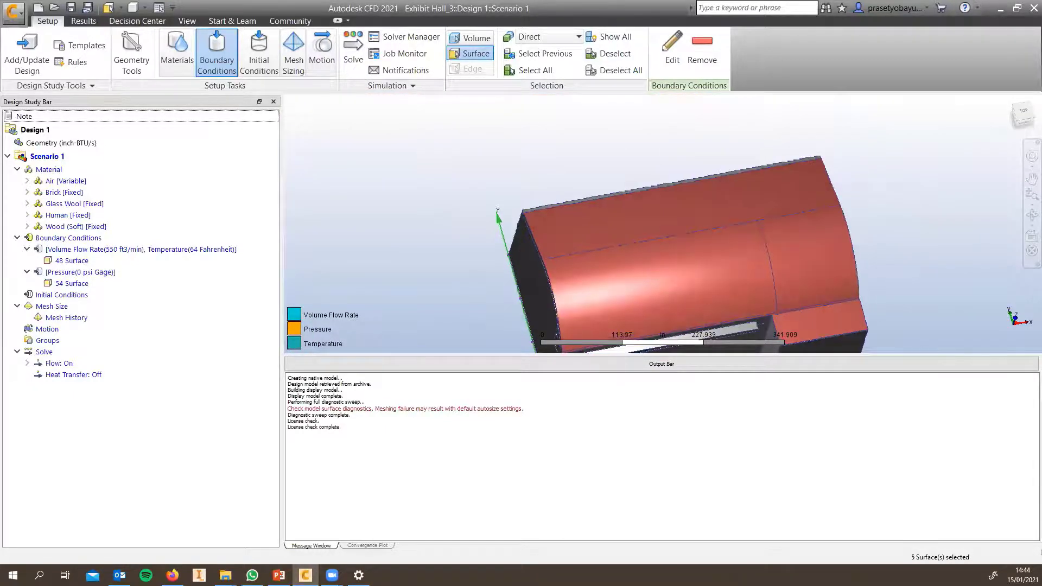
scroll(596, 205, "up", 8)
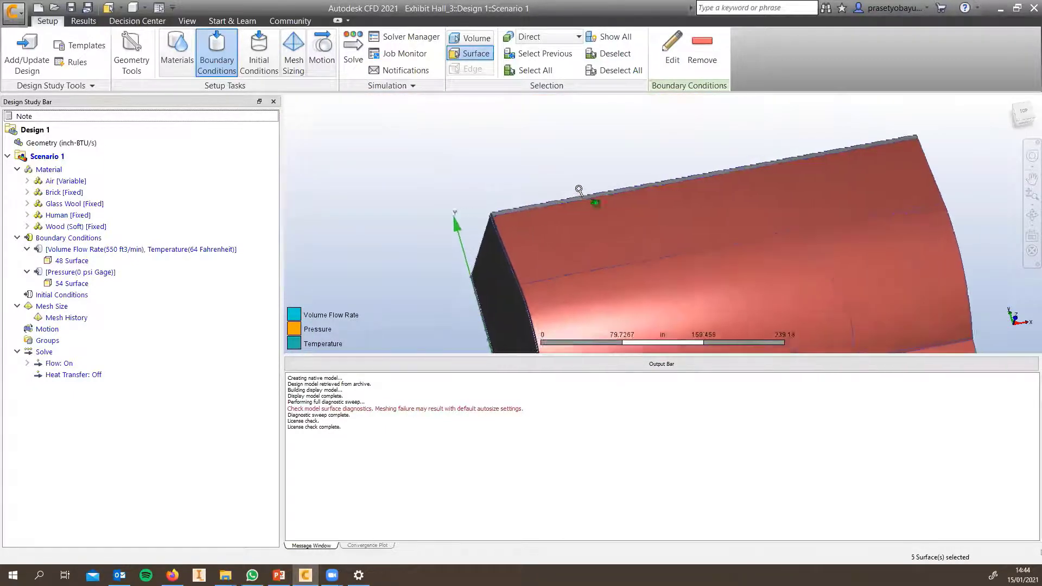
left_click(461, 195)
scroll(461, 200, "down", 5)
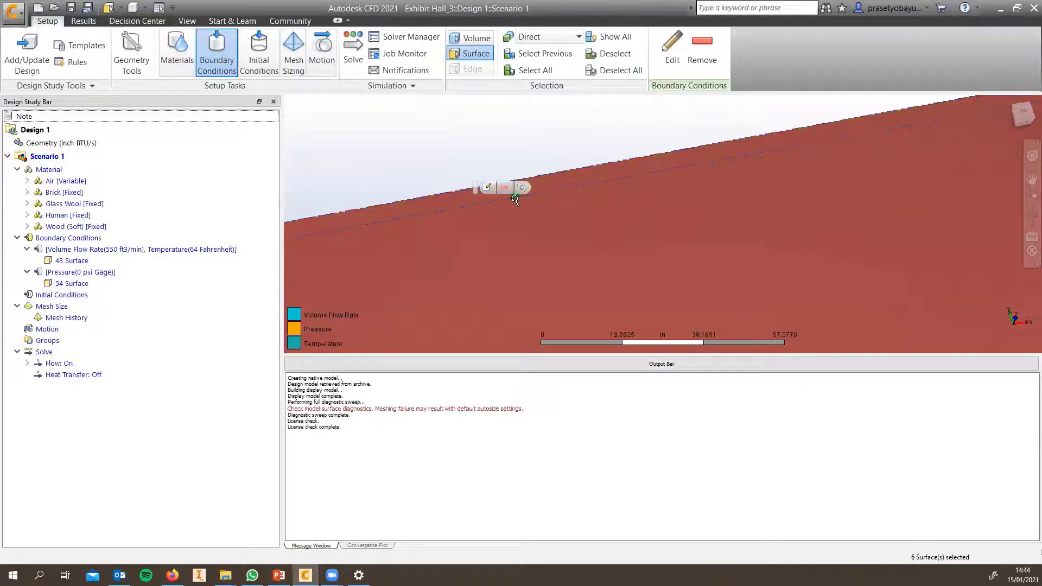
scroll(539, 240, "down", 5)
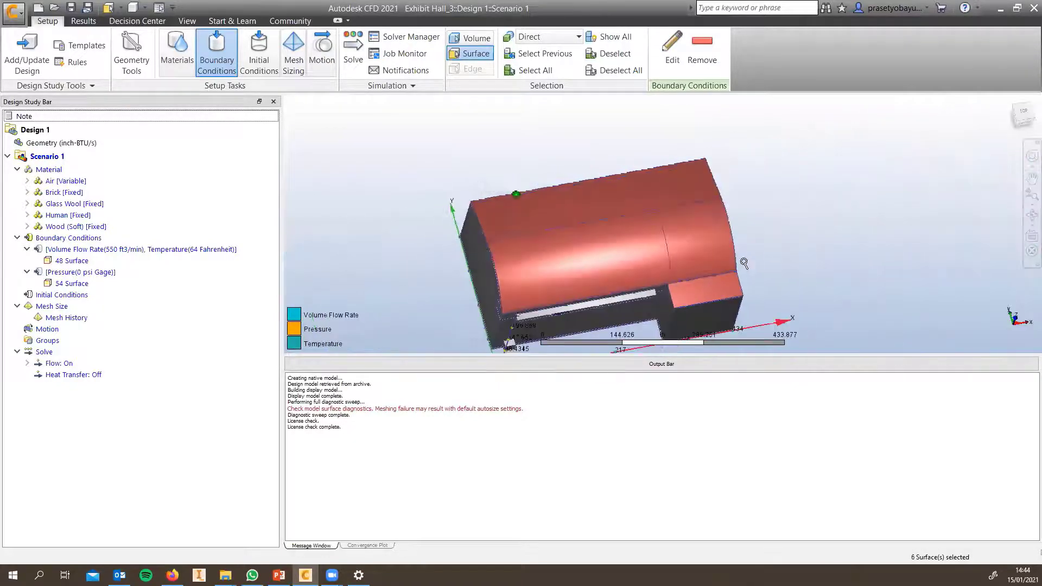
middle_click_drag(540, 240, 798, 239, "shift")
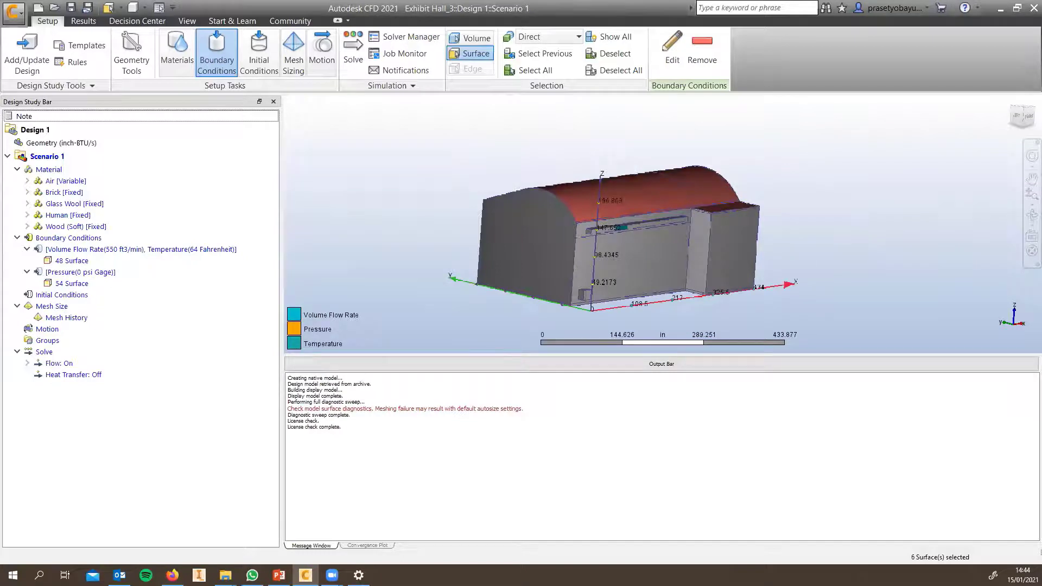
- Add the gable end wall beside the Y axis and the roof's edge strip above it to the surface selection
scroll(540, 201, "up", 1)
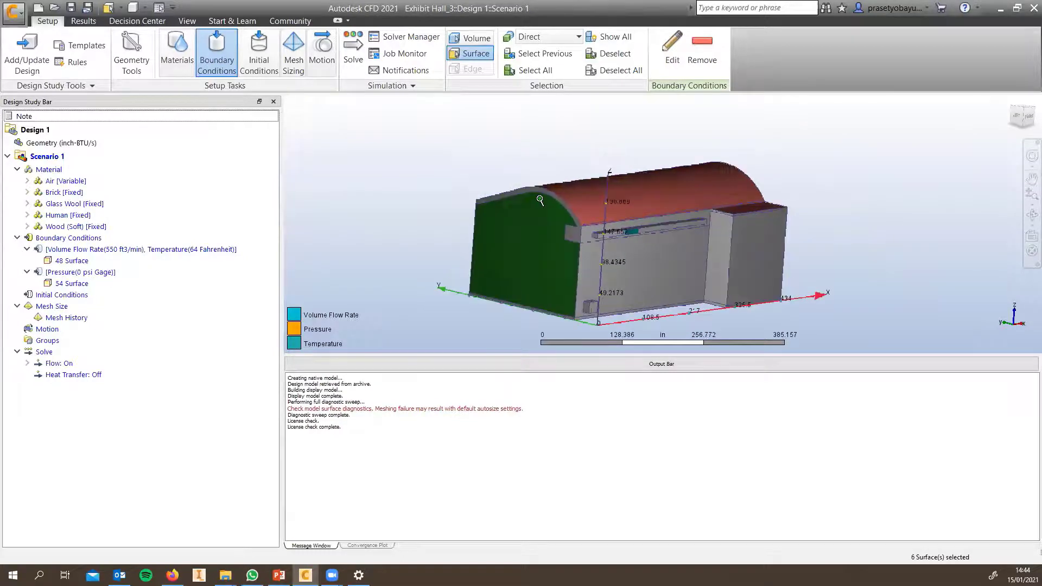
scroll(540, 200, "up", 3)
left_click(576, 254)
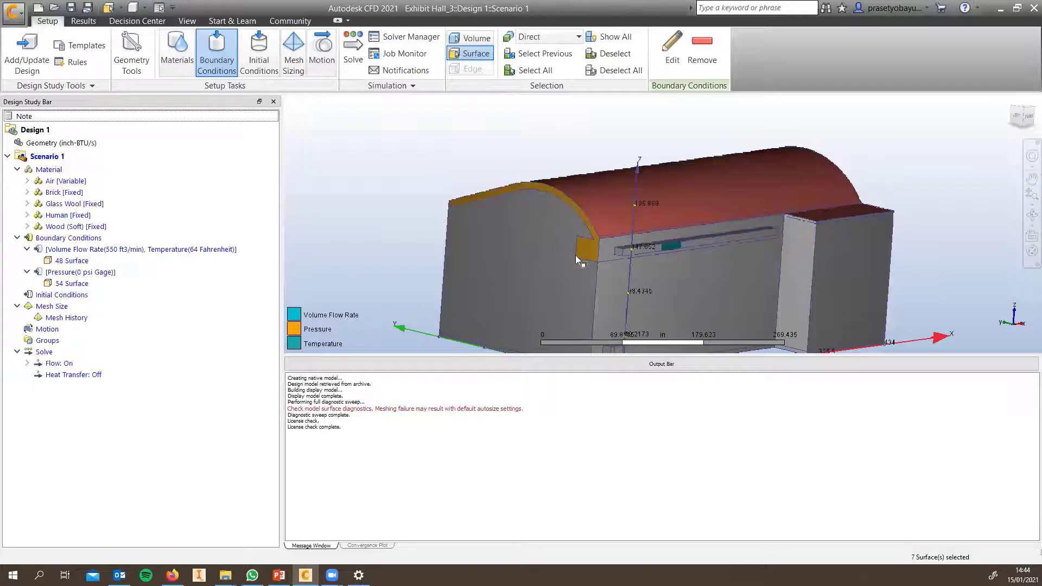
left_click(550, 269)
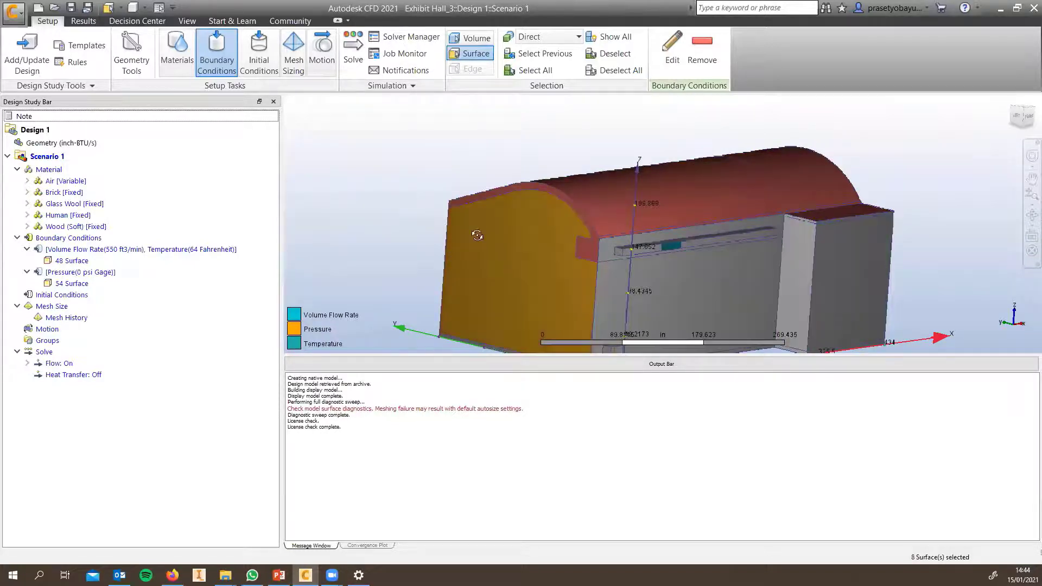
- Add the long rear wall and the narrow strip along its upper edge to the surface selection
middle_click_drag(477, 234, 462, 256, "shift")
left_click(462, 256)
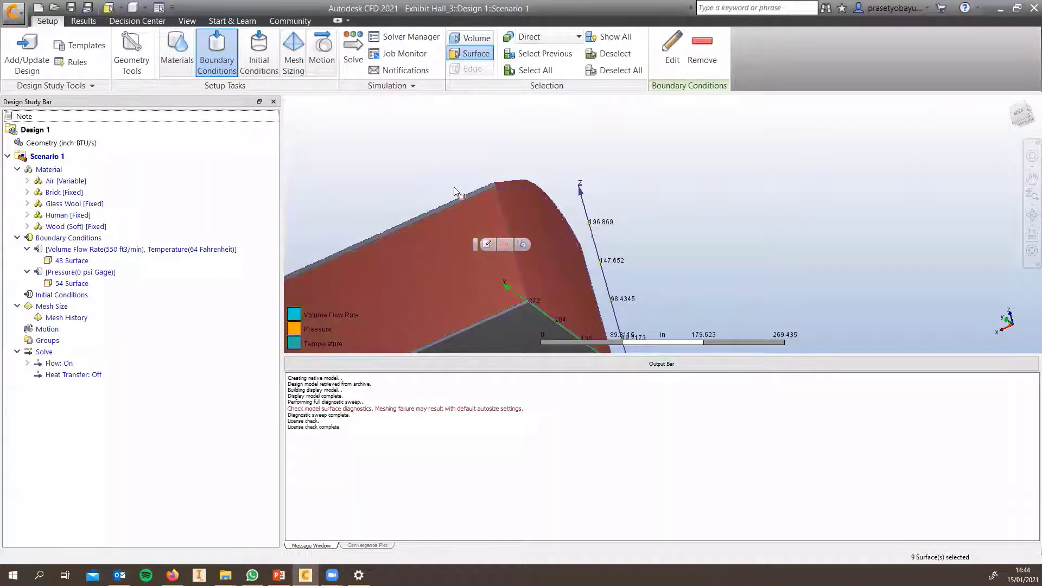
left_click(459, 198)
middle_click_drag(537, 200, 565, 203, "shift")
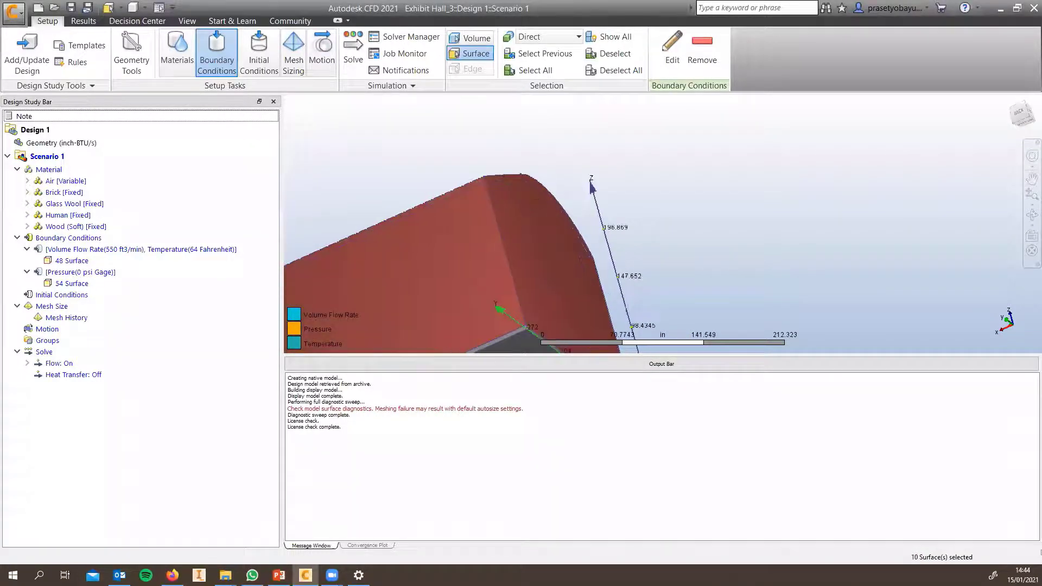
- Add the opposite gable end wall and its roof edge strip to the surface selection
middle_click_drag(571, 341, 607, 237, "shift")
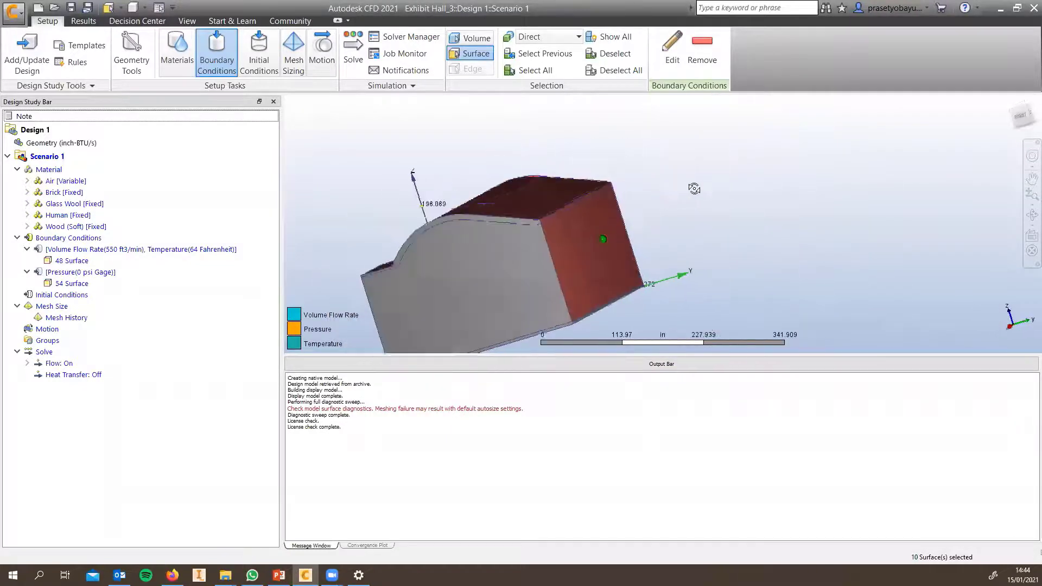
left_click(521, 278)
left_click(511, 217)
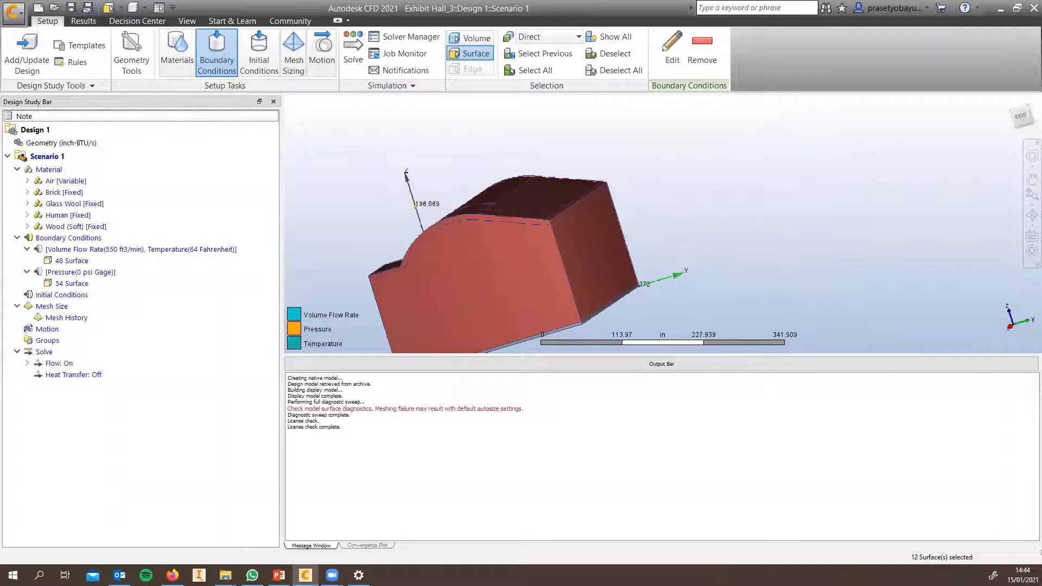
middle_click_drag(459, 214, 600, 239, "shift")
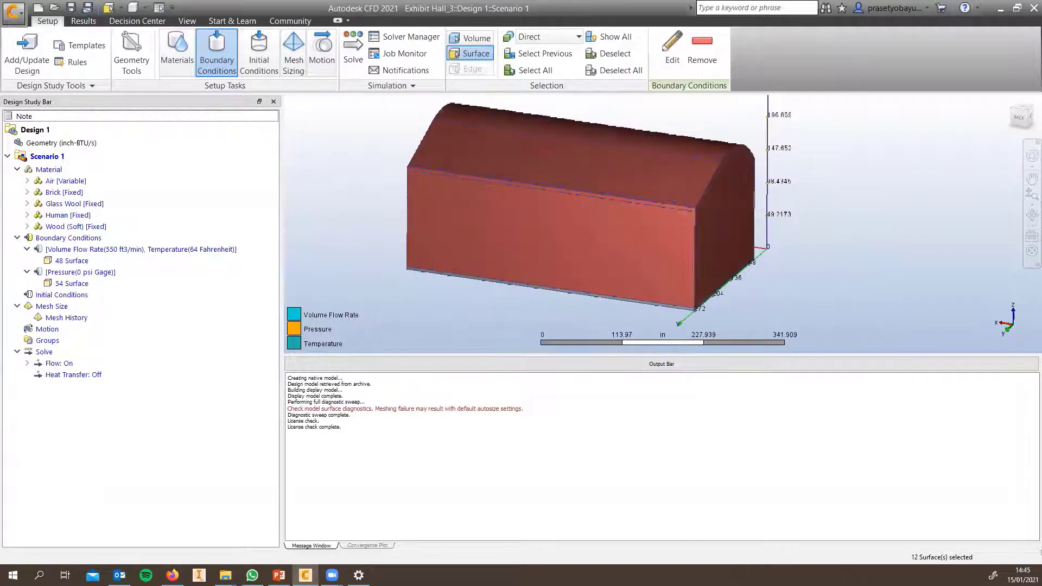
- Start a boundary condition for the selected exterior surfaces and set its type to Film Coefficient
left_click(671, 57)
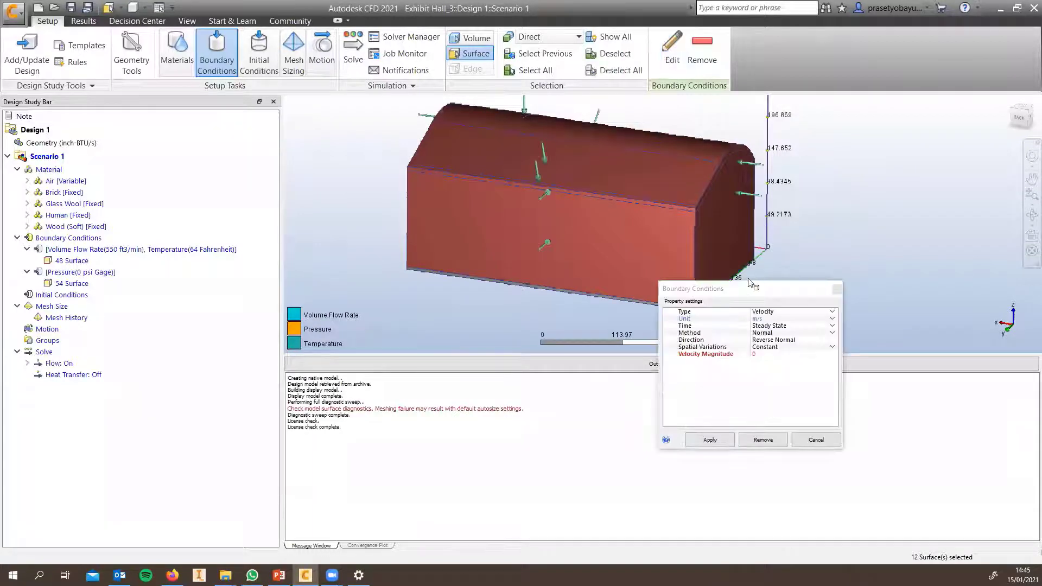
left_click_drag(753, 288, 697, 187)
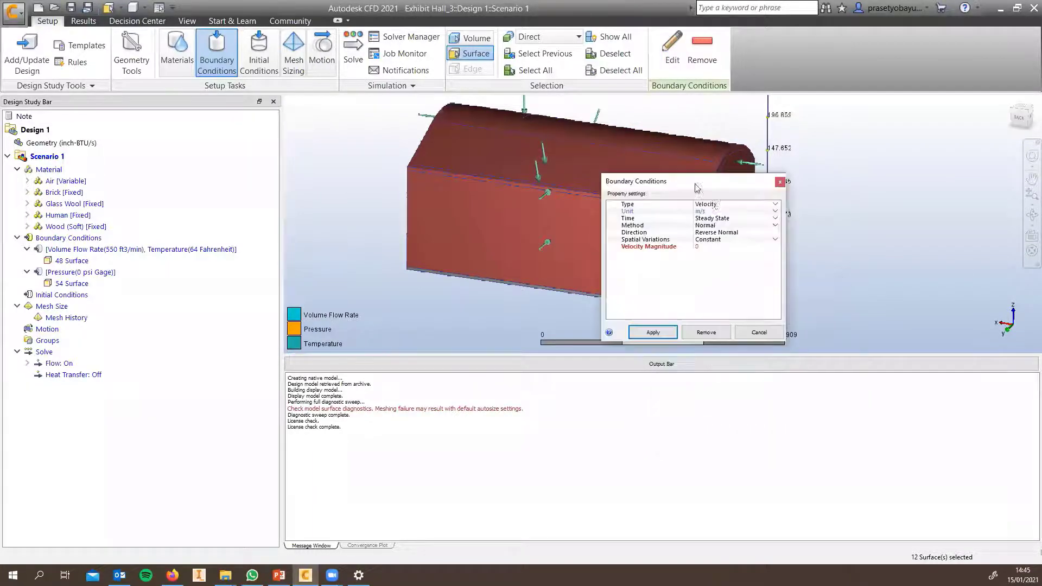
left_click(717, 206)
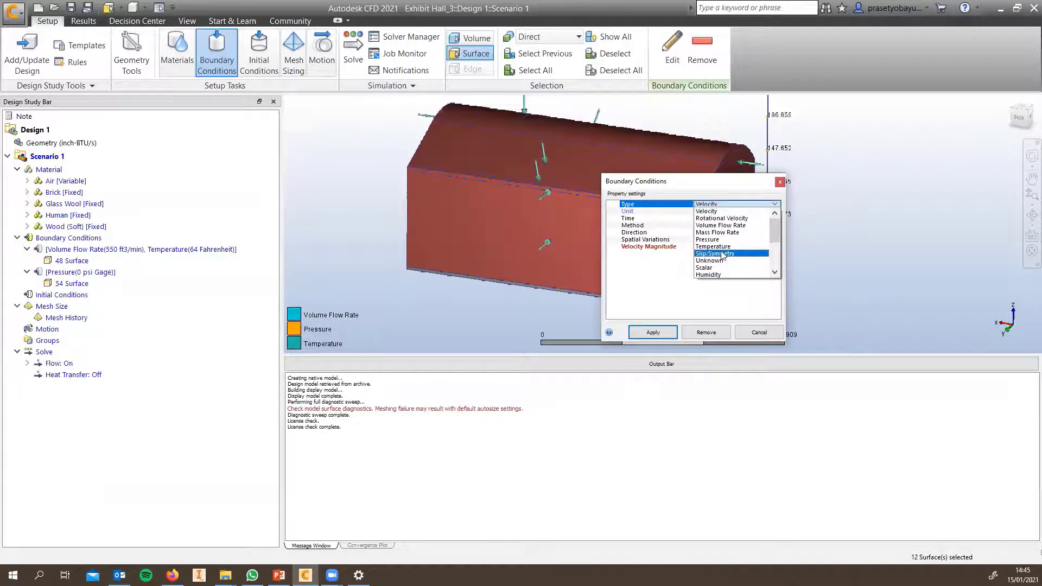
scroll(724, 252, "up", 3)
scroll(726, 249, "down", 3)
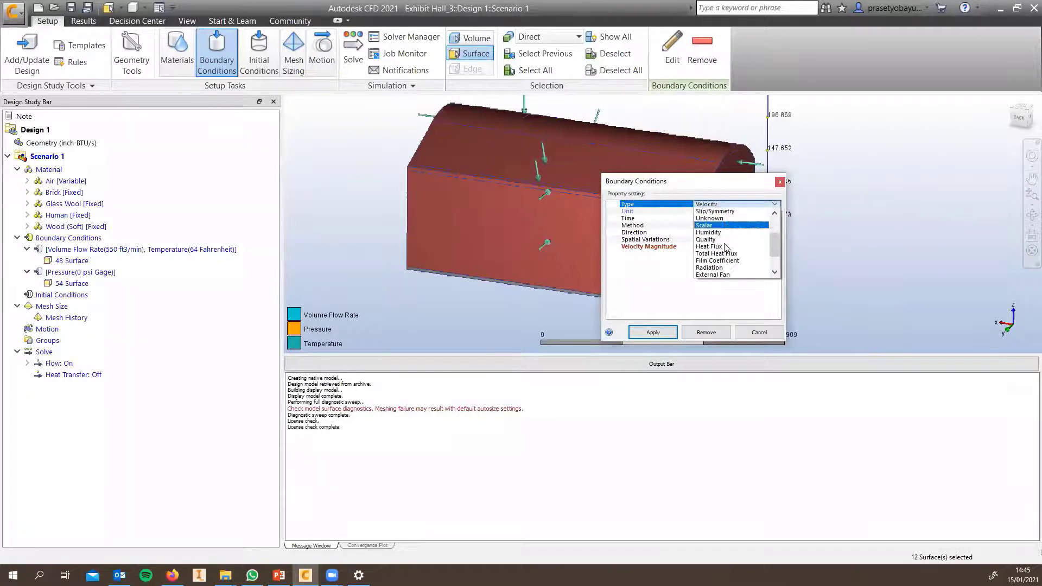
left_click(726, 262)
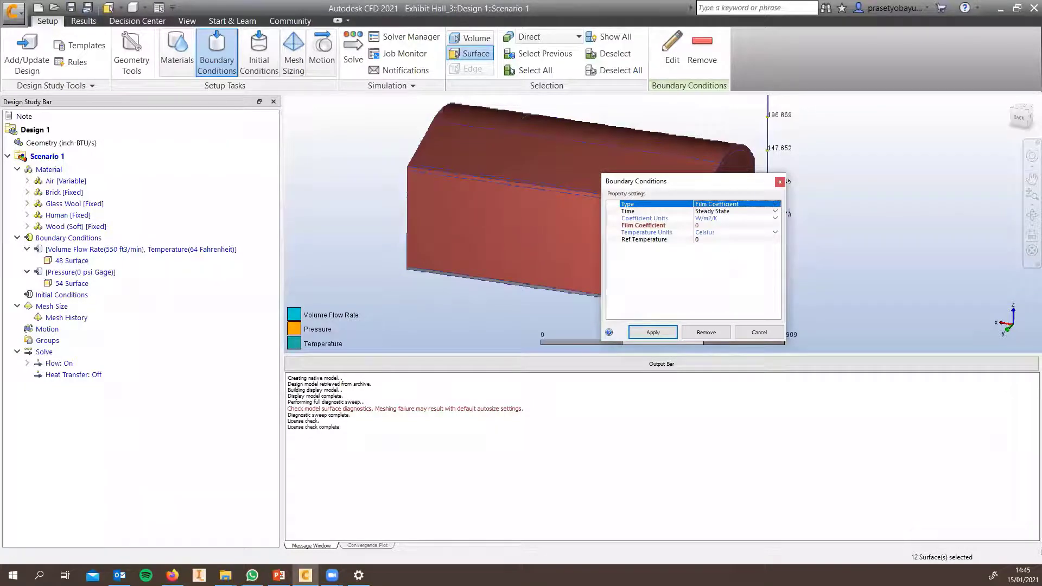
- Set the film coefficient to 3.5 with BTU/ft2/h/R as the coefficient unit
left_click(723, 219)
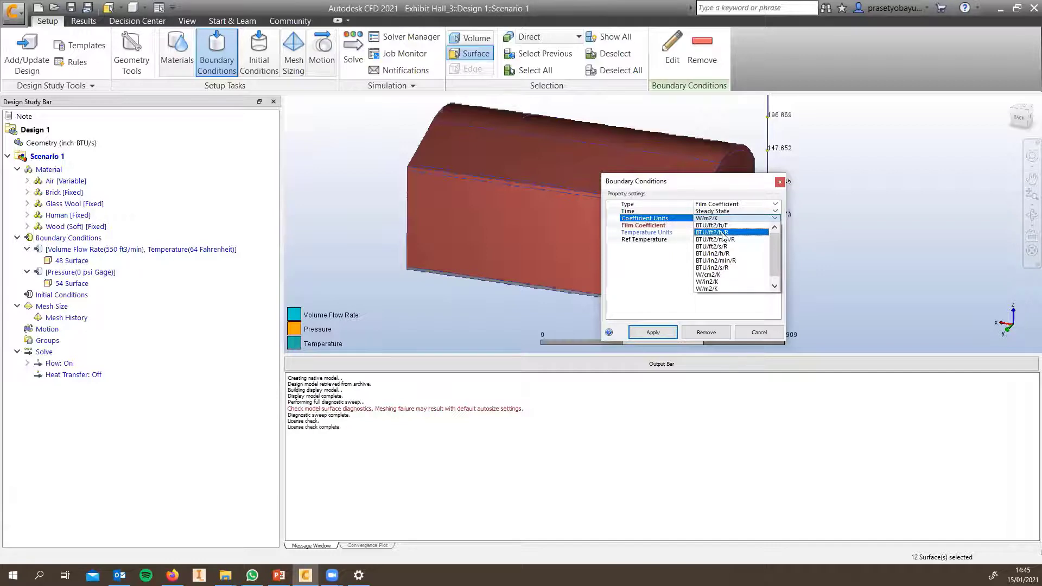
left_click(724, 233)
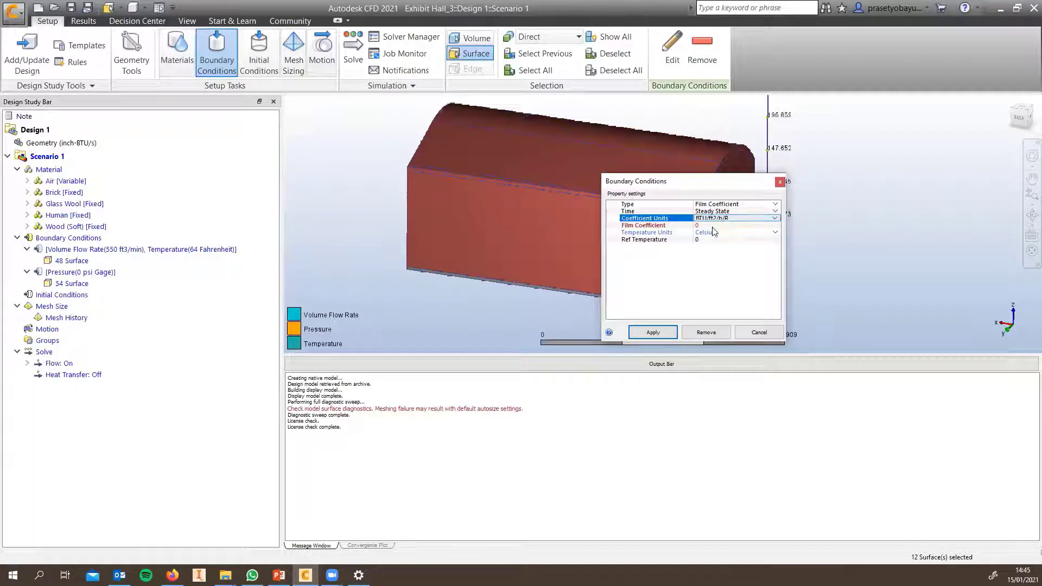
left_click(714, 225)
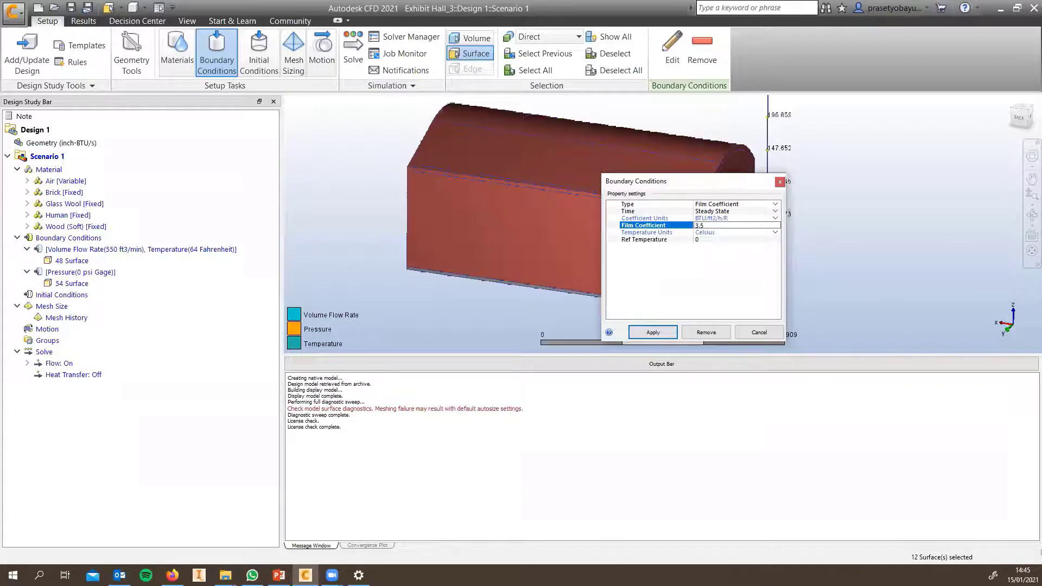
- Set the reference temperature to 100 Fahrenheit and apply the film coefficient condition to the exterior surfaces
left_click(748, 233)
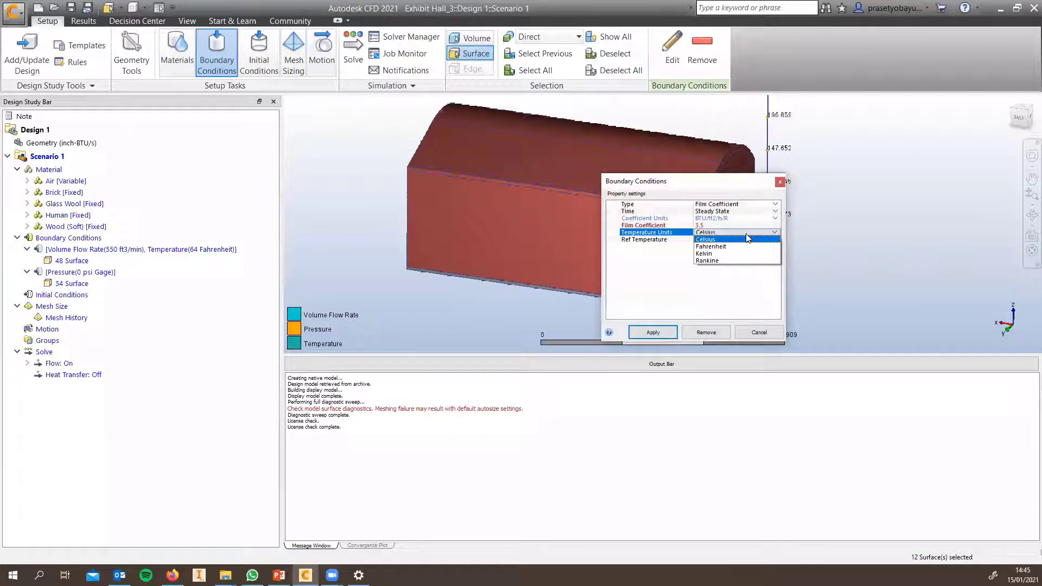
left_click(711, 249)
left_click(707, 240)
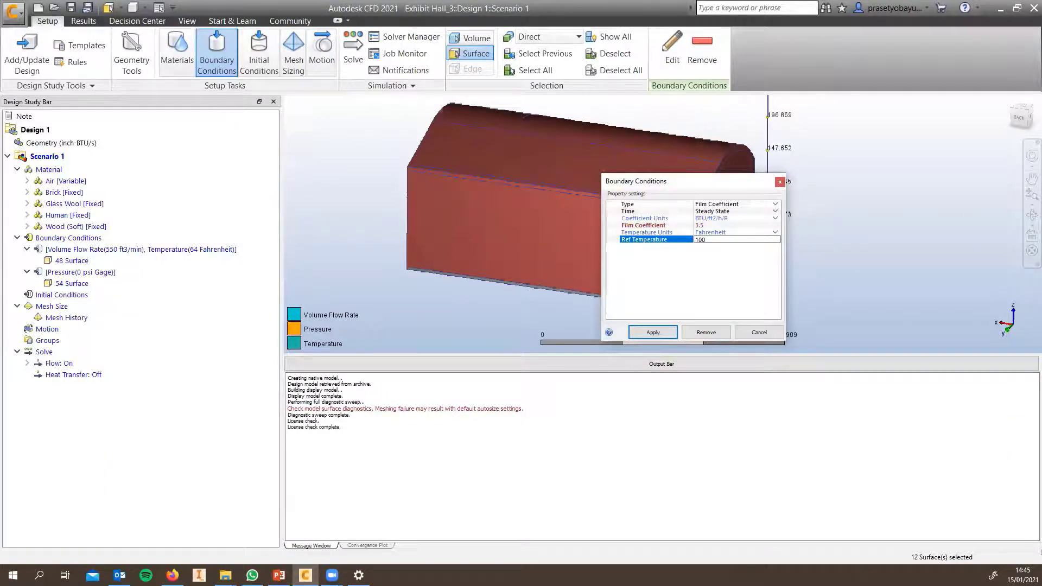
left_click_drag(689, 183, 576, 168)
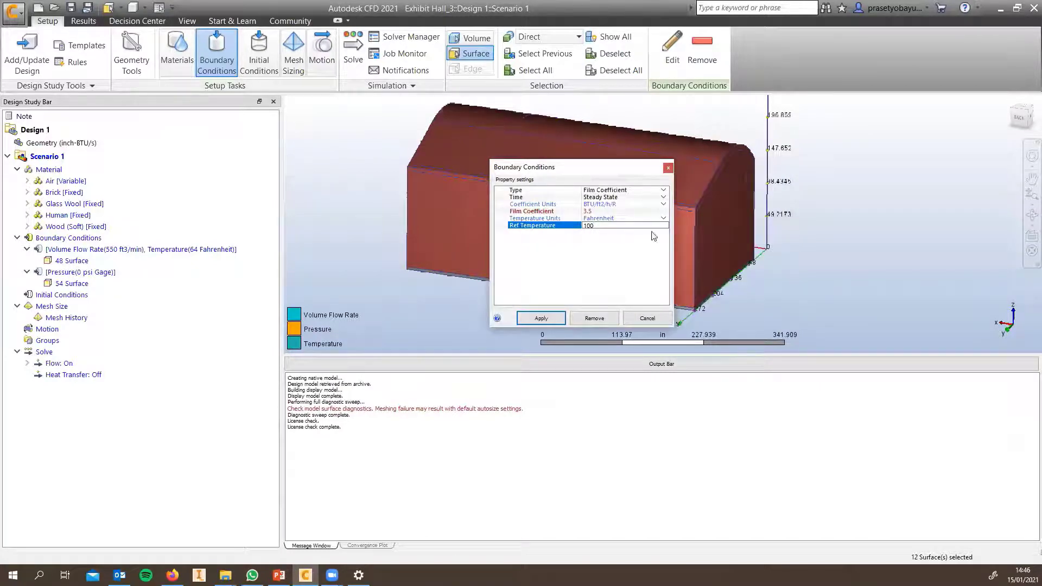
left_click(536, 319)
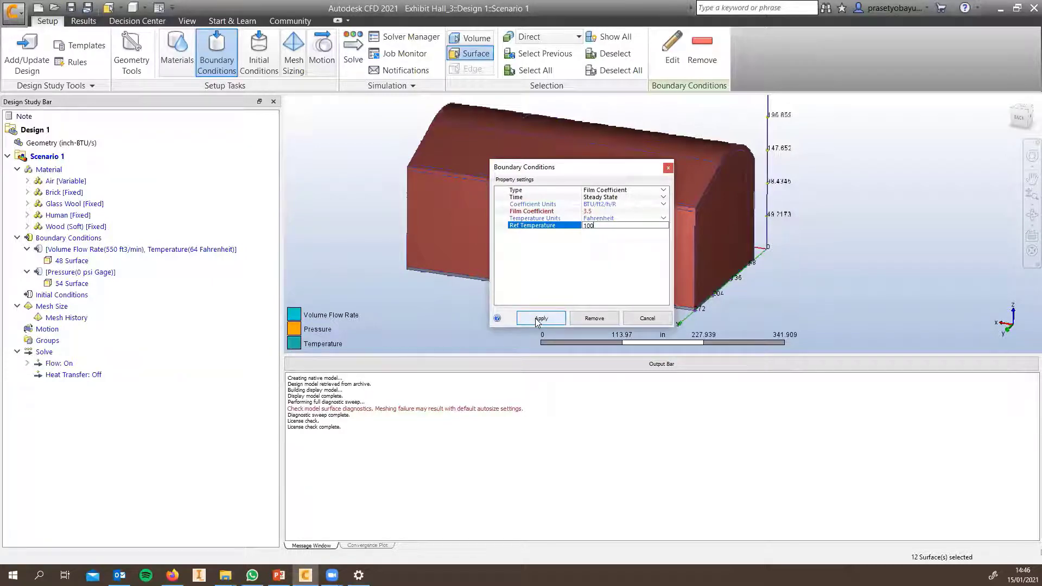
left_click(536, 319)
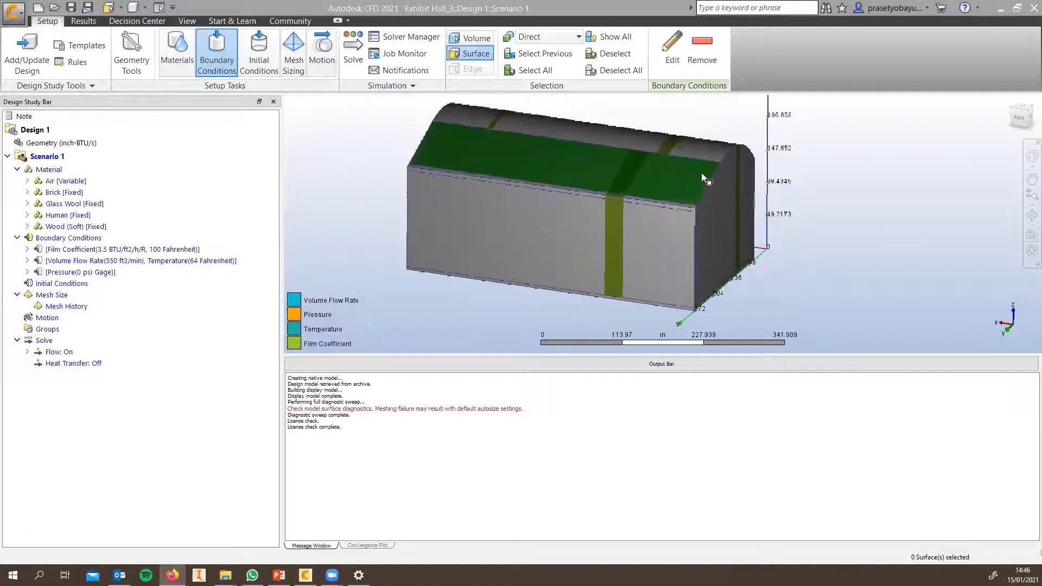
- Switch to volume selection and hide the hall's walls and interior air, exposing the seated person and benches
middle_click_drag(701, 173, 605, 295, "shift")
middle_click_drag(661, 244, 677, 182, "shift")
key("v")
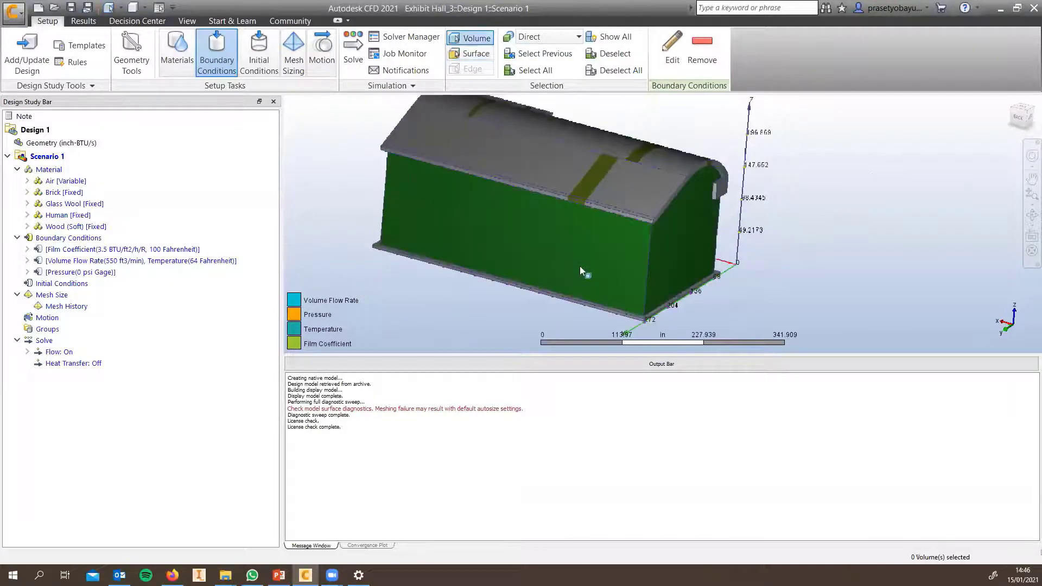
middle_click_drag(580, 266, 566, 215, "shift")
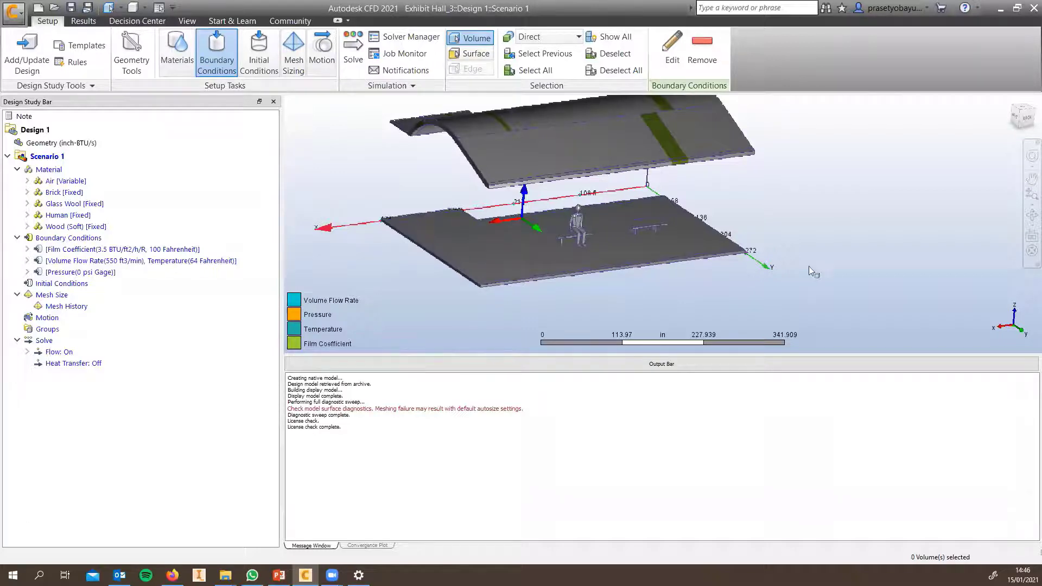
scroll(608, 223, "up", 2)
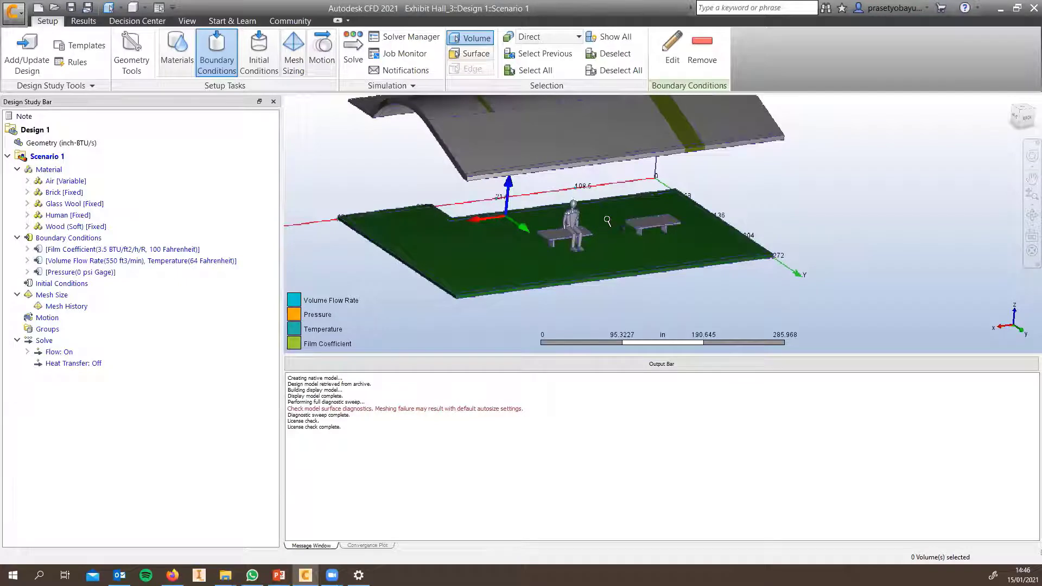
scroll(611, 214, "up", 1)
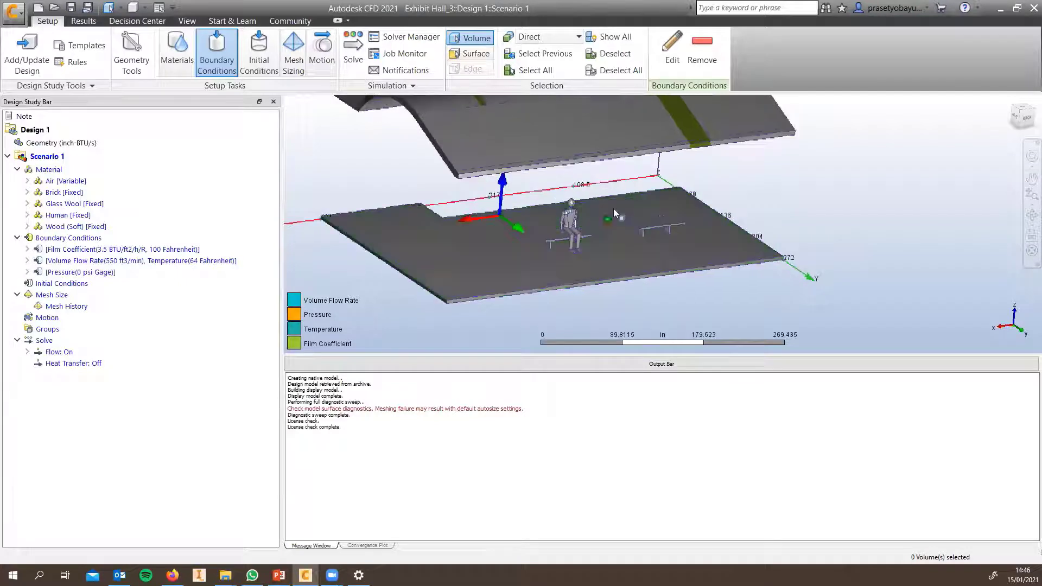
left_click(480, 42)
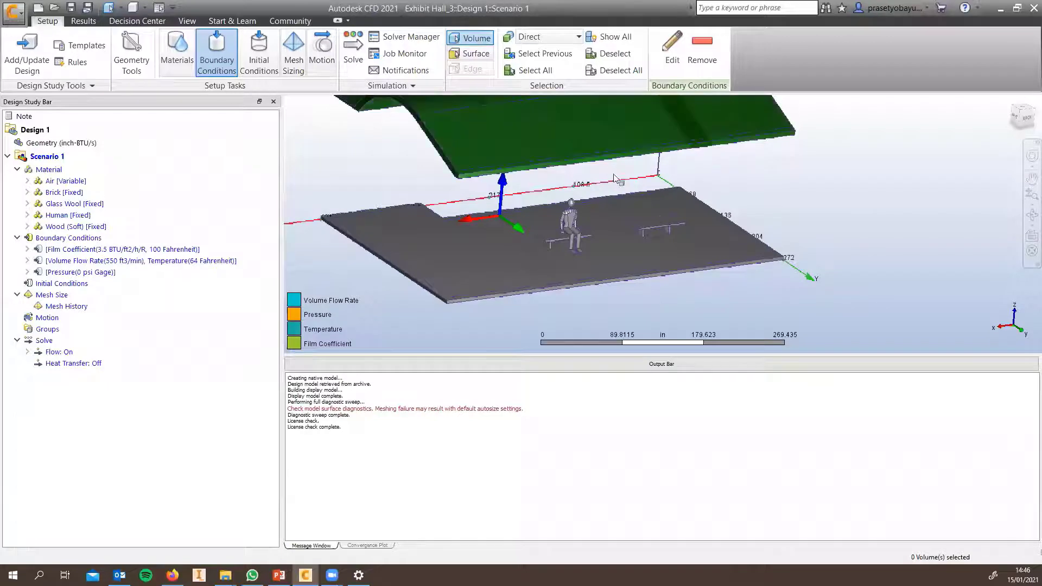
left_click(576, 212)
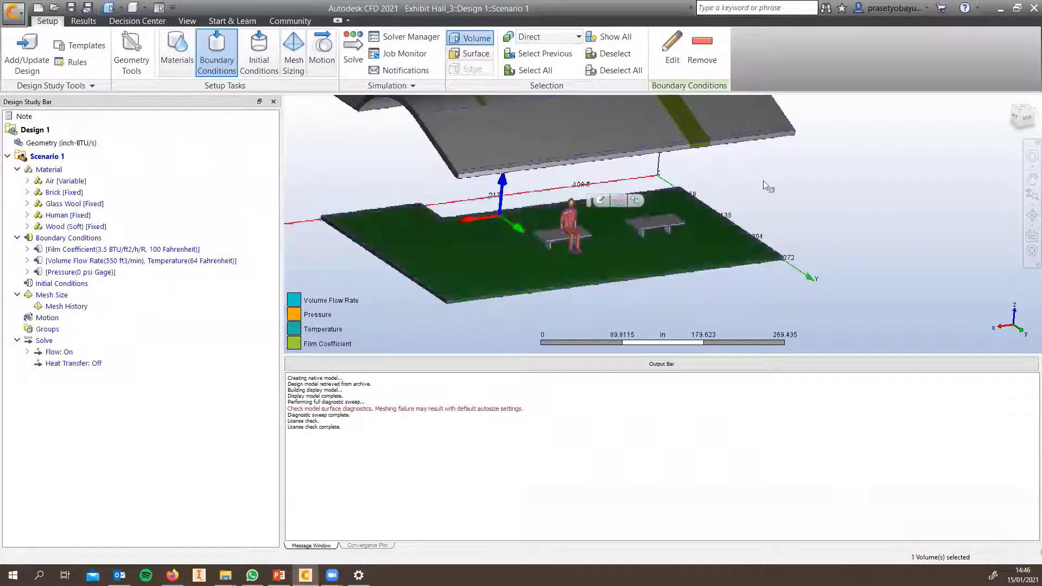
right_click(868, 170)
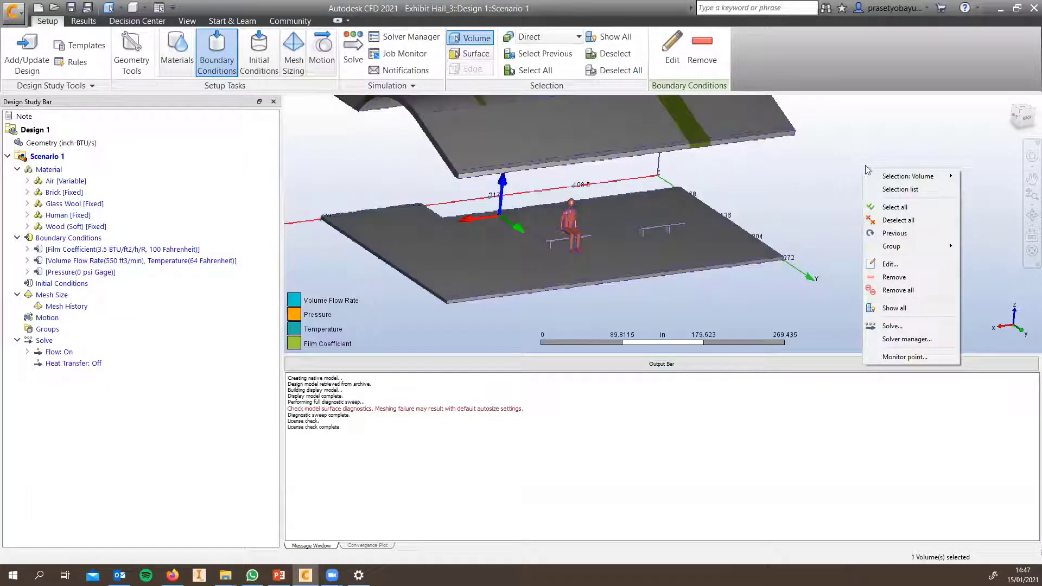
left_click(895, 221)
- Assign a steady-state Total Heat Generation boundary condition of 60 W to the seated person's volume
scroll(605, 235, "up", 2)
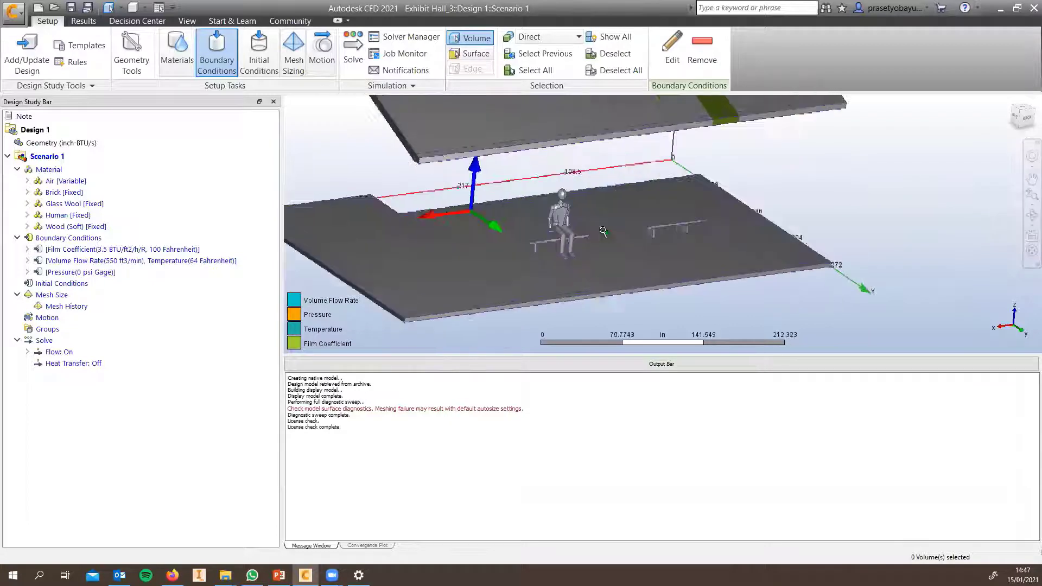
scroll(603, 232, "up", 2)
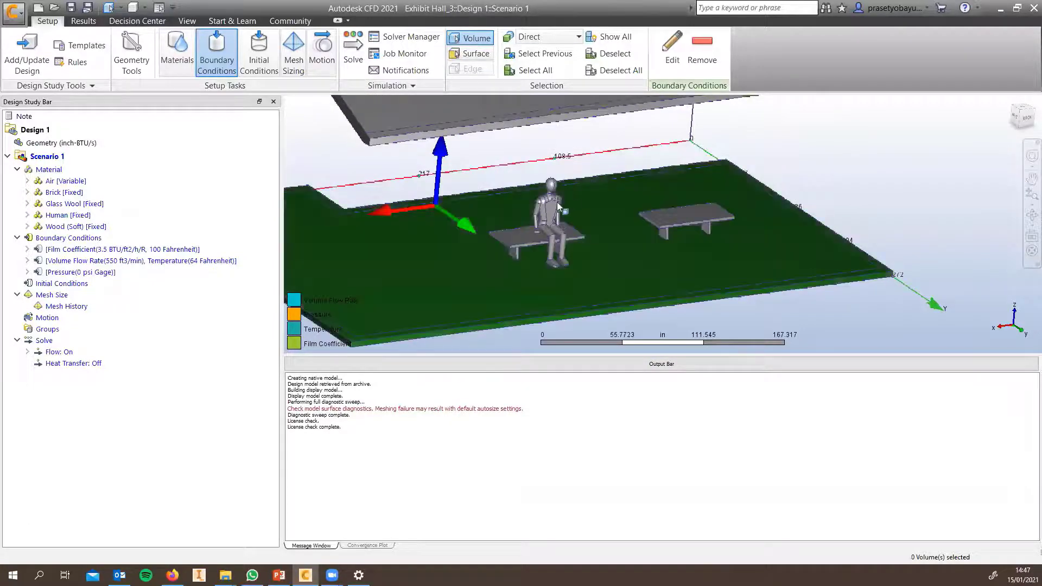
left_click(557, 203)
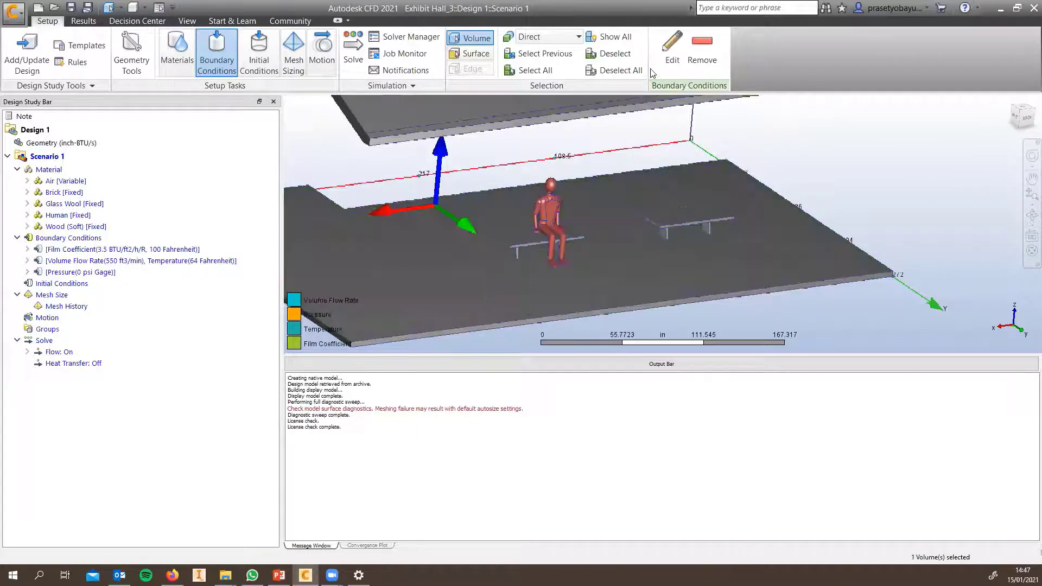
left_click(673, 60)
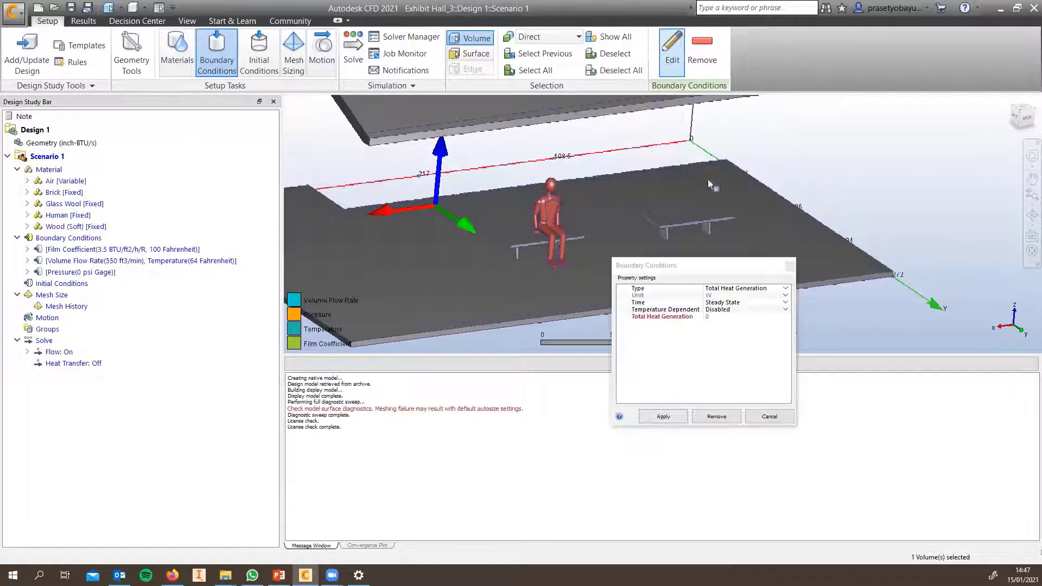
left_click_drag(698, 262, 750, 151)
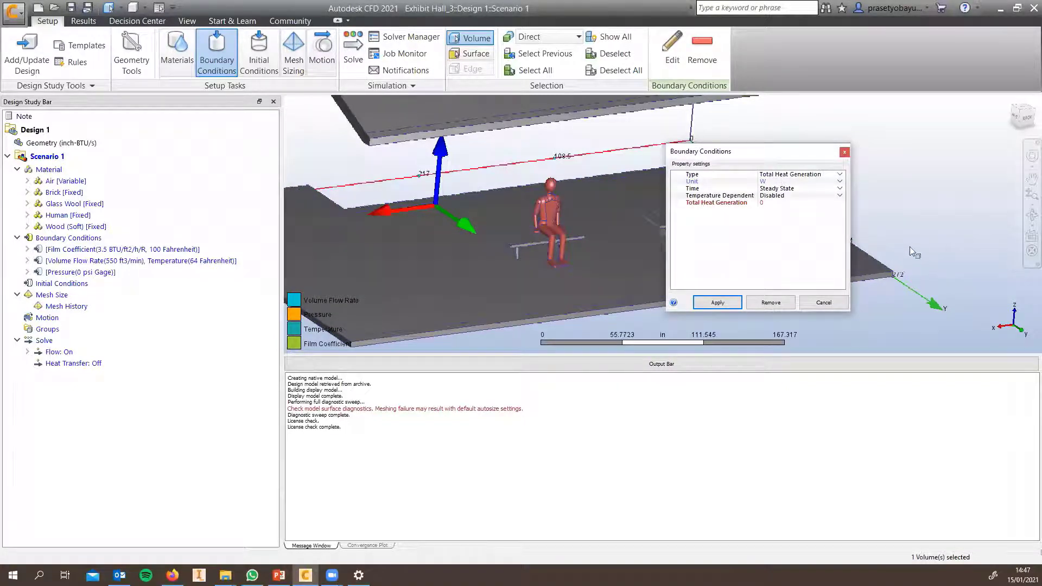
left_click(769, 204)
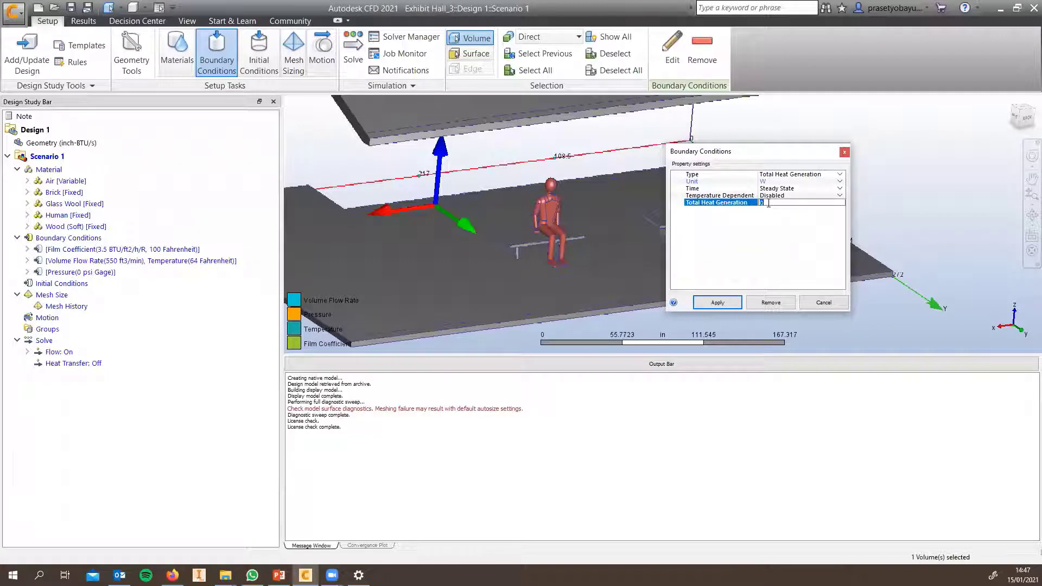
left_click(776, 182)
left_click(777, 210)
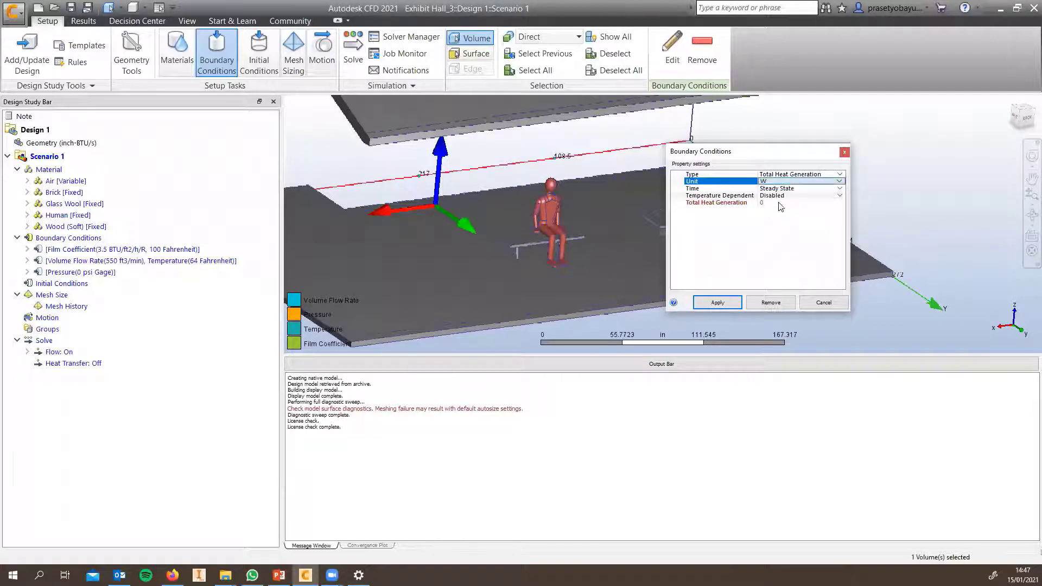
left_click(774, 203)
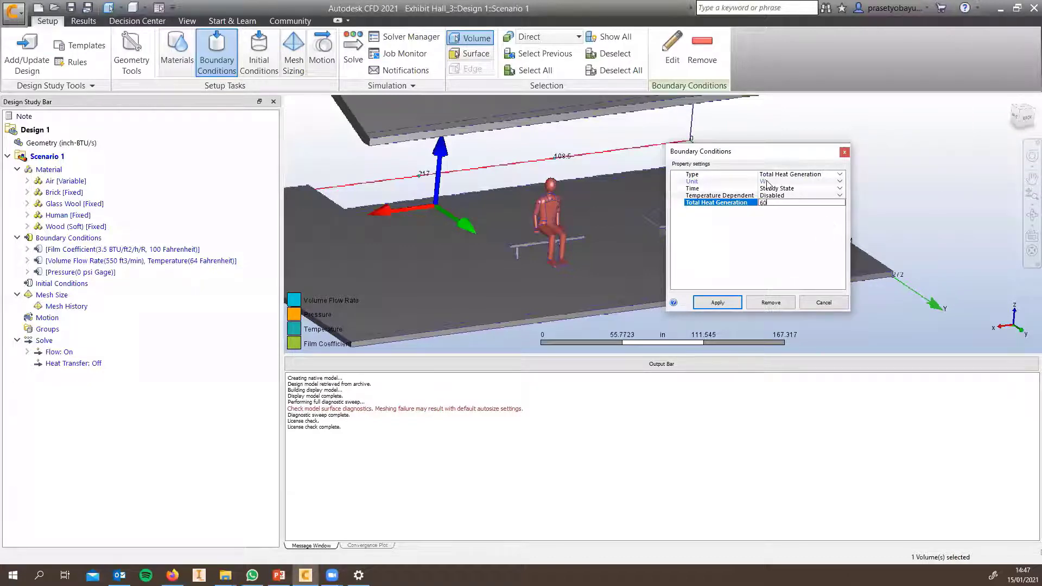
left_click(717, 302)
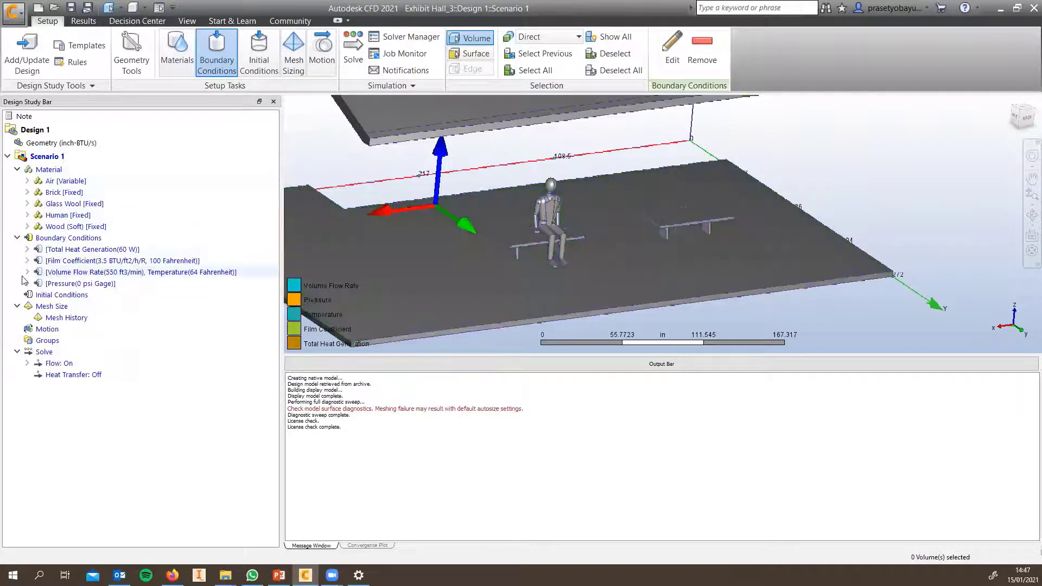
- Check which volume the Total Heat Generation condition is assigned to in the scenario's boundary conditions
left_click(27, 250)
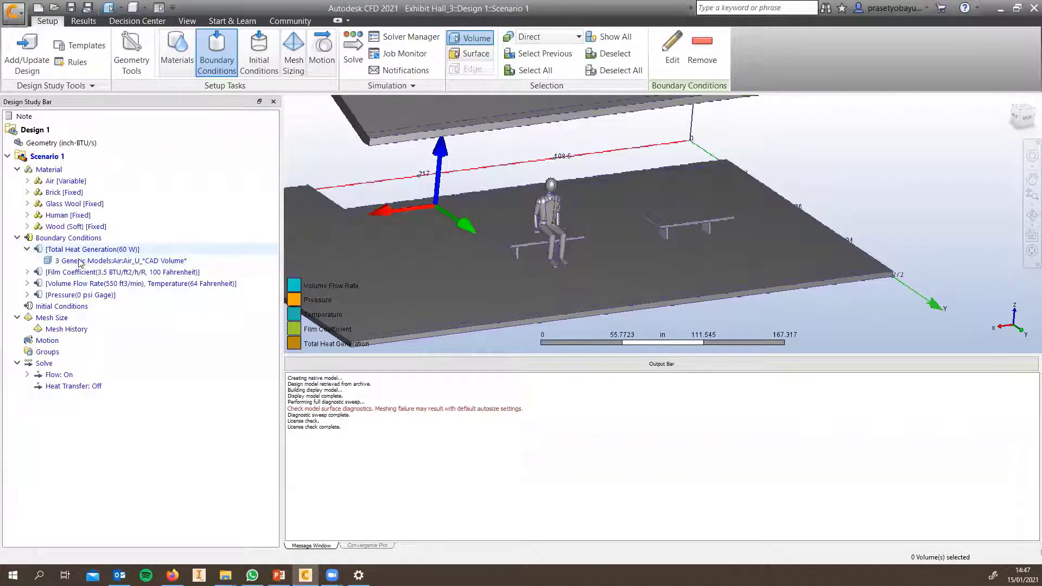
right_click(107, 266)
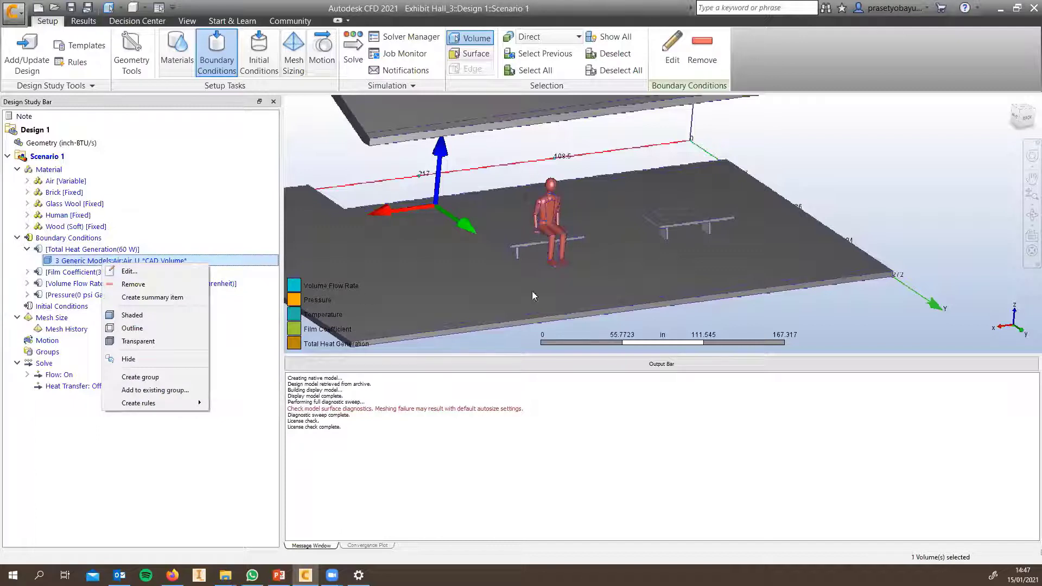
left_click(959, 214)
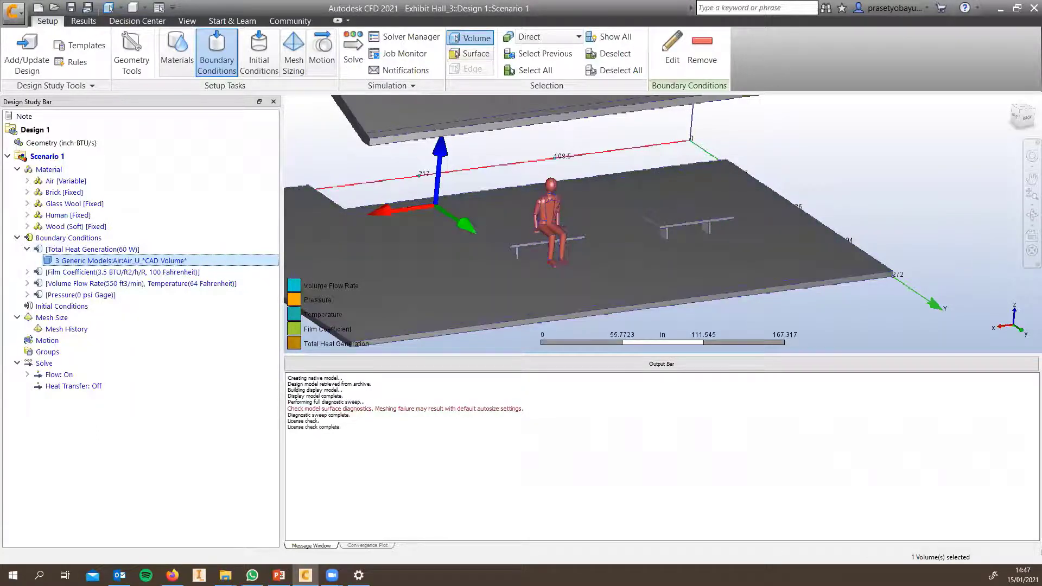
middle_click_drag(576, 260, 749, 209)
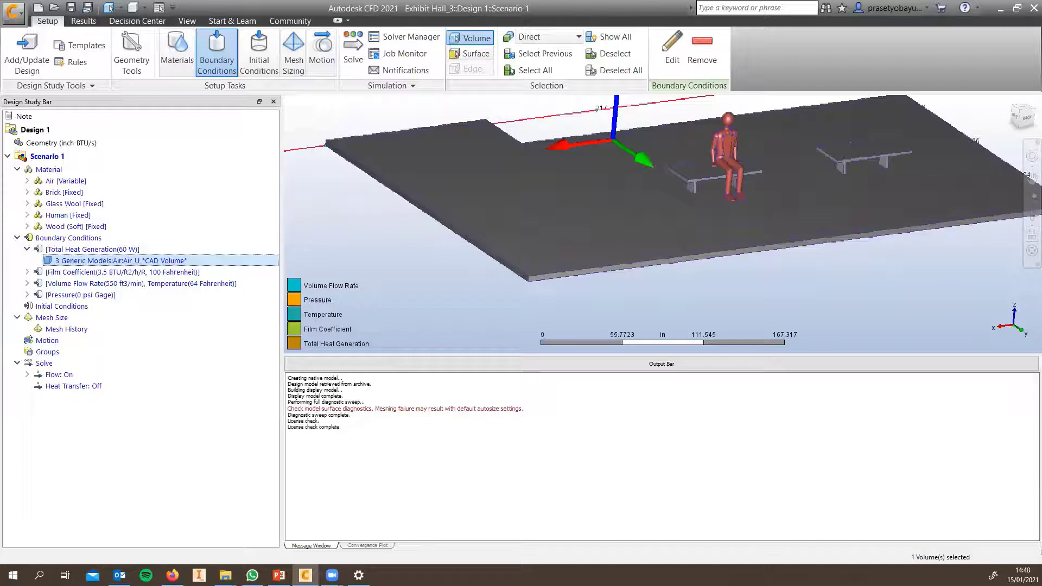
middle_click_drag(880, 252, 824, 225, "shift")
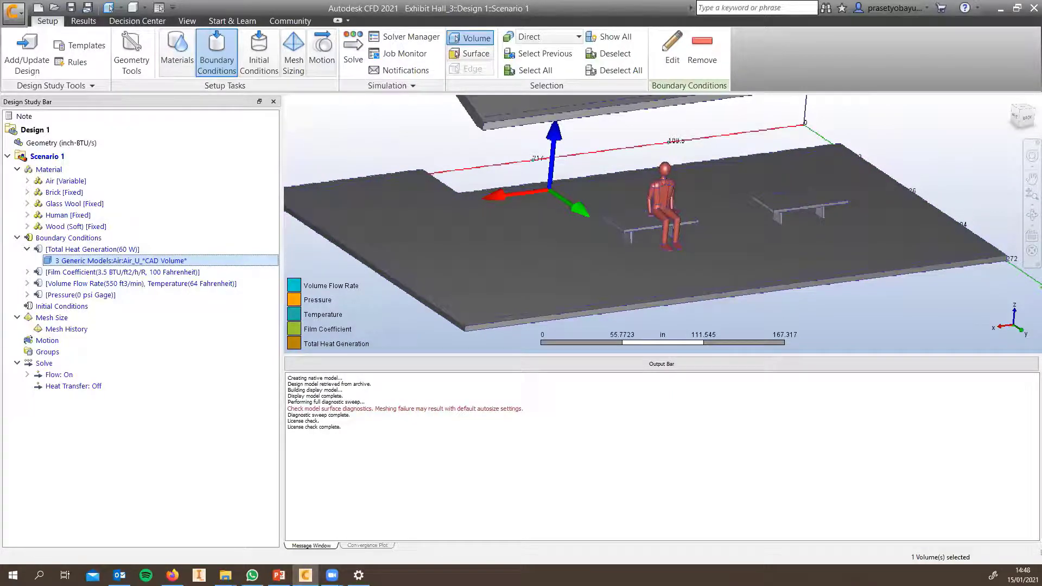
- Switch to mesh sizing, show the hall's hidden volumes again, and autosize the mesh for the whole model
left_click(455, 38)
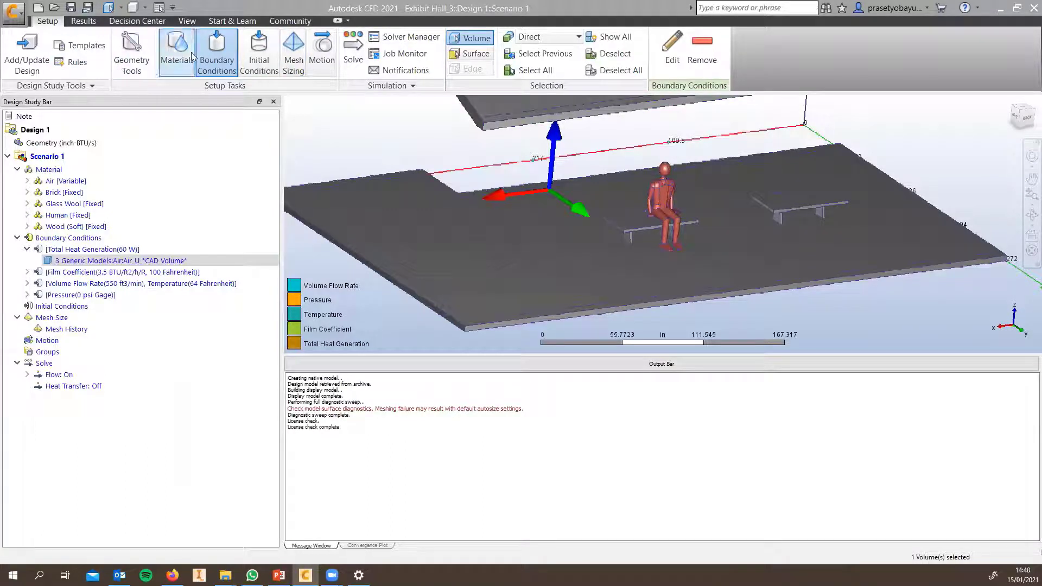
left_click(292, 53)
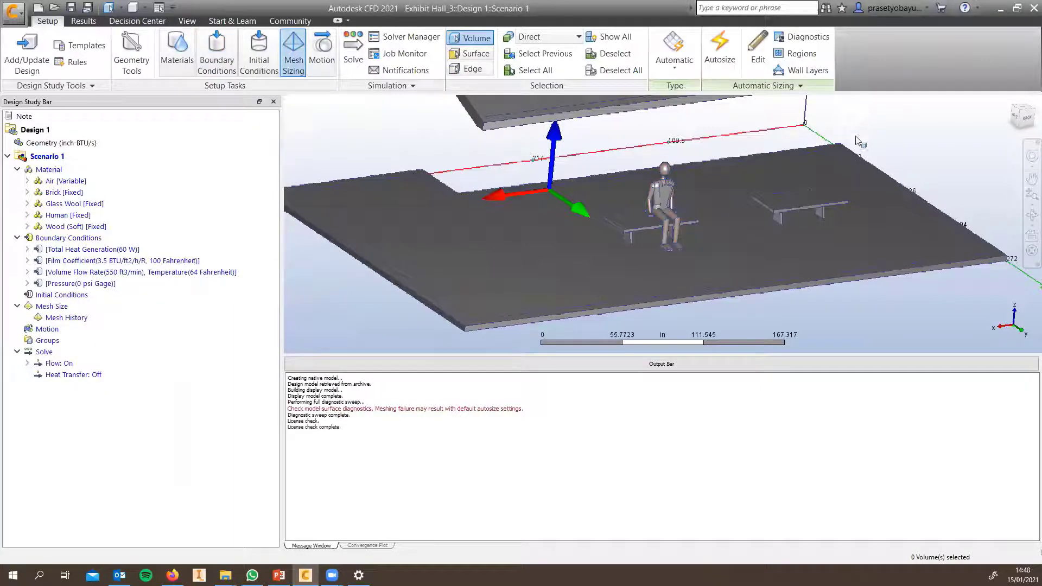
scroll(910, 137, "down", 5)
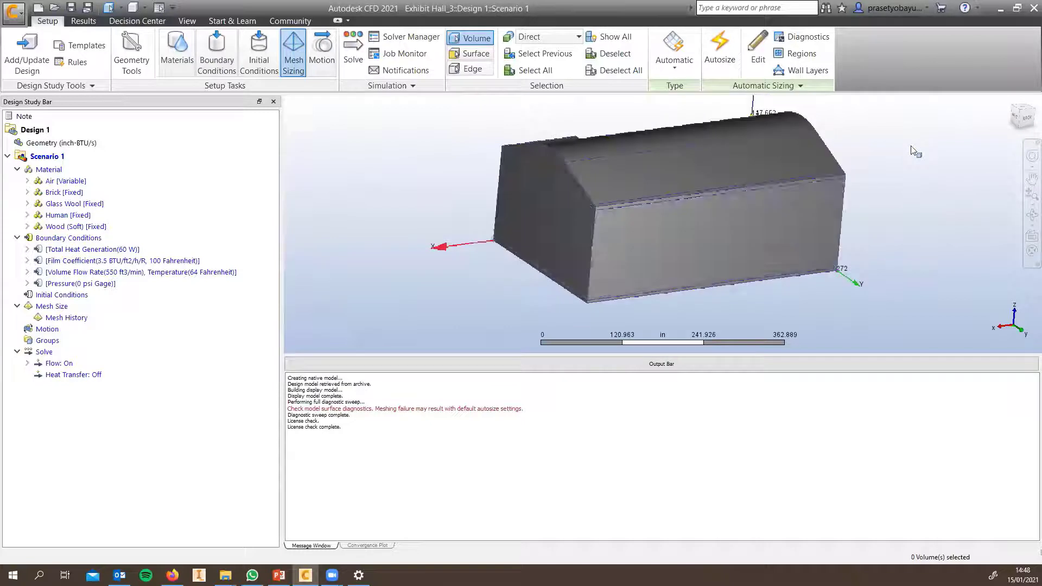
middle_click_drag(822, 157, 771, 216, "shift")
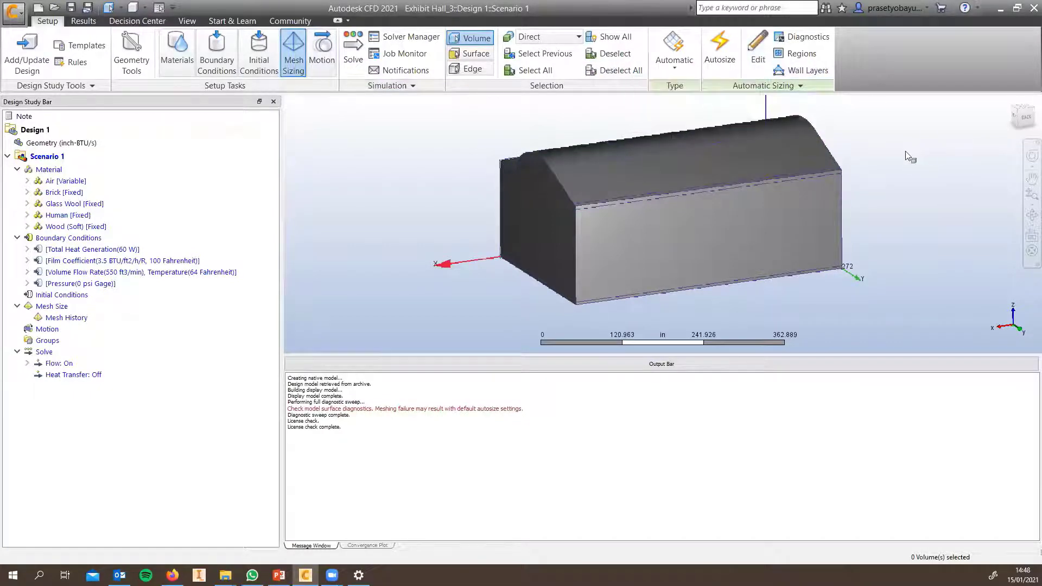
left_click(730, 57)
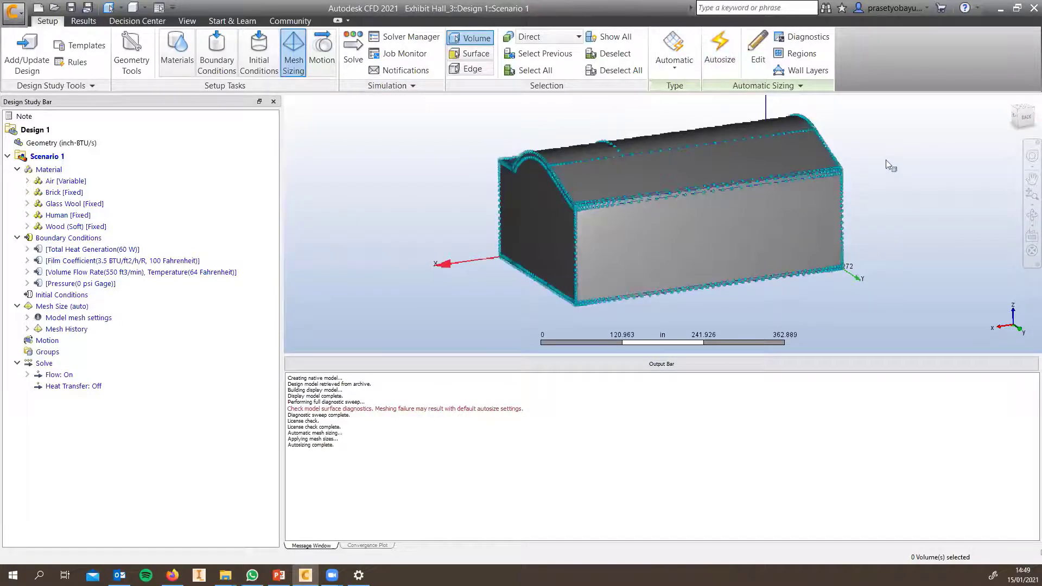
- Select all volumes of the hall and preview their mesh
middle_click_drag(890, 163, 812, 168)
scroll(739, 184, "up", 3)
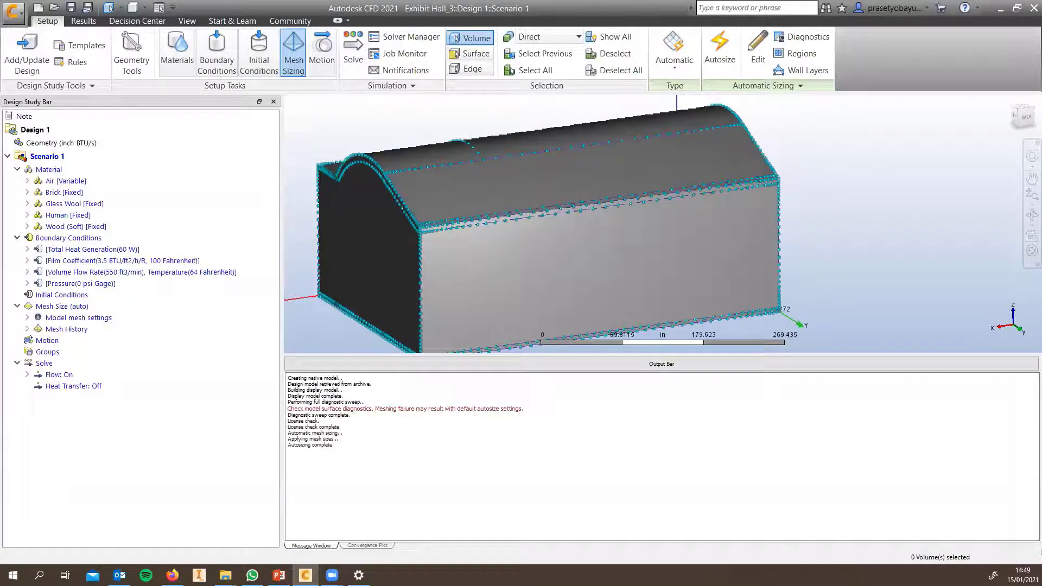
right_click(873, 132)
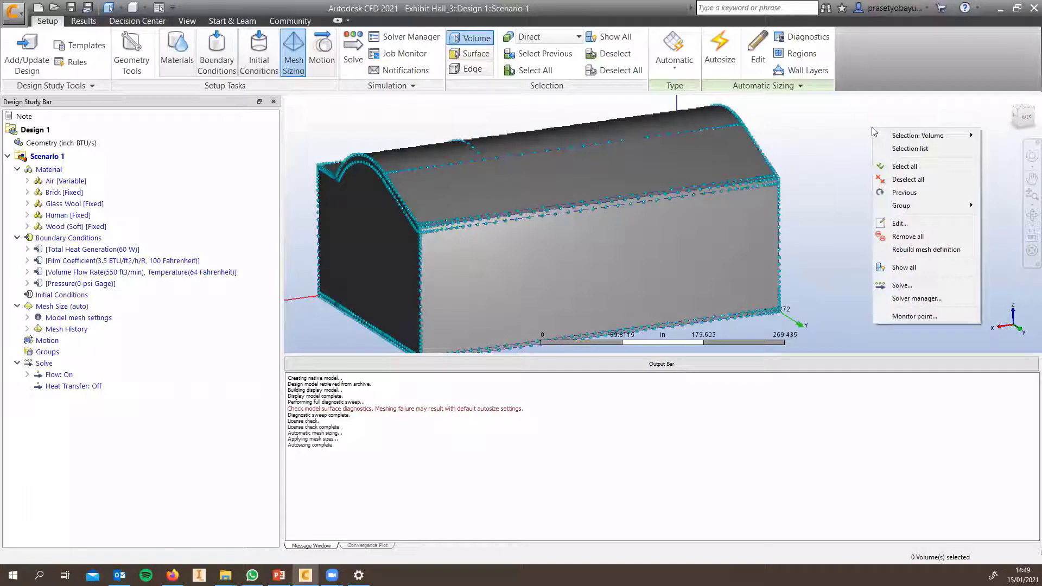
left_click(897, 169)
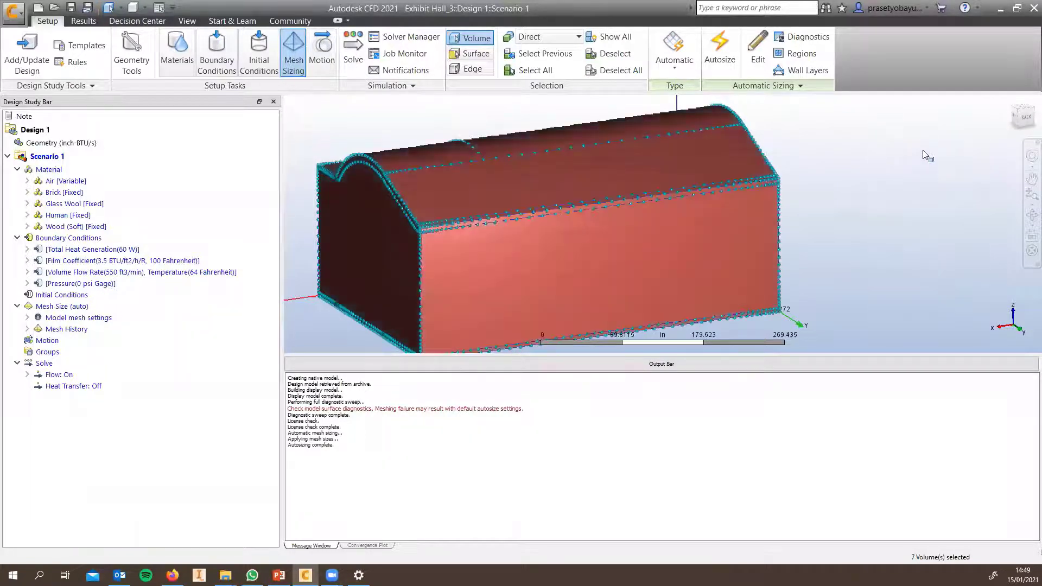
right_click(890, 122)
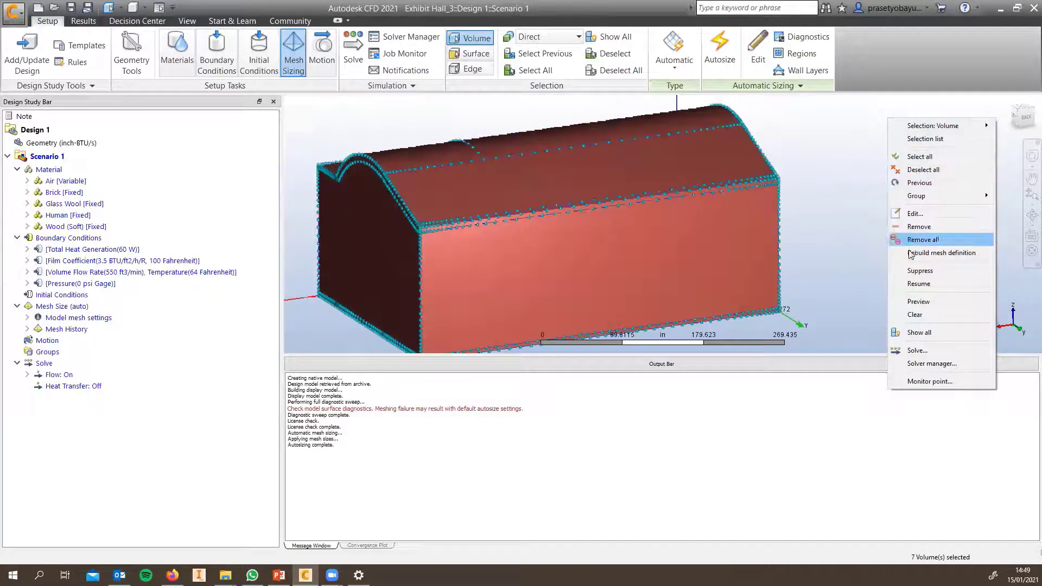
left_click(908, 302)
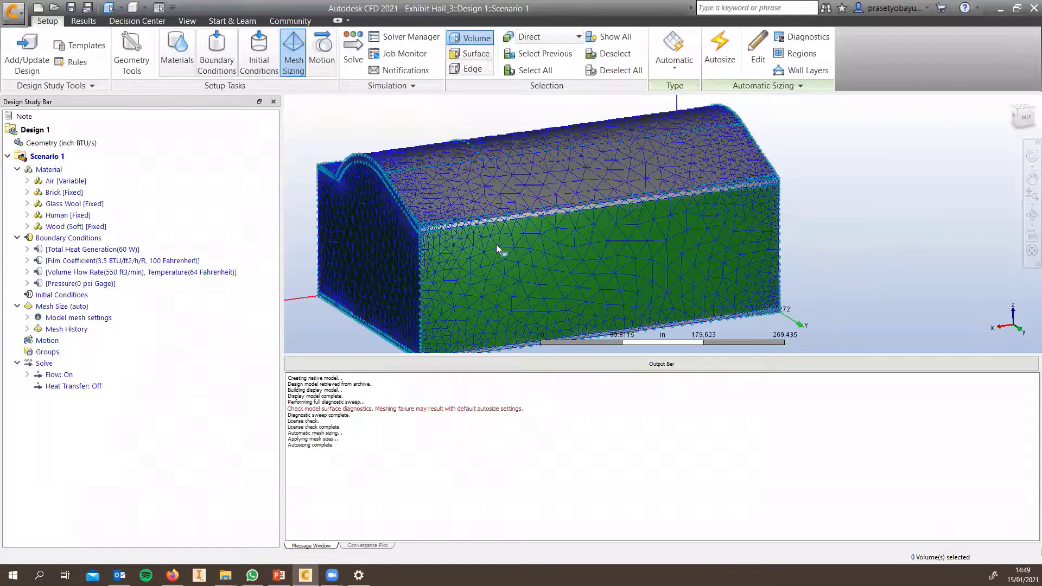
- Examine the mesh preview on the hall's end wall and roof corner, and inside on the seated person and benches
middle_click_drag(534, 225, 801, 226, "shift")
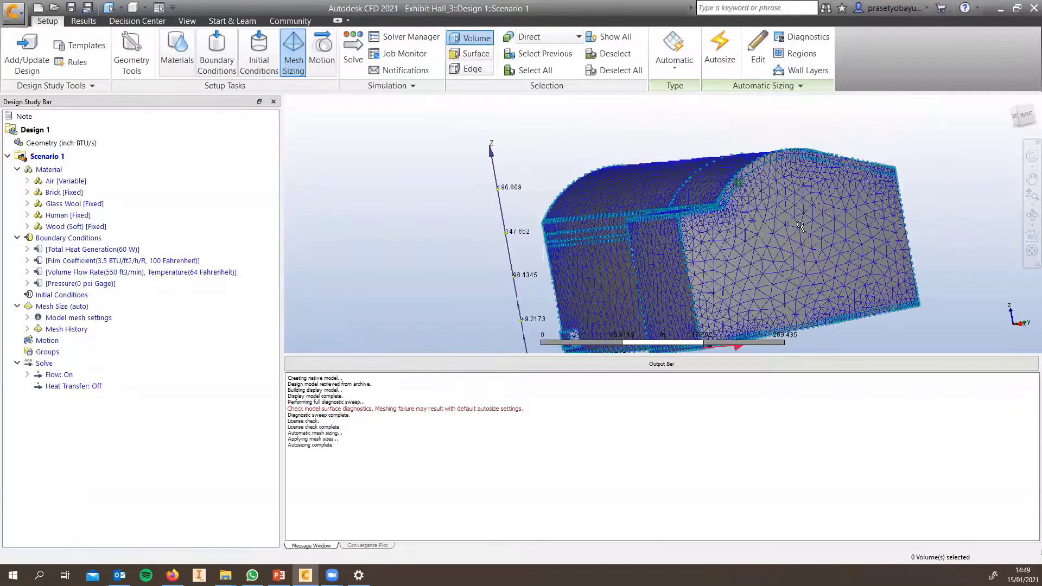
scroll(801, 226, "up", 5)
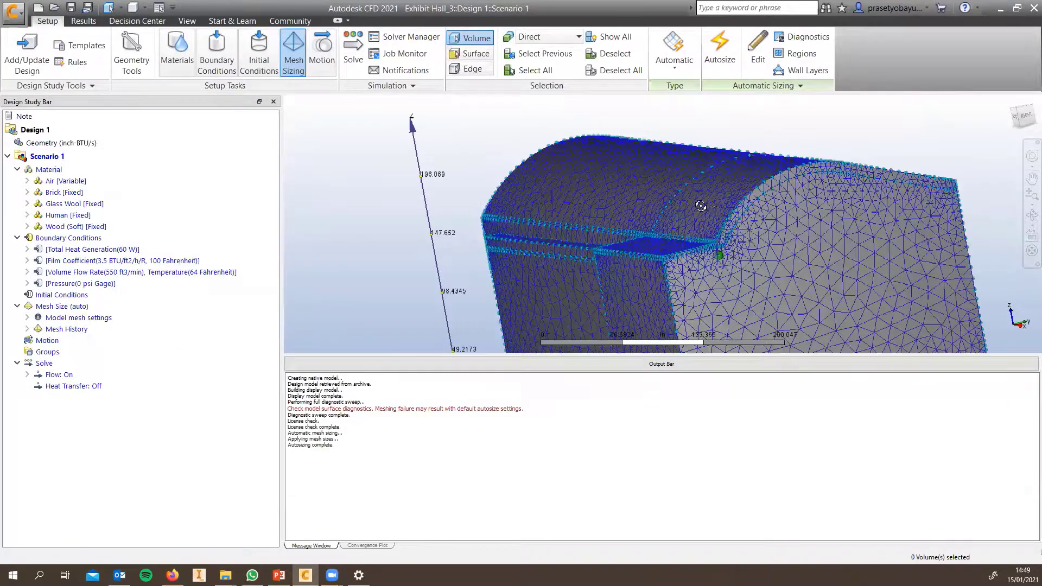
scroll(701, 206, "up", 6)
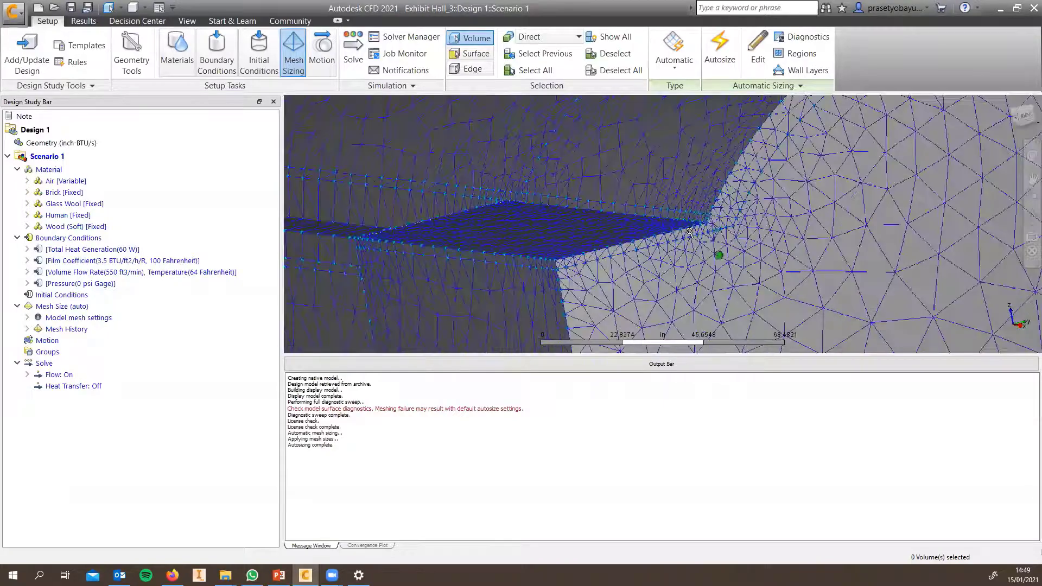
scroll(690, 233, "down", 4)
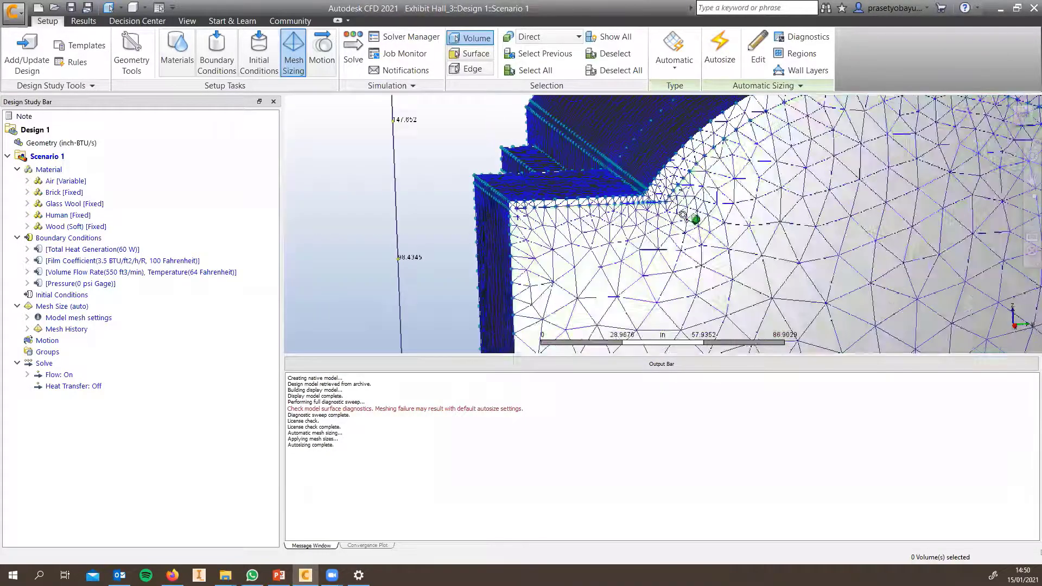
scroll(683, 215, "down", 6)
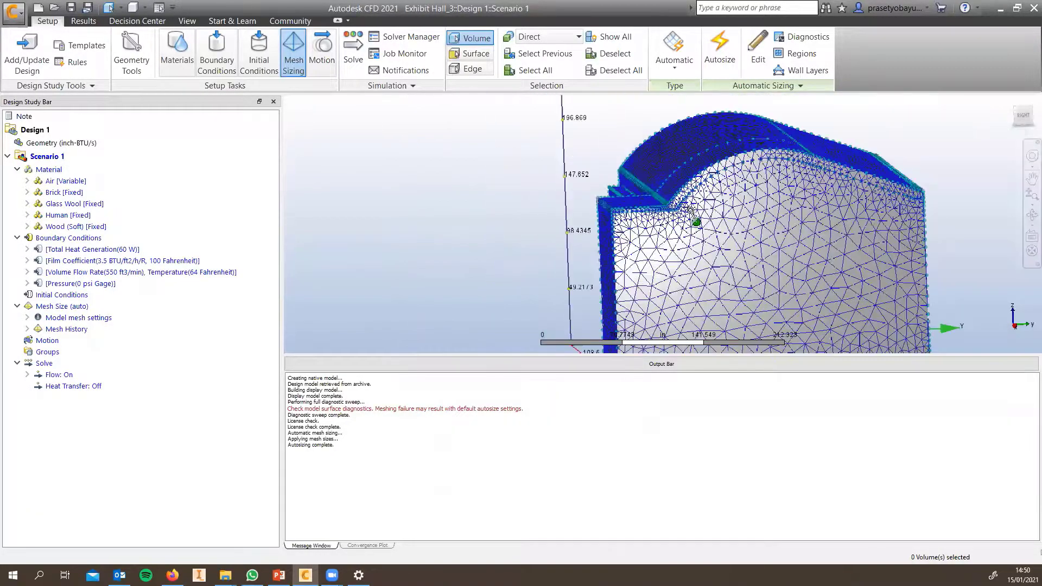
scroll(690, 211, "up", 1)
scroll(672, 240, "up", 1)
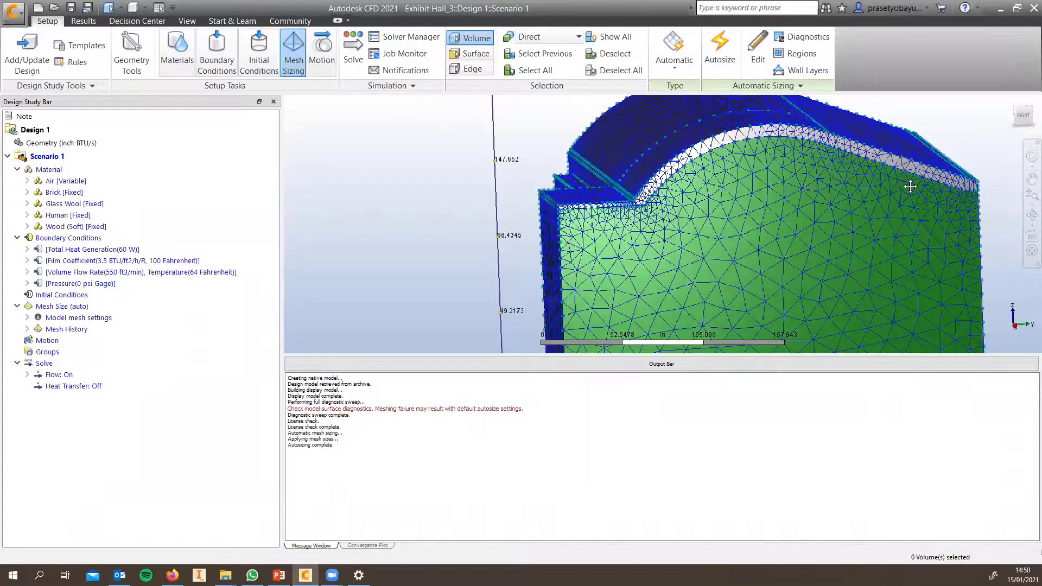
scroll(726, 208, "up", 3)
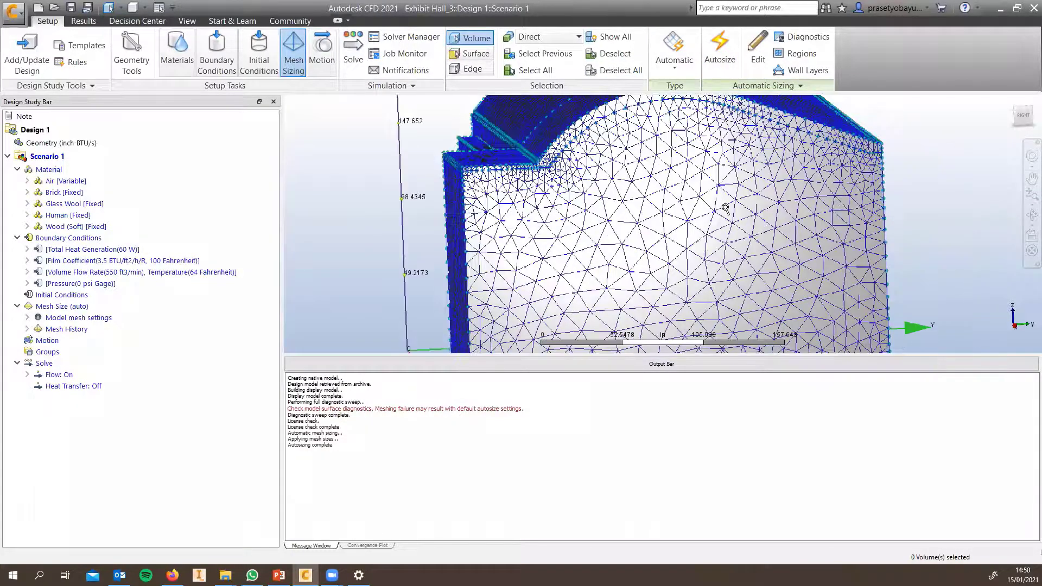
scroll(705, 240, "up", 2)
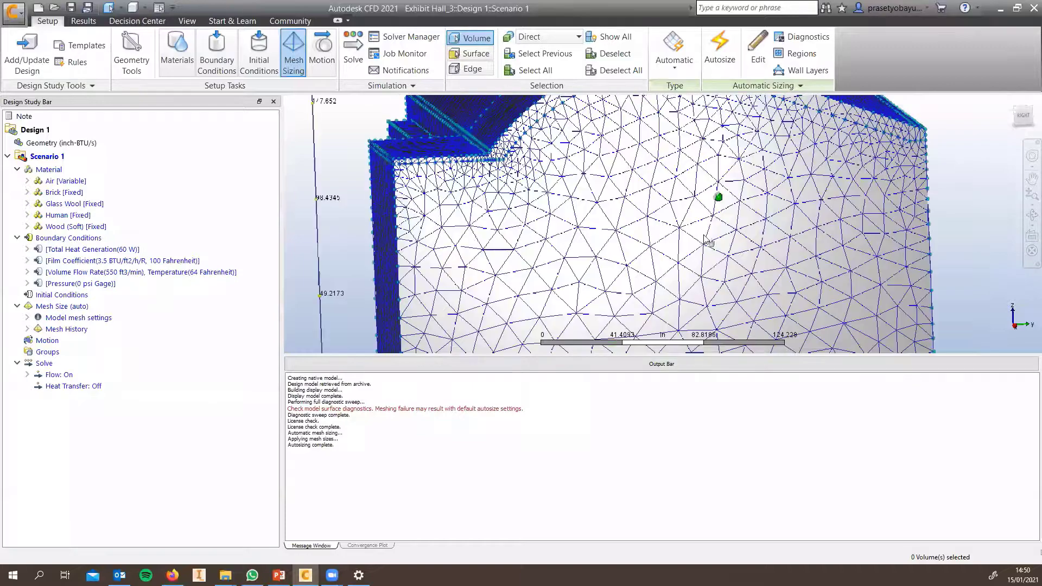
scroll(656, 255, "down", 3)
scroll(732, 259, "down", 3)
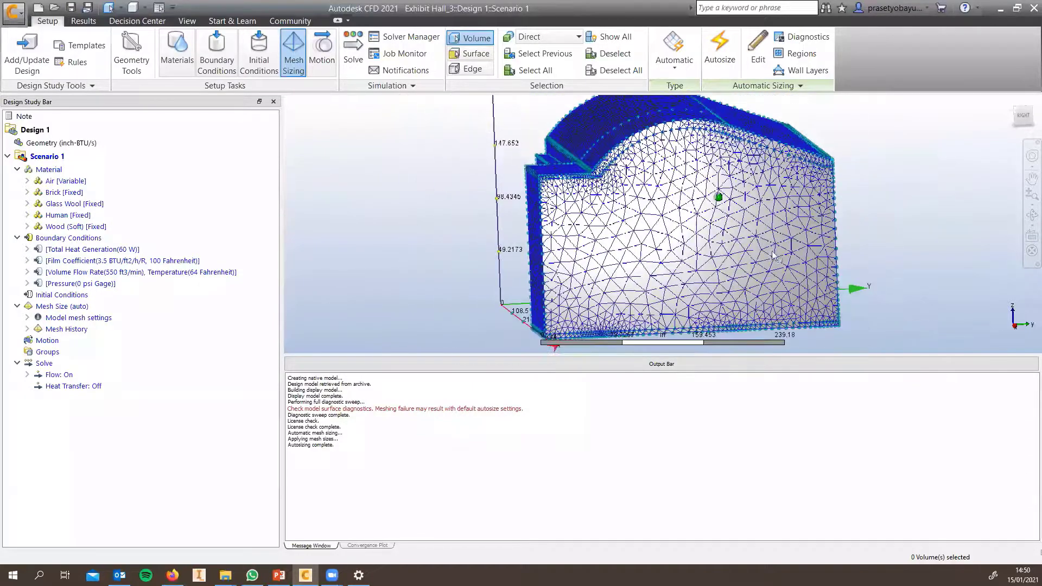
middle_click_drag(775, 256, 688, 250, "shift")
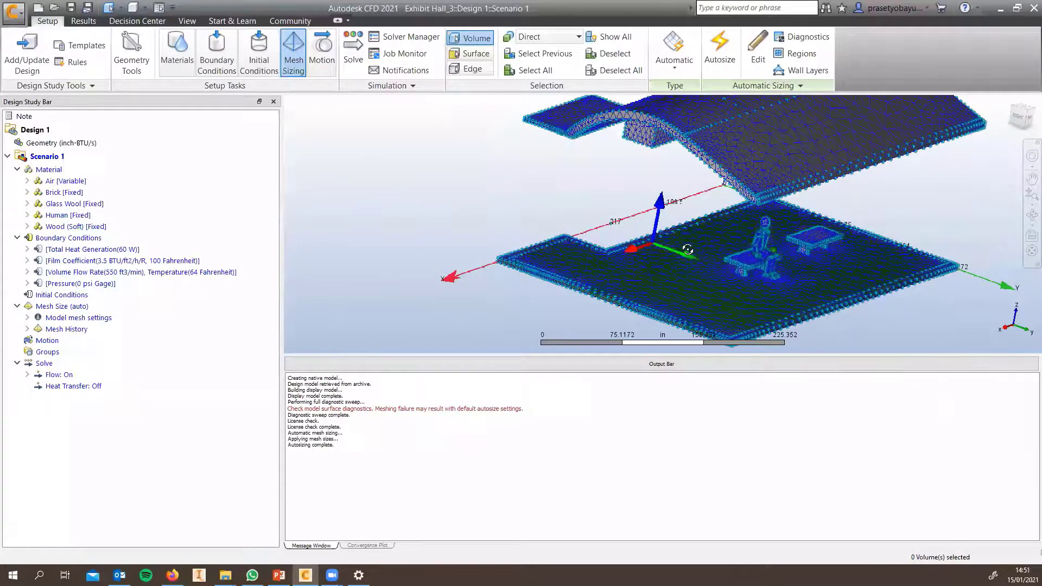
scroll(640, 282, "up", 4)
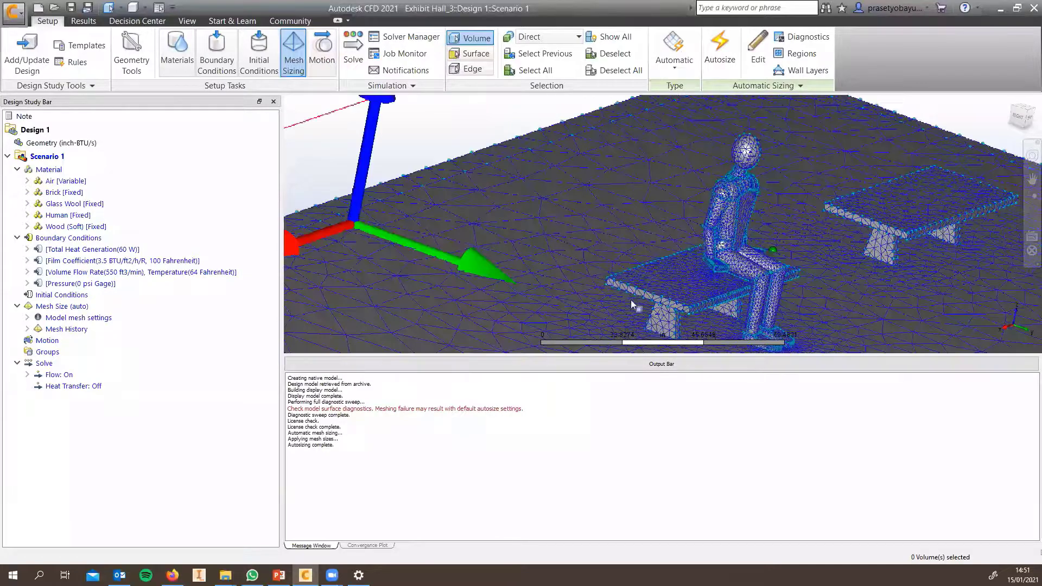
- Examine the mesh preview closely around the seated person's body and feet, the bench, and the surrounding floor
scroll(631, 301, "up", 4)
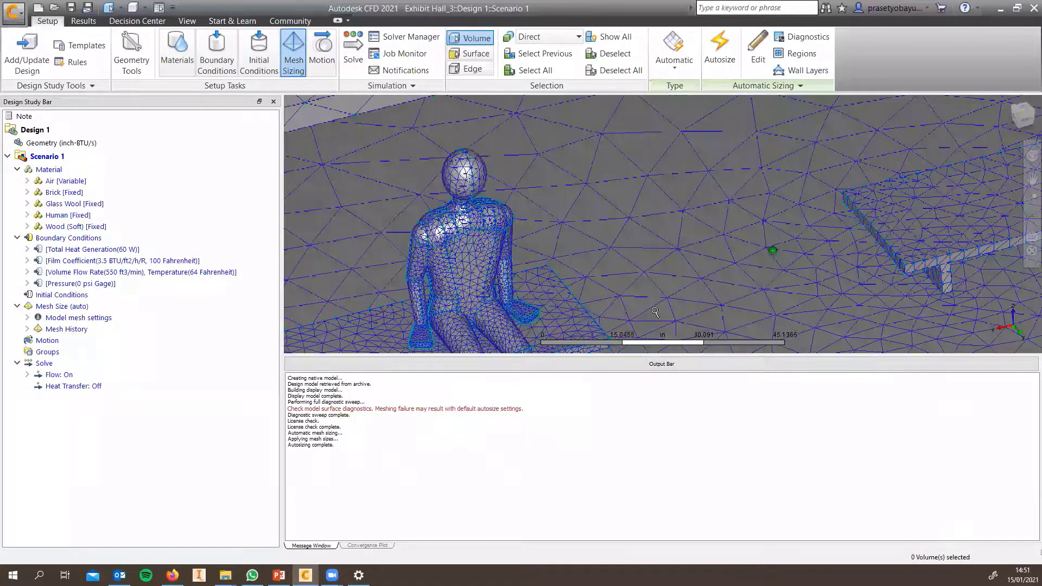
middle_click_drag(656, 312, 546, 261, "shift")
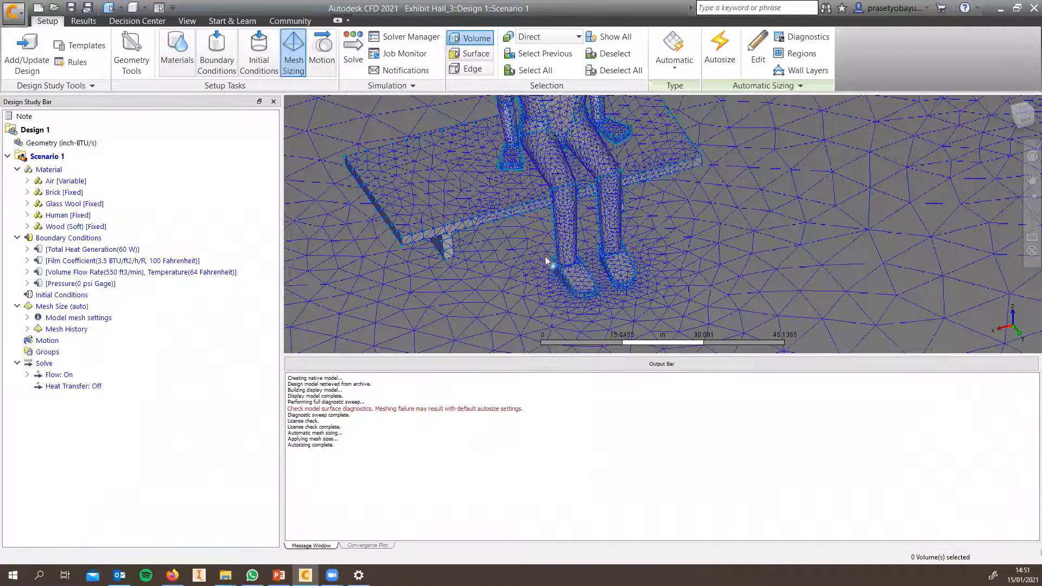
scroll(563, 293, "up", 2)
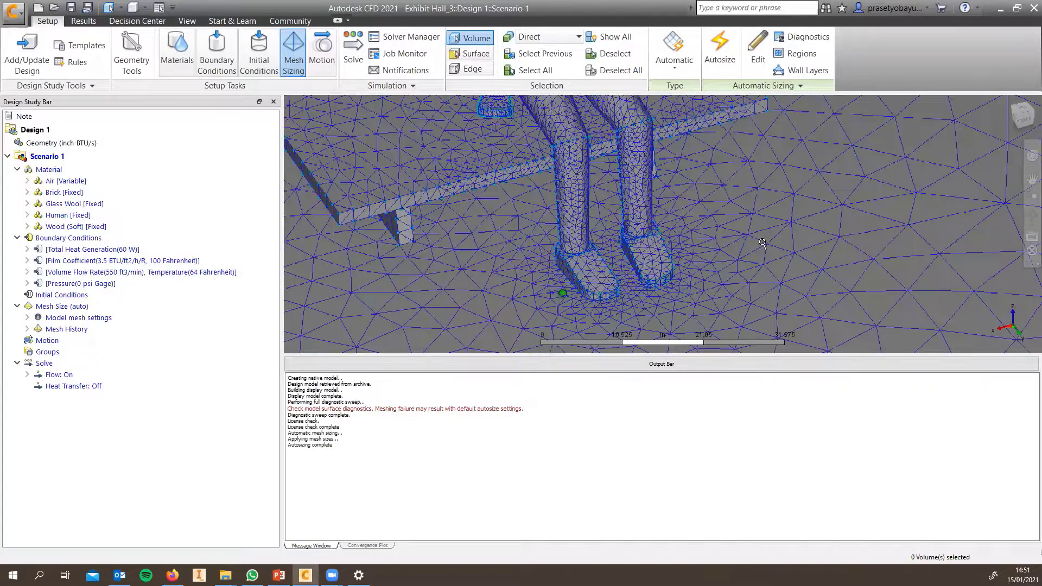
scroll(763, 244, "up", 1)
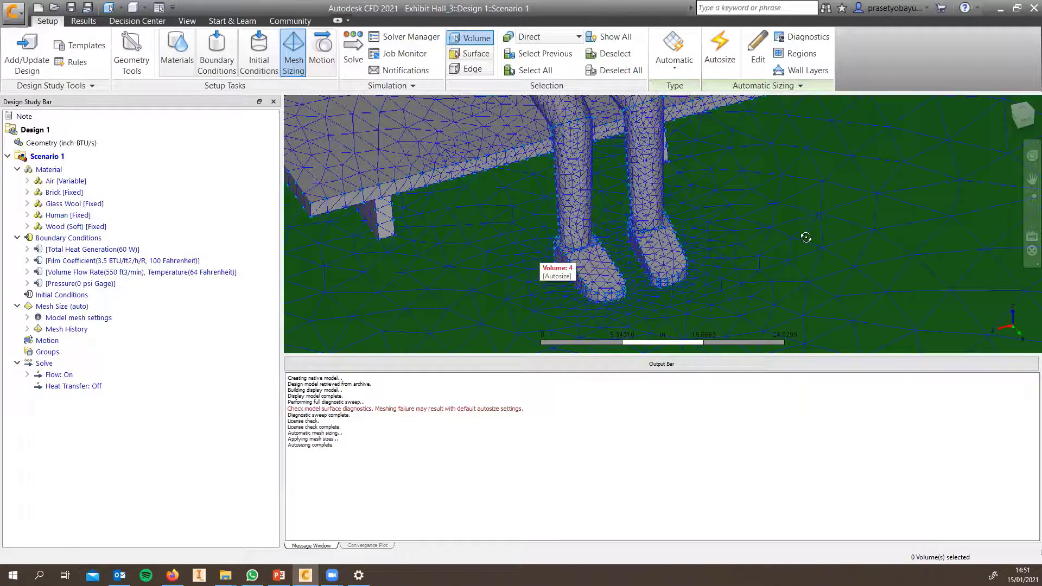
middle_click_drag(806, 173, 756, 266, "shift")
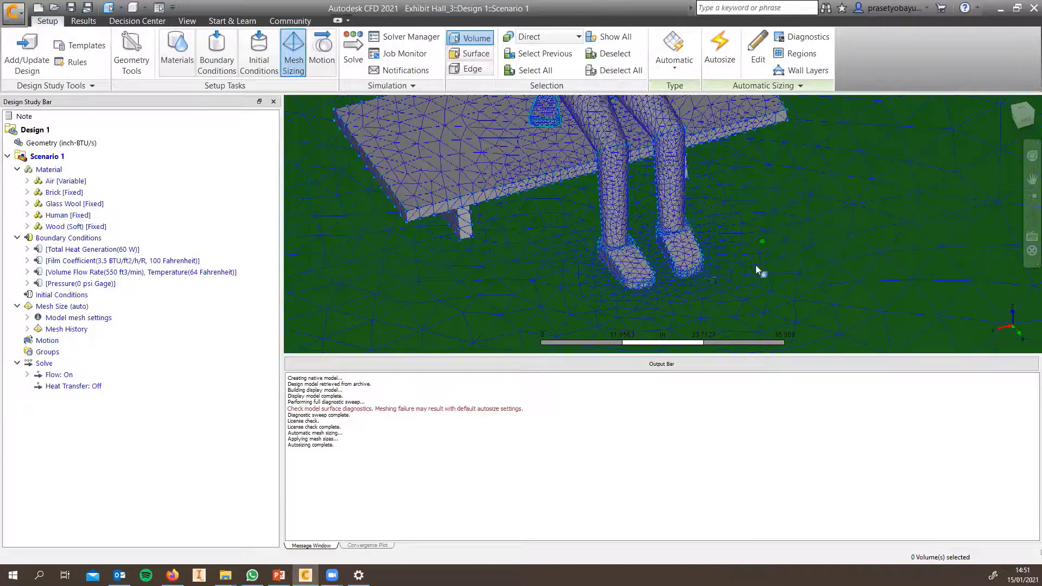
scroll(771, 256, "down", 3)
scroll(777, 250, "down", 4)
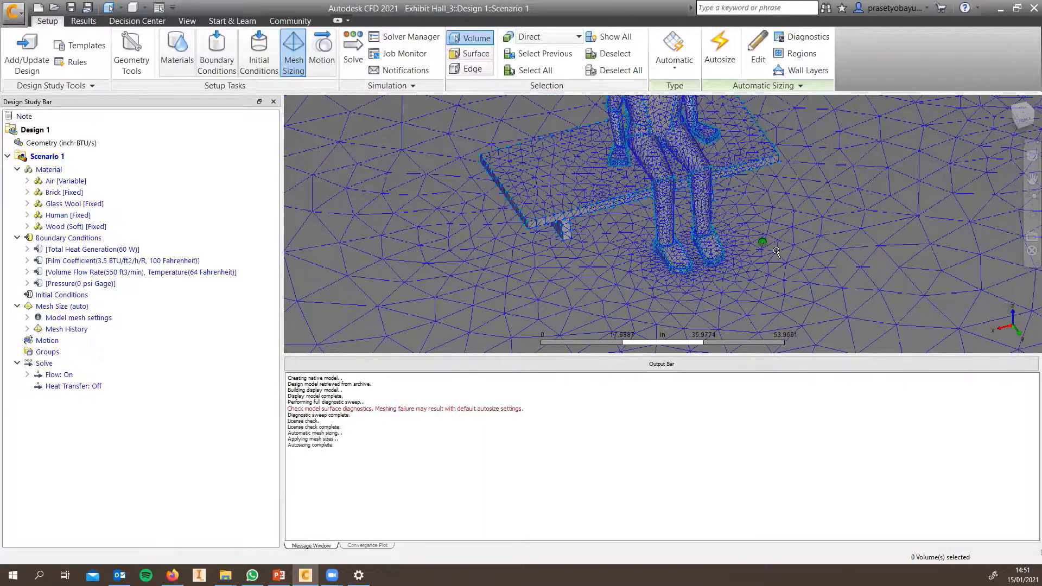
middle_click_drag(655, 239, 655, 225, "shift")
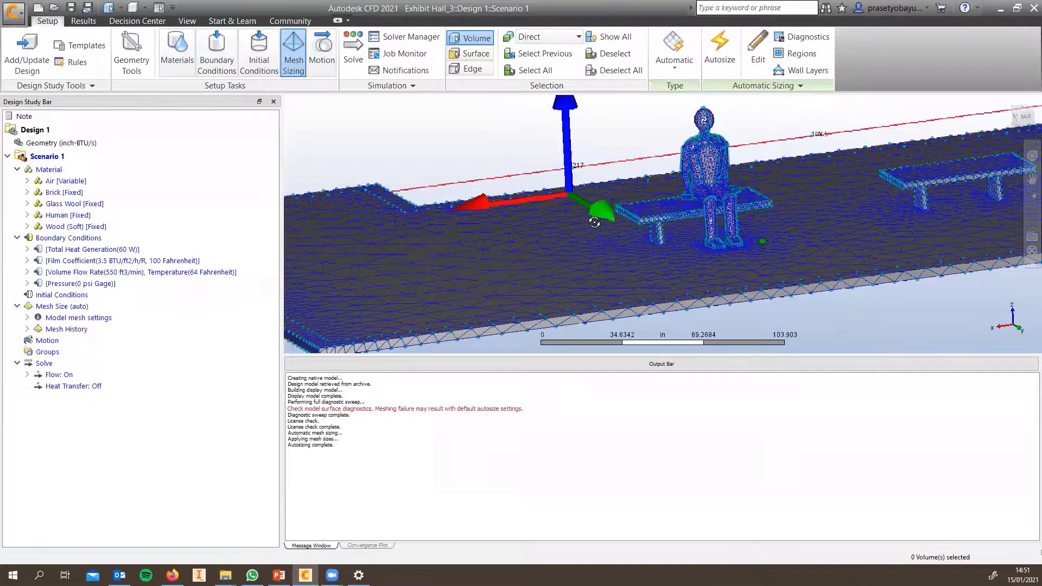
scroll(657, 227, "up", 3)
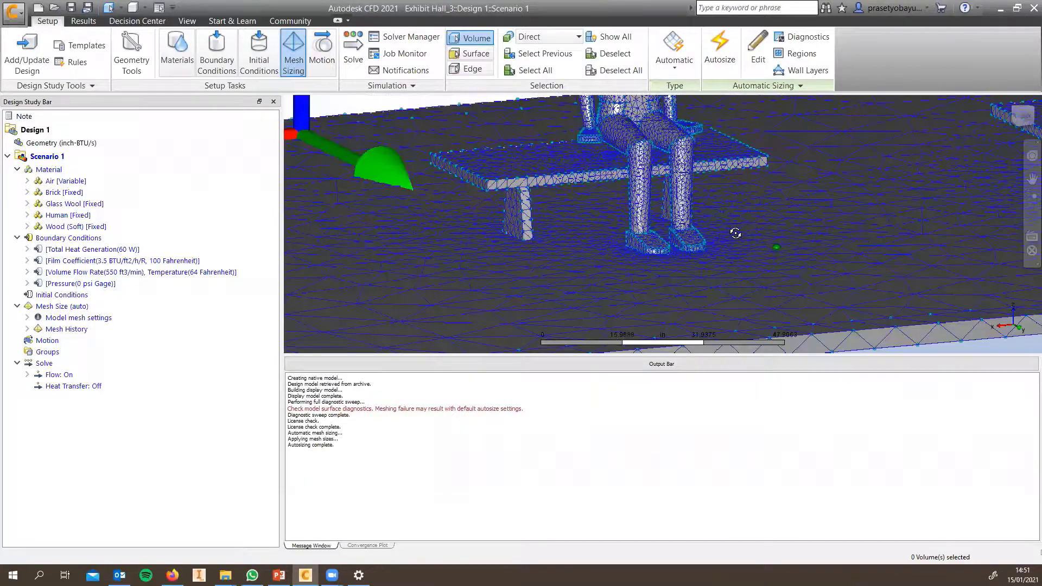
middle_click_drag(735, 233, 700, 187, "shift")
scroll(707, 203, "down", 10)
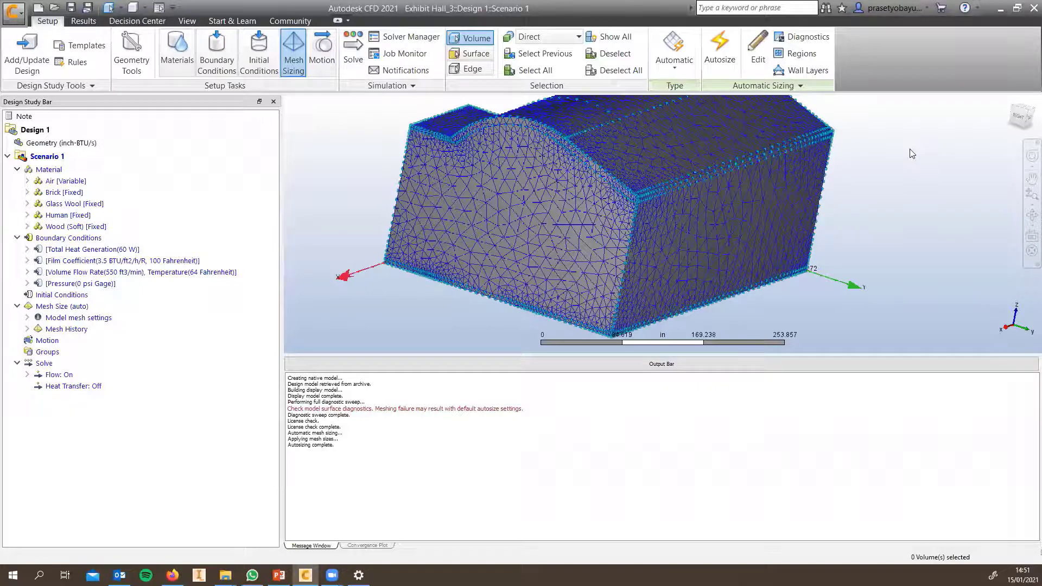
- Select all volumes of the hall and clear their mesh preview
right_click(912, 153)
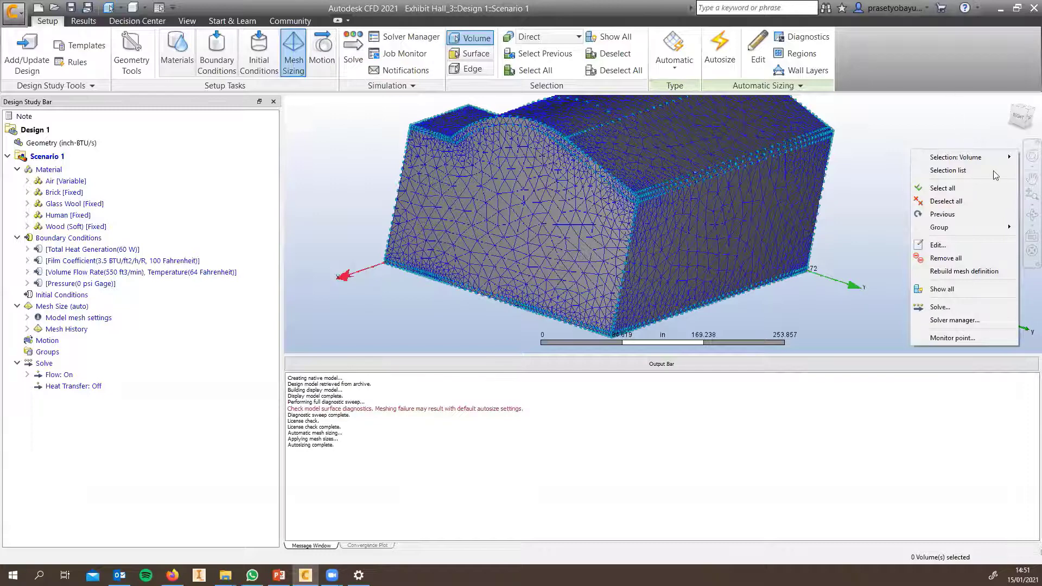
right_click(928, 106)
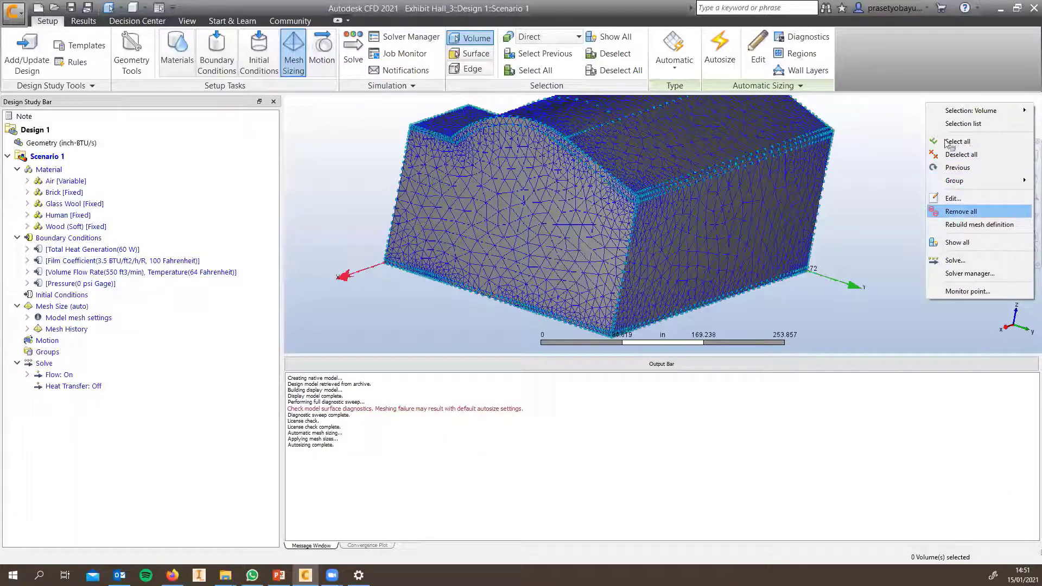
key("Return")
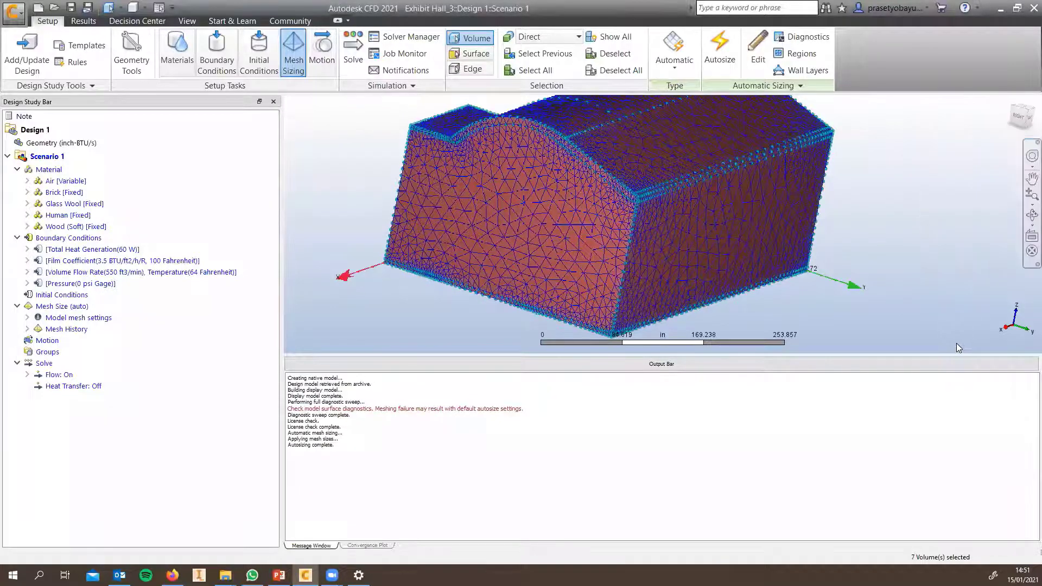
right_click(961, 338)
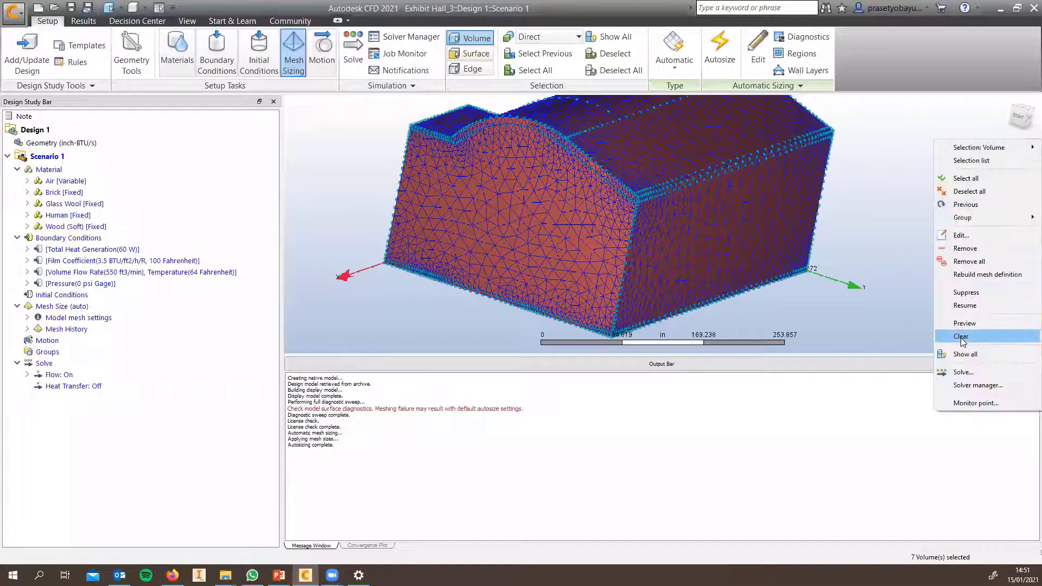
left_click(961, 337)
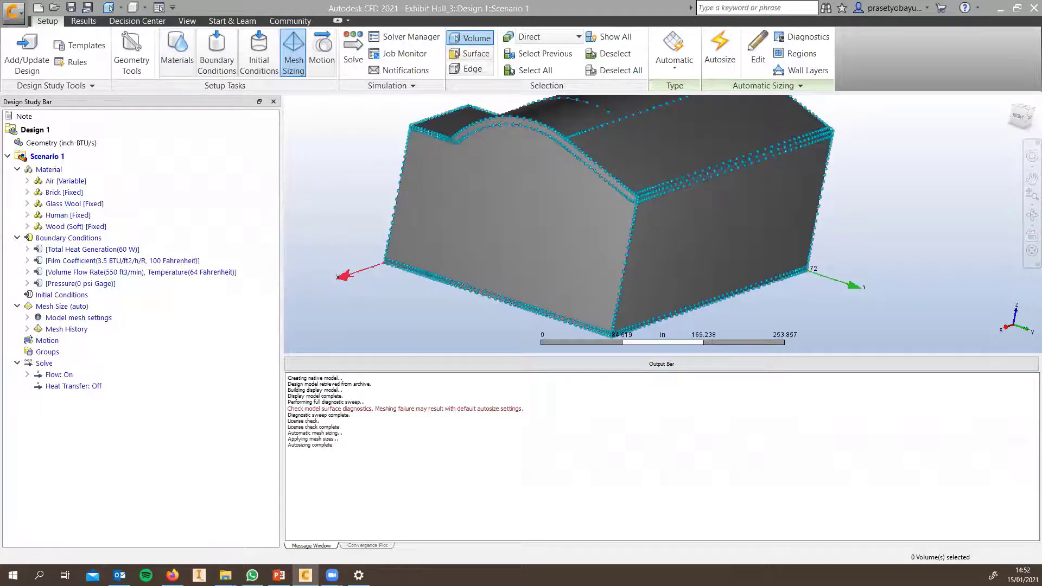
middle_click_drag(772, 231, 800, 245)
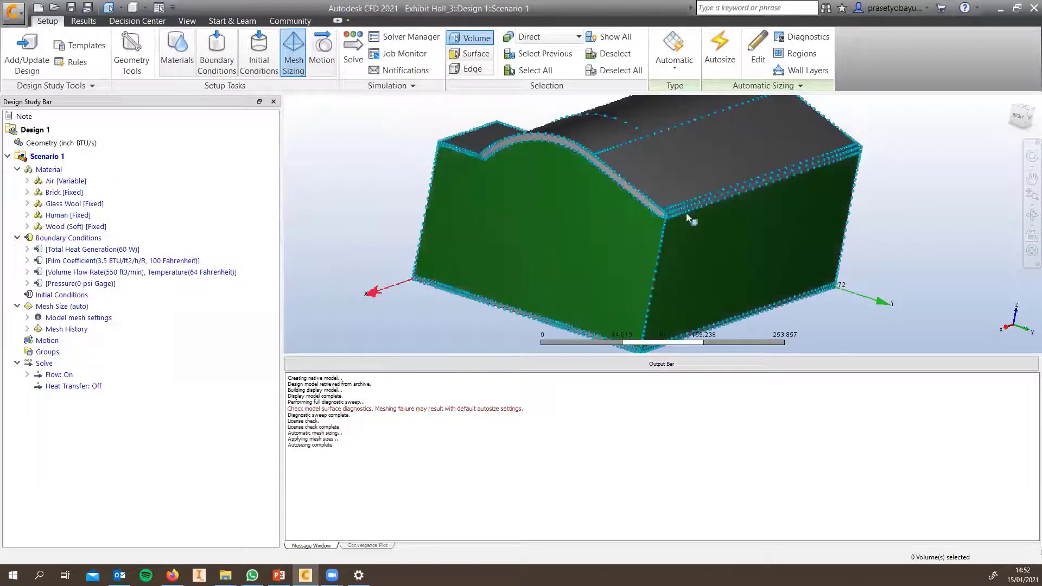
scroll(695, 197, "up", 2)
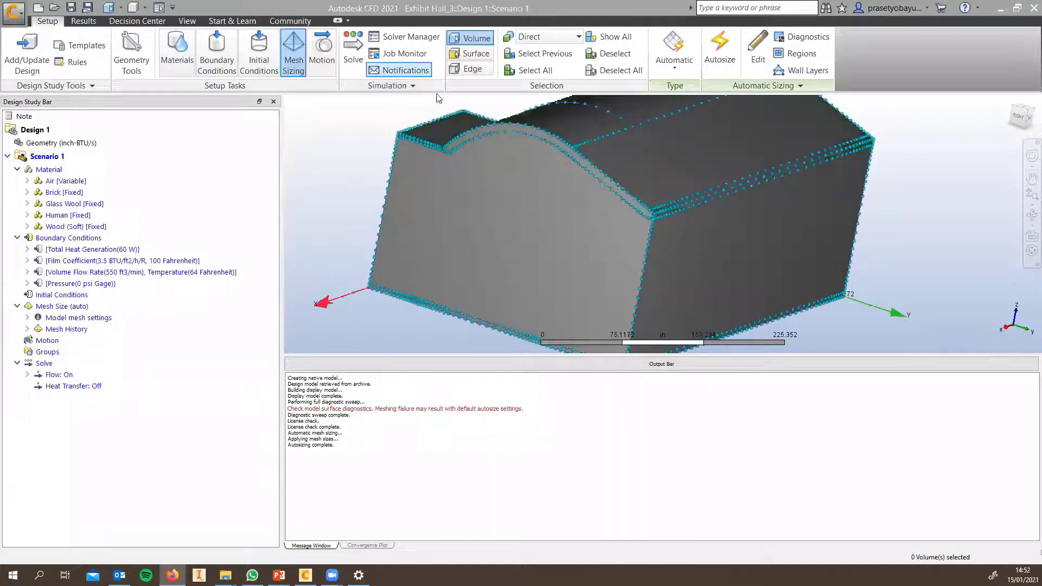
left_click(353, 49)
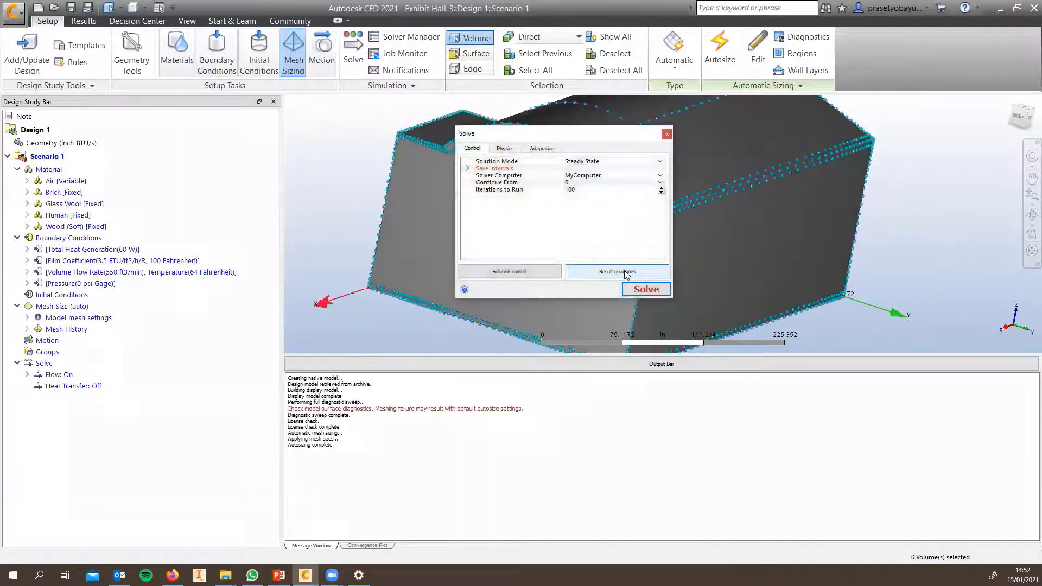
left_click(626, 272)
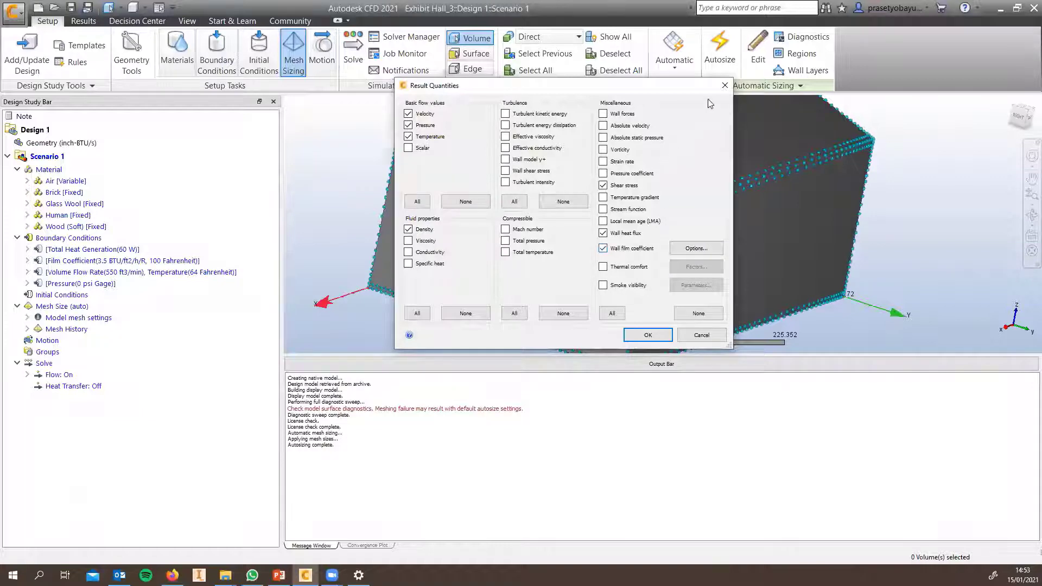
left_click(724, 85)
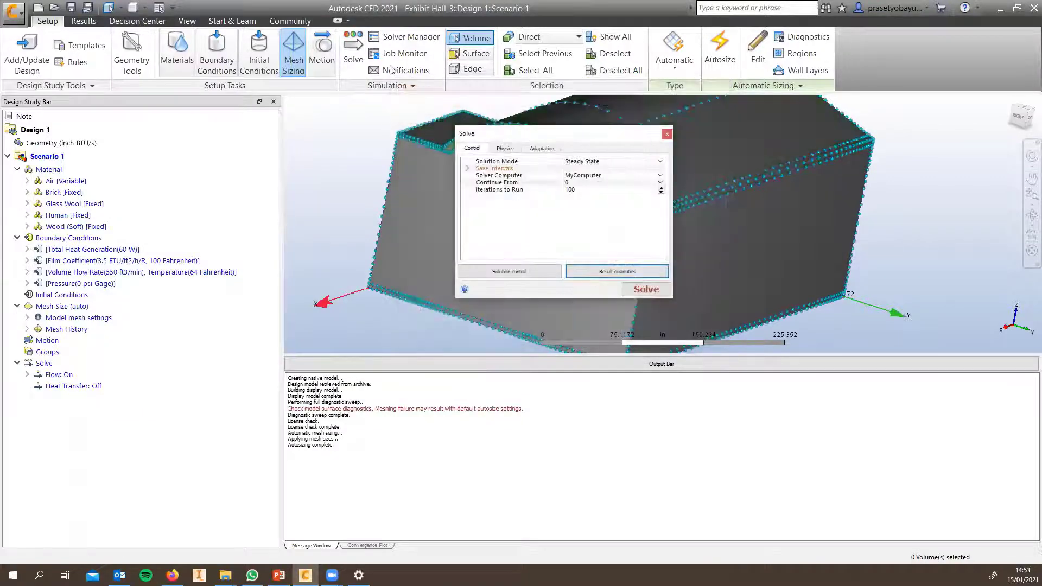
left_click(668, 134)
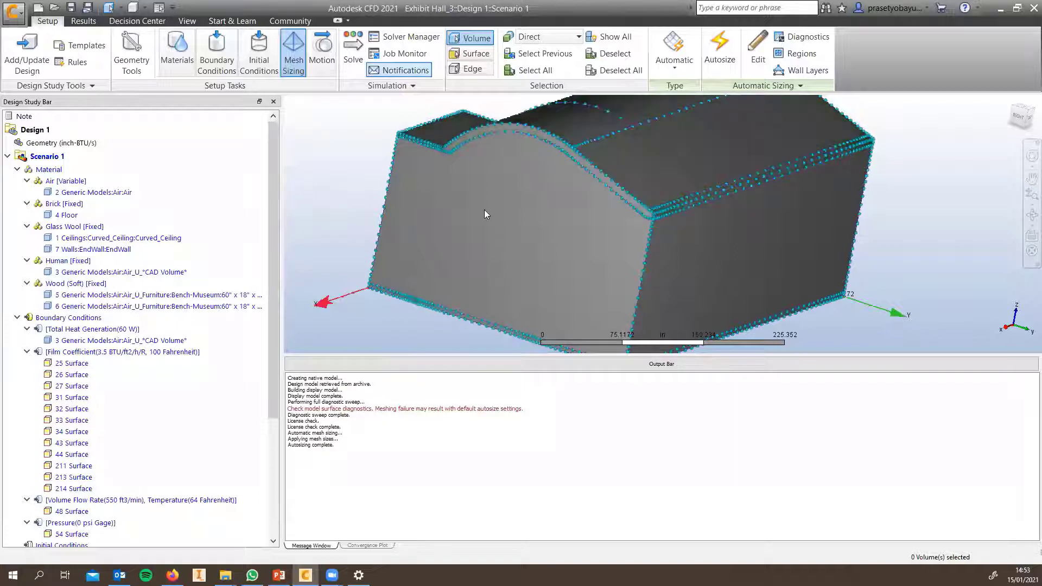
- Open the solve settings and add Thermal comfort to the result quantities
left_click(353, 51)
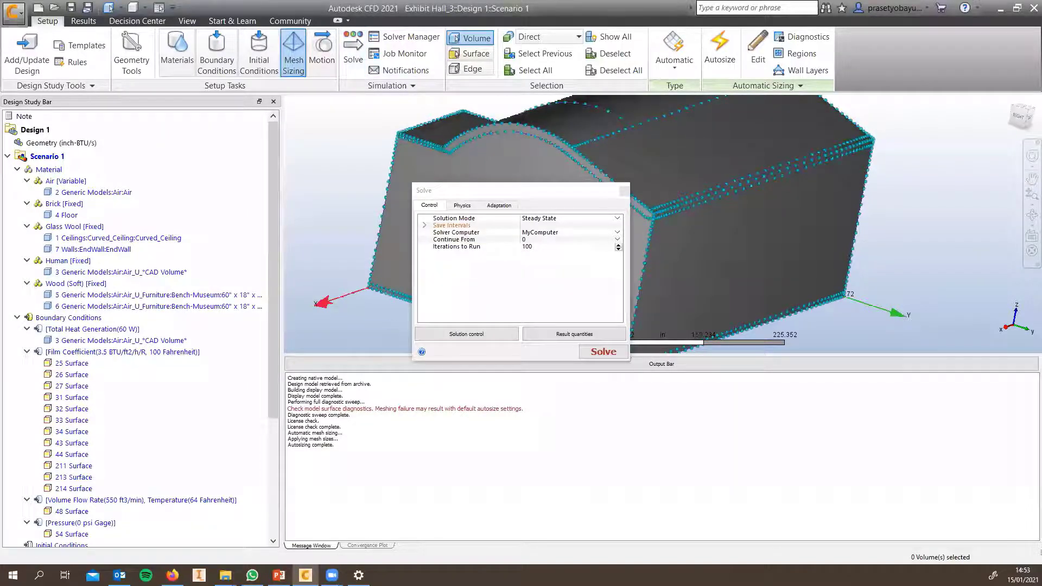
left_click(559, 336)
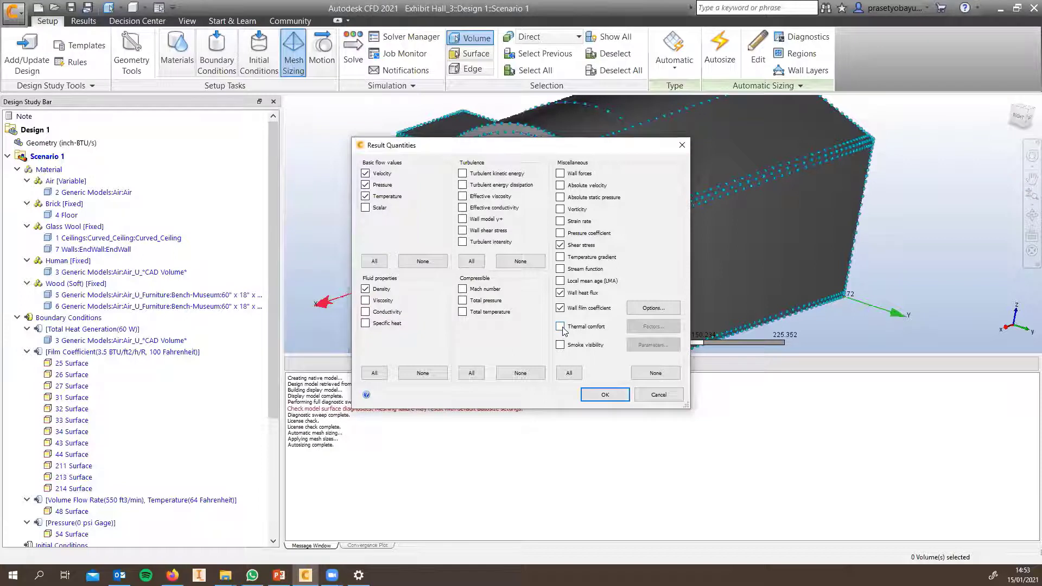
left_click(560, 326)
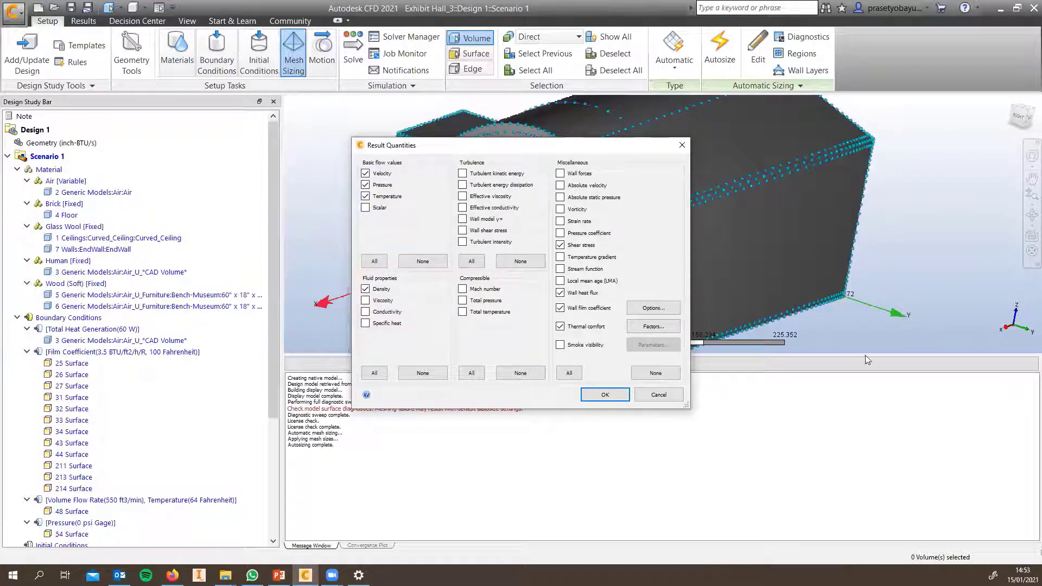
left_click(603, 395)
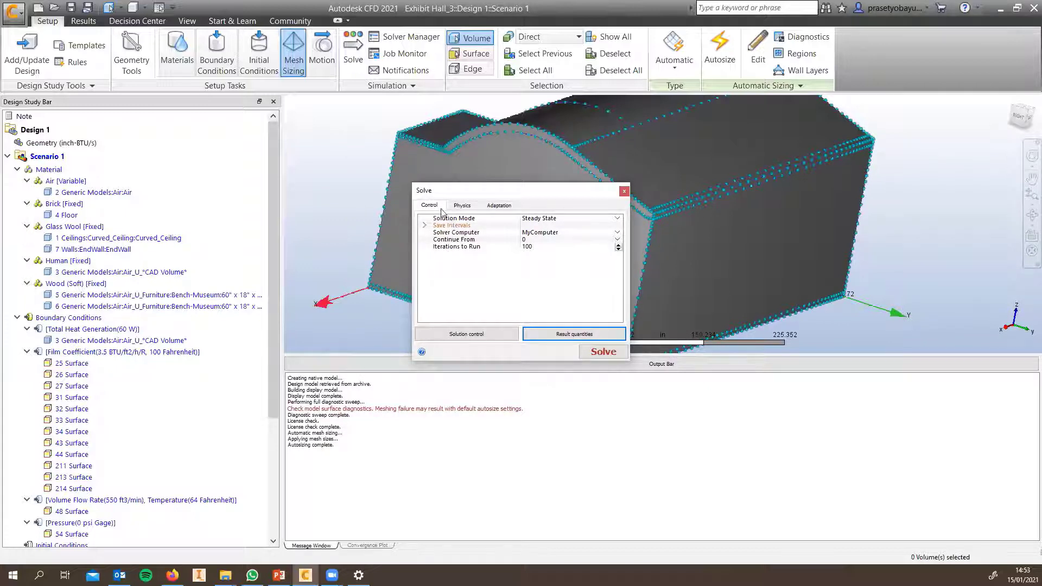
- Enable Heat Transfer and Radiation in the solver's physics settings
left_click(461, 206)
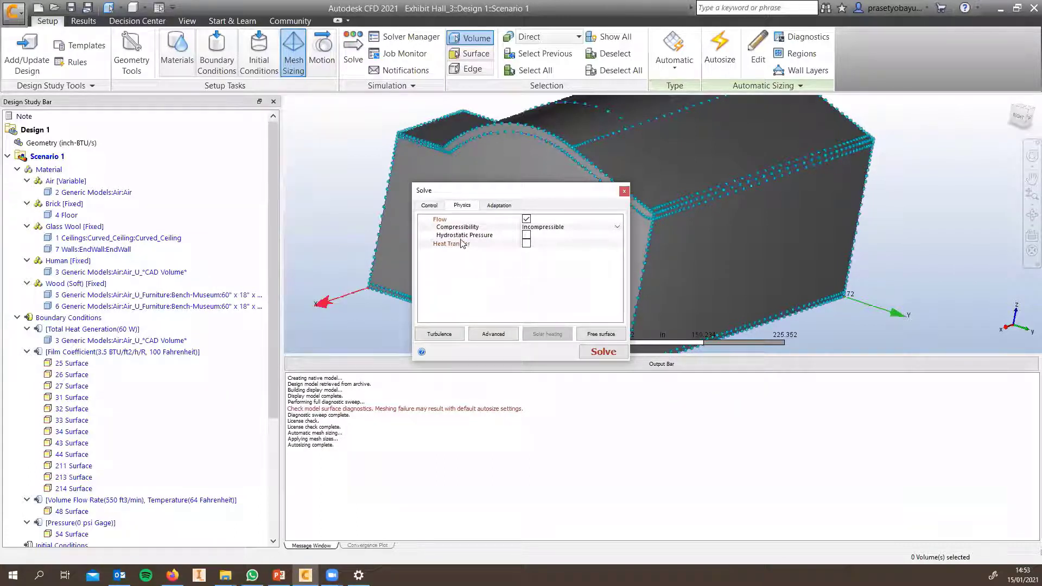
left_click(528, 244)
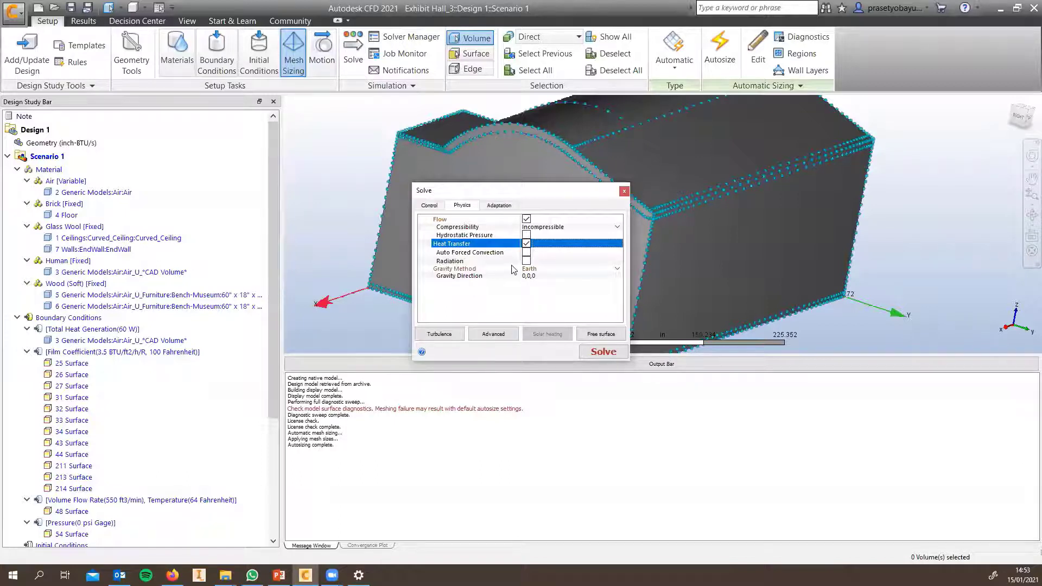
left_click(526, 261)
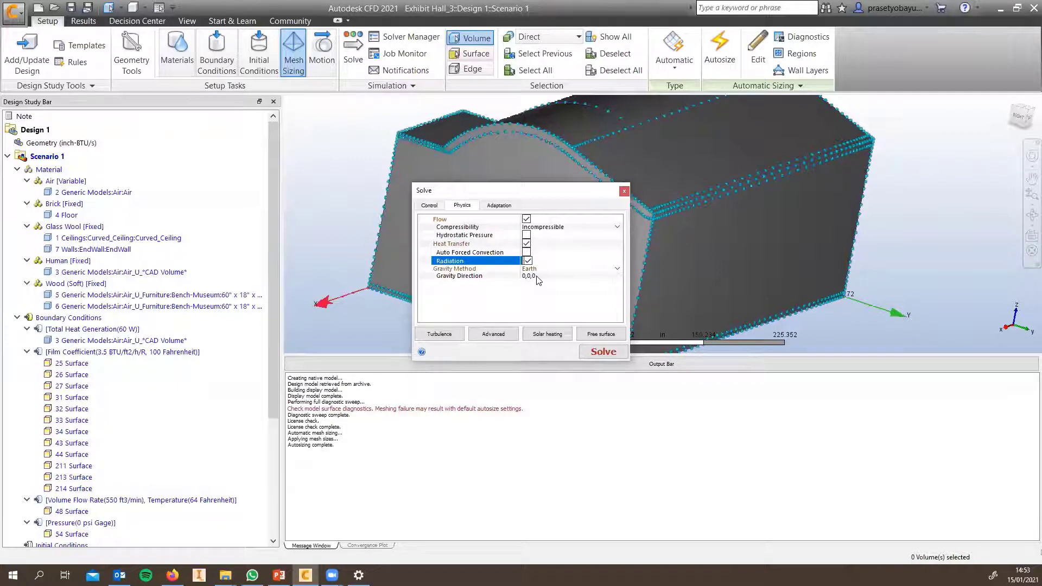
- Orient the model to the back view to check its axes and set the gravity direction to 0,0,-1
left_click(540, 277)
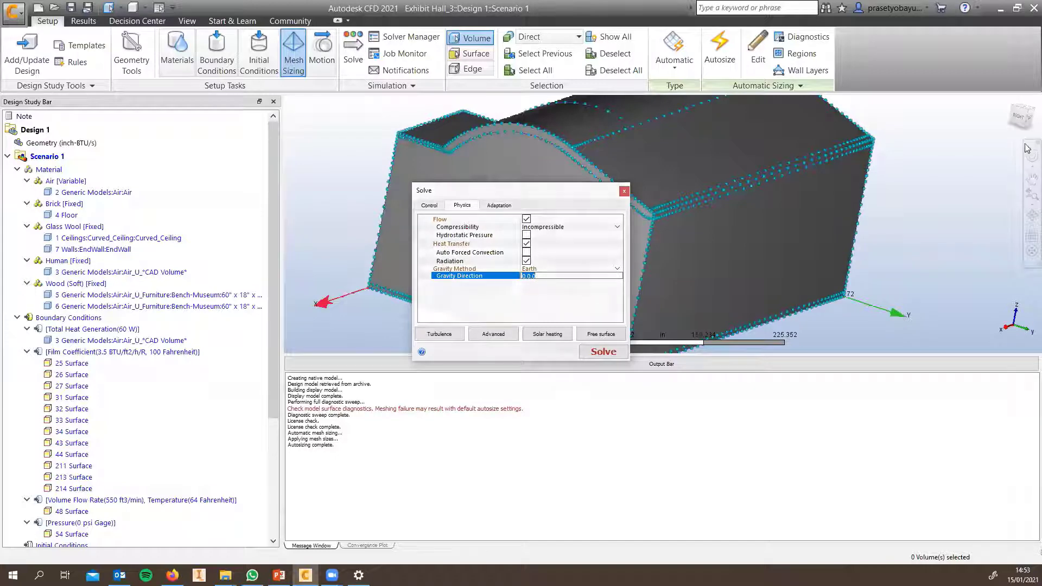
left_click(1029, 119)
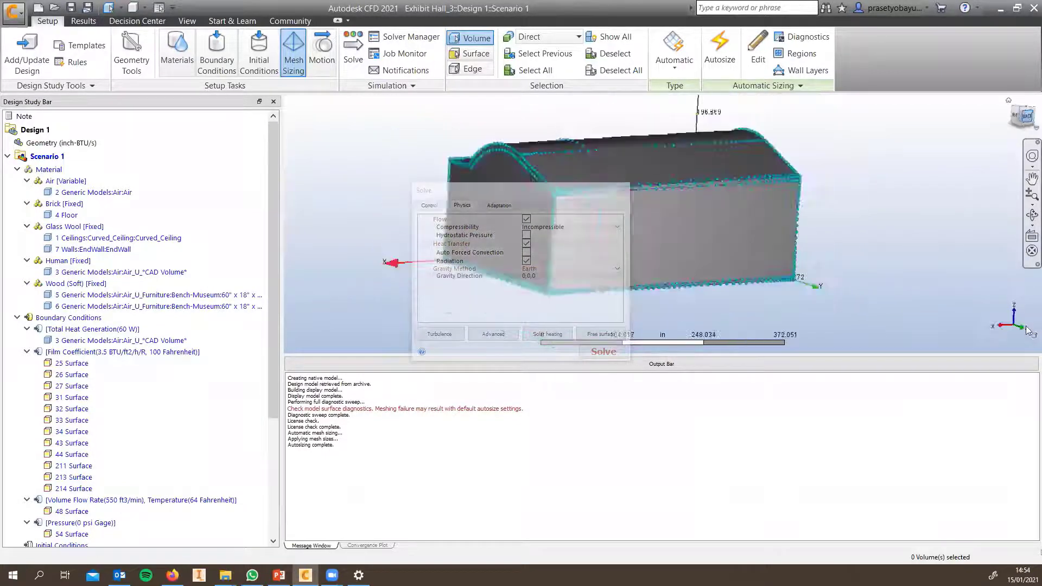
left_click(540, 275)
double_click(540, 275)
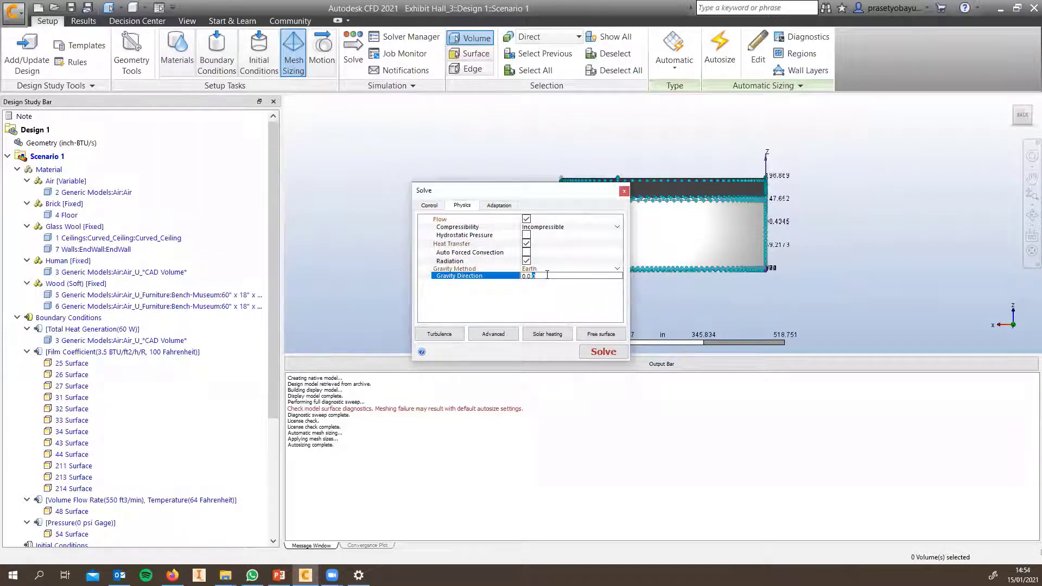
type("-1")
key("Return")
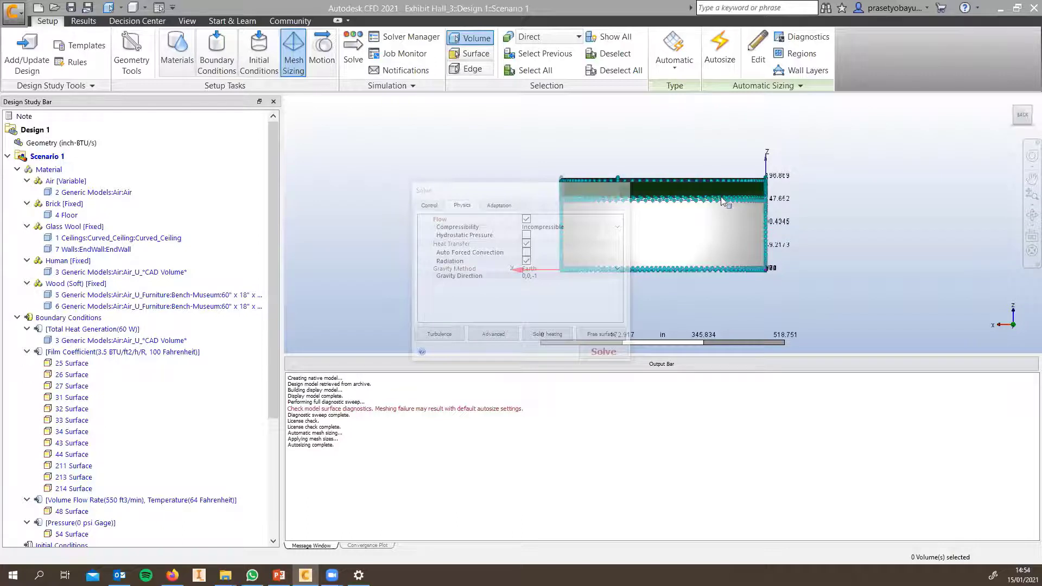
- Move the solve dialog clear of the model and review its control and physics settings
left_click_drag(494, 191, 689, 135)
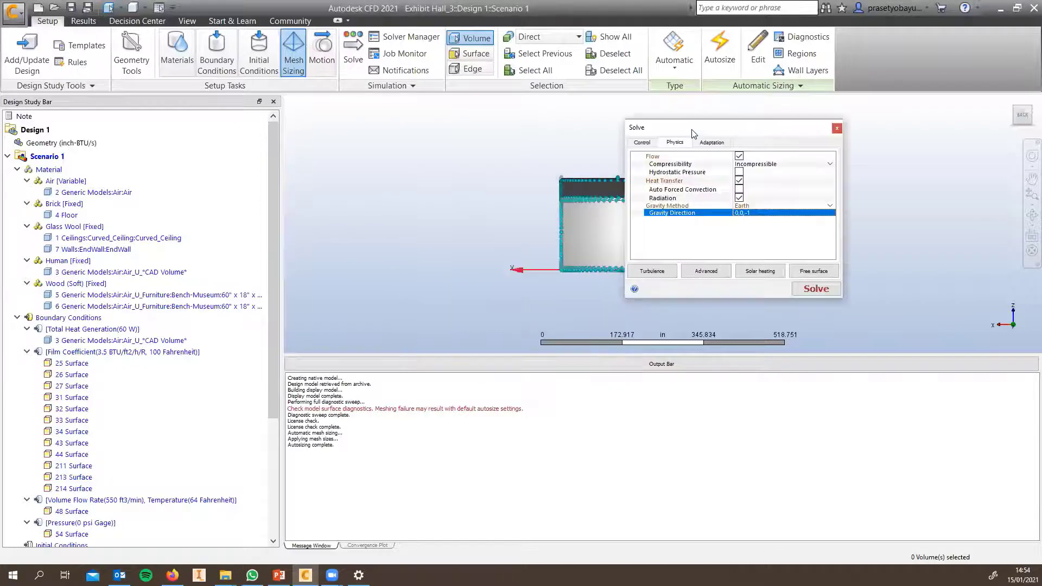
left_click(645, 143)
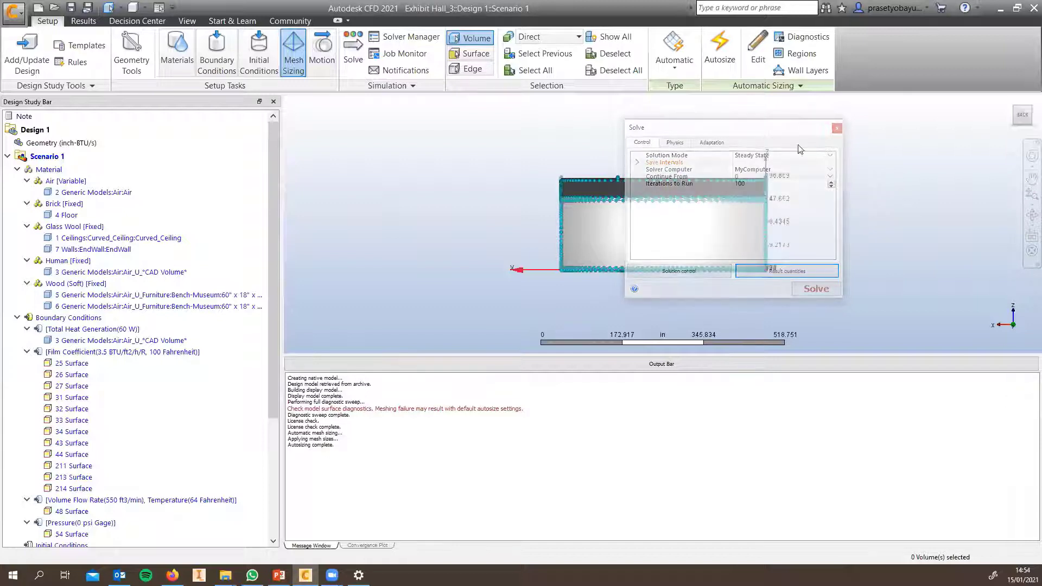
left_click_drag(753, 134, 426, 129)
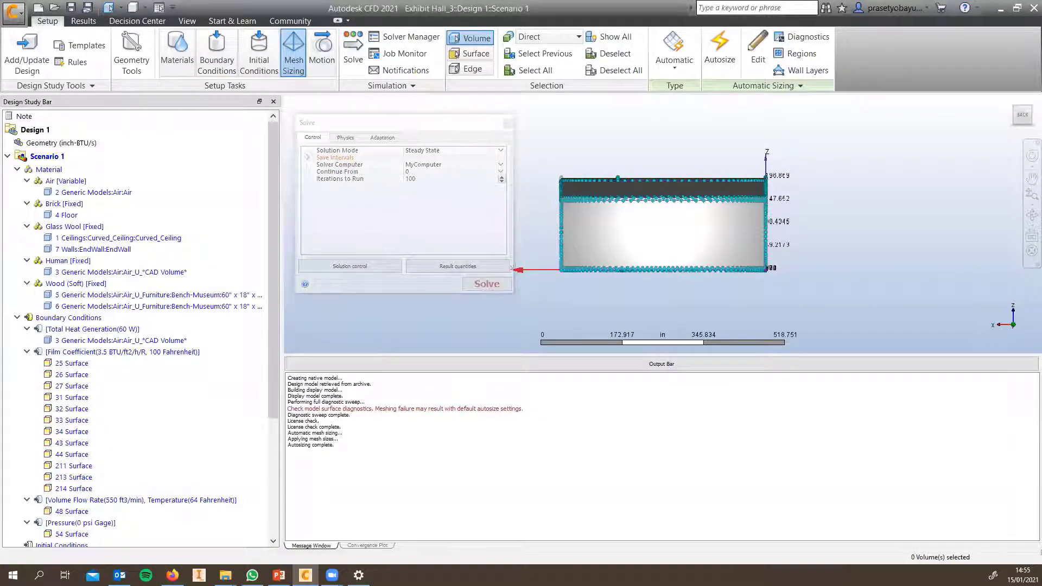
left_click(345, 138)
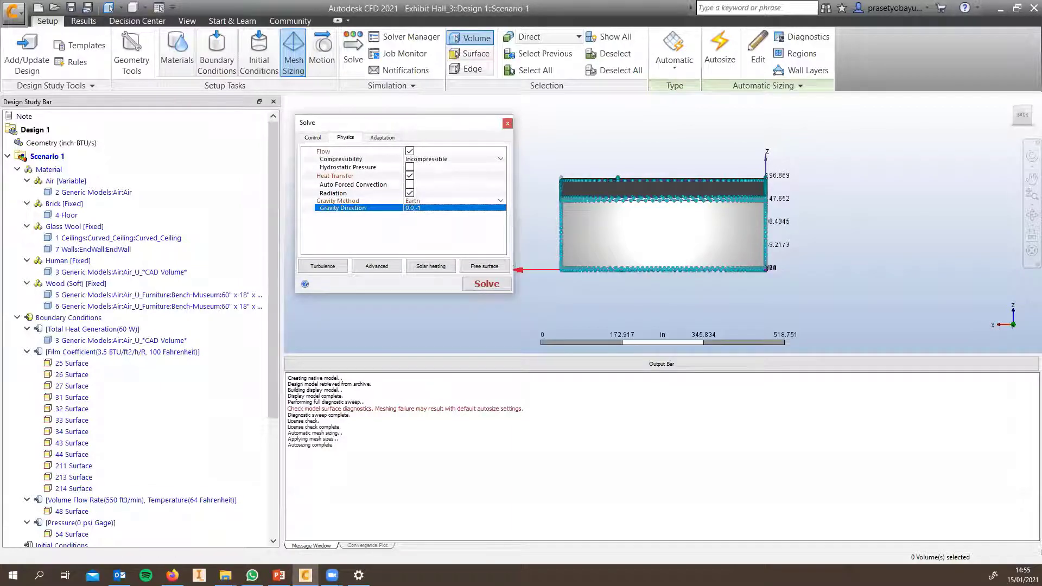
- Close the solve settings and collapse Scenario 1's Material, Boundary Conditions, Mesh Size and Solve branches in the design study
left_click(525, 336)
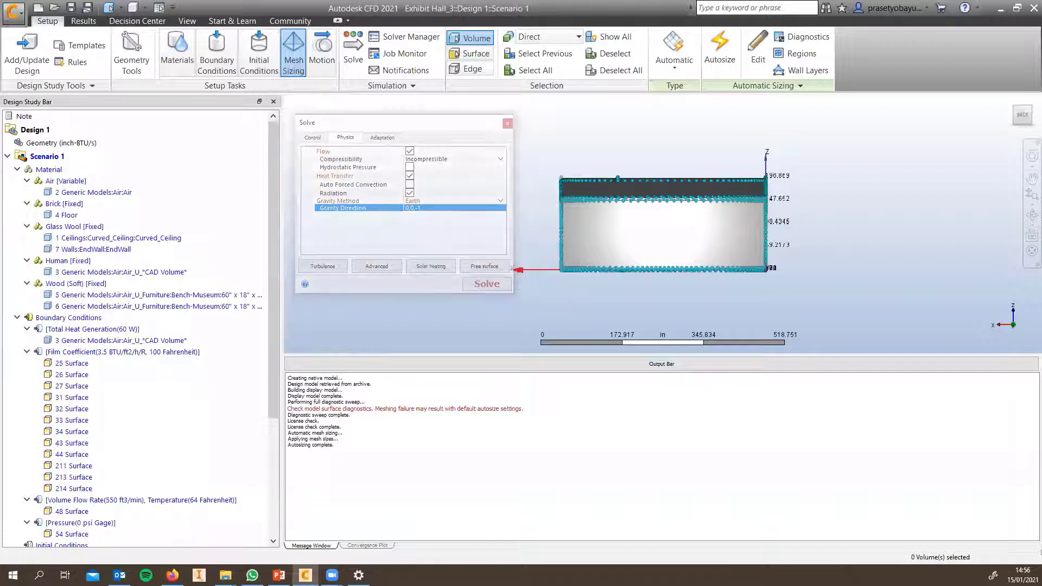
left_click(502, 123)
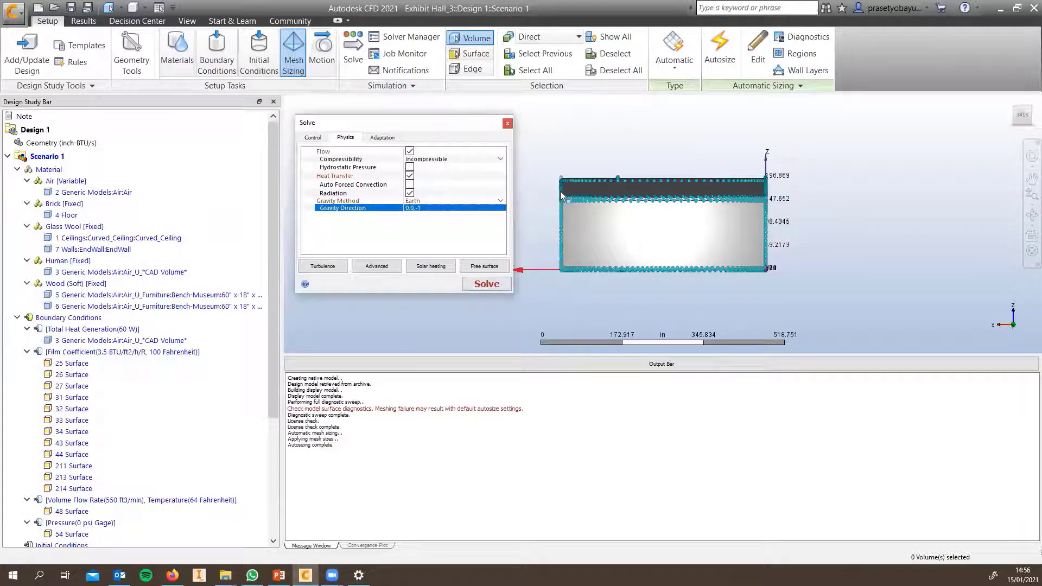
left_click(507, 124)
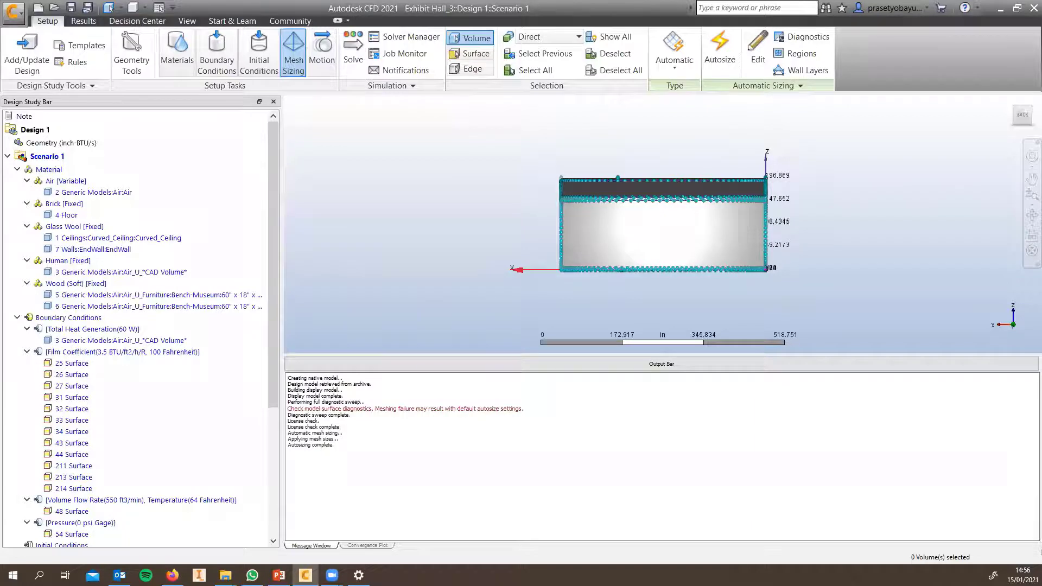
left_click(17, 170)
left_click(17, 181)
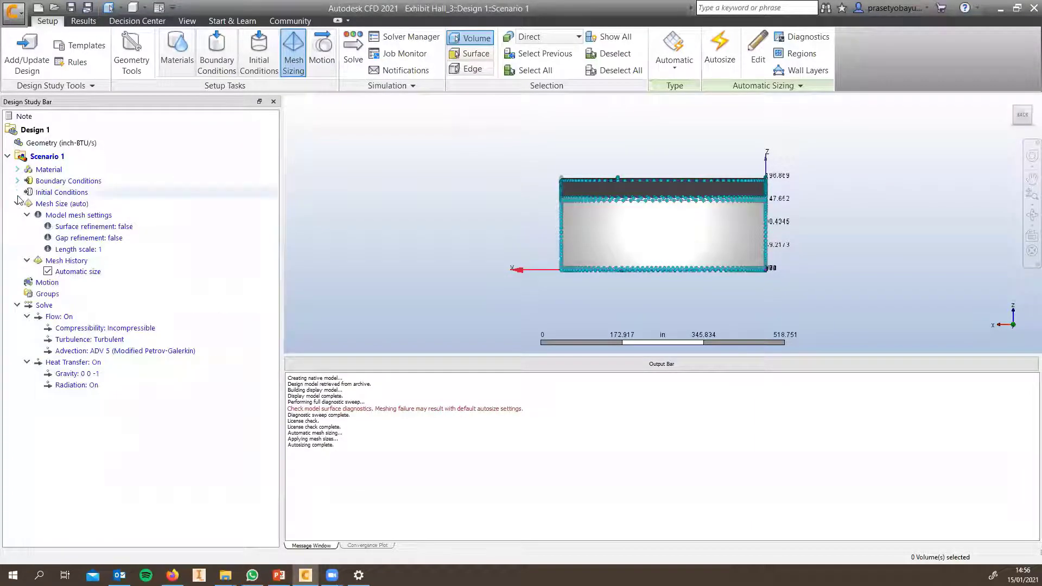
left_click(17, 203)
left_click(17, 238)
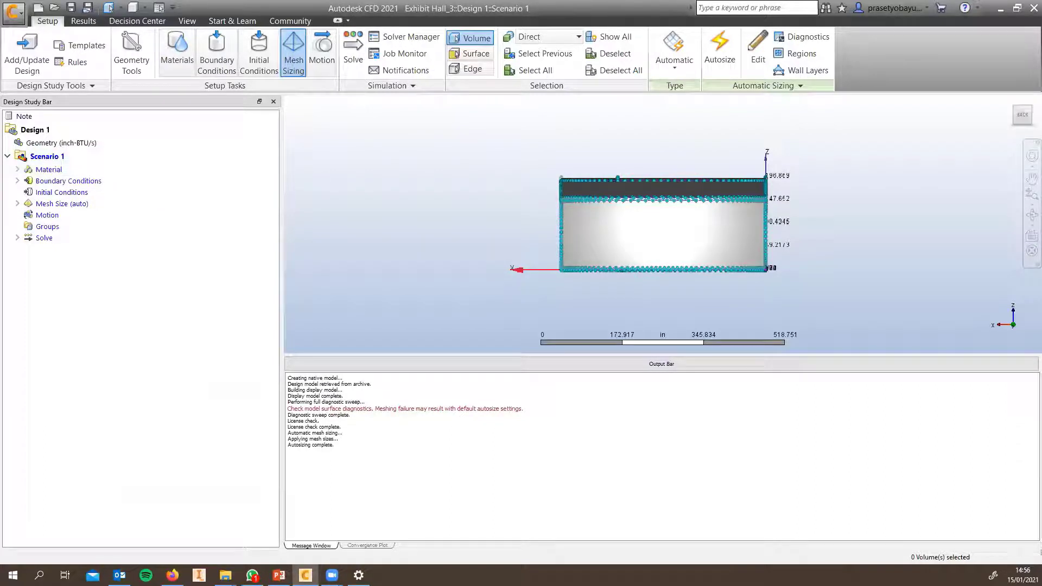
- Rename Scenario 1 as Summer and save the design study
right_click(58, 157)
left_click(85, 209)
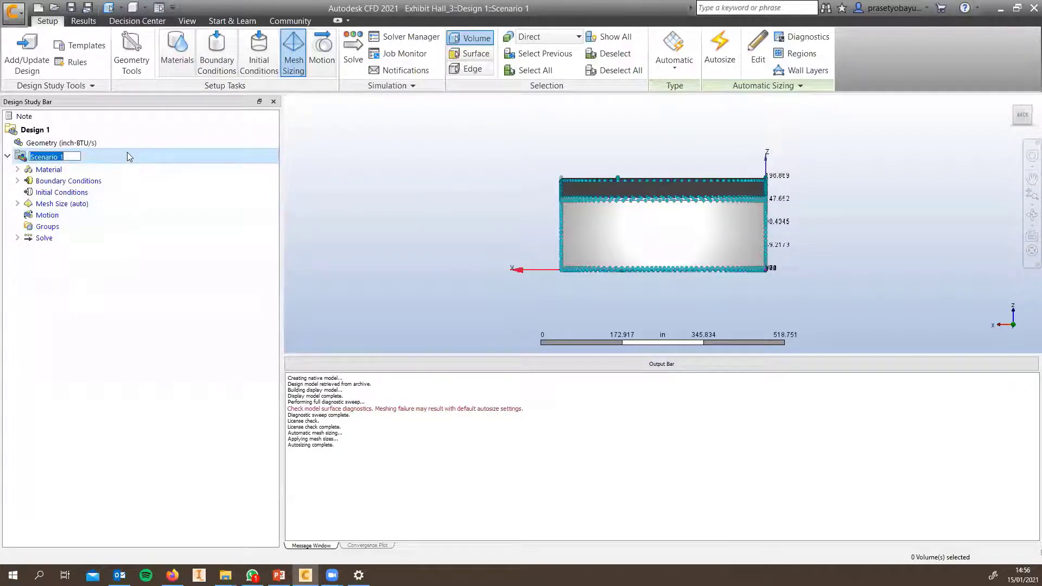
type("Summer")
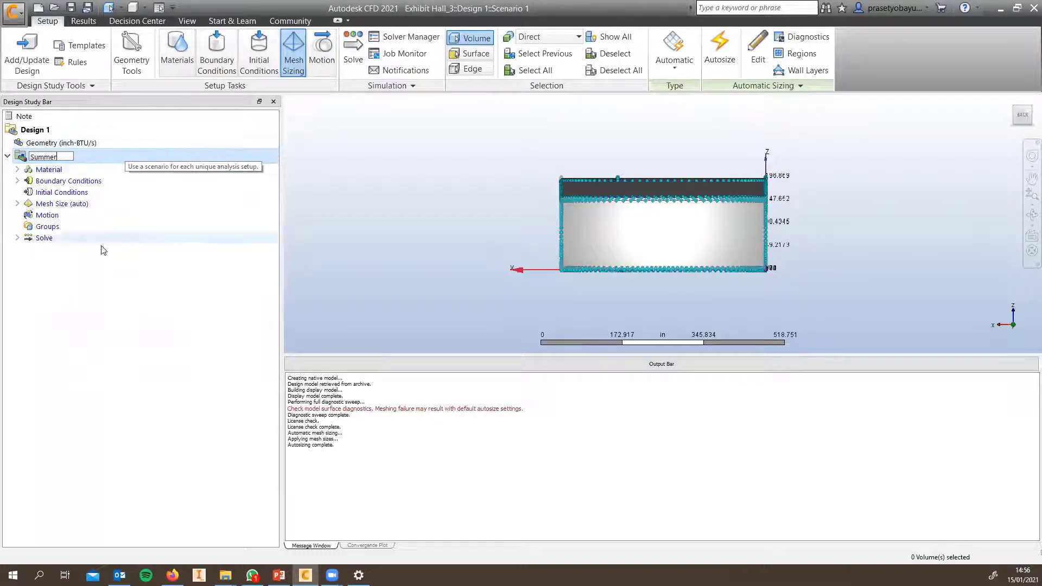
left_click(133, 246)
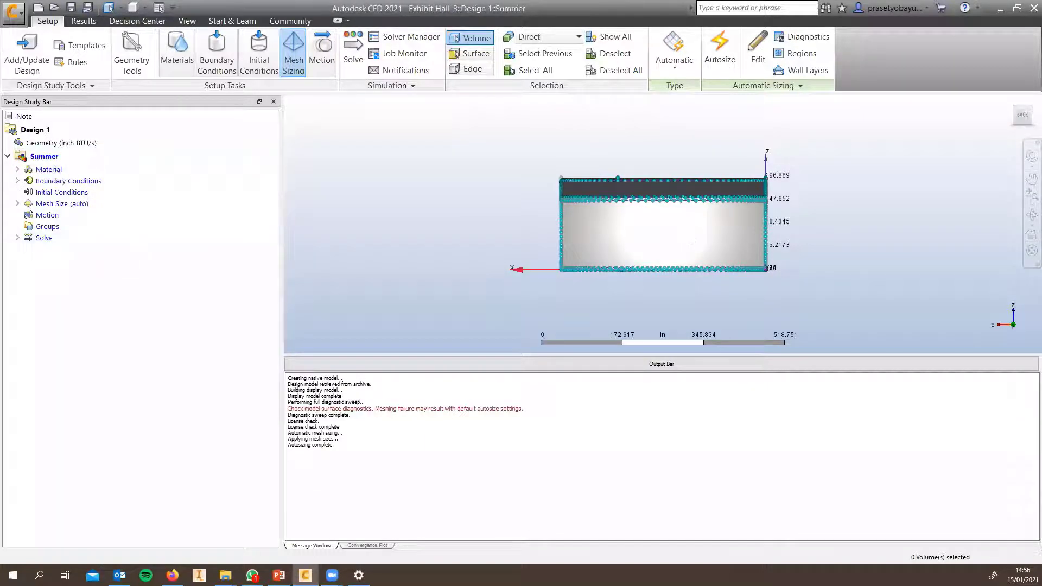
left_click(71, 7)
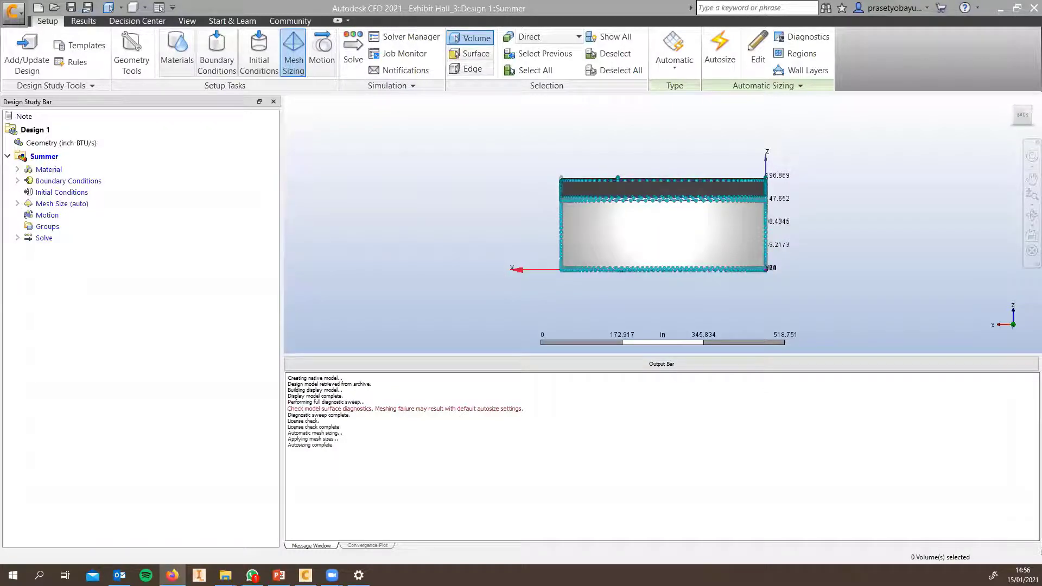
- Clone the Summer scenario as Winter without including the mesh and results
right_click(38, 159)
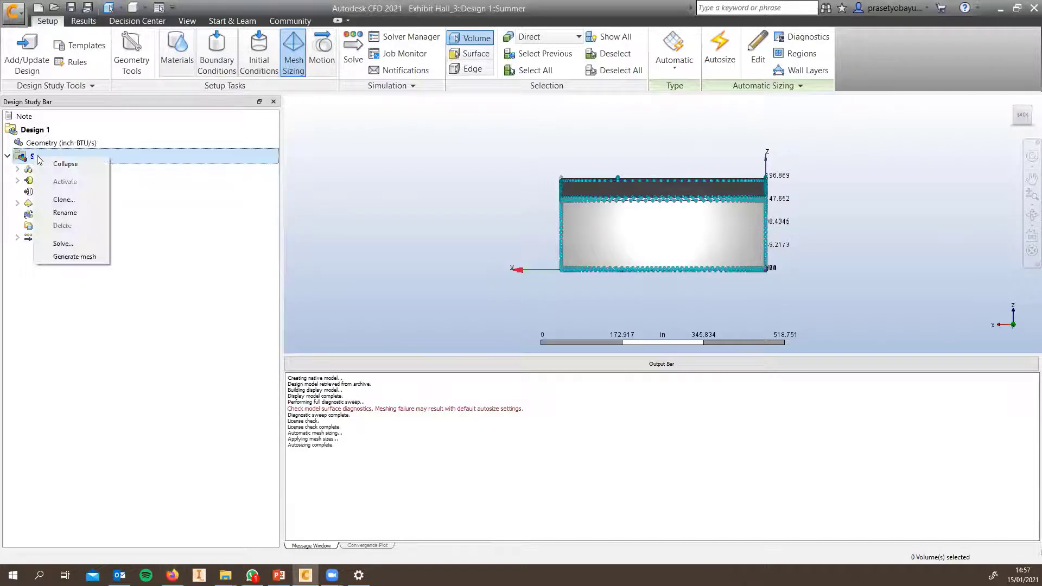
left_click(73, 202)
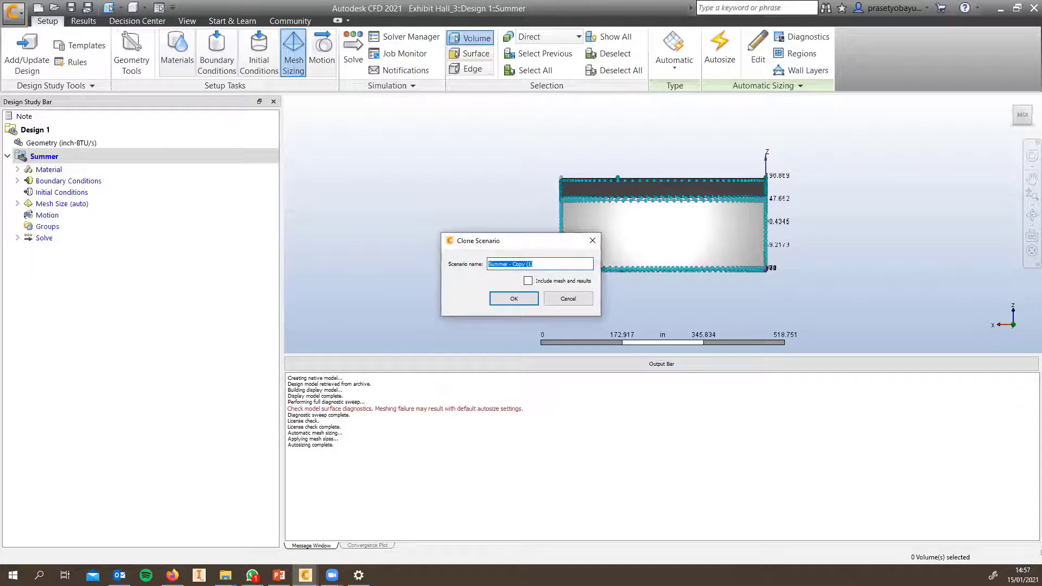
type("Winter")
left_click(497, 298)
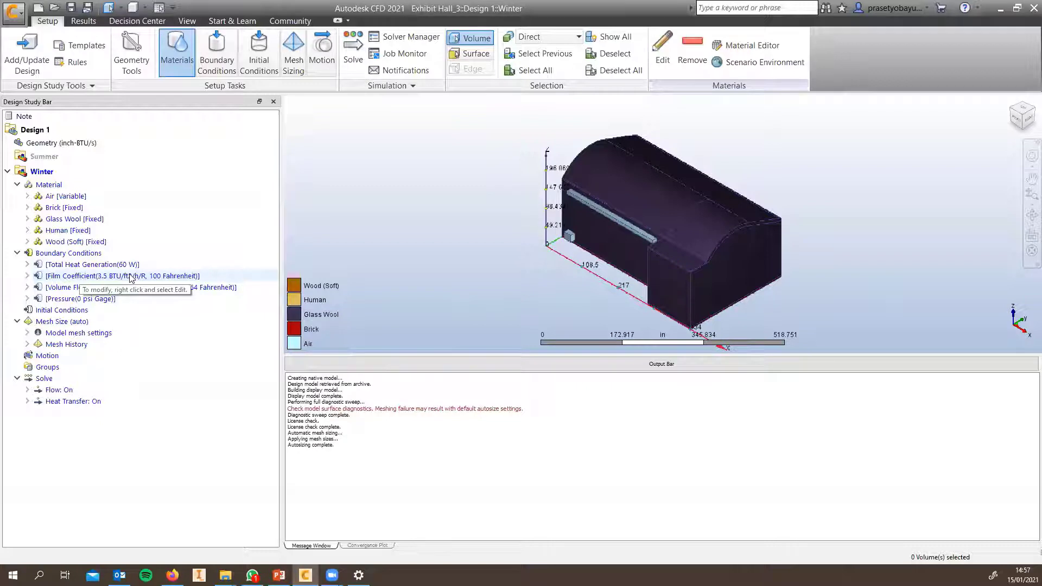
- Set the reference temperature of the Winter scenario's film coefficient boundary condition to 25 Fahrenheit
right_click(107, 278)
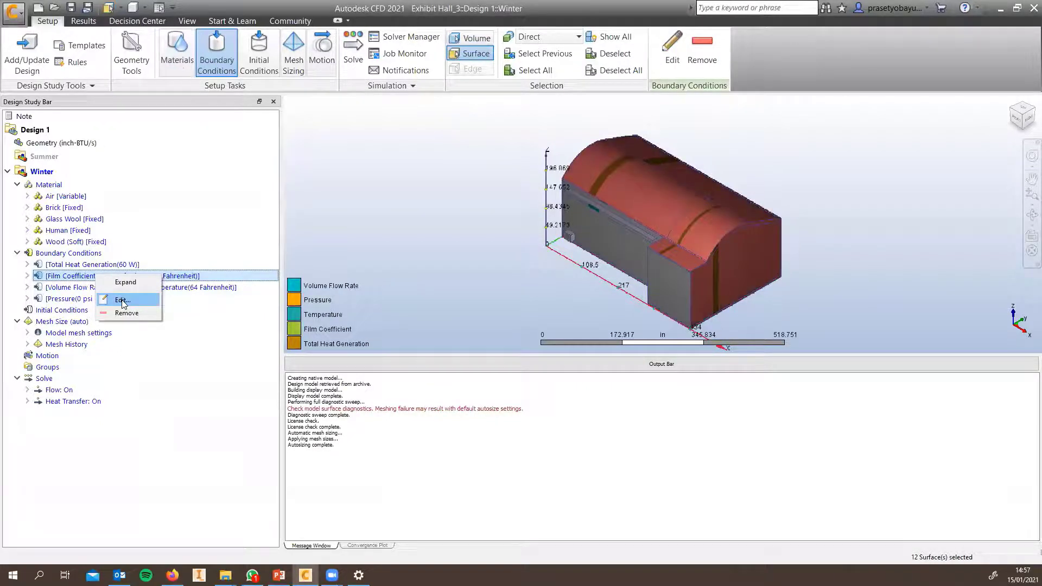
left_click(122, 301)
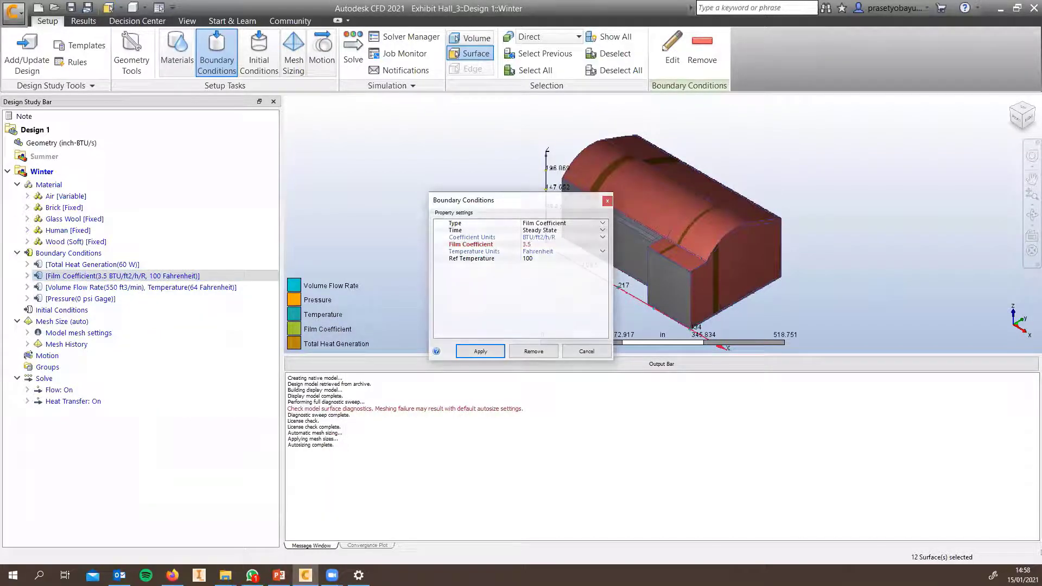
left_click(535, 259)
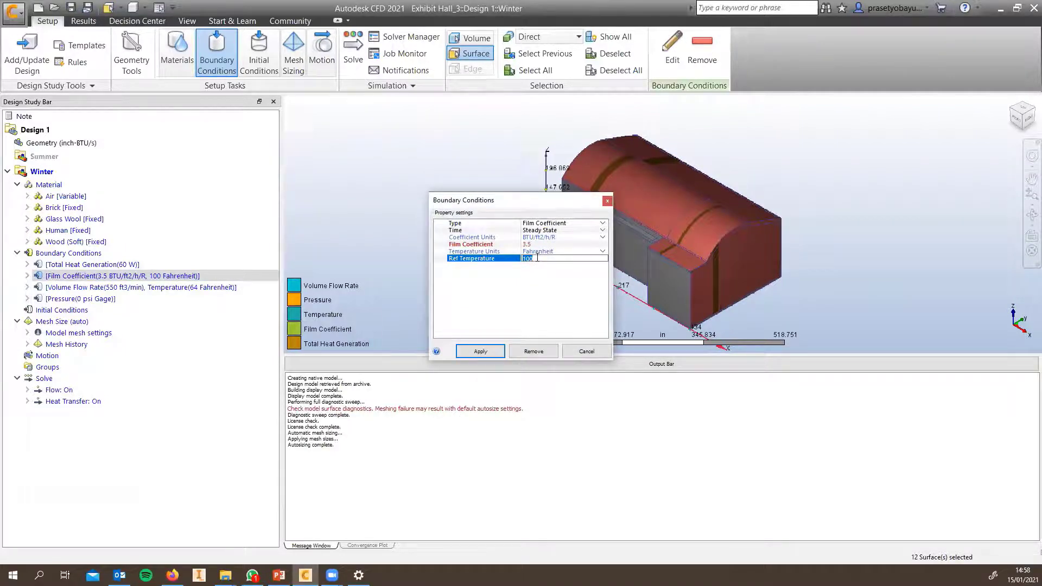
type("25")
left_click(480, 351)
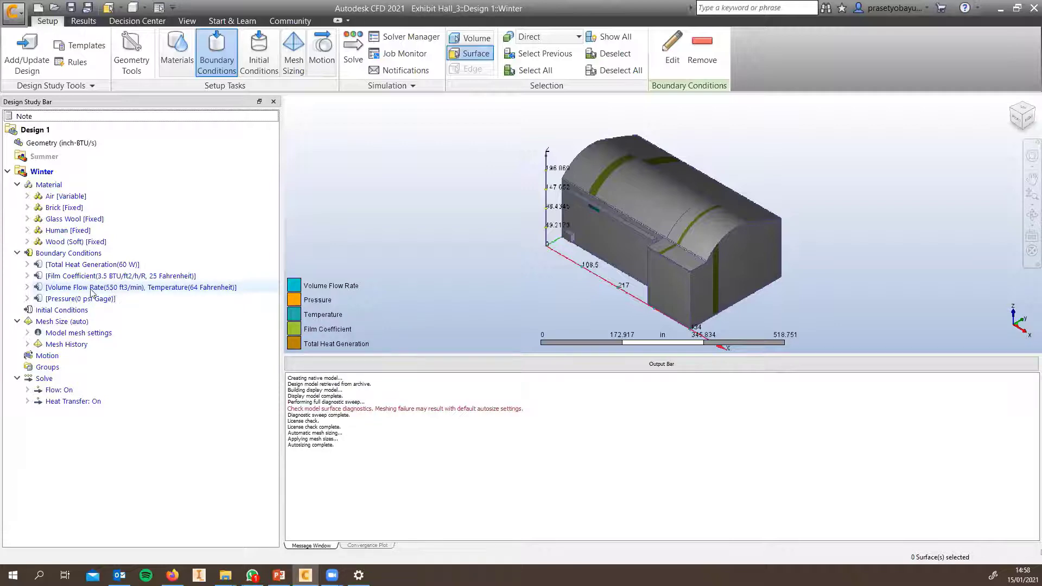
- Set the temperature on the Winter scenario's volume flow rate inlet surface to 85 Fahrenheit
right_click(132, 290)
left_click(156, 315)
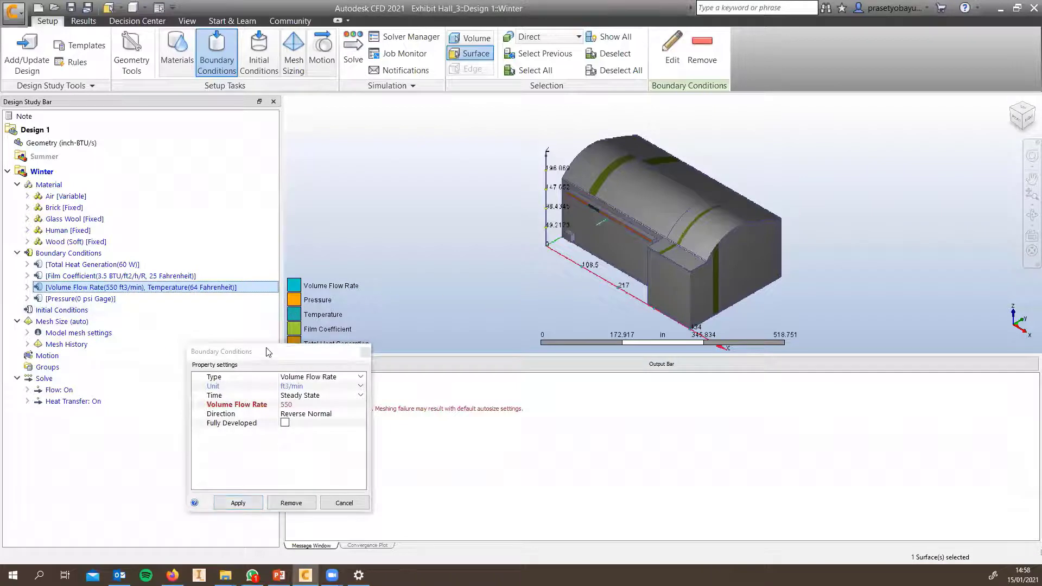
left_click_drag(266, 352, 530, 140)
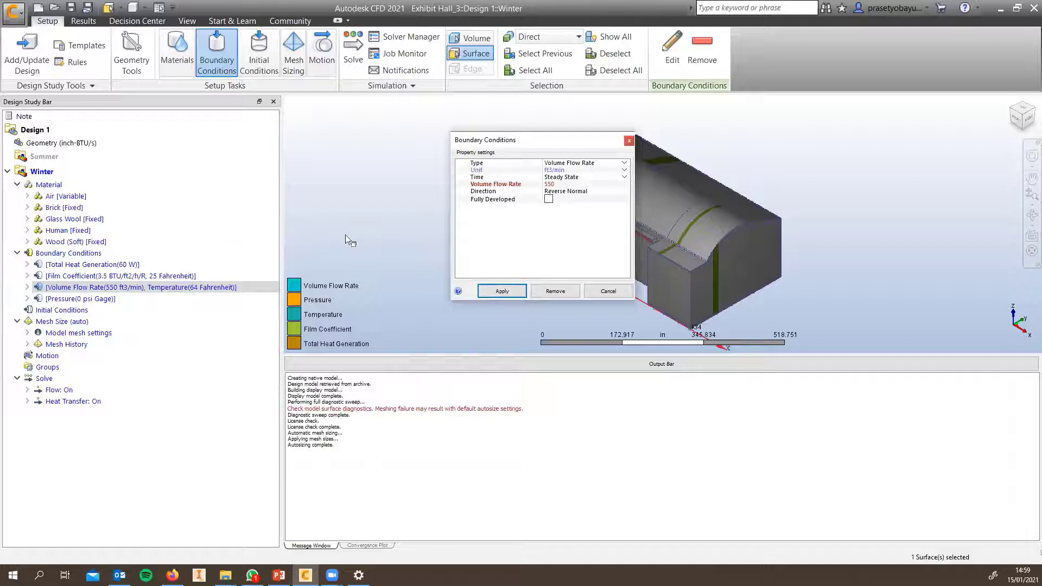
left_click(27, 287)
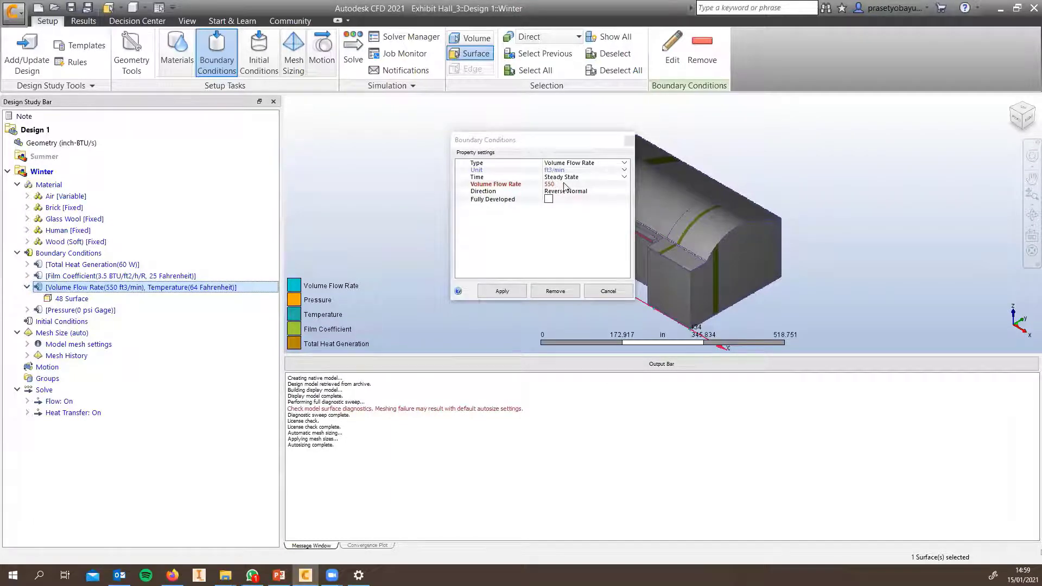
left_click(581, 164)
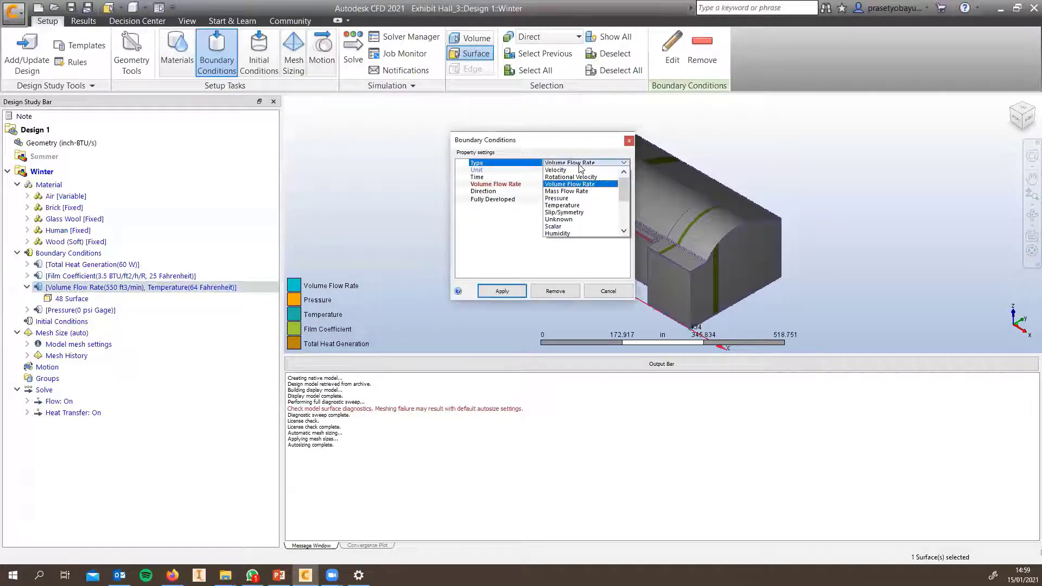
left_click(567, 205)
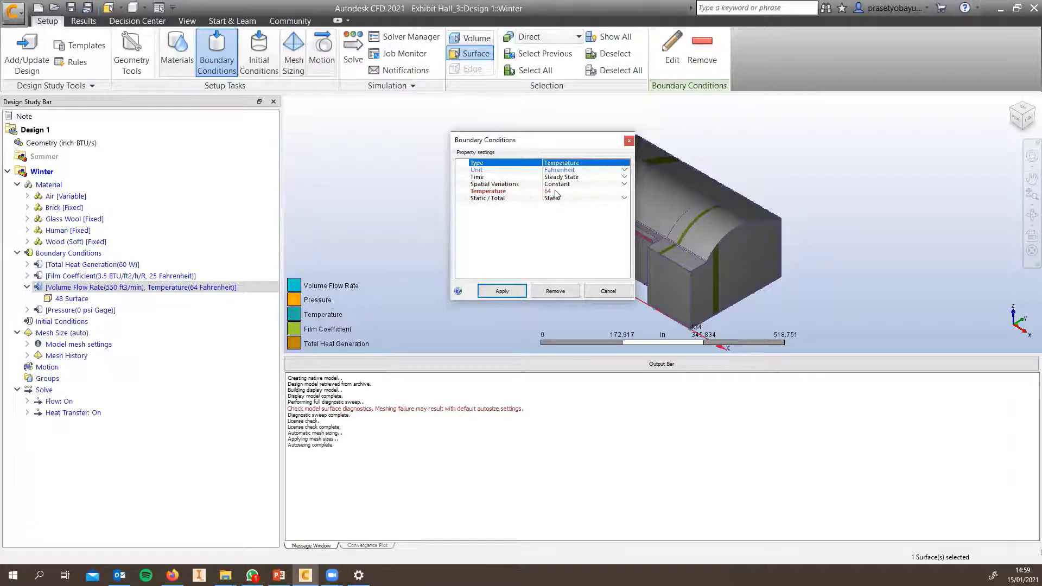
left_click(557, 192)
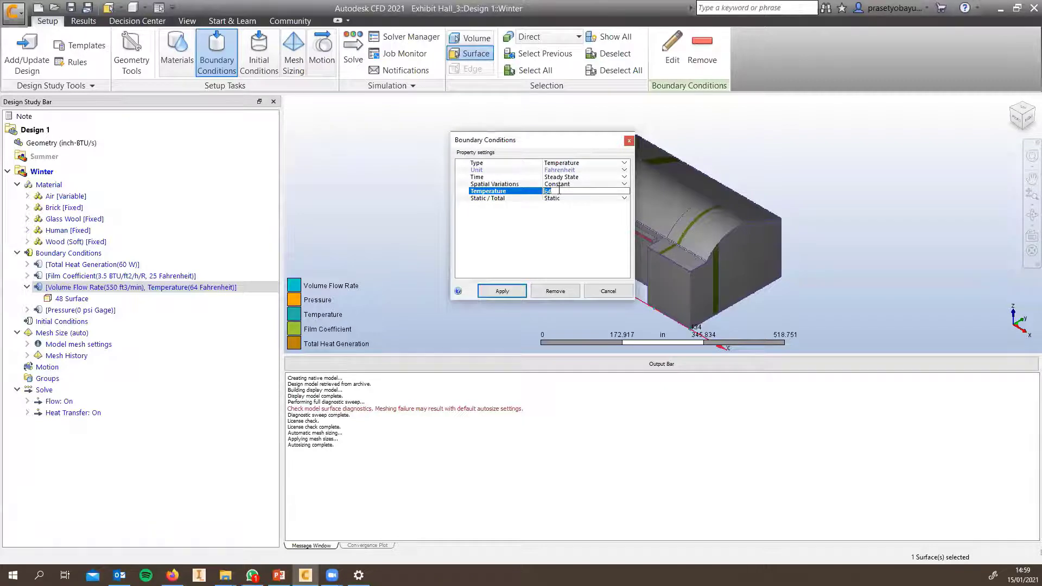
type("85")
left_click(502, 291)
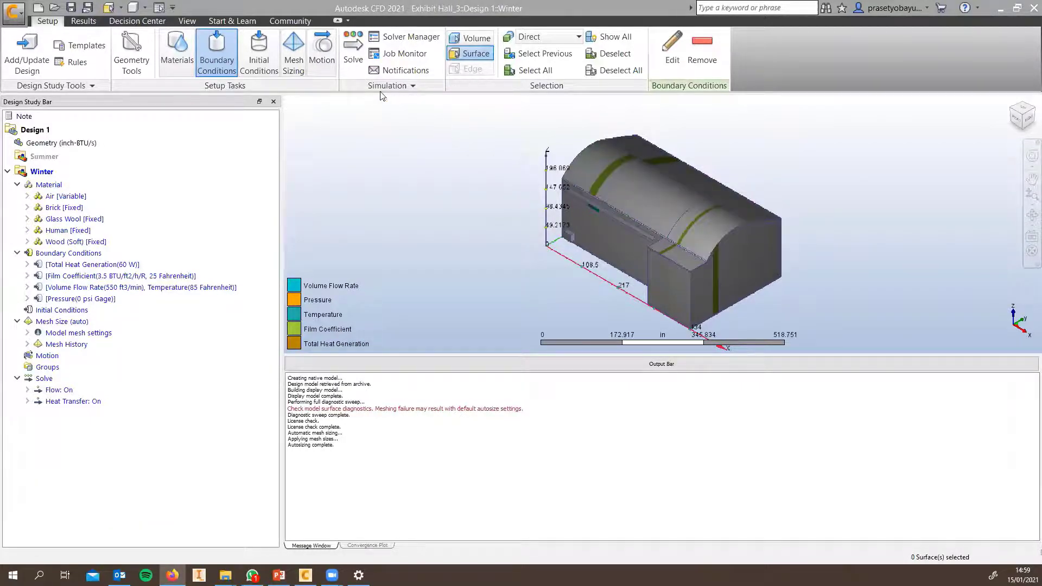
- Open the Solver Manager, include Summer and Winter in the solution set, and set the submit order to Winter 1, Summer 2
left_click(405, 38)
left_click_drag(491, 175, 490, 114)
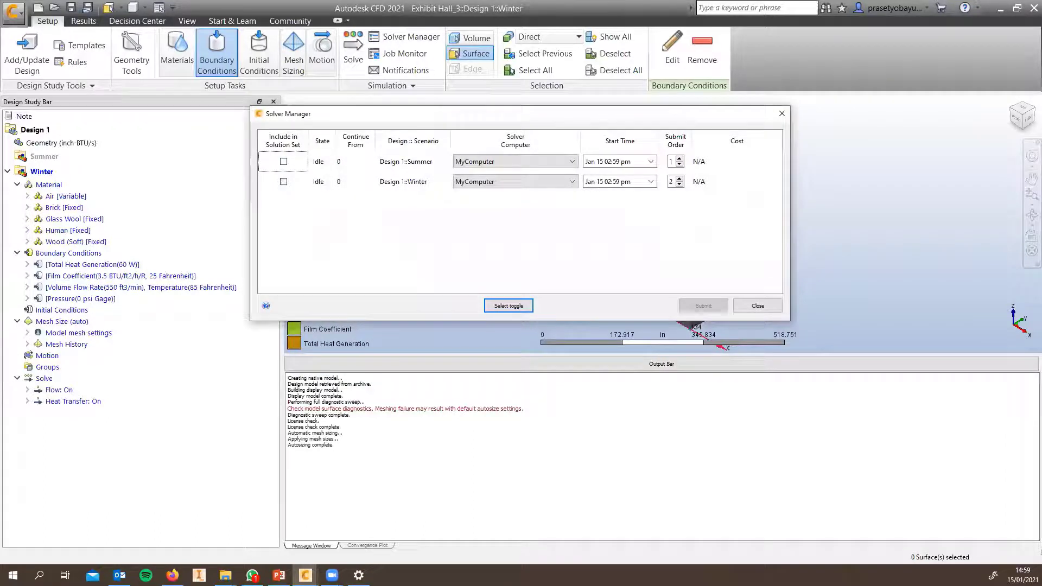
left_click(283, 162)
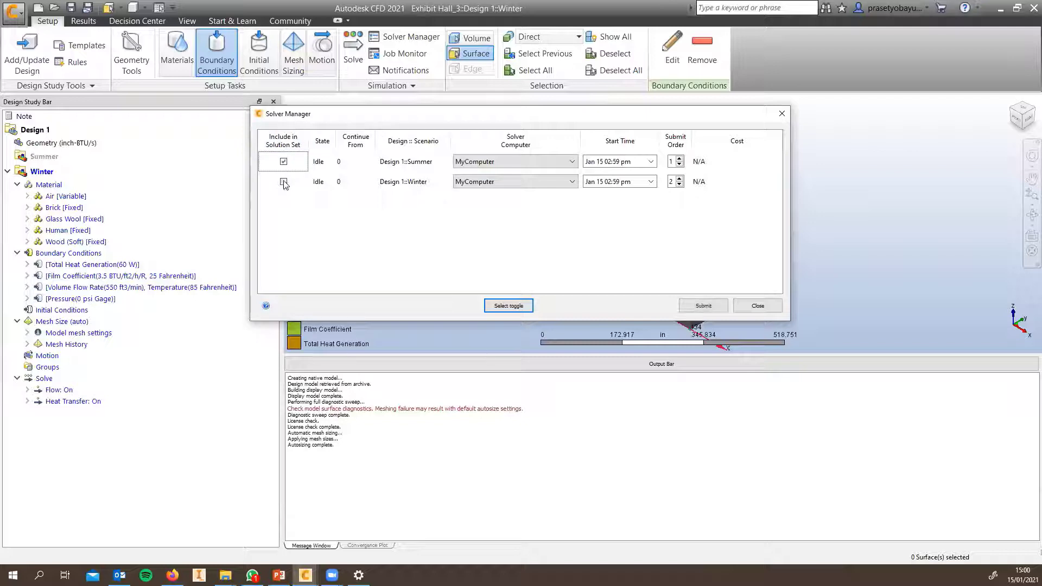
left_click(284, 181)
left_click(680, 185)
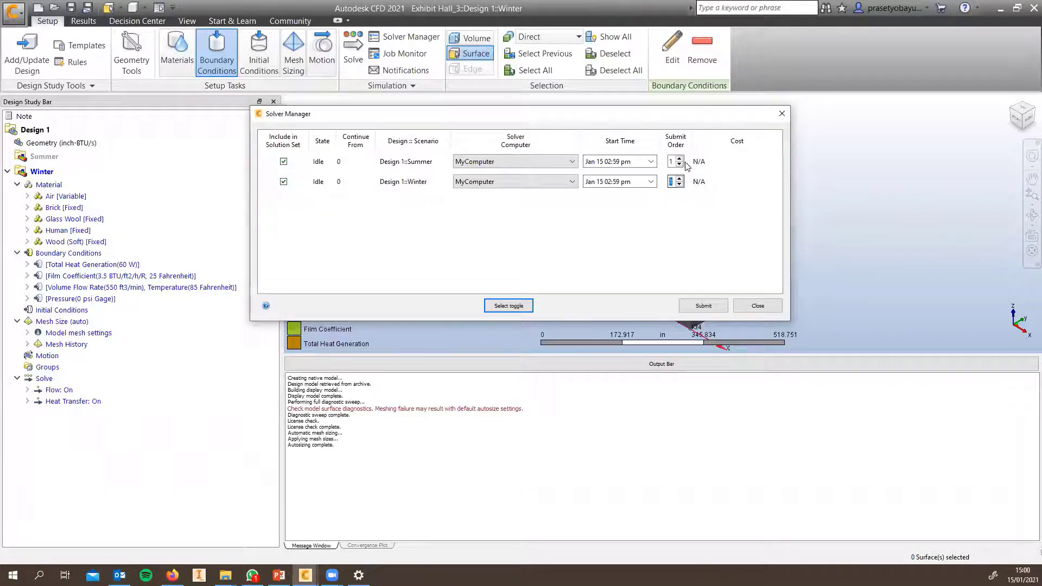
left_click(680, 159)
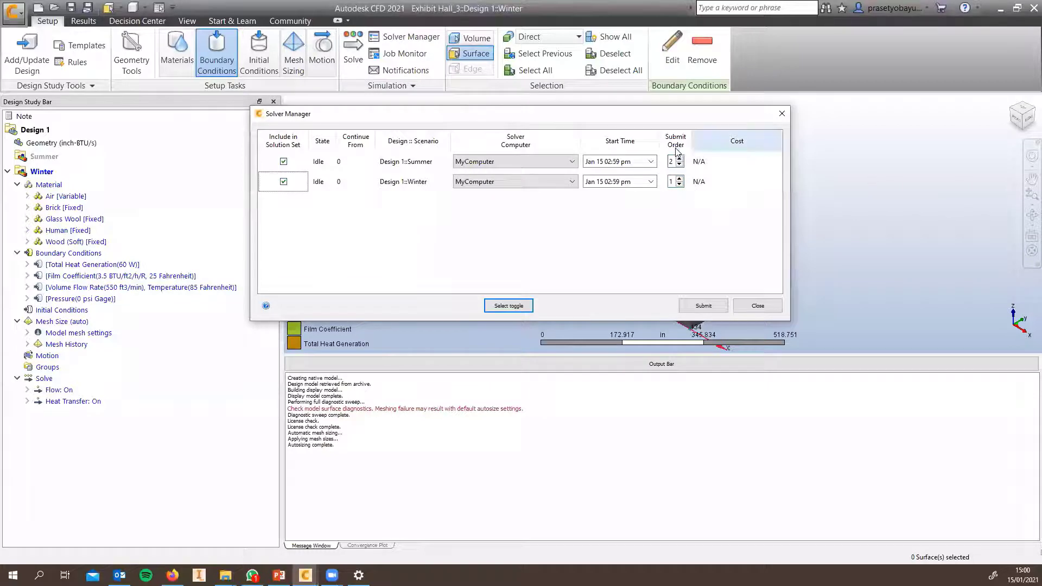
- Review the scenarios' start time calendars and Summer's solver computer options, and close the Solver Manager
left_click(650, 162)
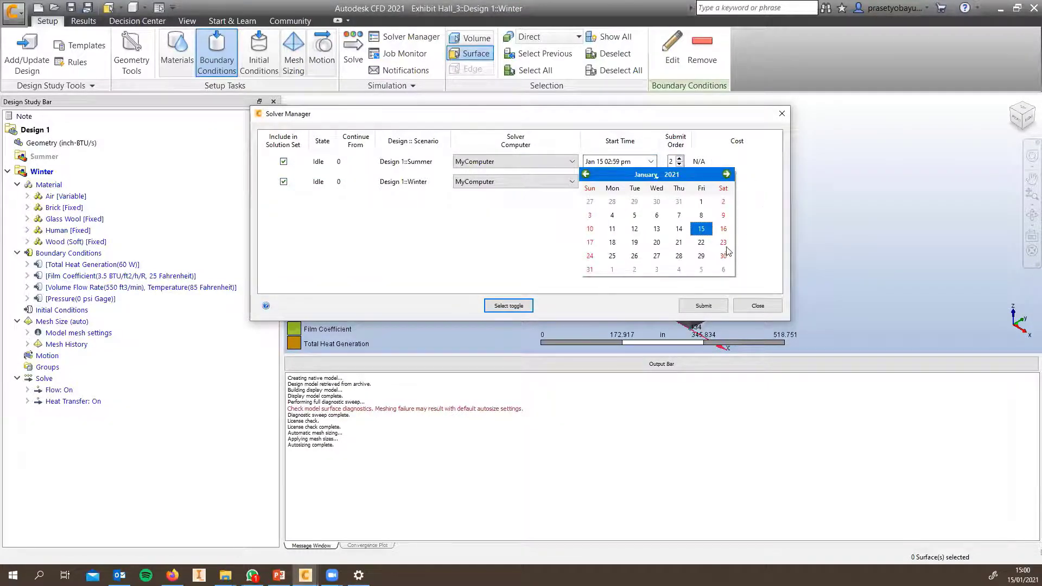
left_click(763, 166)
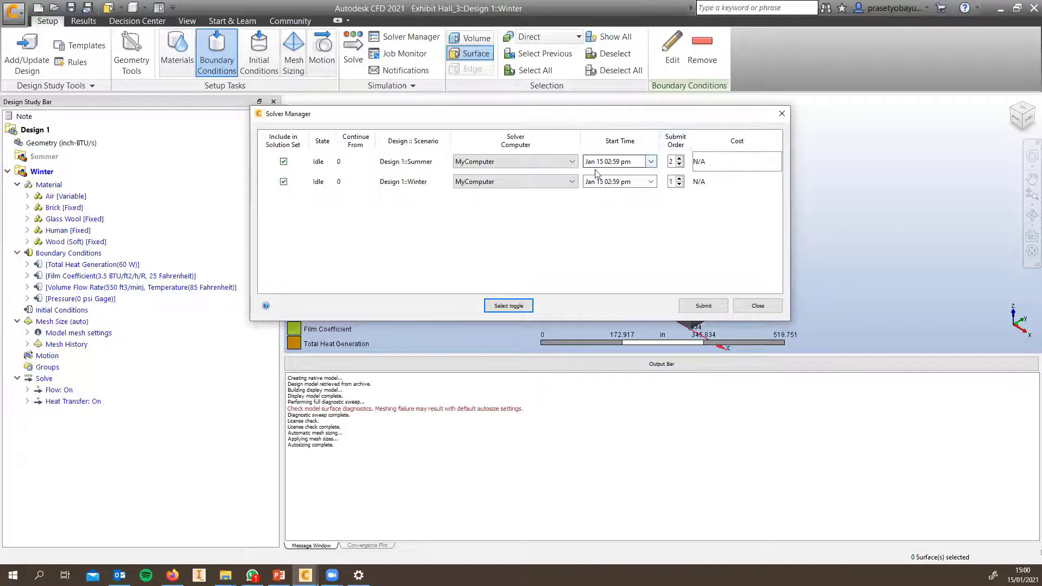
left_click(651, 181)
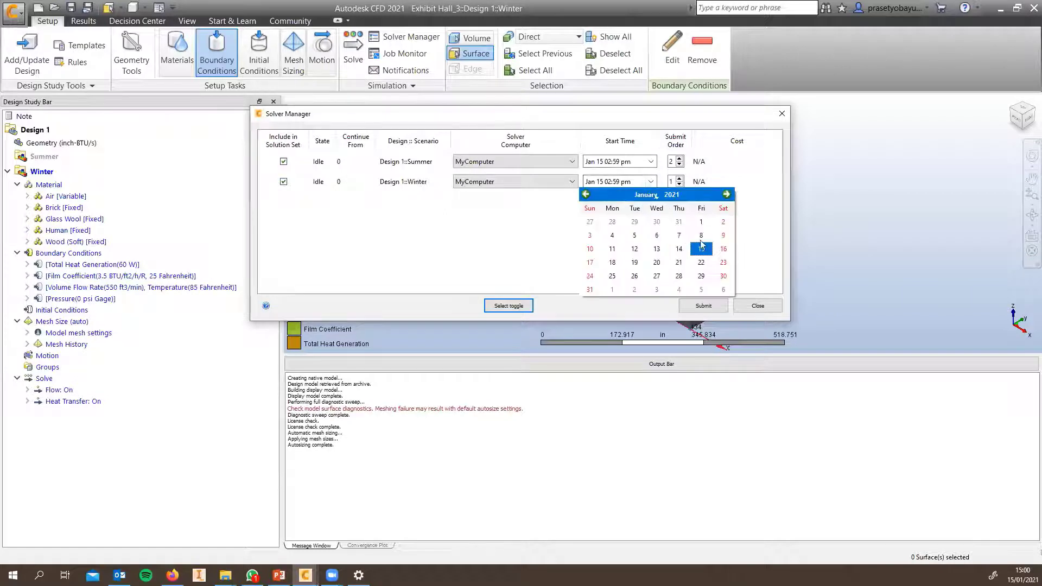
left_click(800, 231)
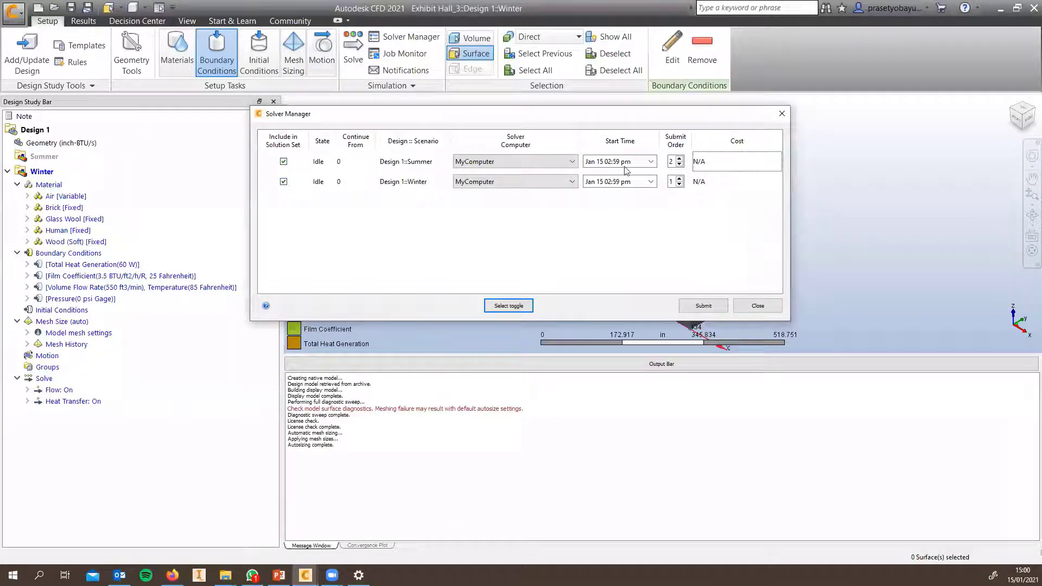
left_click(524, 162)
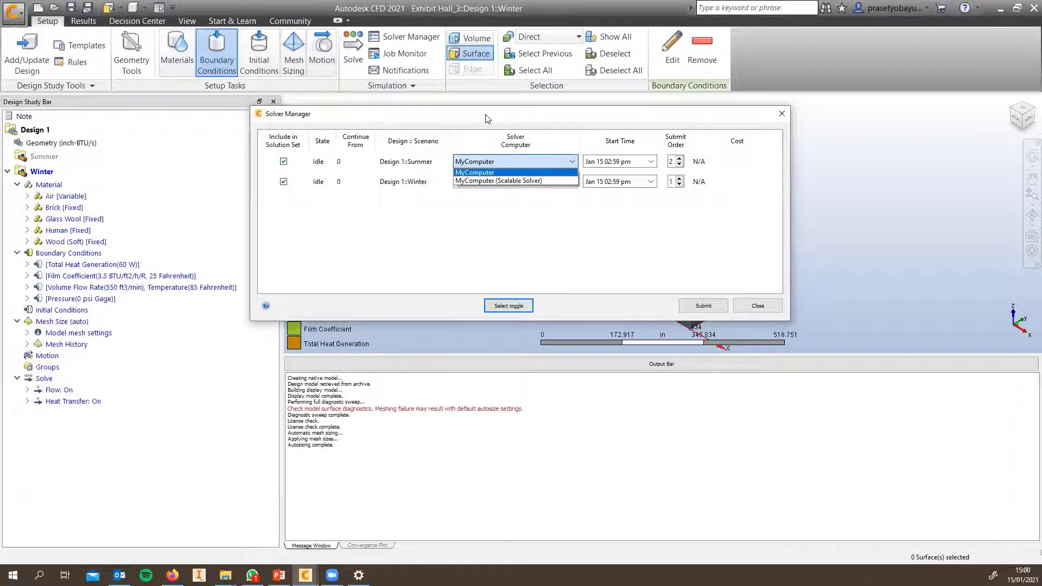
left_click(511, 115)
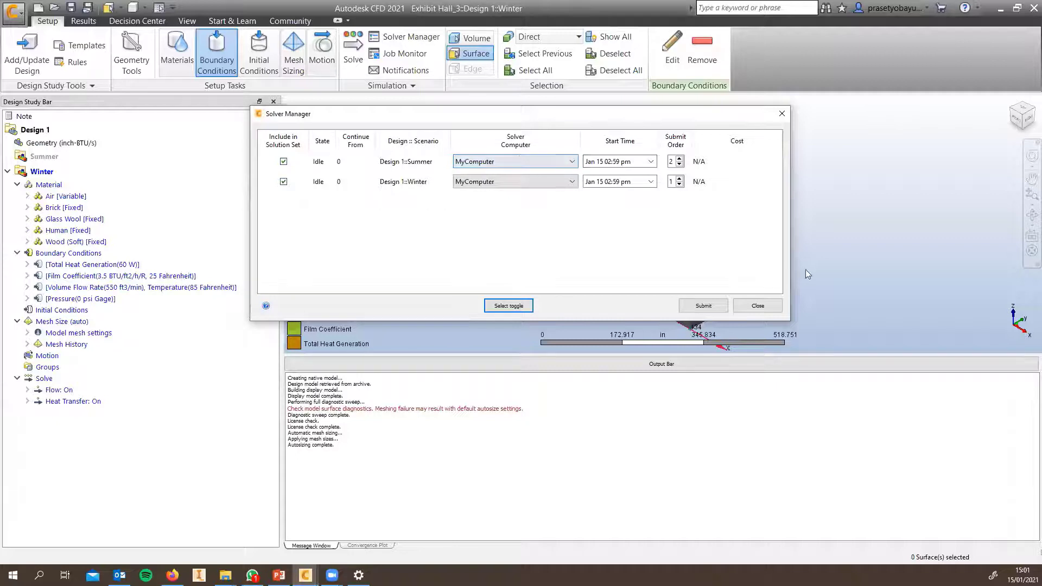
left_click(715, 308)
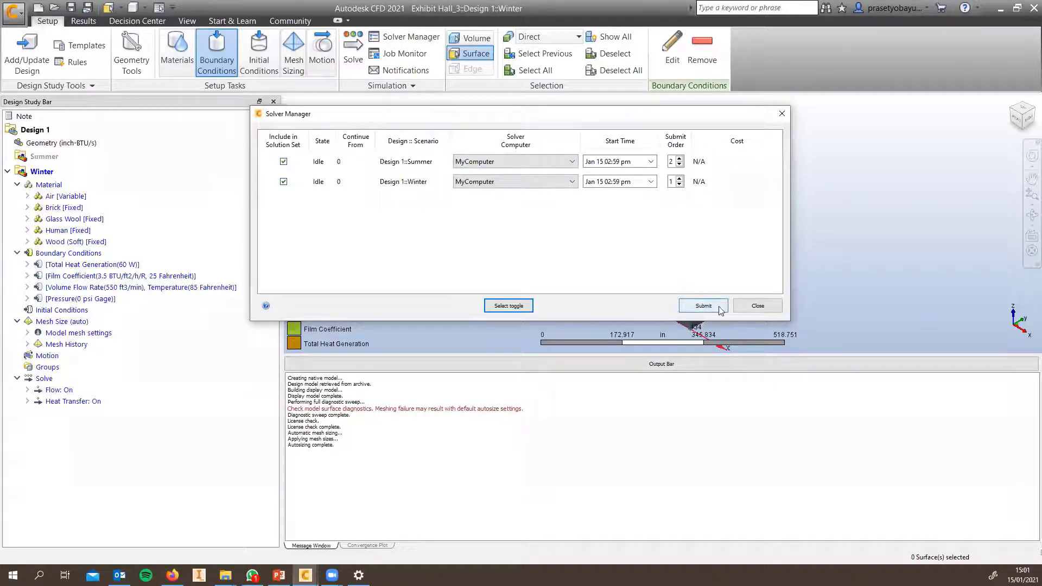
left_click(758, 308)
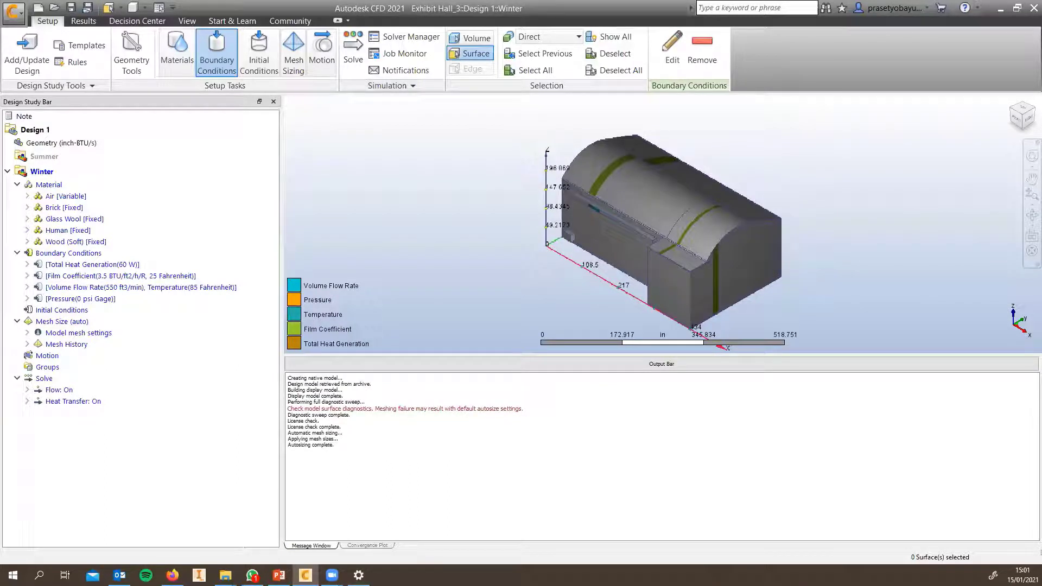
- Open the recent design study Exhibit Hall.cfdst, discarding unsaved changes to the current study
left_click(16, 14)
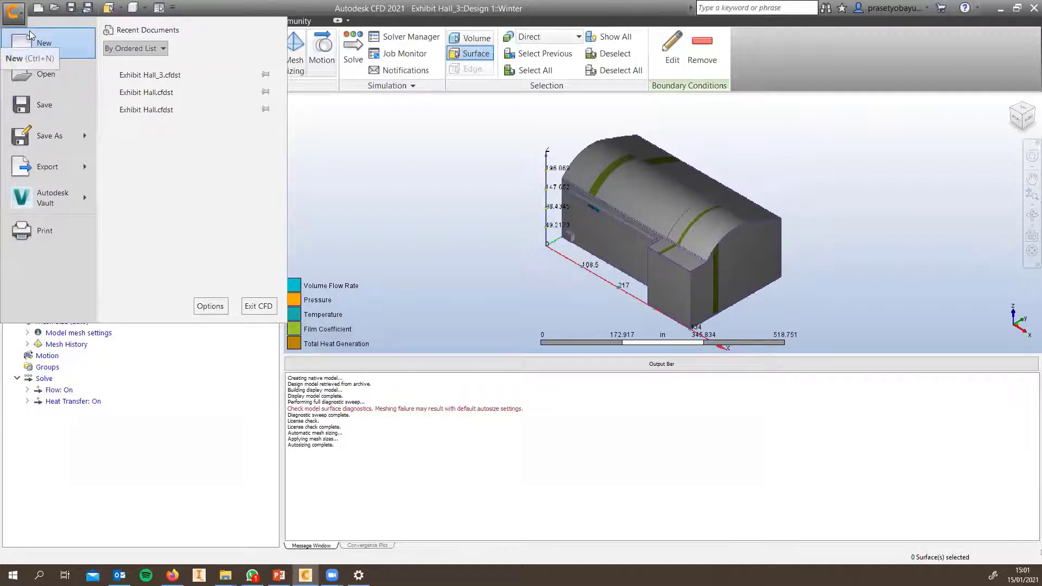
left_click(199, 93)
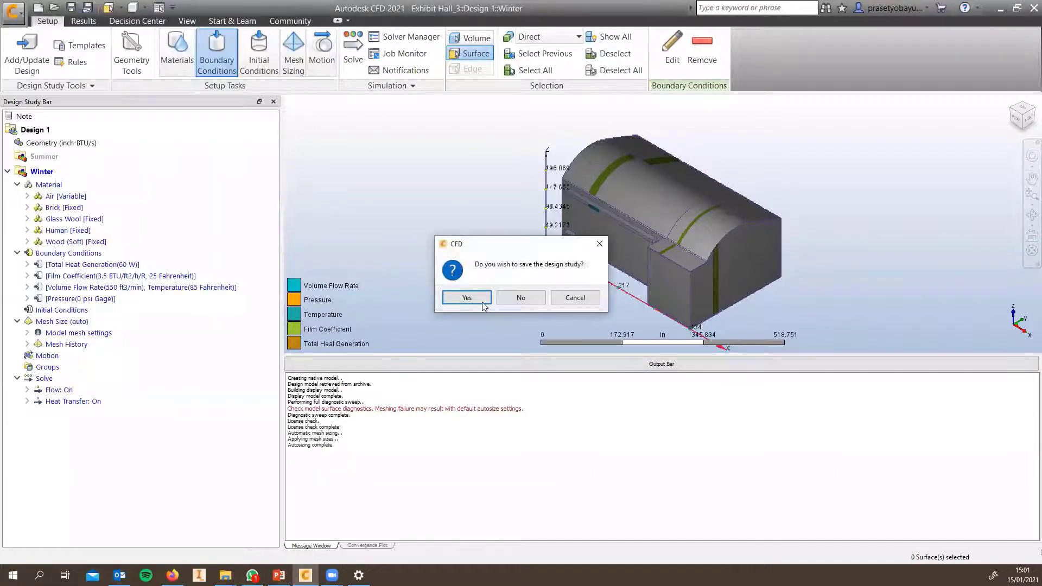
left_click(518, 298)
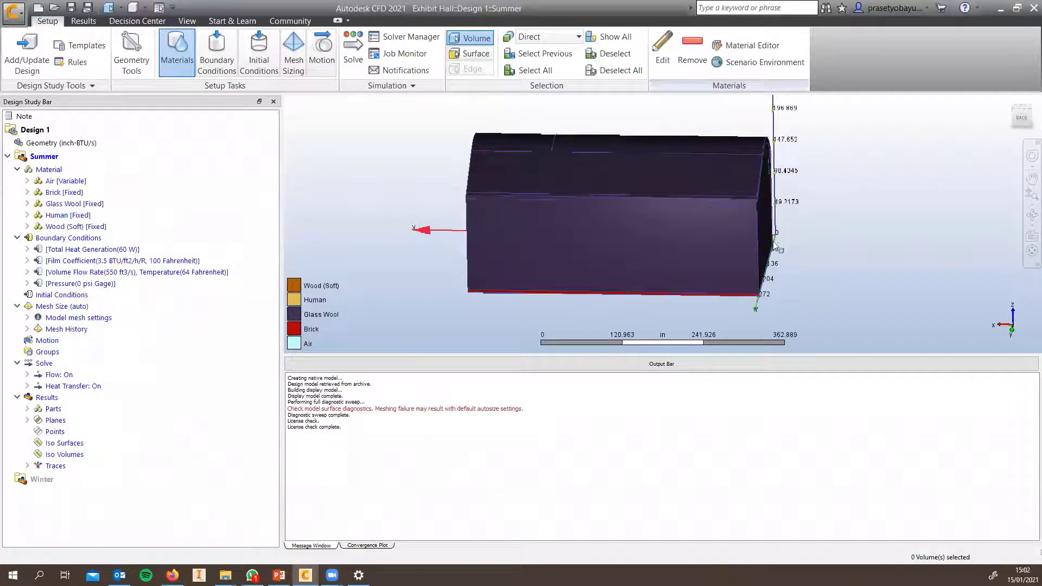
- Check the solver computer options in the Summer scenario's Solve settings and close them without solving
middle_click_drag(775, 248, 504, 236, "shift")
middle_click_drag(747, 223, 710, 212)
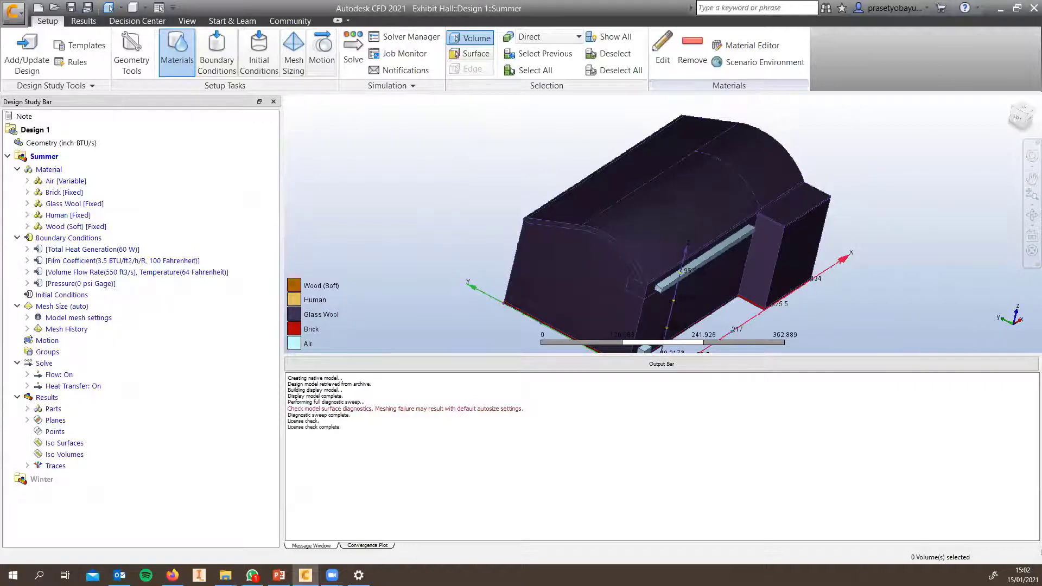
left_click(354, 64)
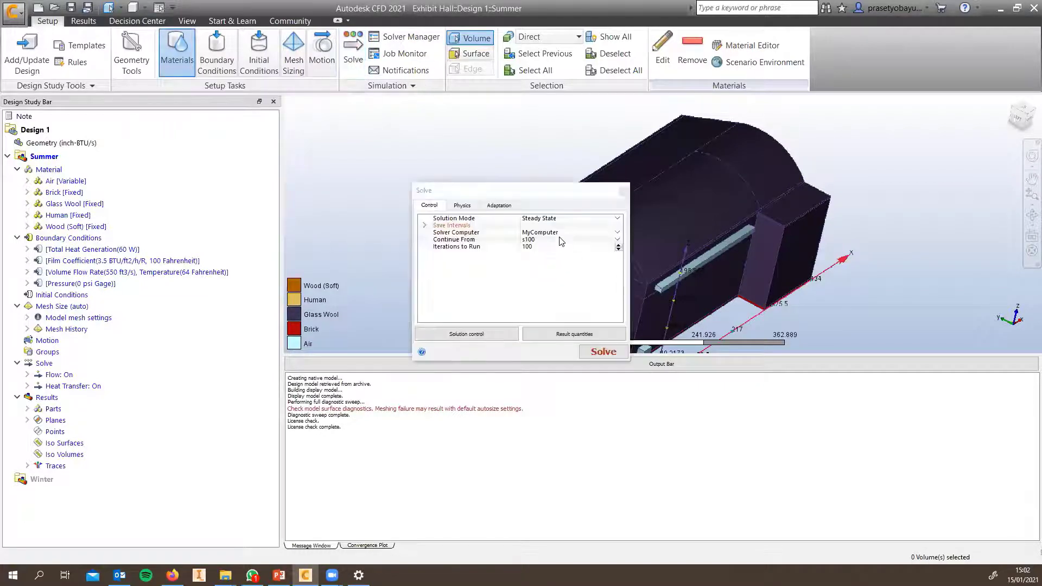
left_click(562, 232)
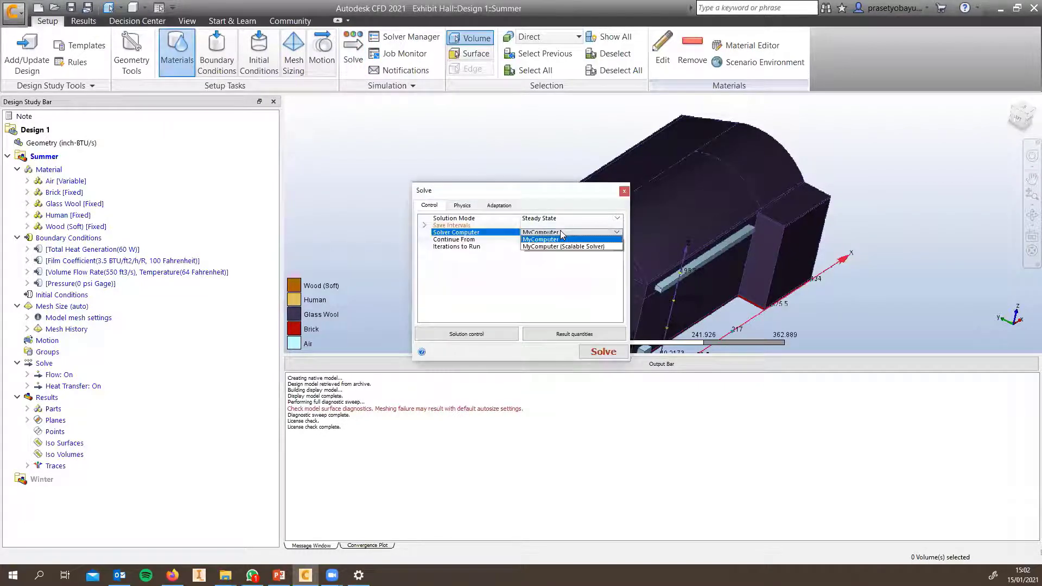
left_click(624, 193)
left_click(624, 193)
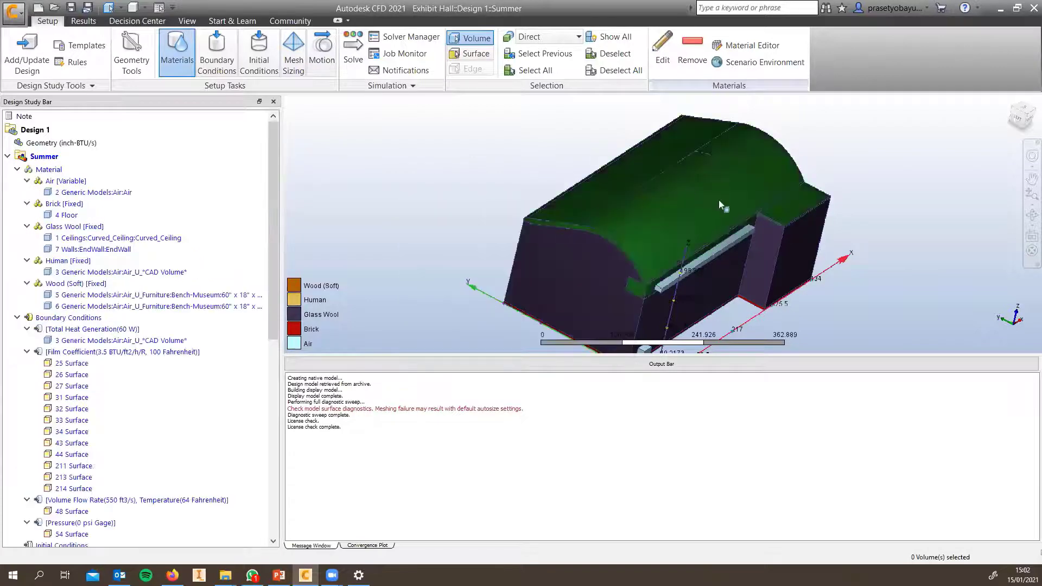
- Review the Summer scenario's materials, boundary conditions and mesh settings in the design study tree, collapsing each of these branches
middle_click_drag(689, 247, 570, 166, "shift")
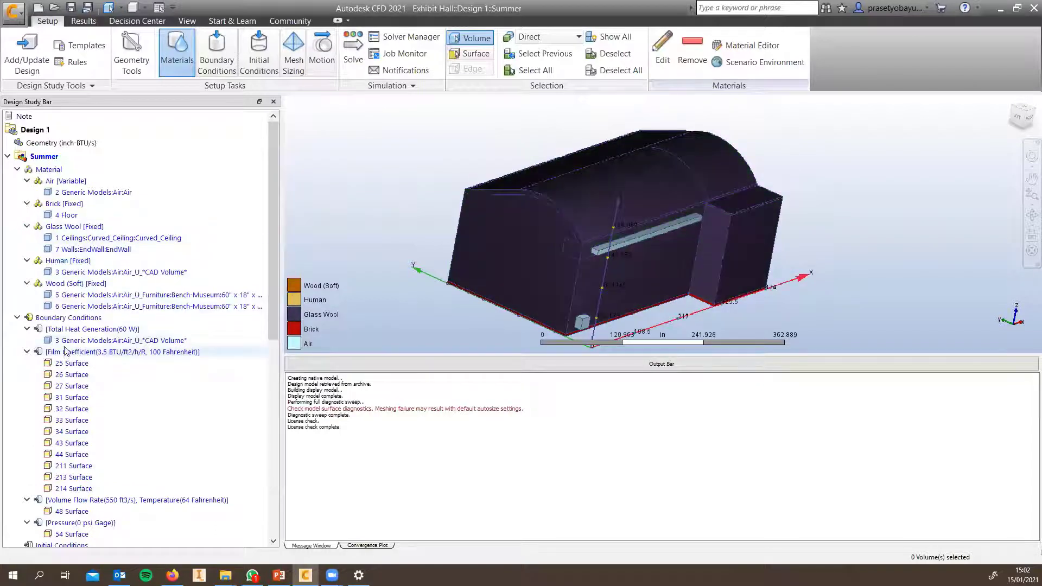
left_click(27, 329)
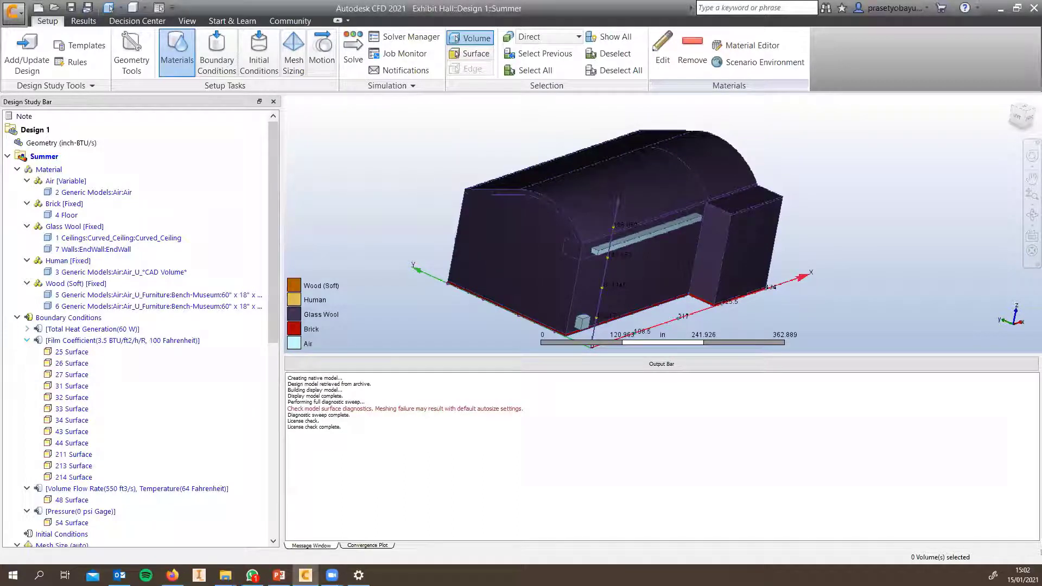
left_click(27, 341)
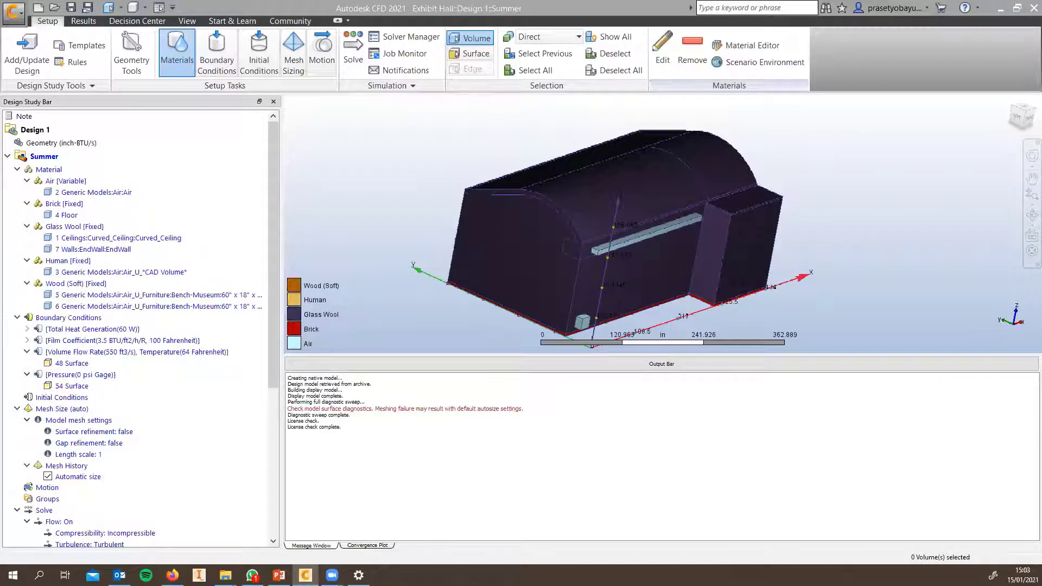
middle_click_drag(661, 218, 474, 213, "shift")
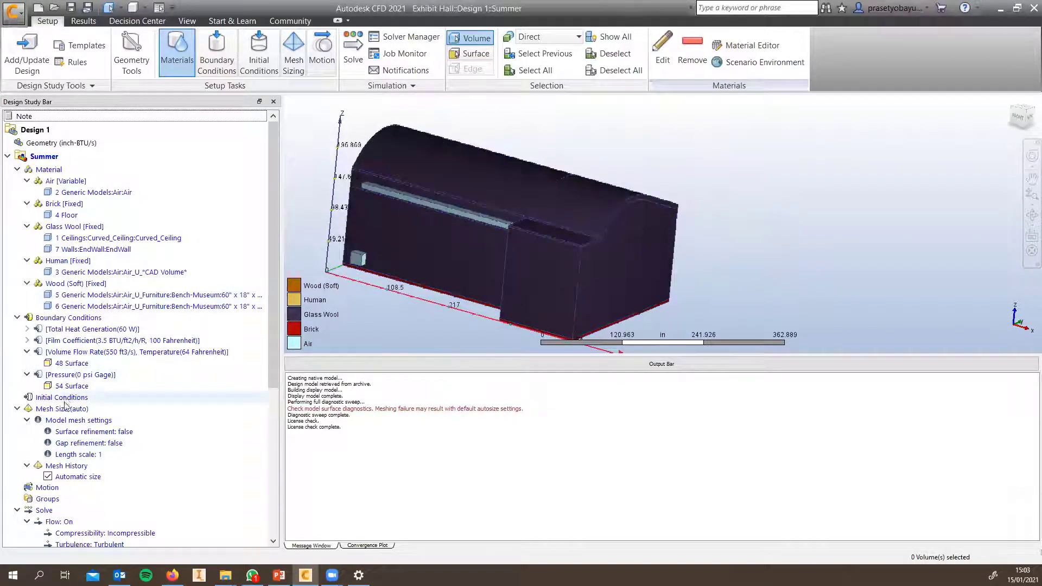
scroll(21, 380, "down", 1)
left_click(17, 370)
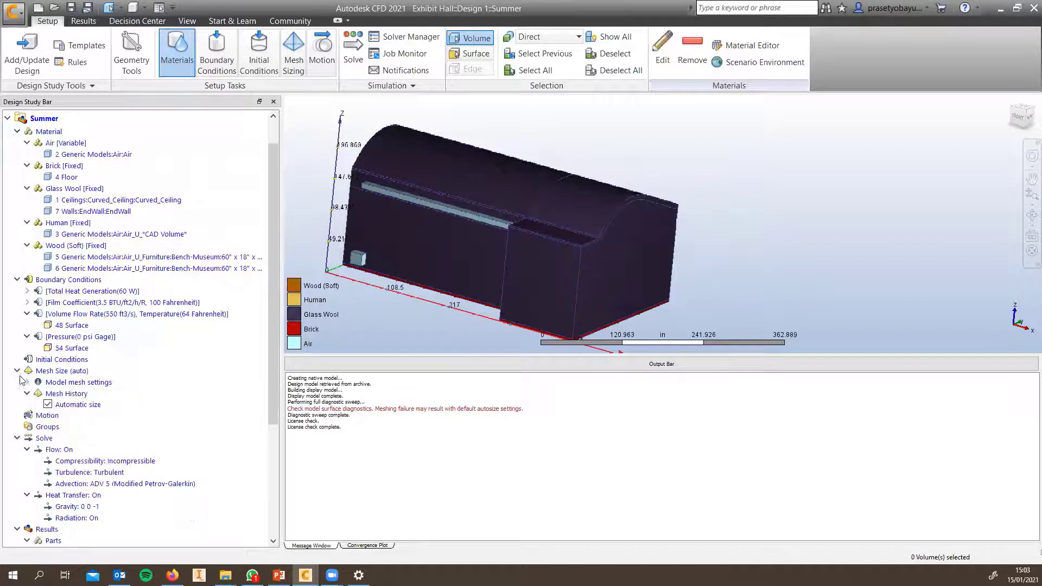
left_click(17, 280)
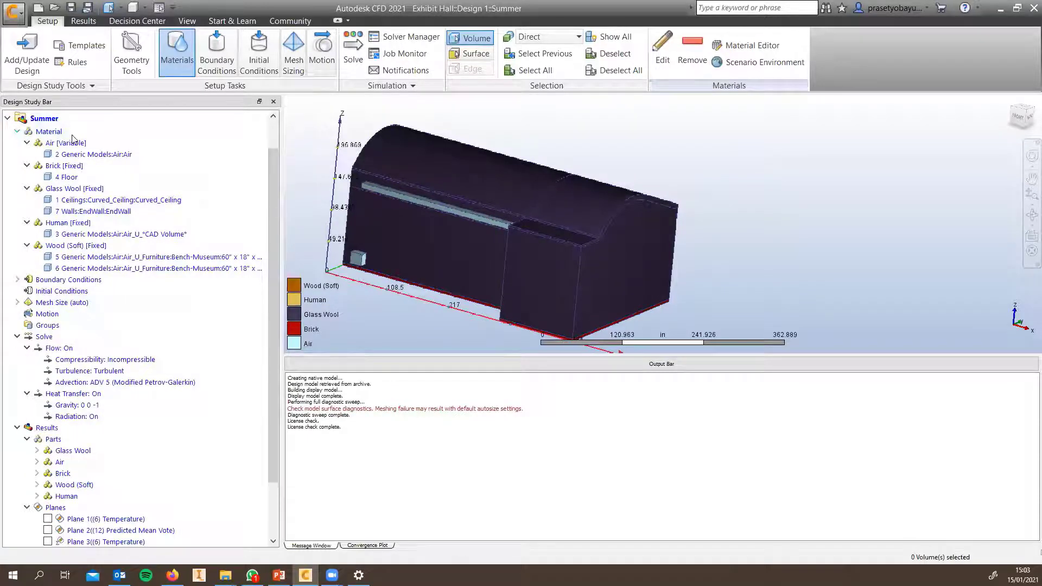
left_click(17, 132)
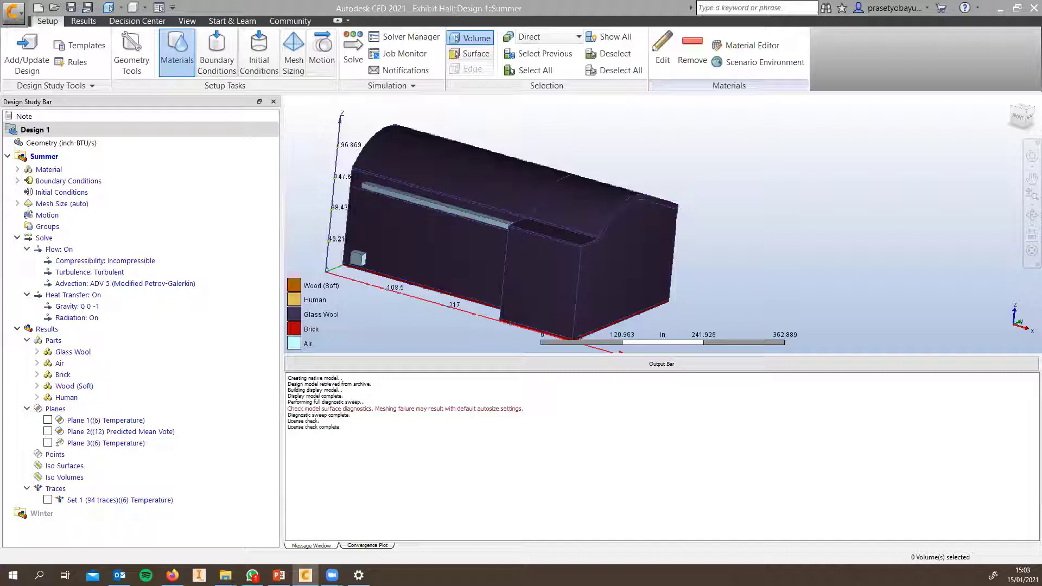
- Check the Summer scenario's iterations to run in the Solve settings and close them without solving
left_click(353, 49)
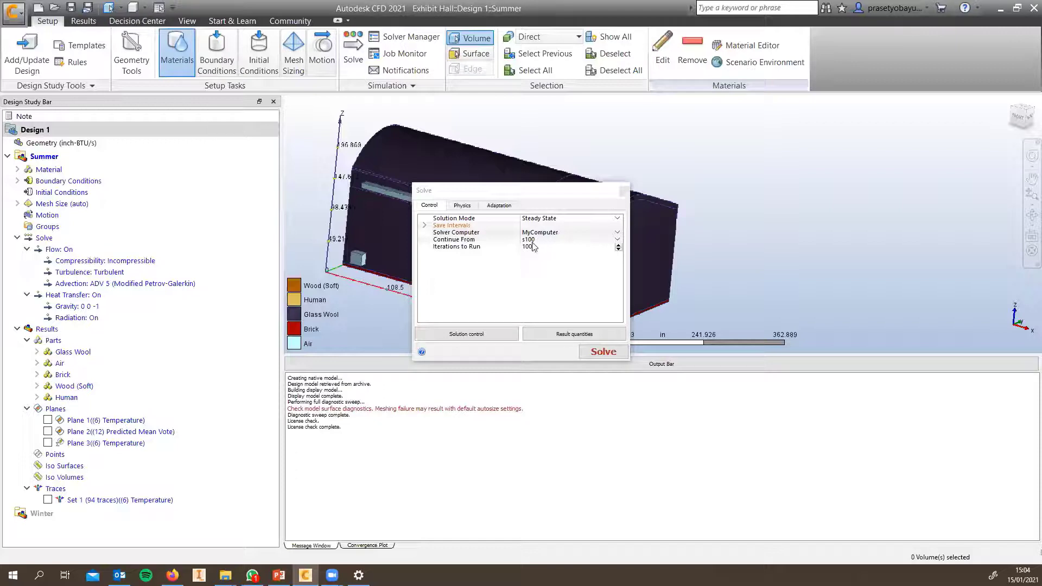
left_click(546, 253)
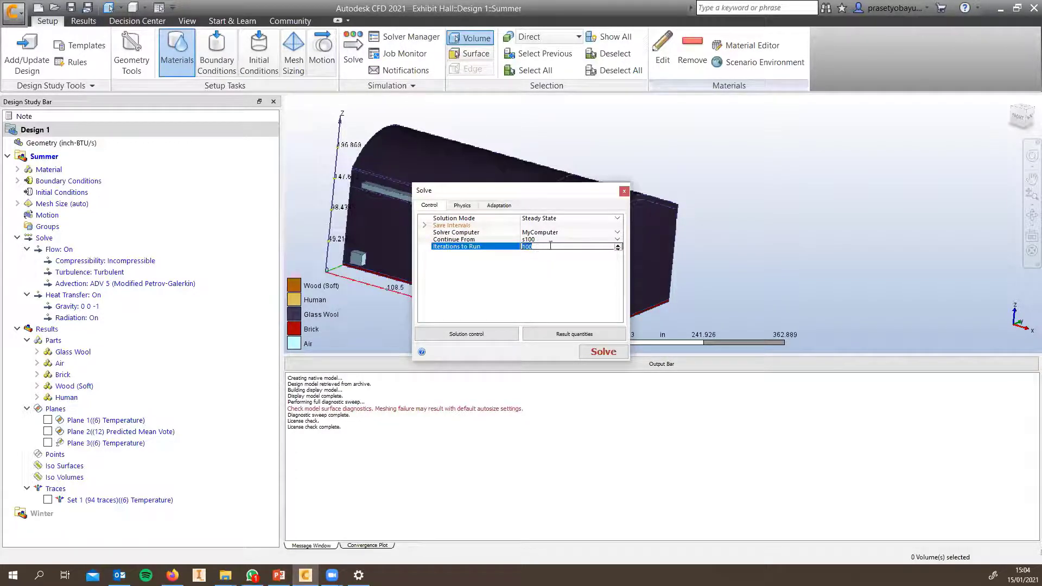
left_click(624, 192)
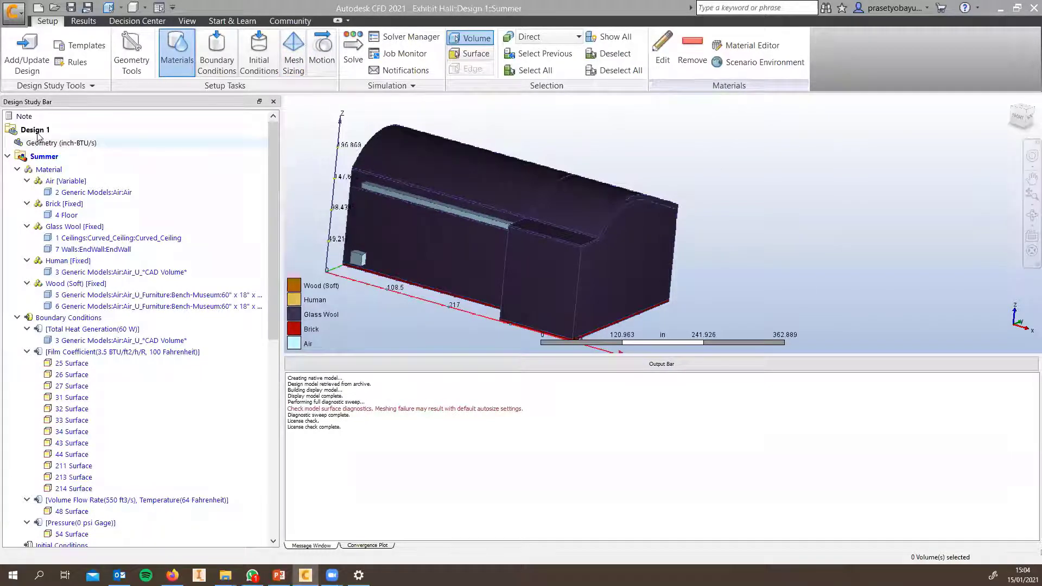
- Inspect the pressure boundary condition on the small floor-level box's outer face and the available condition types, closing without changes
left_click(217, 52)
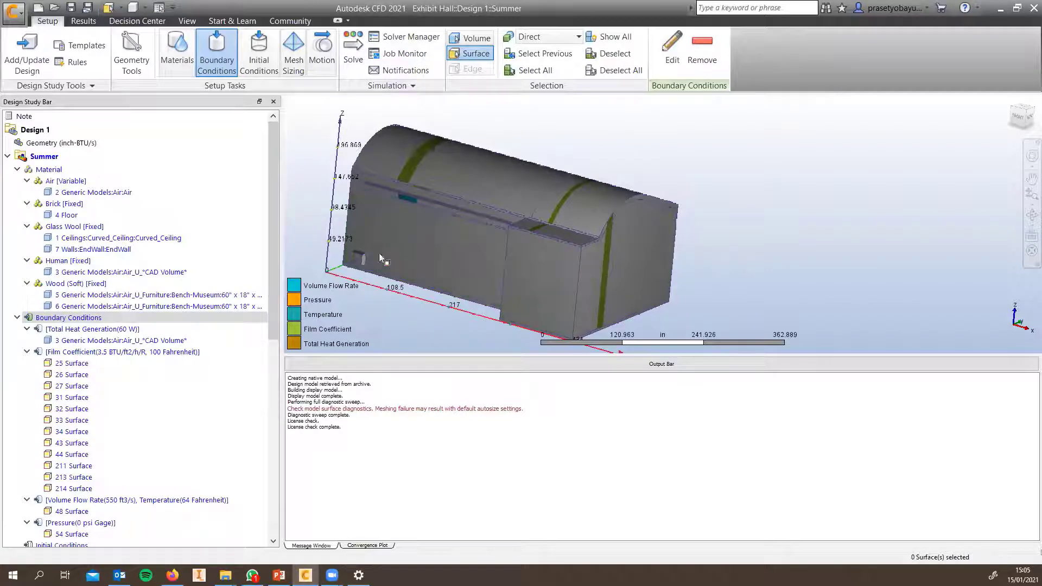
scroll(499, 233, "up", 5)
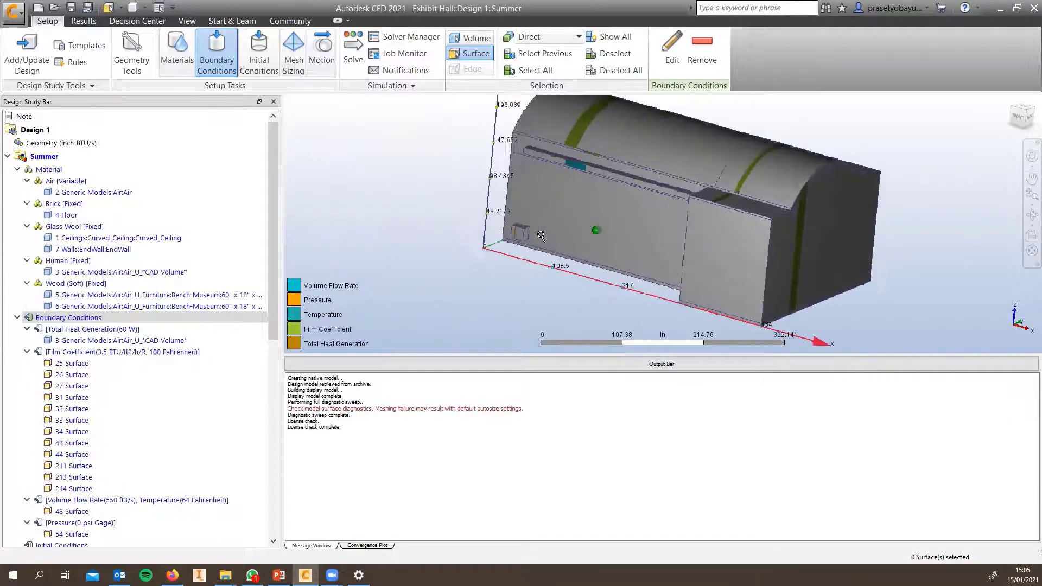
left_click(412, 247)
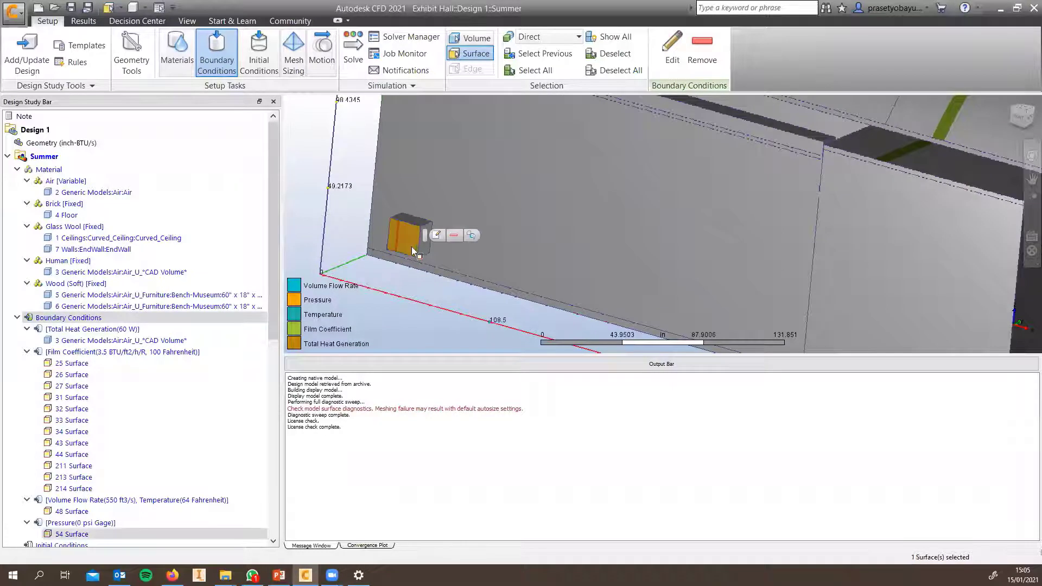
left_click(440, 234)
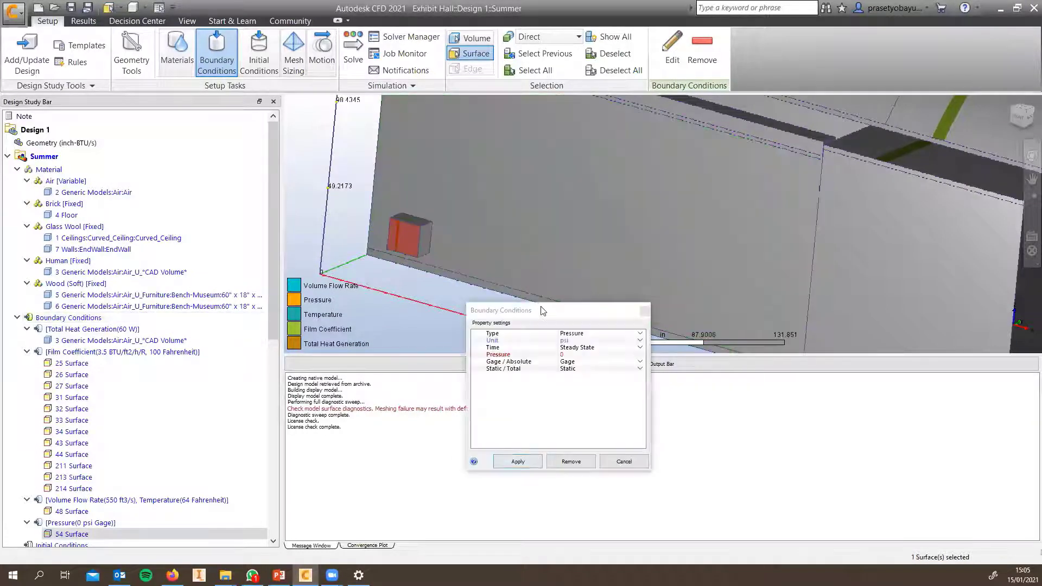
left_click(472, 216)
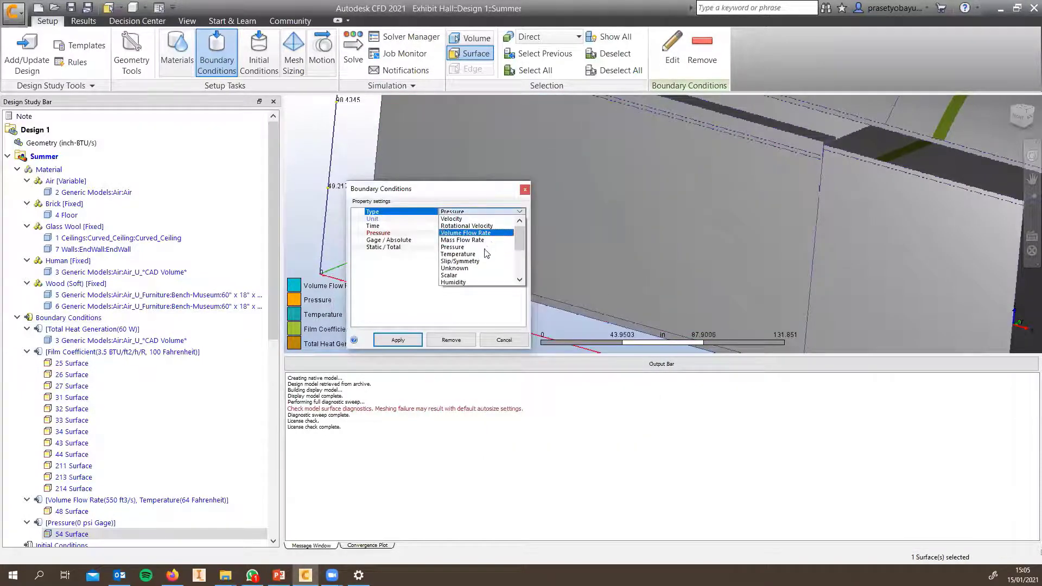
scroll(483, 261, "down", 1)
scroll(483, 262, "down", 2)
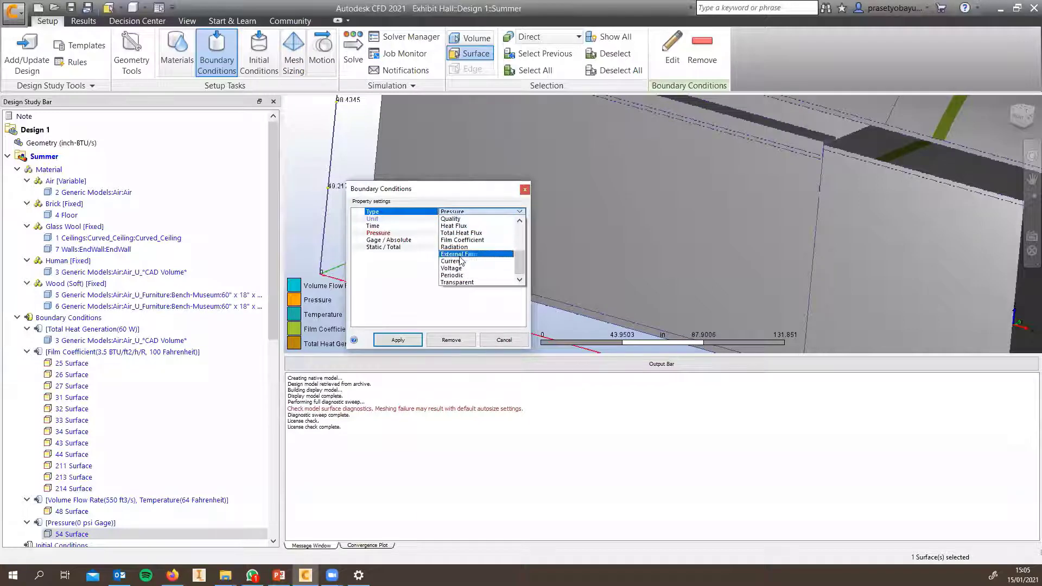
left_click(525, 191)
left_click(525, 191)
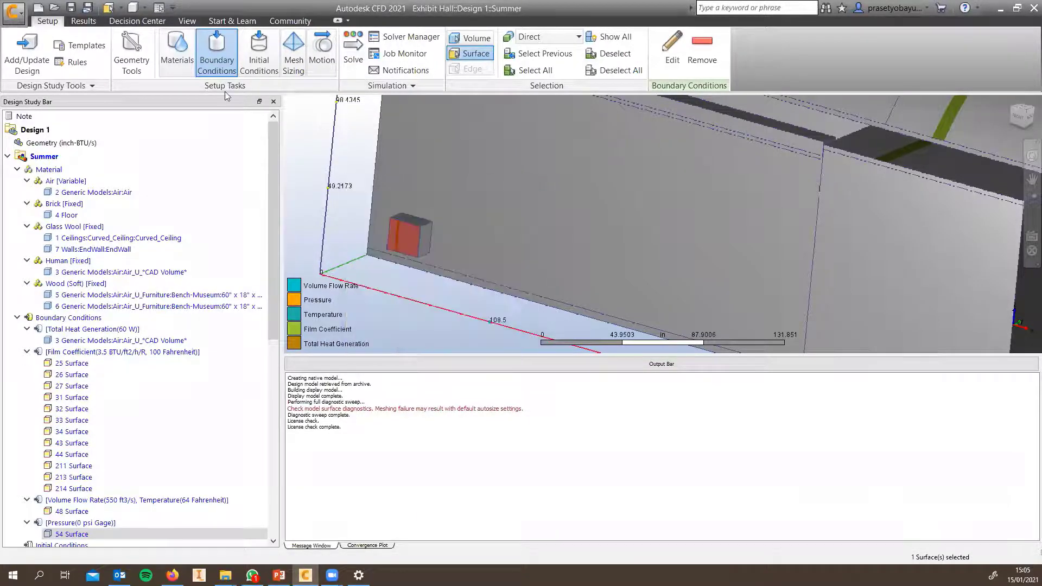
- Display the Summer scenario's results, expand the result parts list, and show the convergence plot
left_click(84, 21)
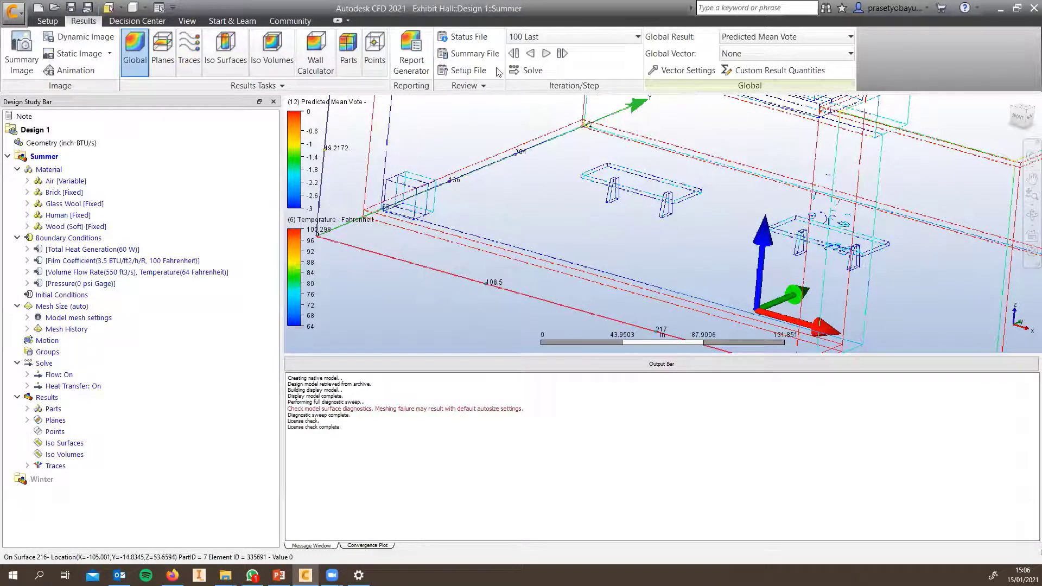
left_click(27, 409)
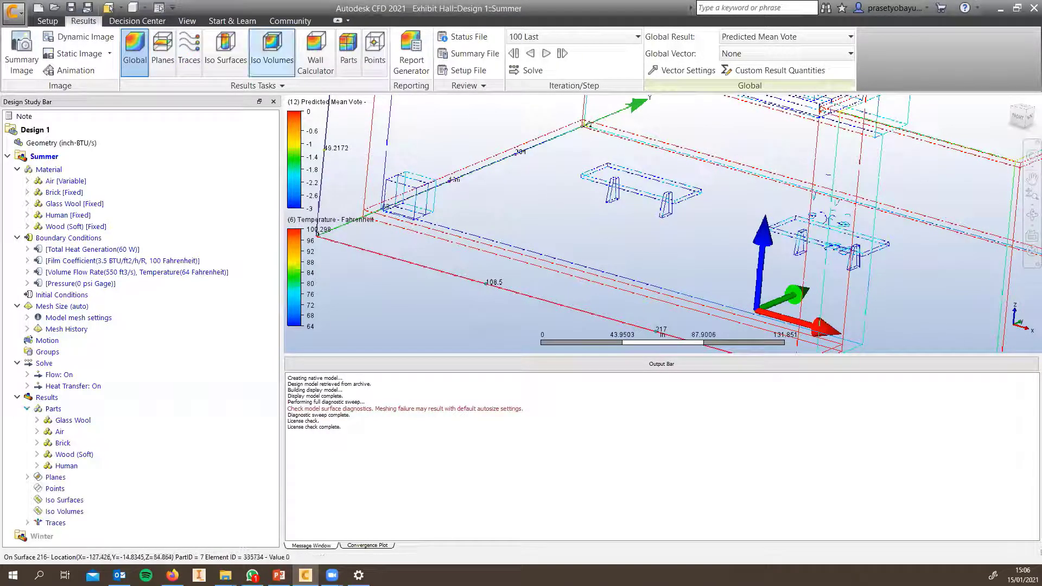
scroll(614, 179, "up", 2)
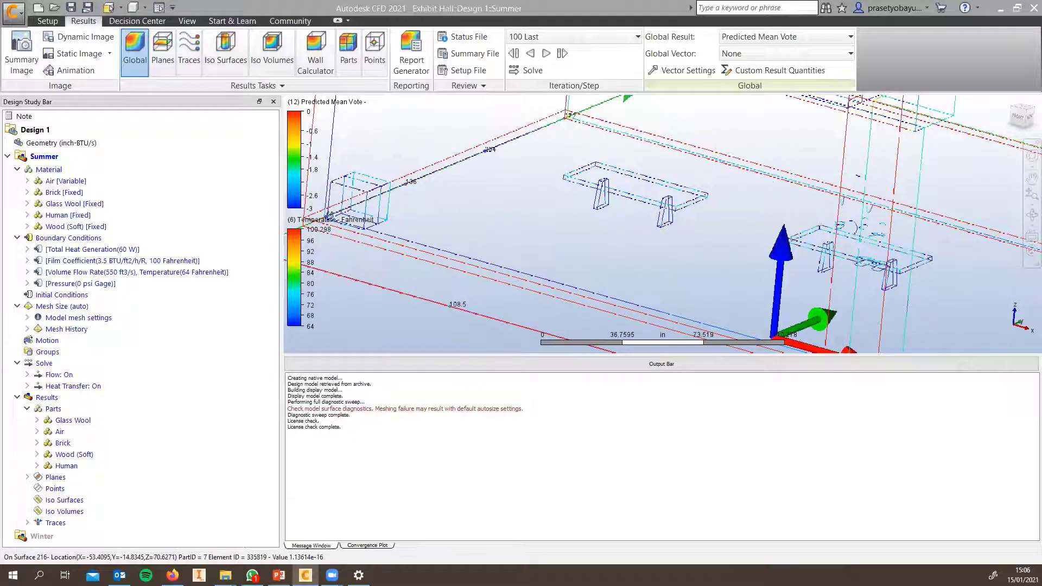
left_click(365, 546)
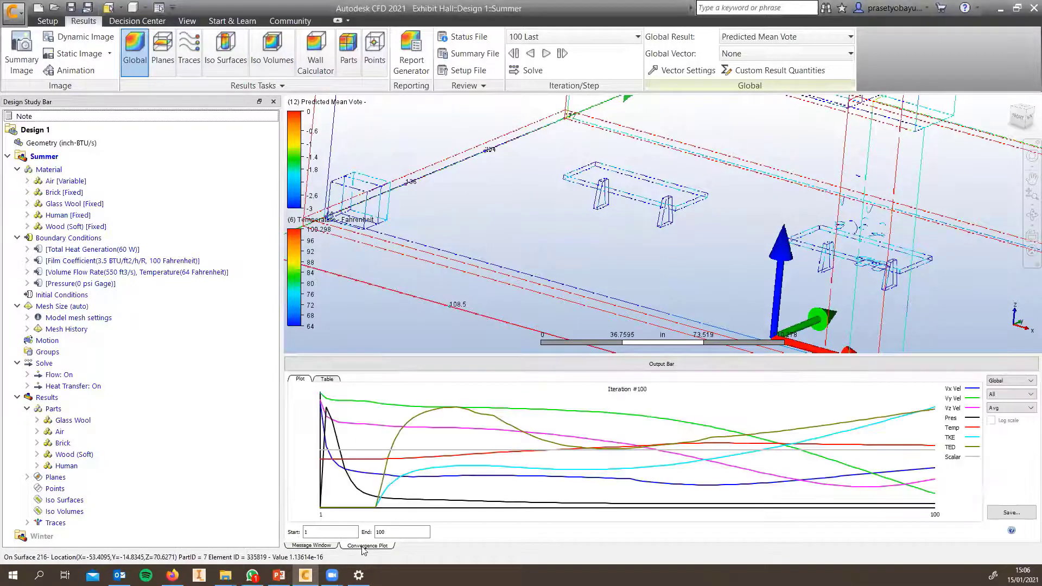